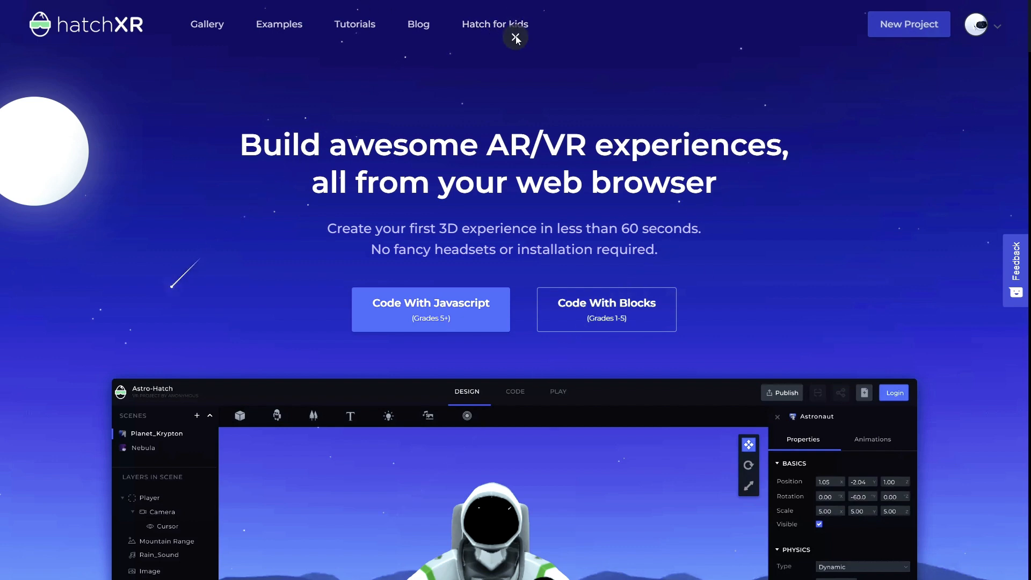
{"action": "left_click", "coordinate": [516, 37]}
{"action": "left_click", "coordinate": [138, 30]}
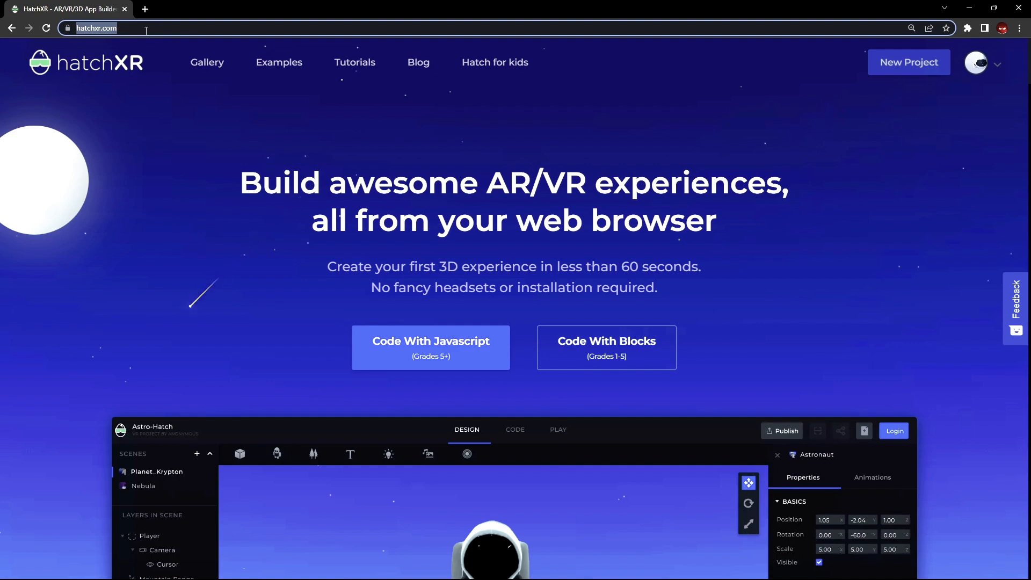
{"action": "left_click_drag", "start_coordinate": [194, 334], "coordinate": [207, 272]}
{"action": "left_click", "coordinate": [208, 272]}
{"action": "scroll", "coordinate": [846, 245], "scroll_direction": "down", "scroll_amount": 4}
{"action": "scroll", "coordinate": [846, 249], "scroll_direction": "up", "scroll_amount": 4}
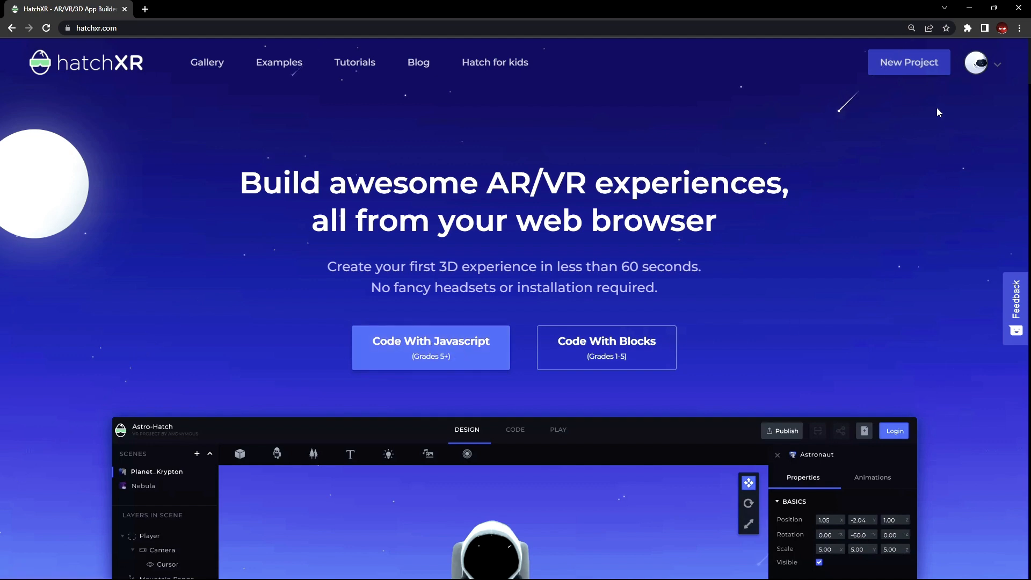
Start a new project and switch the browser to full screen
{"action": "left_click", "coordinate": [912, 78]}
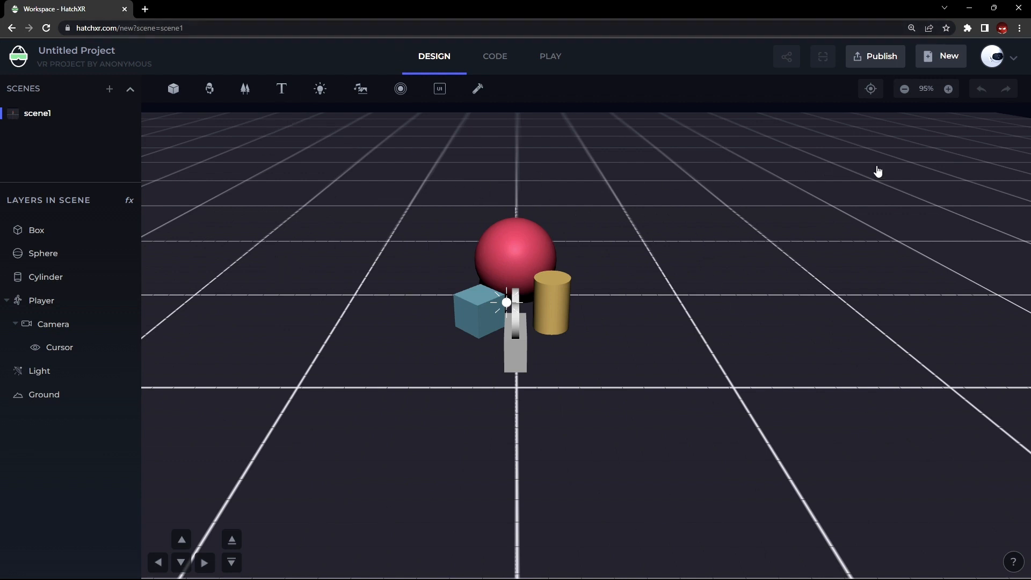
{"action": "left_click", "coordinate": [1019, 28]}
{"action": "left_click", "coordinate": [1013, 130]}
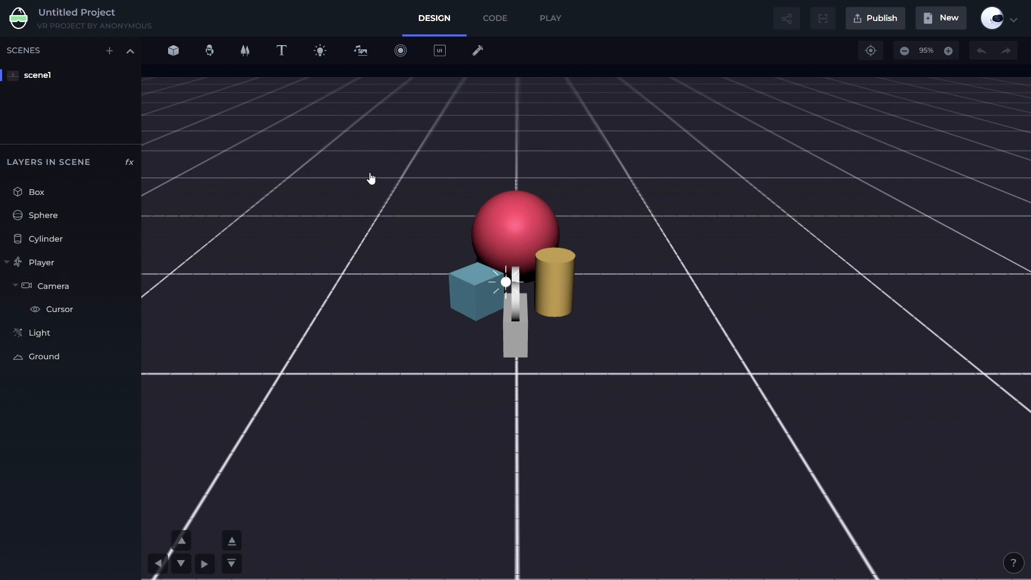
Orbit and zoom the viewport to inspect the default scene objects
{"action": "left_click_drag", "start_coordinate": [315, 398], "coordinate": [544, 336]}
{"action": "scroll", "coordinate": [460, 231], "scroll_direction": "down", "scroll_amount": 2}
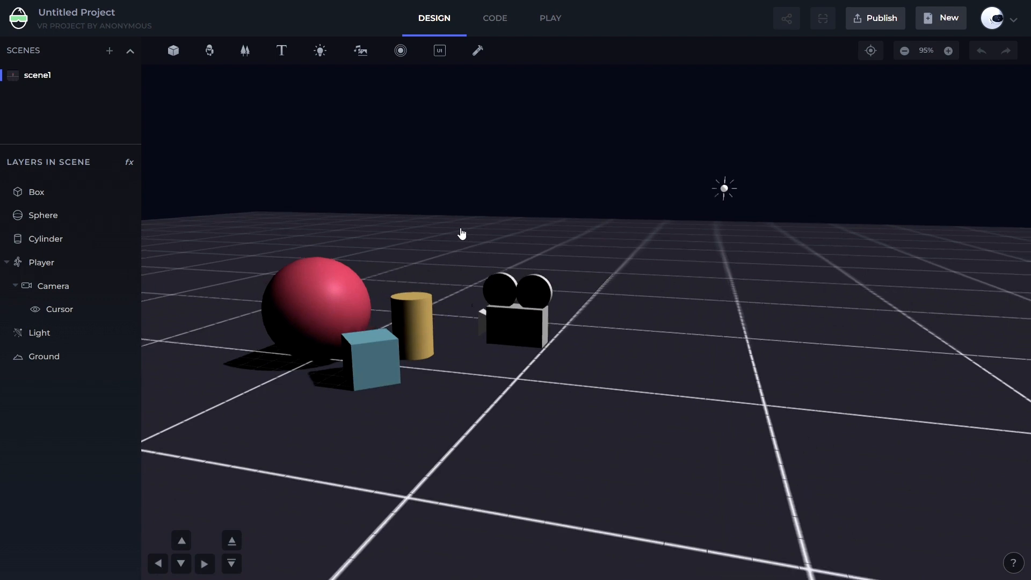
{"action": "left_click_drag", "start_coordinate": [626, 226], "coordinate": [584, 236]}
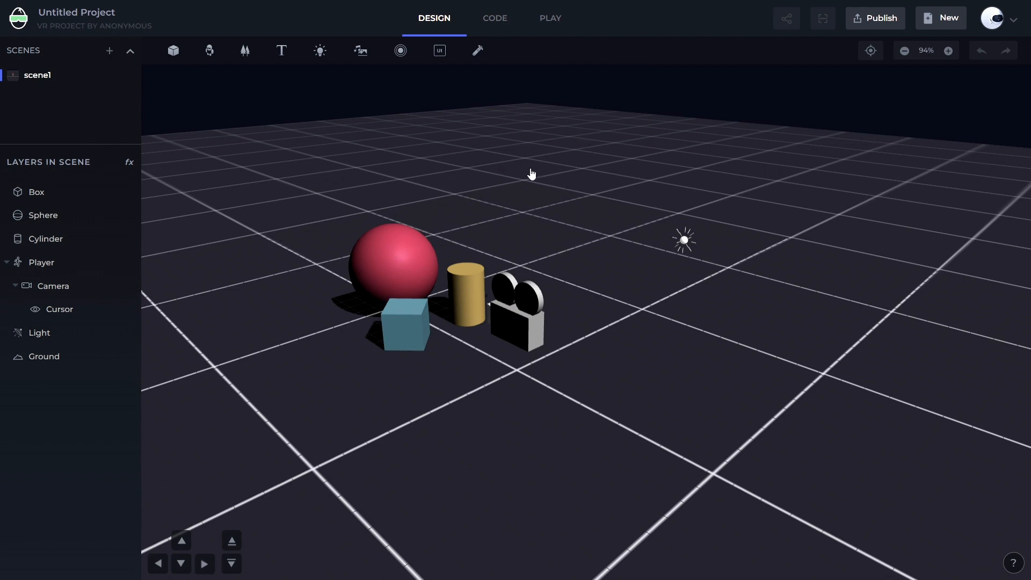
Preview the Code and Play workspaces, then return to the Design workspace
{"action": "left_click", "coordinate": [505, 31]}
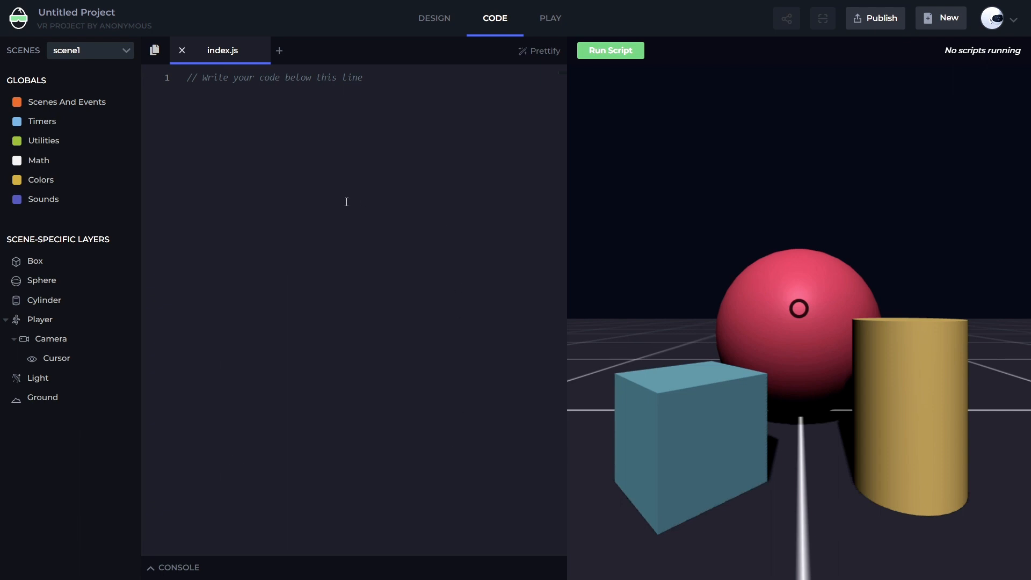
{"action": "left_click", "coordinate": [552, 32]}
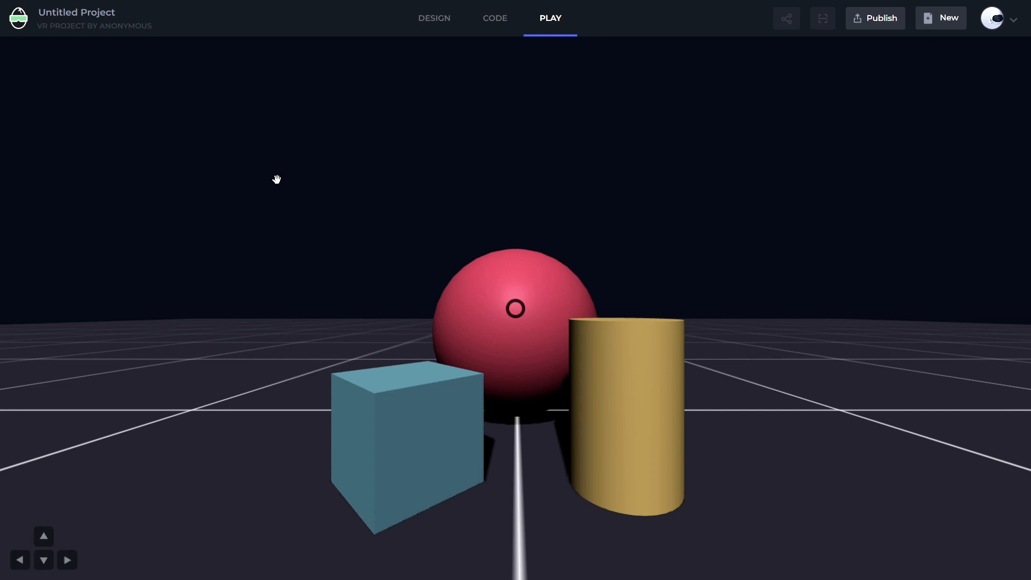
{"action": "left_click", "coordinate": [435, 31]}
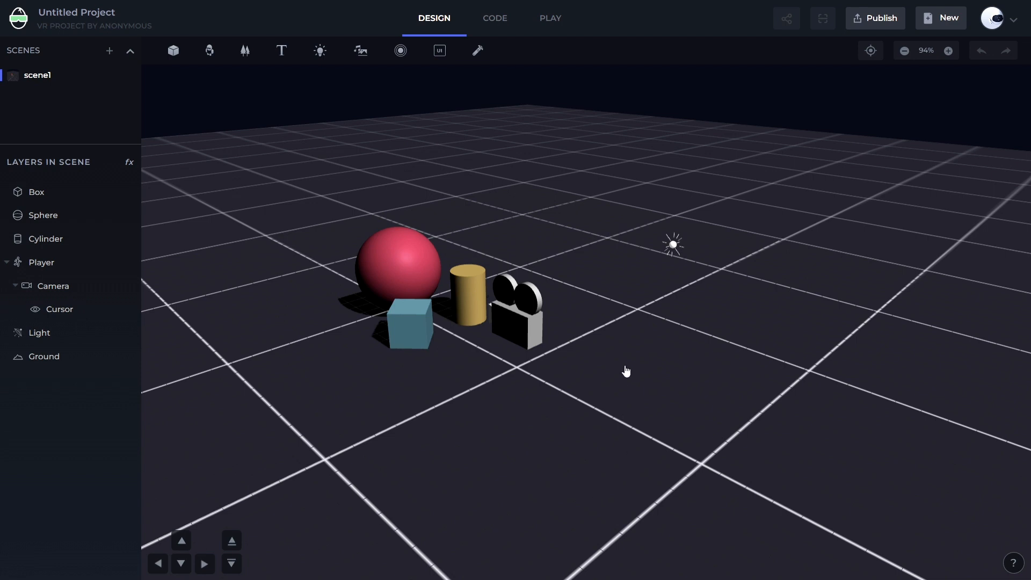
Select the sphere, cylinder and box in turn to inspect their properties
{"action": "scroll", "coordinate": [628, 310], "scroll_direction": "down", "scroll_amount": 3}
{"action": "scroll", "coordinate": [628, 310], "scroll_direction": "up", "scroll_amount": 5}
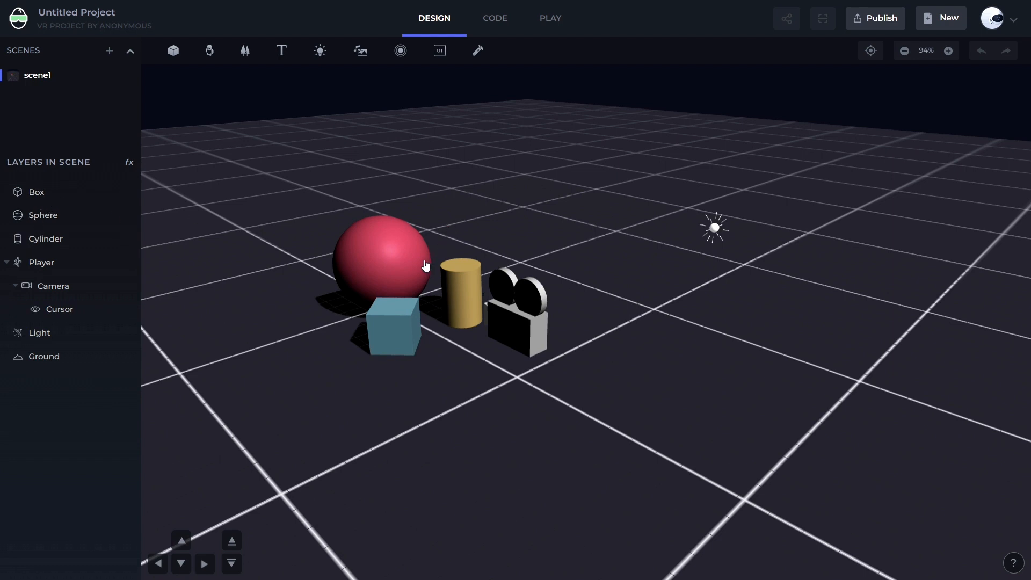
{"action": "left_click", "coordinate": [47, 196]}
{"action": "left_click", "coordinate": [382, 244]}
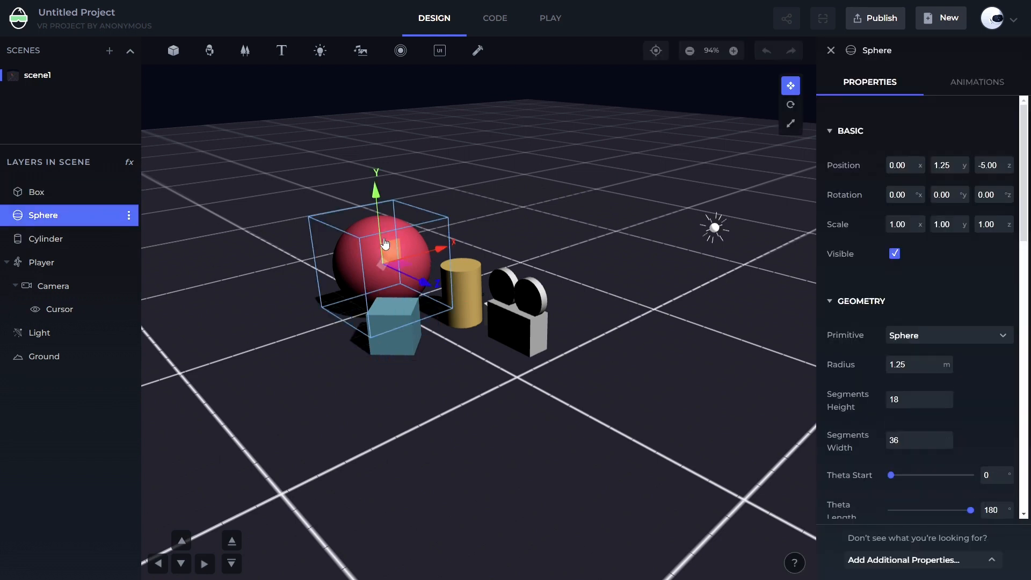
{"action": "left_click", "coordinate": [462, 286]}
{"action": "left_click", "coordinate": [383, 342]}
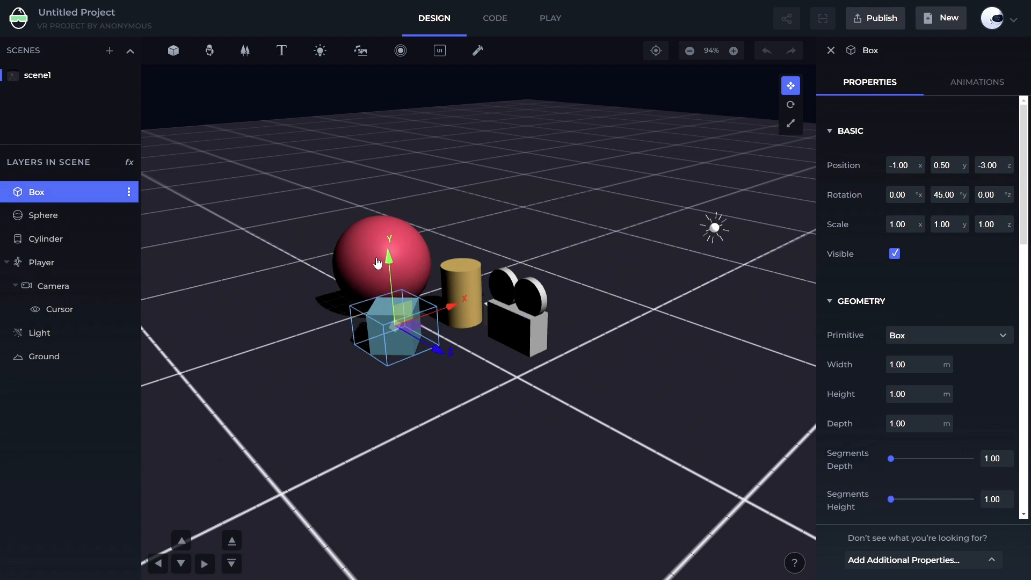
{"action": "left_click", "coordinate": [389, 257]}
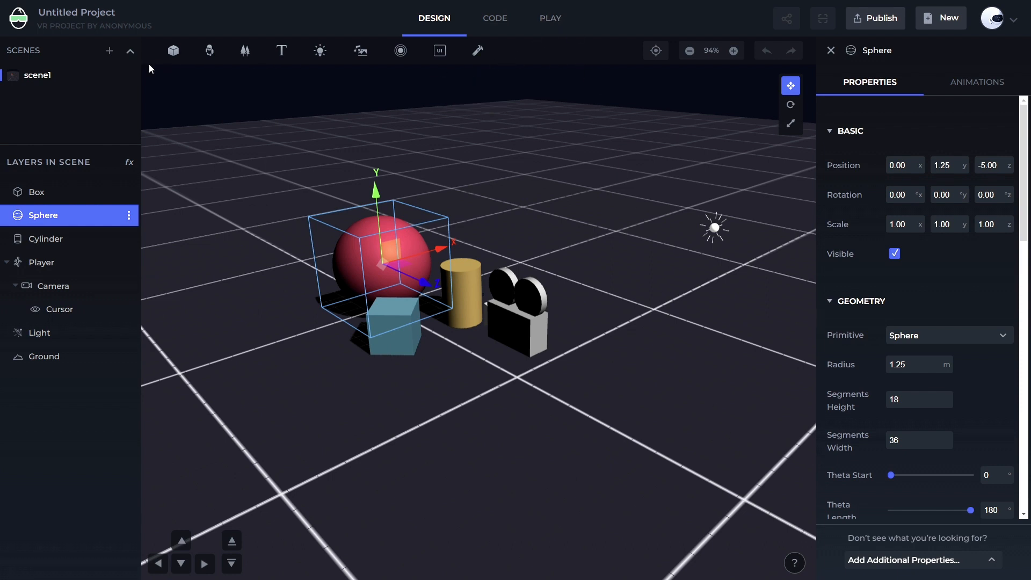
Browse the add menus for basic objects, models, environments, text, lights, multimedia and hotspots, then close them
{"action": "left_click", "coordinate": [180, 59]}
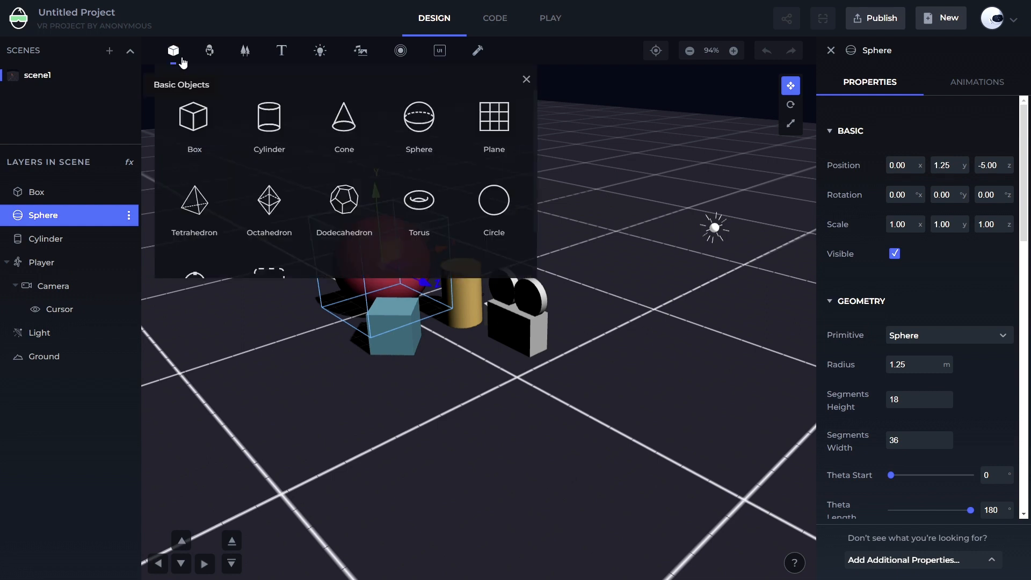
{"action": "left_click", "coordinate": [209, 49]}
{"action": "left_click", "coordinate": [244, 51]}
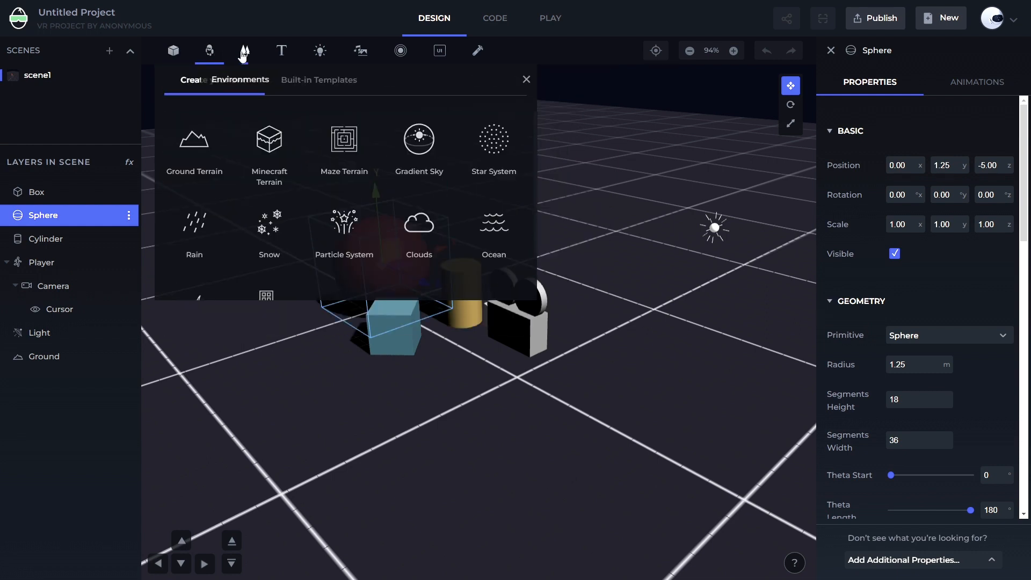
{"action": "left_click", "coordinate": [280, 54]}
{"action": "left_click", "coordinate": [320, 54]}
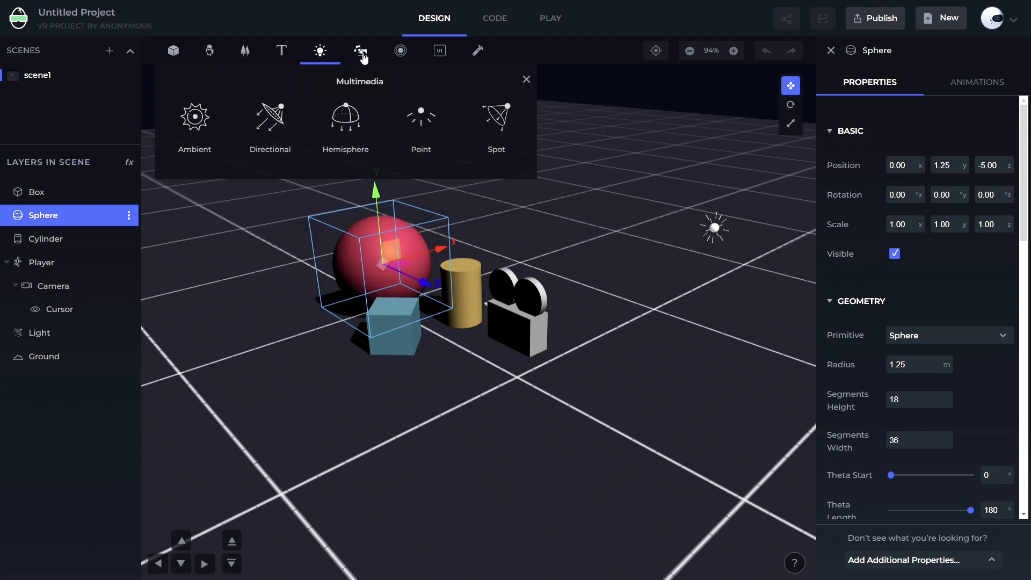
{"action": "left_click", "coordinate": [362, 52]}
{"action": "left_click", "coordinate": [400, 51]}
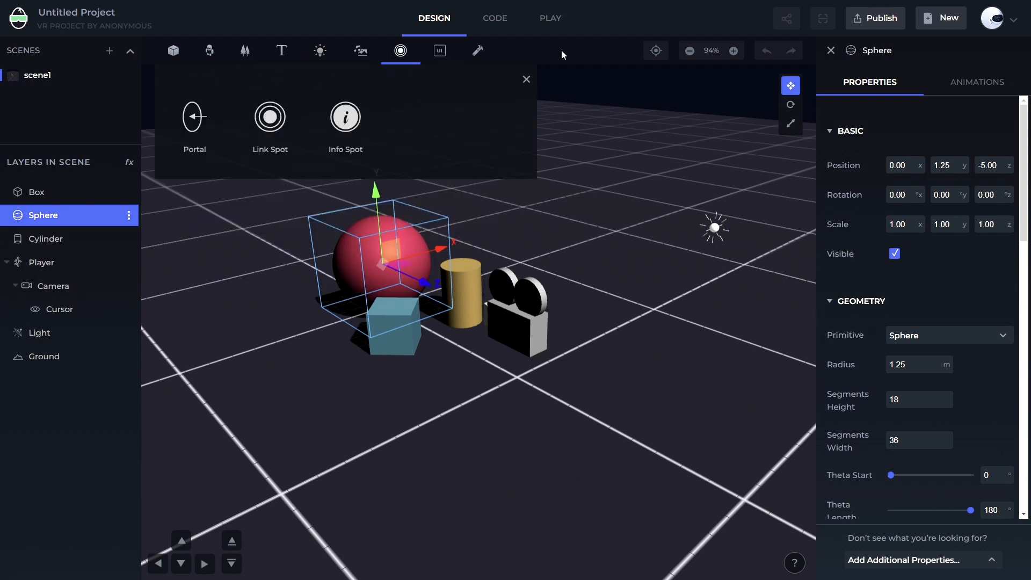
{"action": "left_click", "coordinate": [527, 80]}
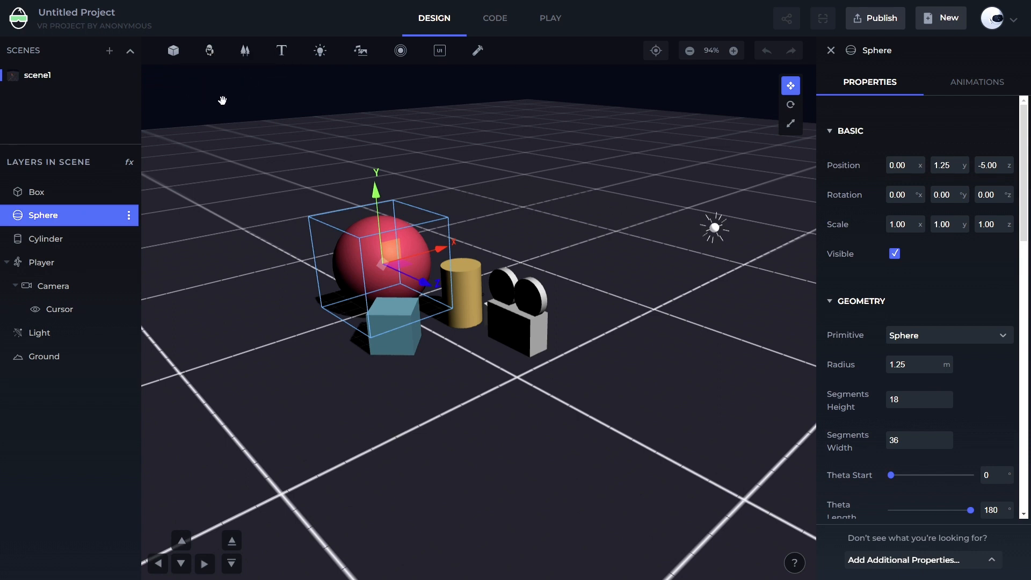
Reopen the basic objects menu and scroll through all available shapes before closing it
{"action": "left_click", "coordinate": [173, 54]}
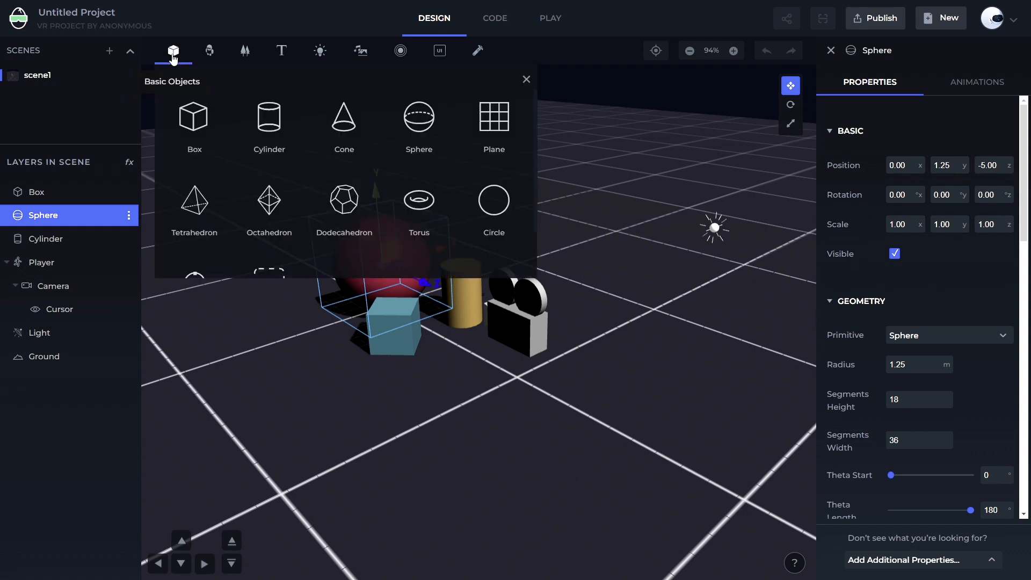
{"action": "scroll", "coordinate": [378, 113], "scroll_direction": "down", "scroll_amount": 2}
{"action": "scroll", "coordinate": [423, 205], "scroll_direction": "up", "scroll_amount": 1}
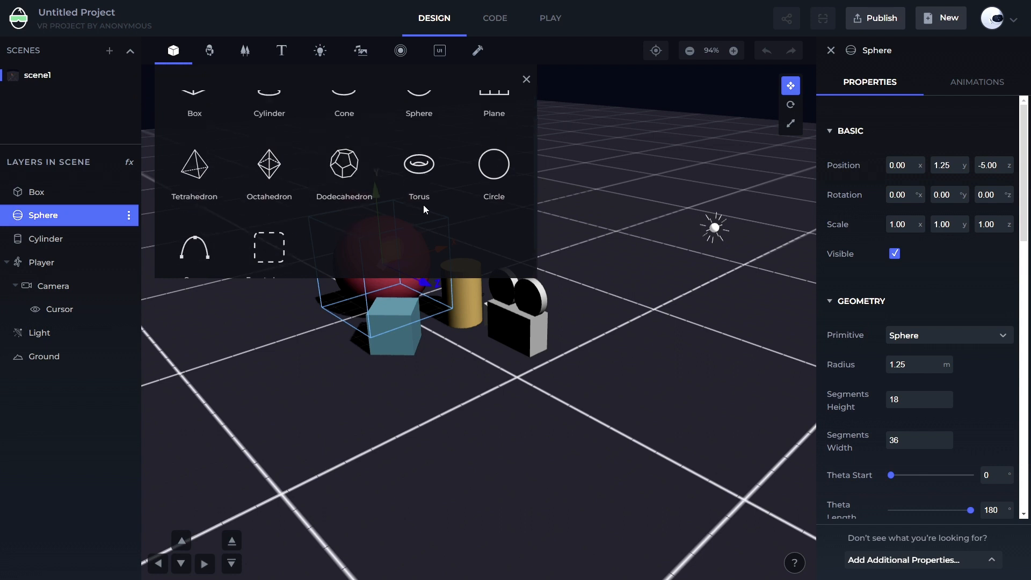
{"action": "scroll", "coordinate": [423, 209], "scroll_direction": "up", "scroll_amount": 1}
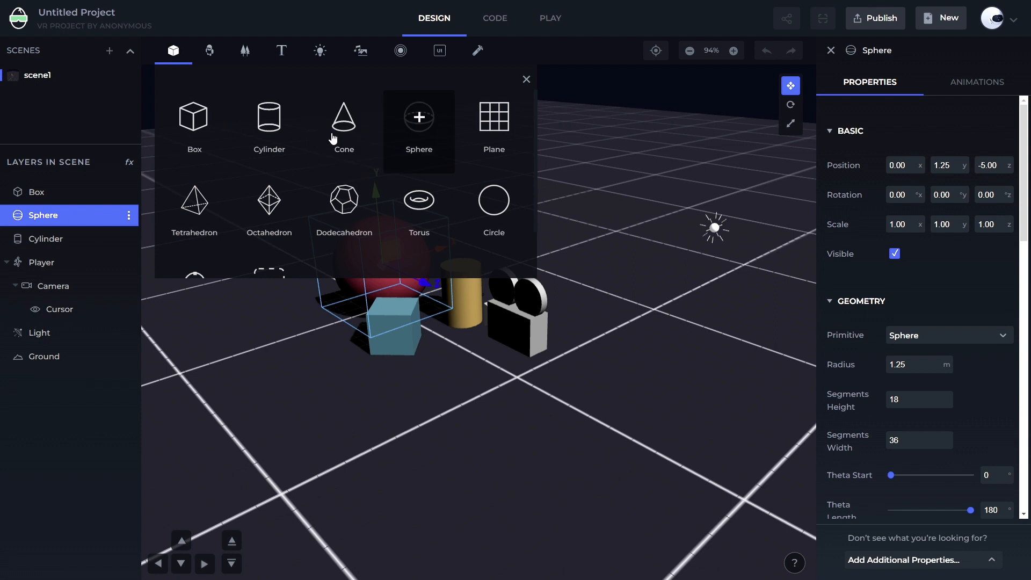
{"action": "scroll", "coordinate": [425, 161], "scroll_direction": "down", "scroll_amount": 2}
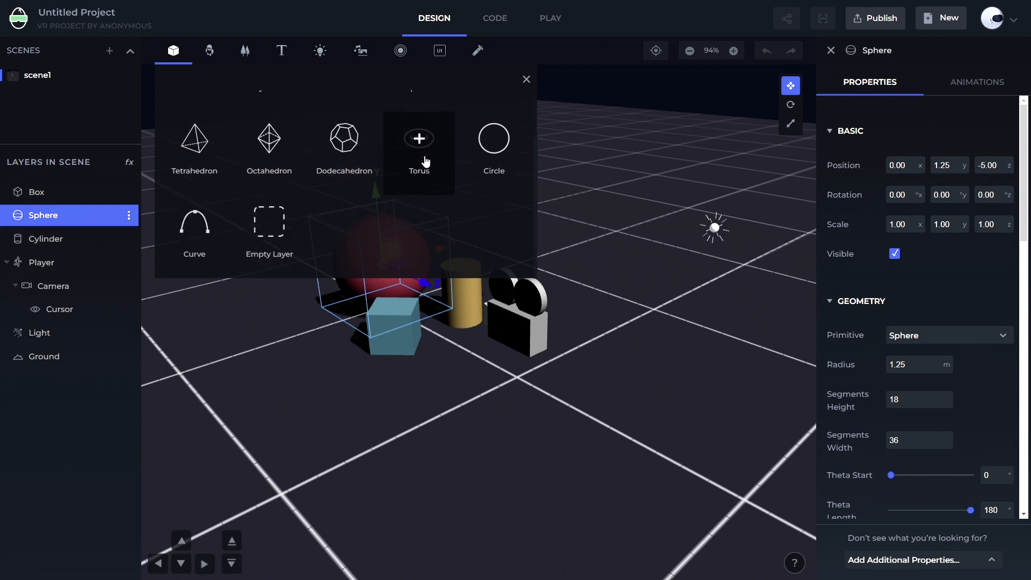
{"action": "scroll", "coordinate": [344, 161], "scroll_direction": "up", "scroll_amount": 2}
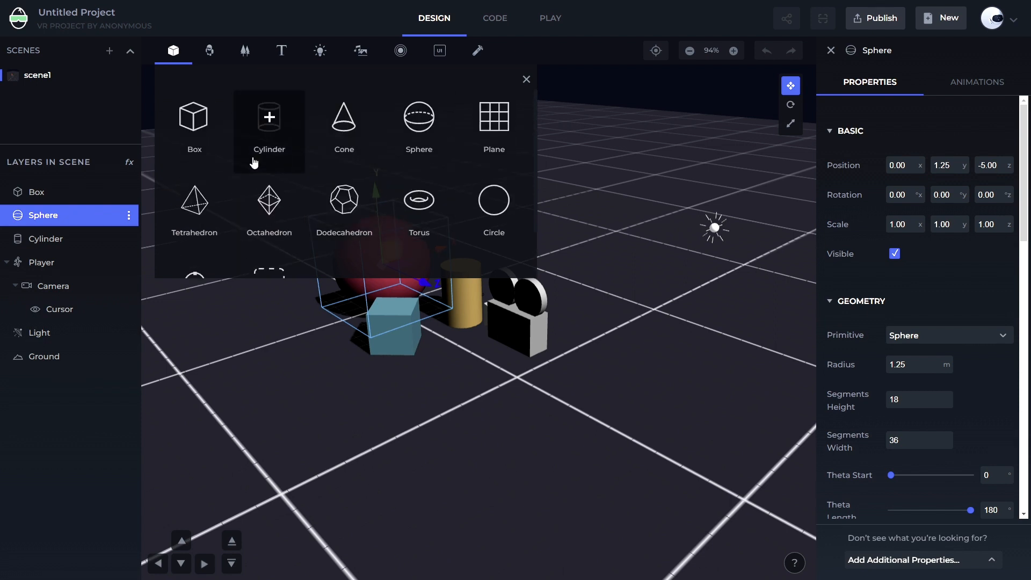
{"action": "left_click", "coordinate": [526, 79]}
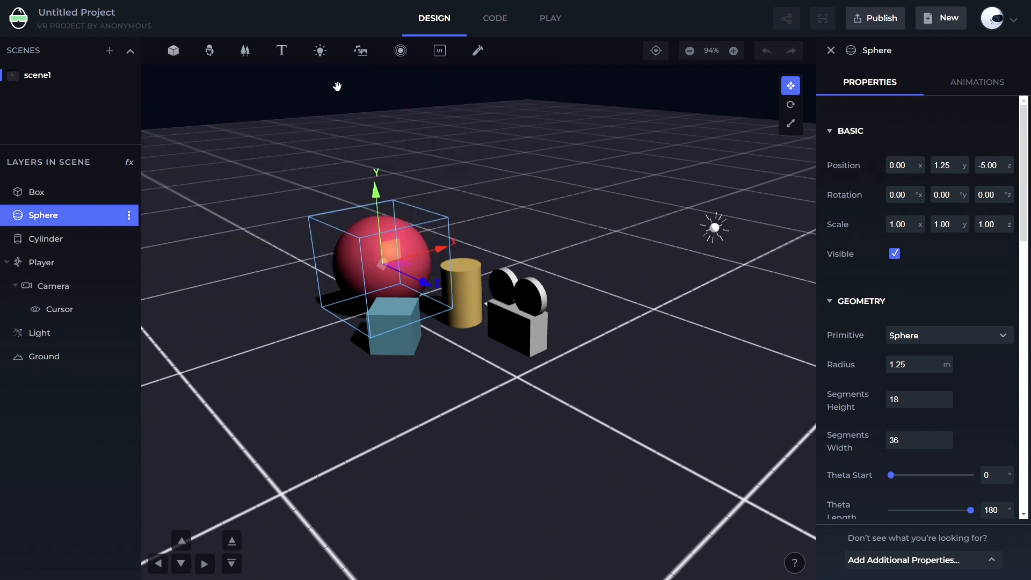
Open the model library, scroll through the Poly models and search for rocket
{"action": "left_click", "coordinate": [210, 52]}
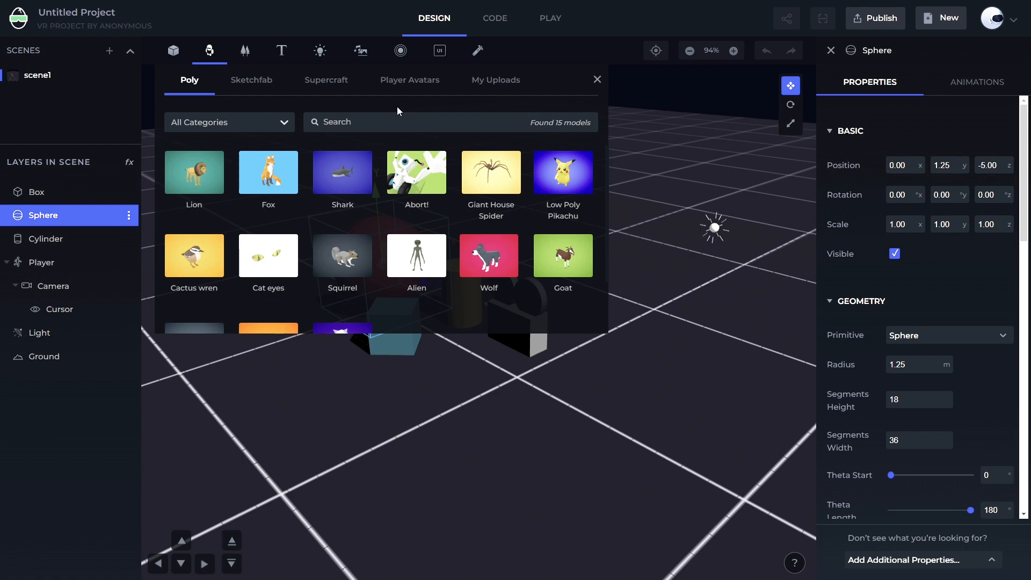
{"action": "scroll", "coordinate": [416, 177], "scroll_direction": "down", "scroll_amount": 1}
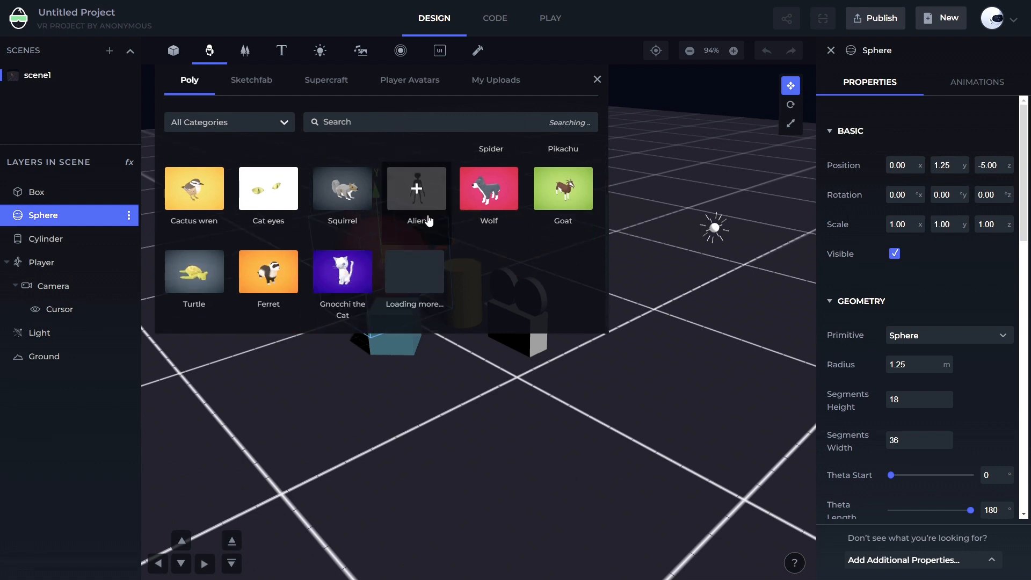
{"action": "scroll", "coordinate": [463, 228], "scroll_direction": "down", "scroll_amount": 10}
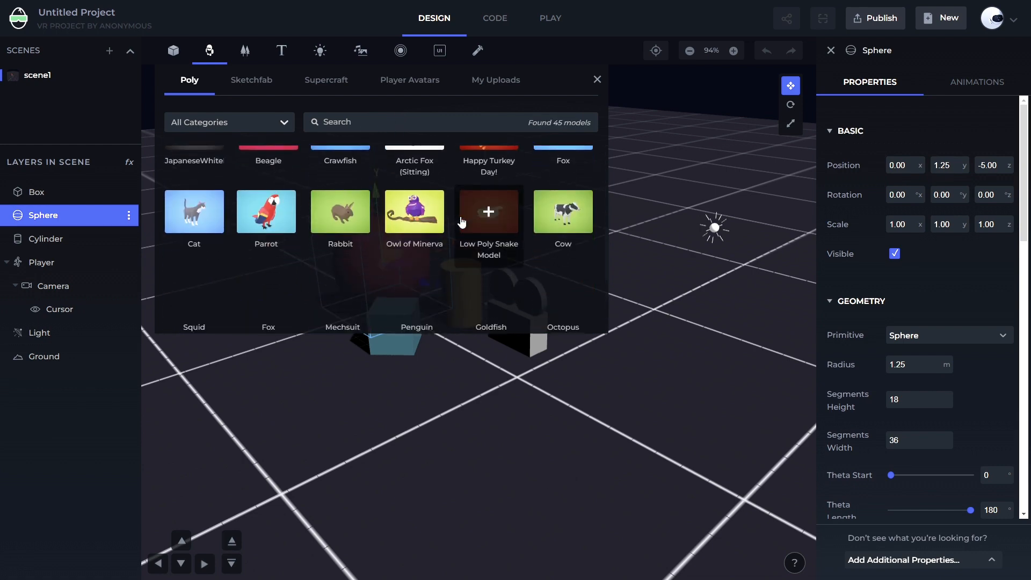
{"action": "scroll", "coordinate": [463, 228], "scroll_direction": "up", "scroll_amount": 3}
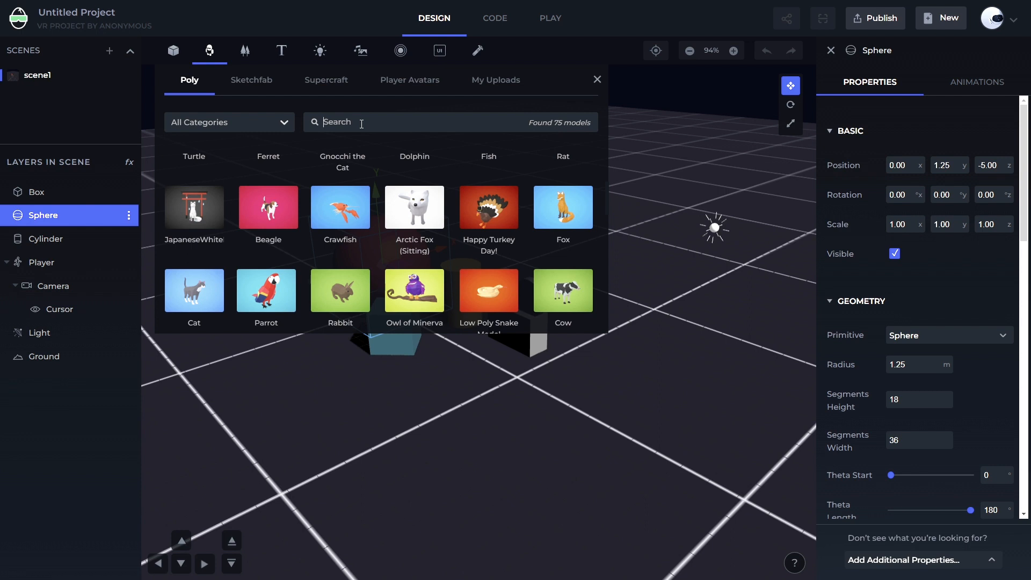
{"action": "type", "text": "rocket"}
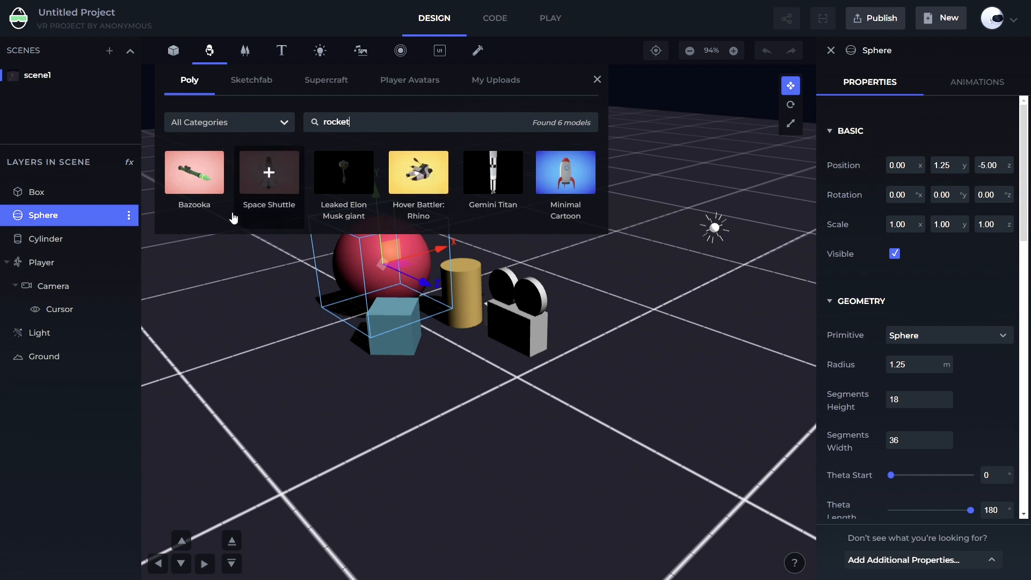
{"action": "mouse_move", "coordinate": [205, 199]}
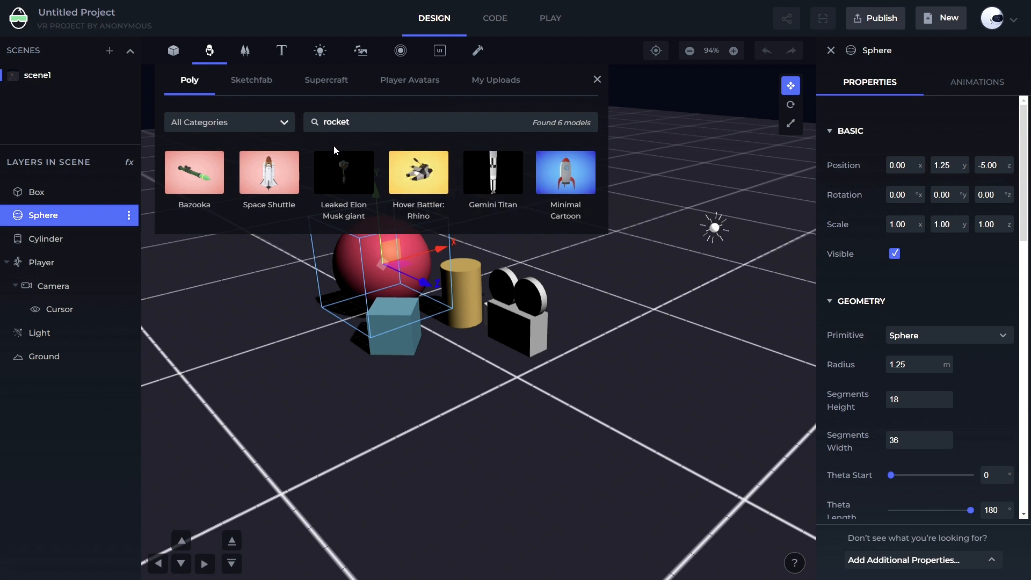
Browse the Sketchfab, Supercraft and Player Avatars model sources, then close the model library
{"action": "left_click", "coordinate": [258, 87]}
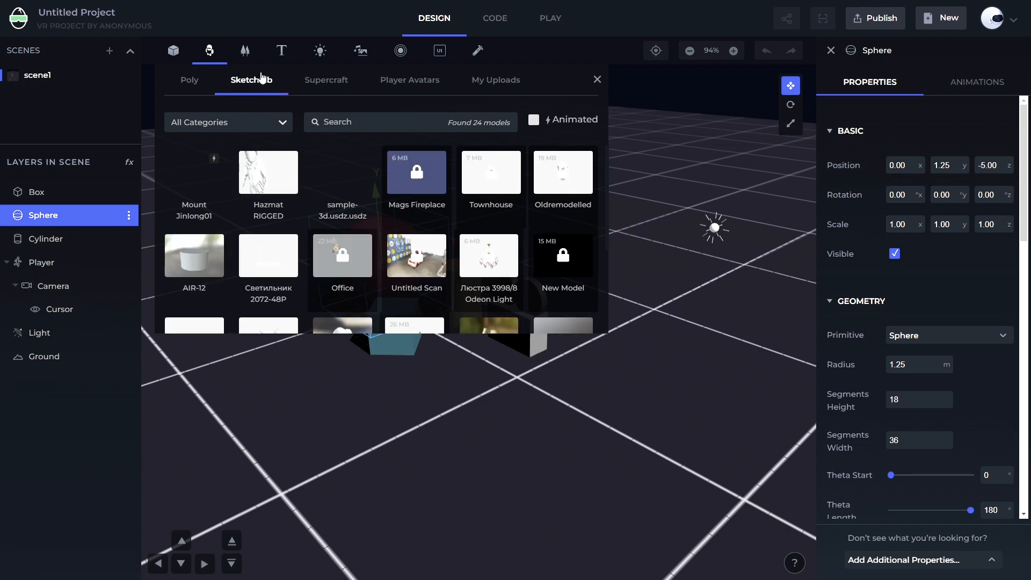
{"action": "left_click", "coordinate": [400, 83]}
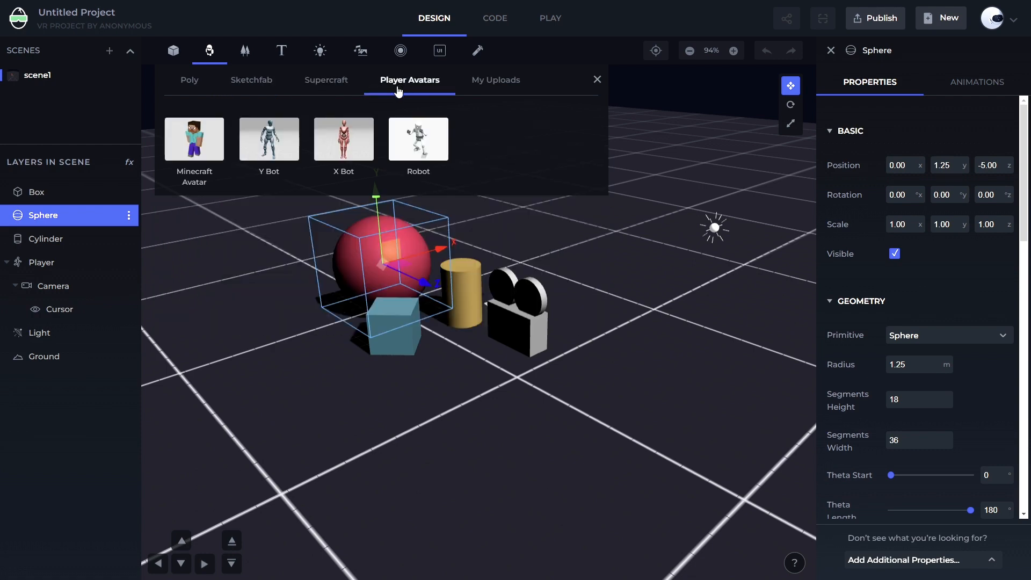
{"action": "left_click", "coordinate": [188, 82]}
{"action": "left_click", "coordinate": [269, 85]}
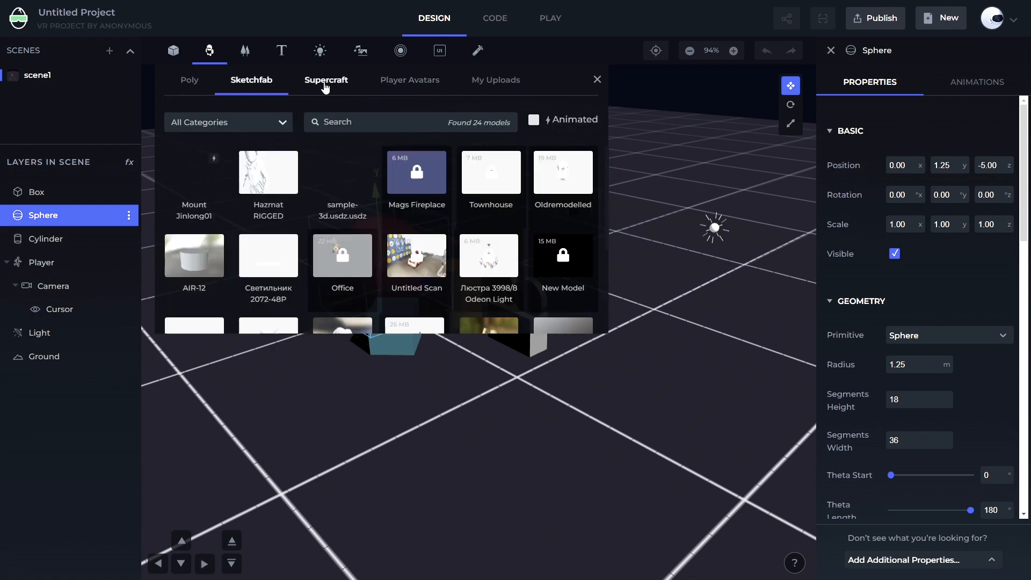
{"action": "left_click", "coordinate": [338, 84]}
{"action": "left_click", "coordinate": [419, 81]}
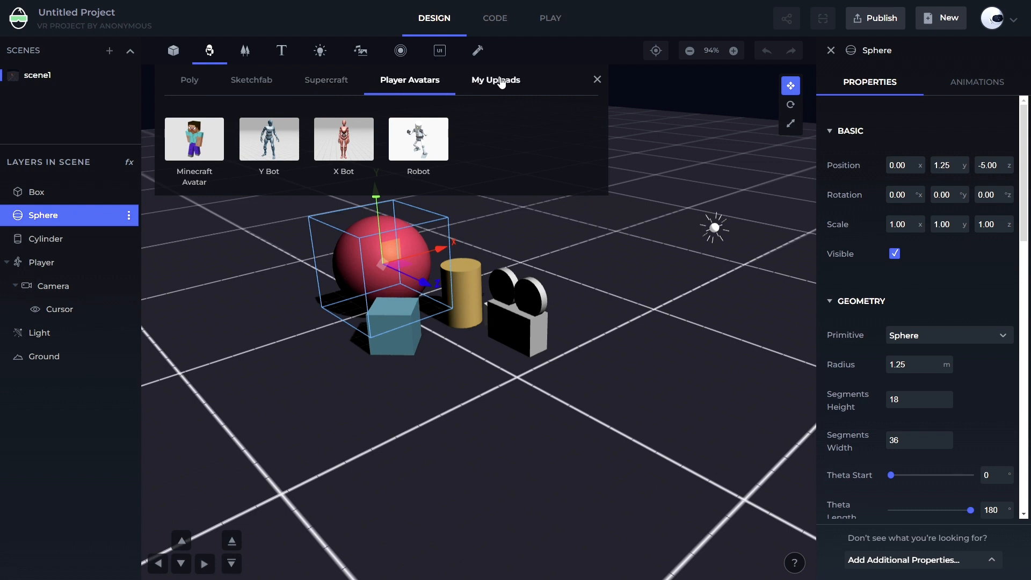
{"action": "left_click", "coordinate": [597, 80]}
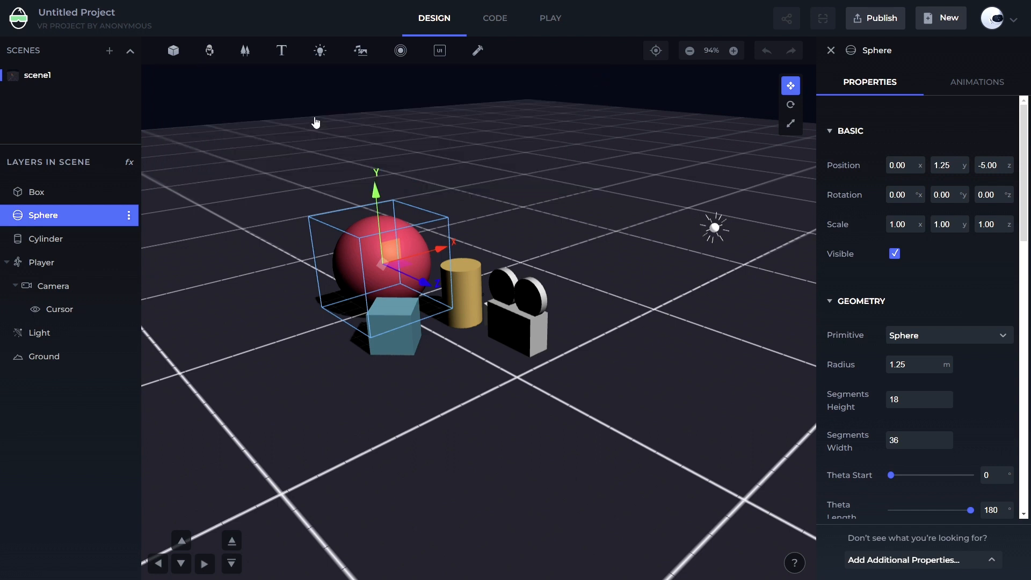
Browse the environment options under Create your own and Built-in Templates, then close the environments menu
{"action": "left_click", "coordinate": [245, 51]}
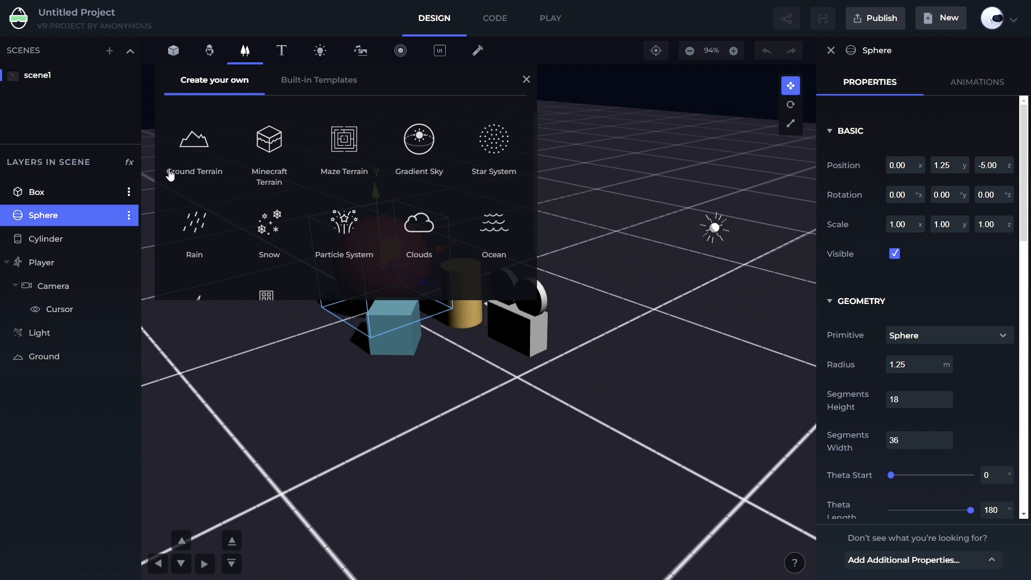
{"action": "scroll", "coordinate": [270, 192], "scroll_direction": "down", "scroll_amount": 1}
{"action": "scroll", "coordinate": [367, 234], "scroll_direction": "up", "scroll_amount": 1}
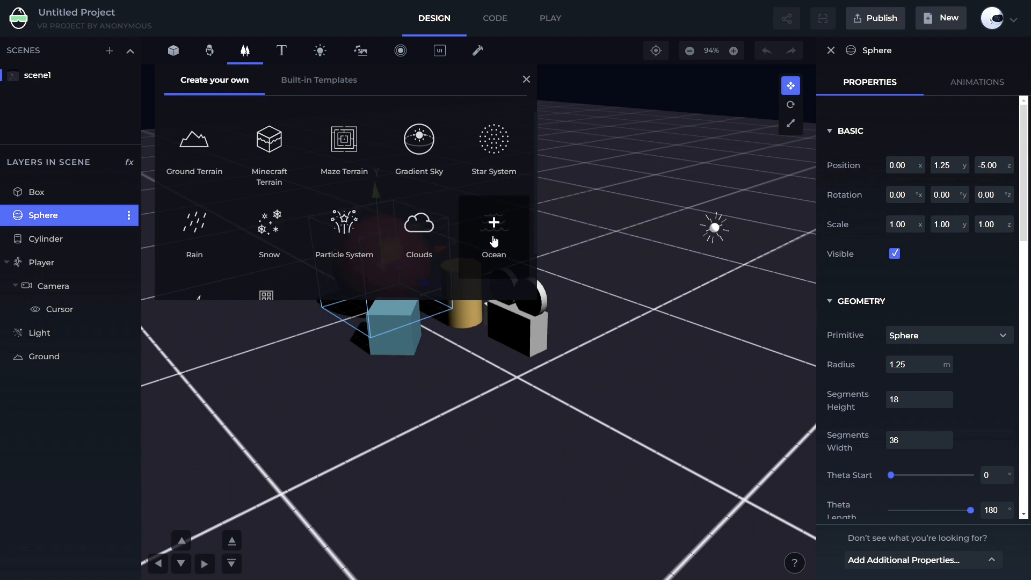
{"action": "scroll", "coordinate": [492, 239], "scroll_direction": "down", "scroll_amount": 1}
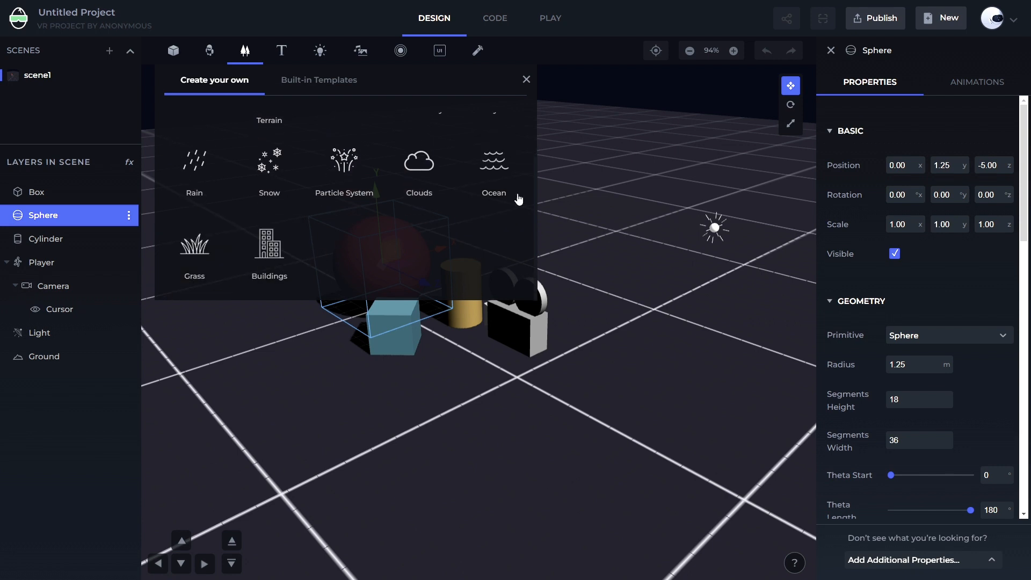
{"action": "scroll", "coordinate": [433, 222], "scroll_direction": "up", "scroll_amount": 1}
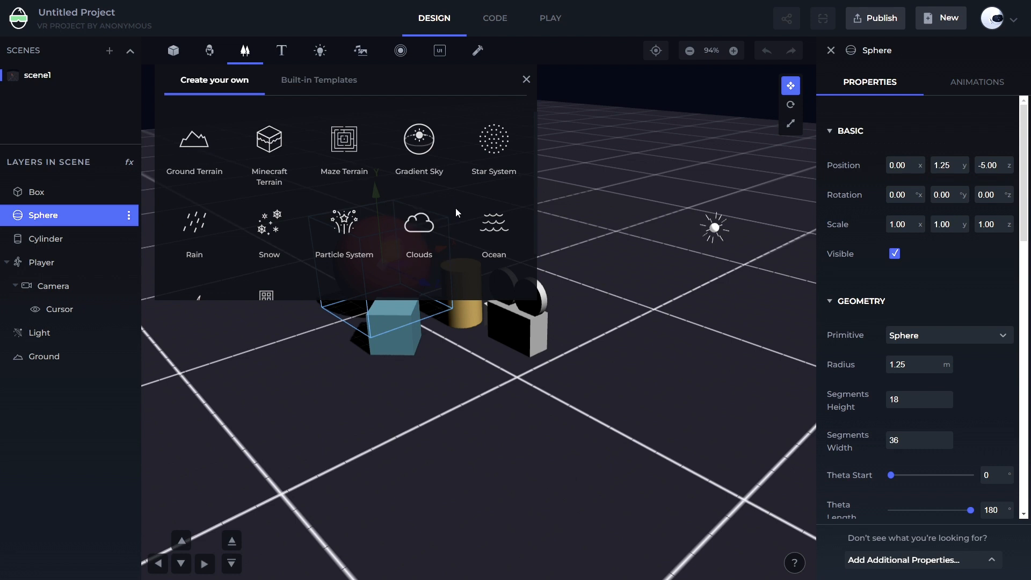
{"action": "left_click", "coordinate": [319, 96]}
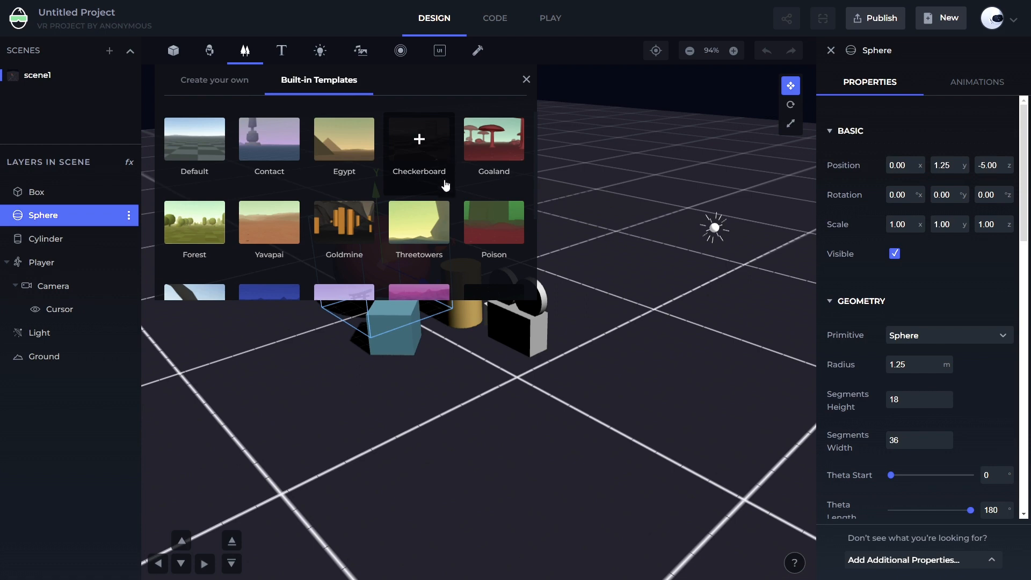
{"action": "scroll", "coordinate": [435, 185], "scroll_direction": "down", "scroll_amount": 3}
{"action": "scroll", "coordinate": [436, 241], "scroll_direction": "up", "scroll_amount": 3}
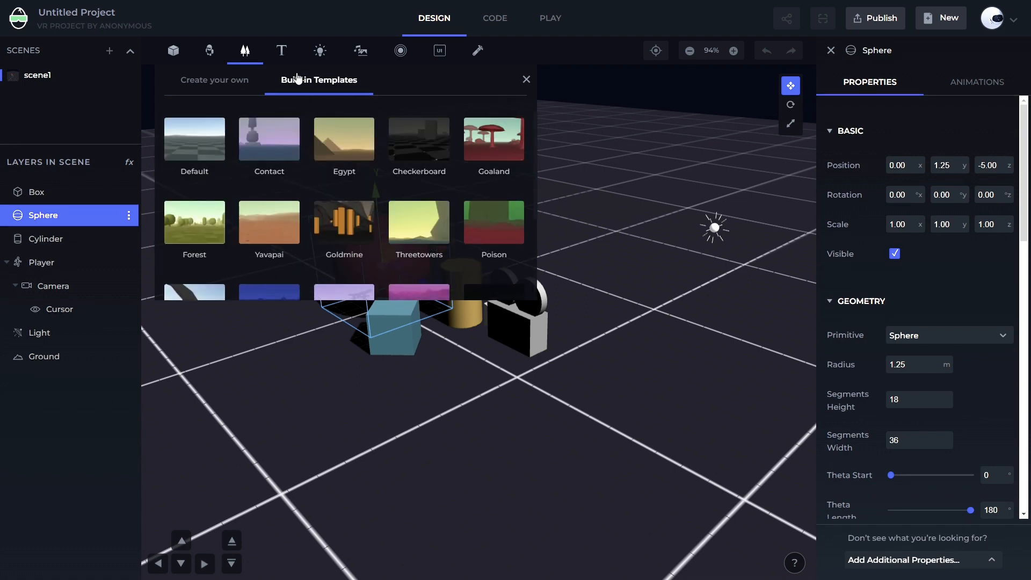
{"action": "left_click", "coordinate": [526, 80]}
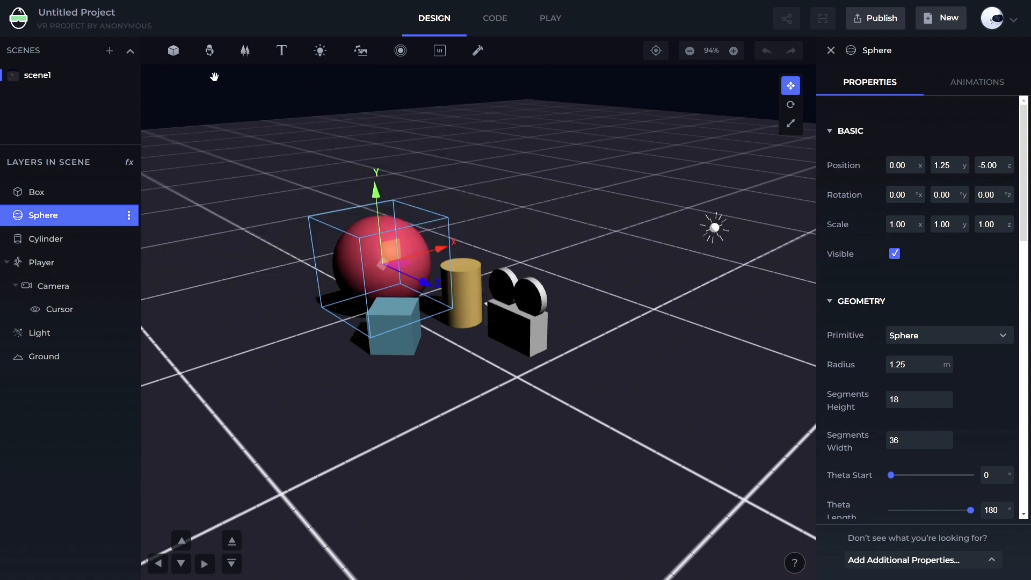
Open the text menu and compare the 2D Text and 3D Text font styles, then close it
{"action": "left_click", "coordinate": [282, 54]}
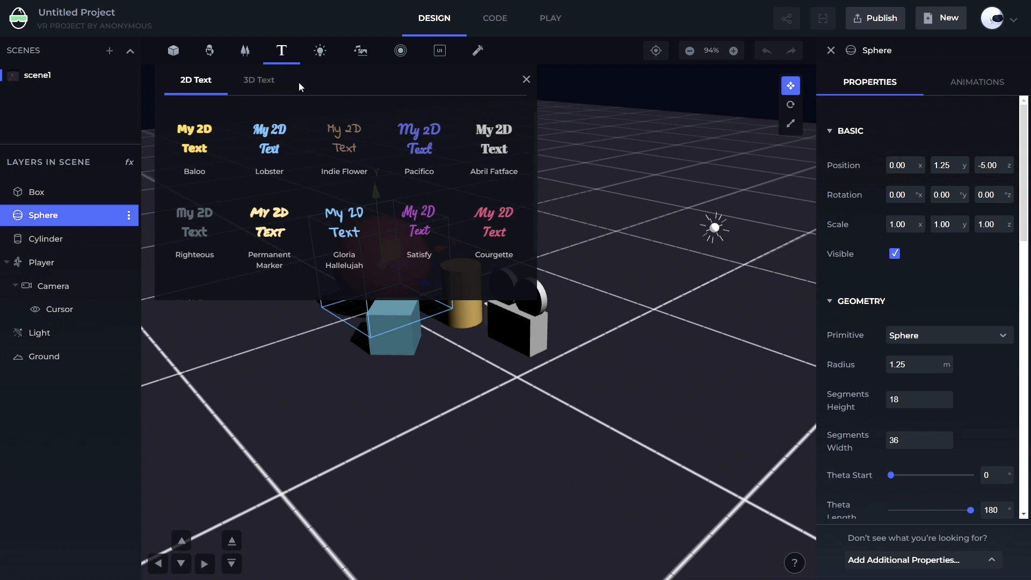
{"action": "left_click", "coordinate": [241, 85]}
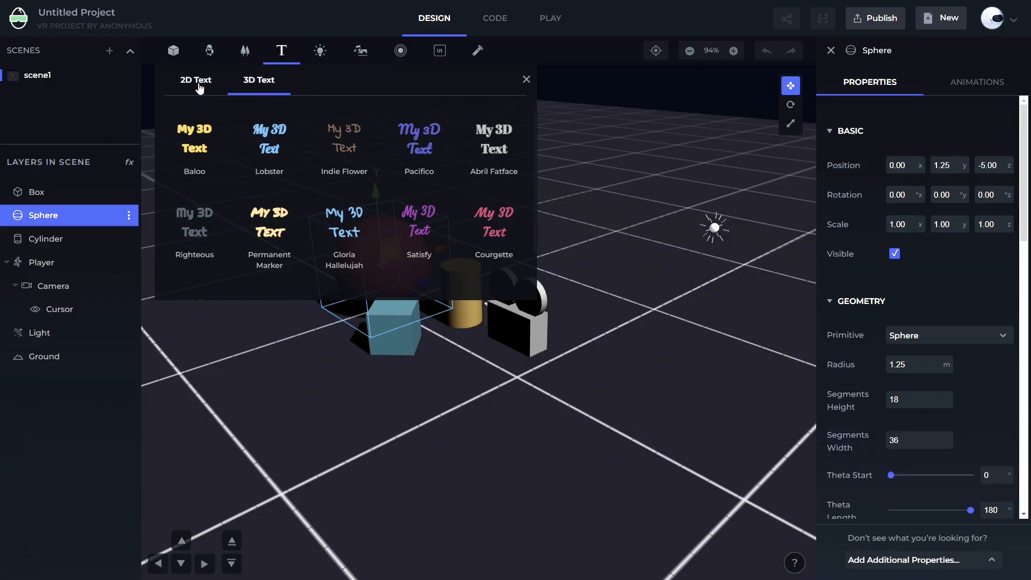
{"action": "left_click", "coordinate": [196, 80]}
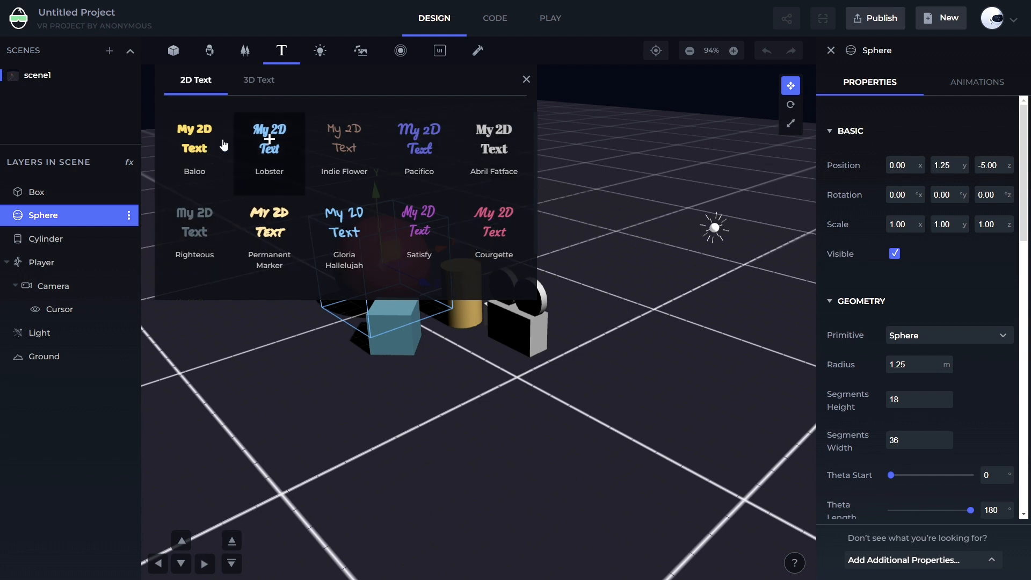
{"action": "left_click", "coordinate": [277, 88]}
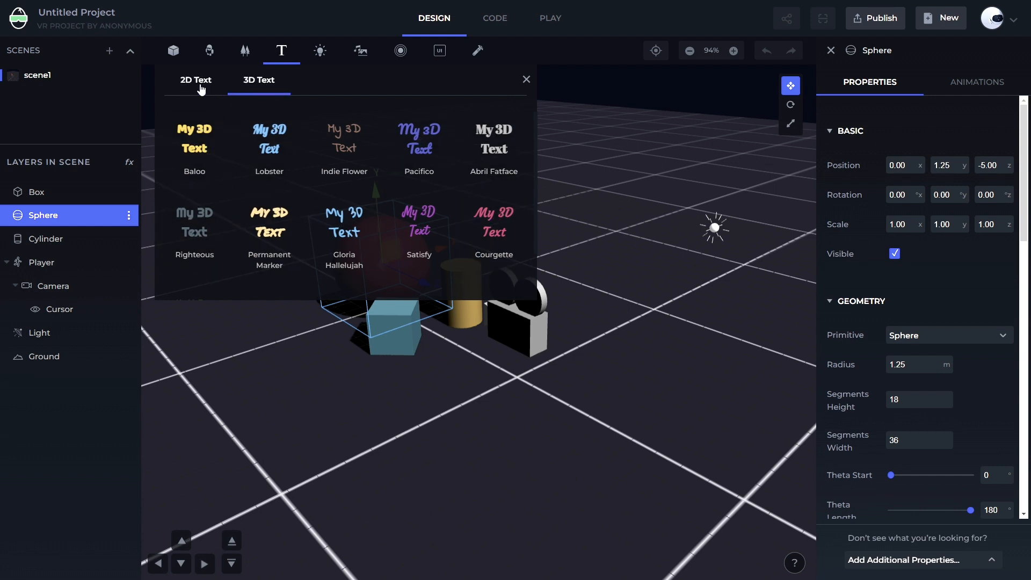
{"action": "left_click", "coordinate": [199, 89]}
{"action": "left_click", "coordinate": [252, 90]}
{"action": "left_click", "coordinate": [526, 79]}
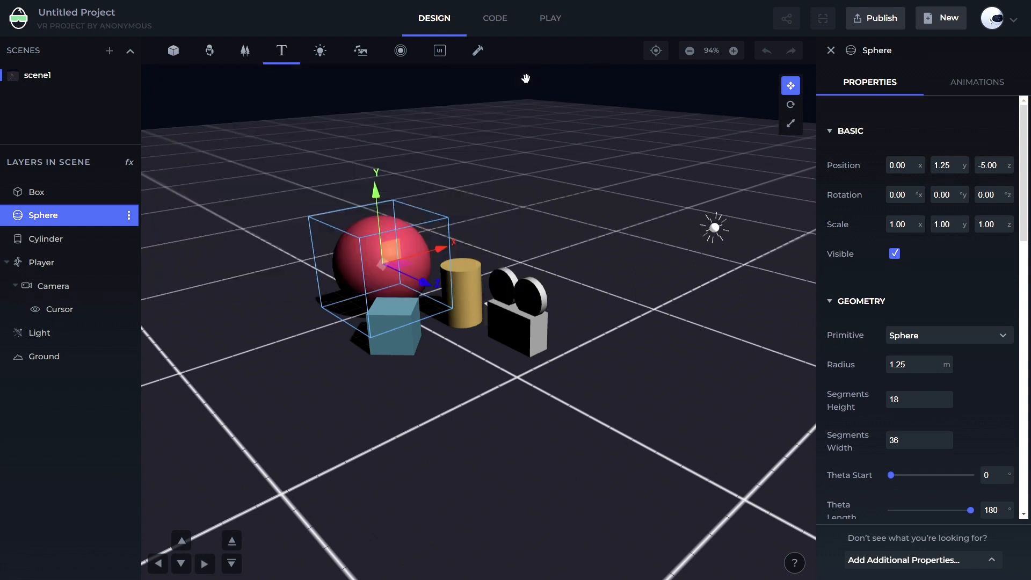
Review the available light types in the lights menu, then close it and return to the scene
{"action": "left_click", "coordinate": [321, 57]}
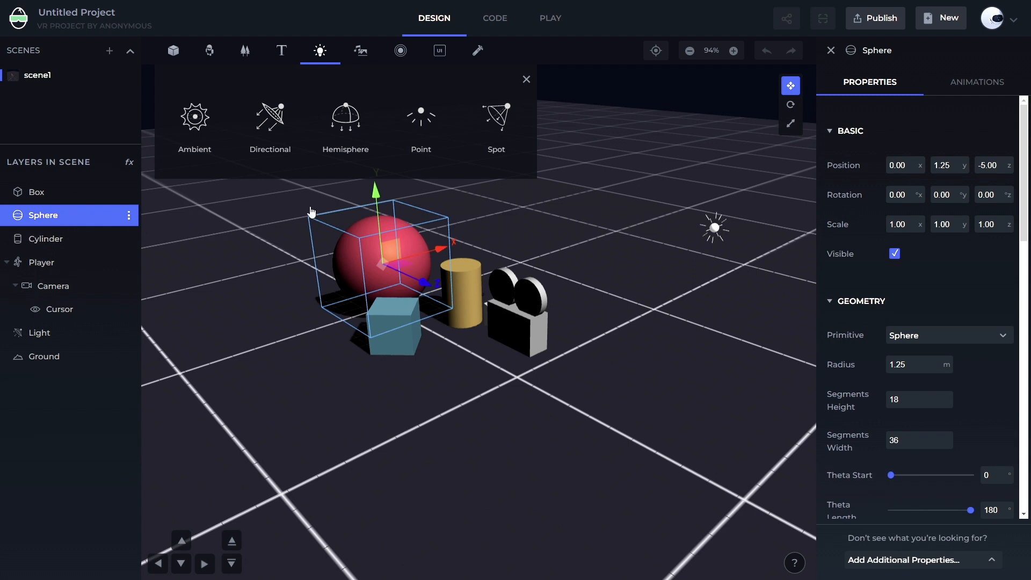
{"action": "left_click", "coordinate": [524, 80]}
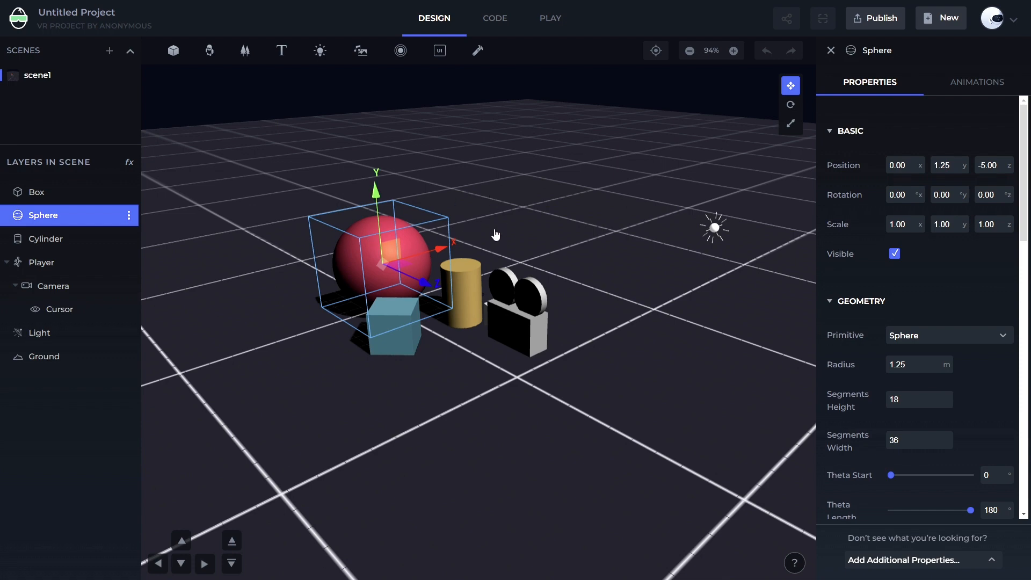
{"action": "scroll", "coordinate": [494, 232], "scroll_direction": "down", "scroll_amount": 3}
{"action": "scroll", "coordinate": [496, 231], "scroll_direction": "up", "scroll_amount": 3}
{"action": "scroll", "coordinate": [498, 231], "scroll_direction": "up", "scroll_amount": 3}
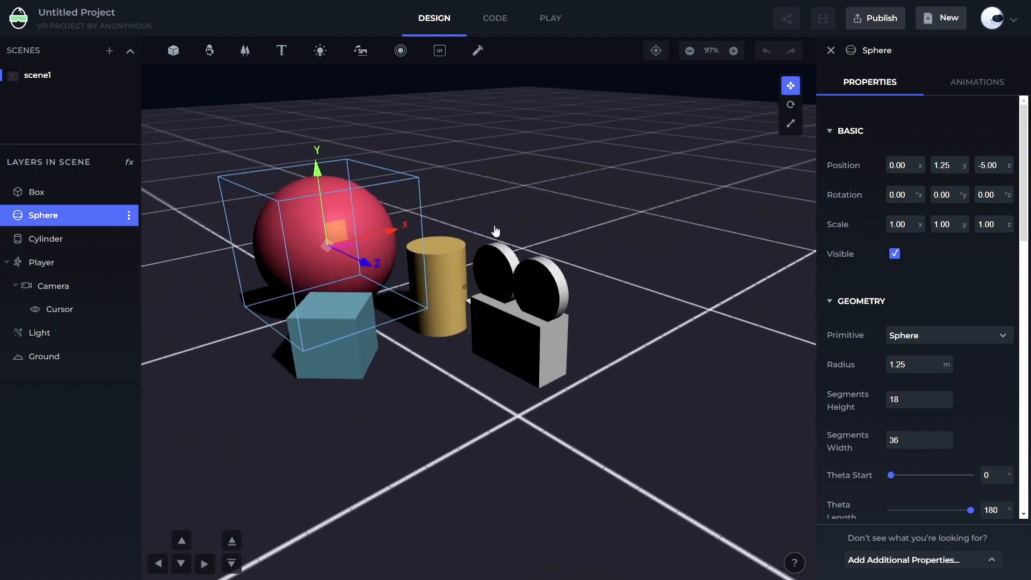
{"action": "scroll", "coordinate": [490, 227], "scroll_direction": "down", "scroll_amount": 3}
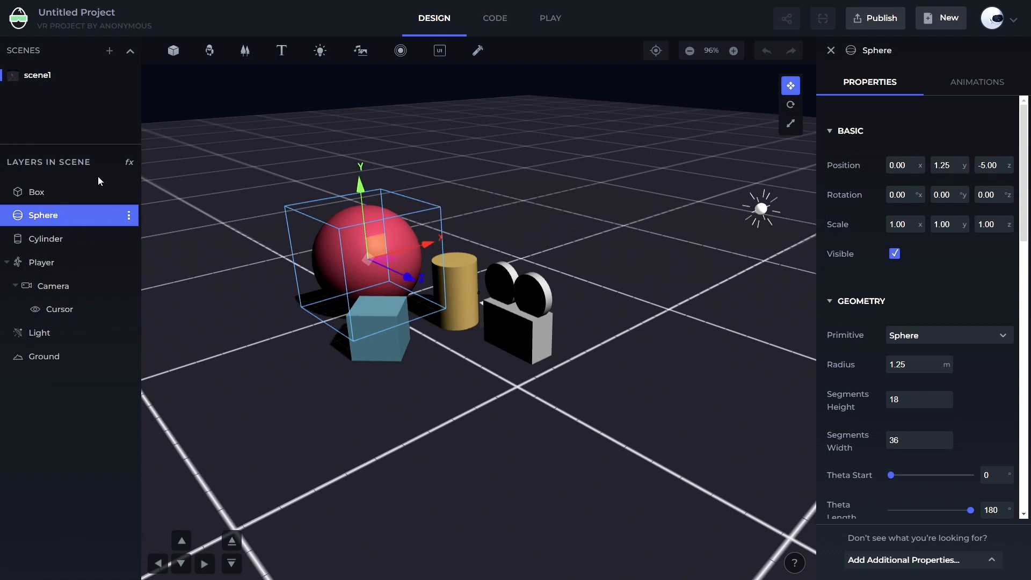
Select the Box, Sphere, Cylinder and Player layers in turn to inspect their properties, then select the sphere
{"action": "left_click", "coordinate": [35, 199]}
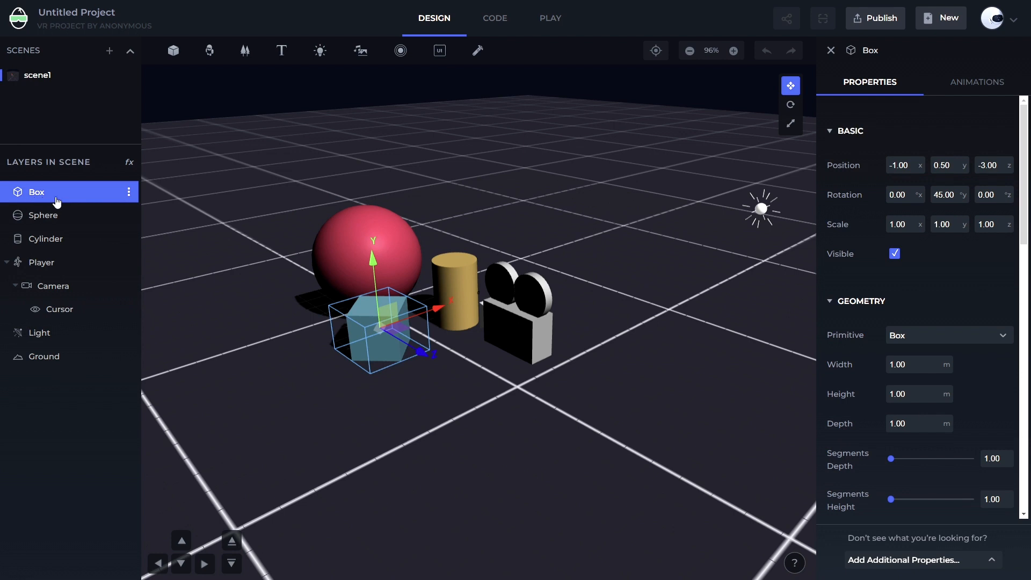
{"action": "left_click", "coordinate": [75, 216]}
{"action": "left_click", "coordinate": [79, 239]}
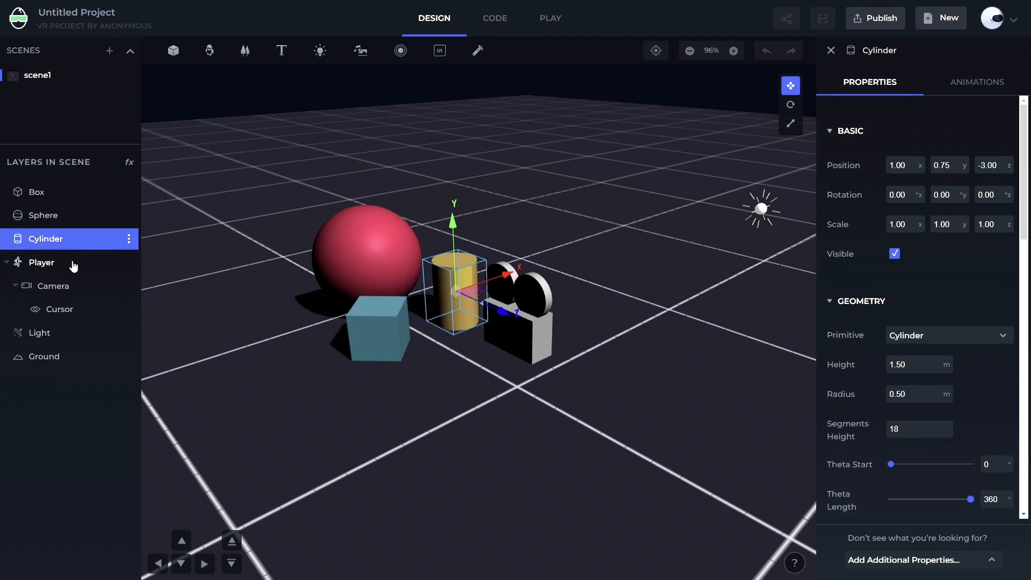
{"action": "left_click", "coordinate": [73, 263]}
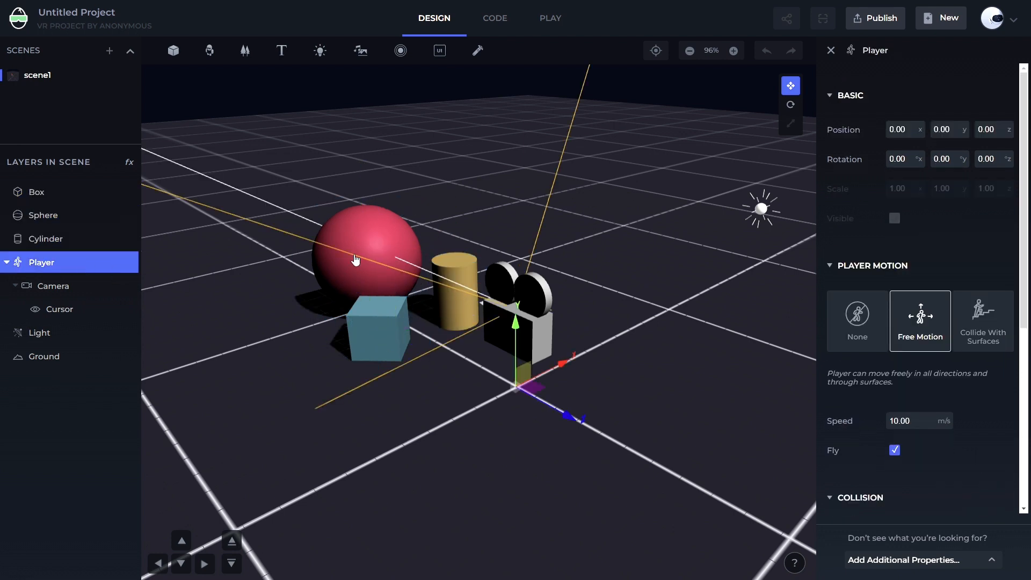
{"action": "left_click", "coordinate": [368, 247]}
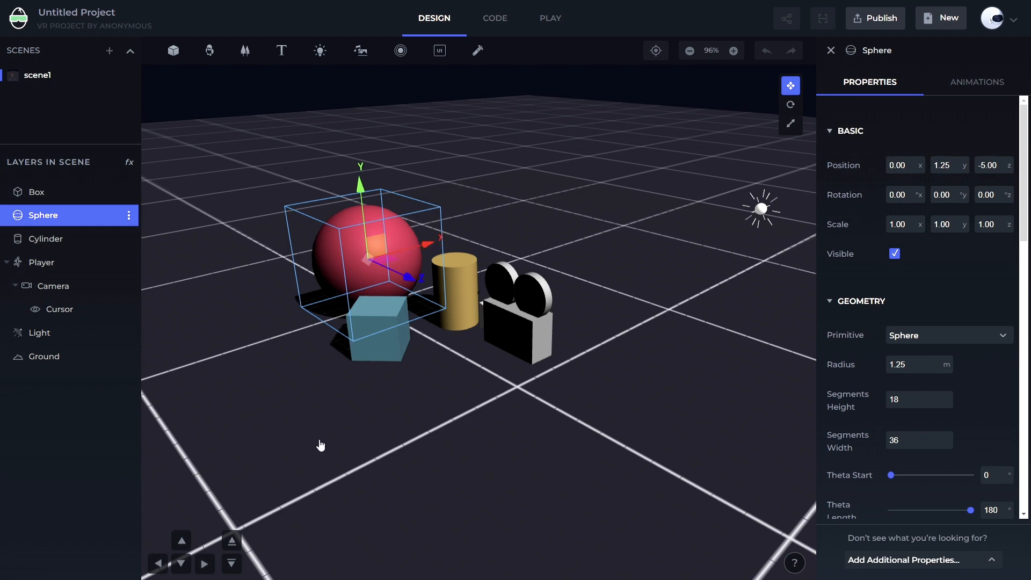
Select the box, cylinder and sphere directly in the scene one after another and scroll through the sphere's properties
{"action": "left_click_drag", "start_coordinate": [320, 446], "coordinate": [451, 433]}
{"action": "left_click", "coordinate": [357, 348]}
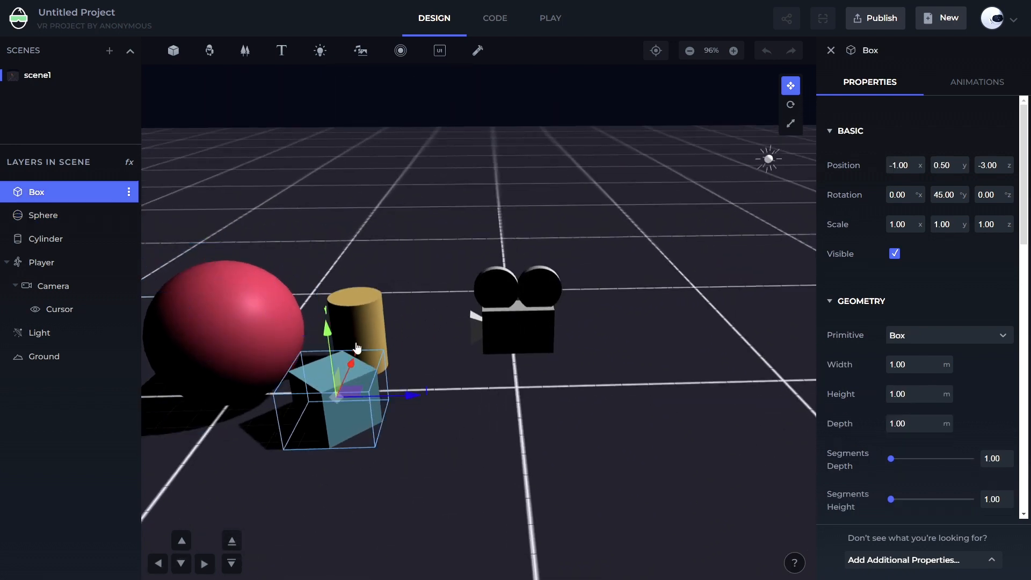
{"action": "left_click", "coordinate": [364, 319]}
{"action": "left_click_drag", "start_coordinate": [669, 399], "coordinate": [413, 289]}
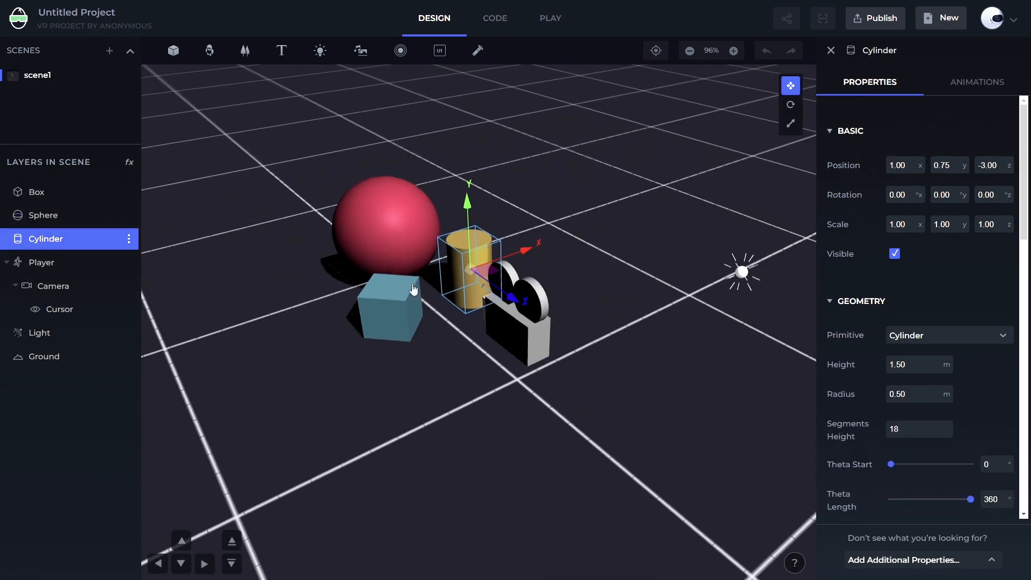
{"action": "left_click", "coordinate": [401, 326]}
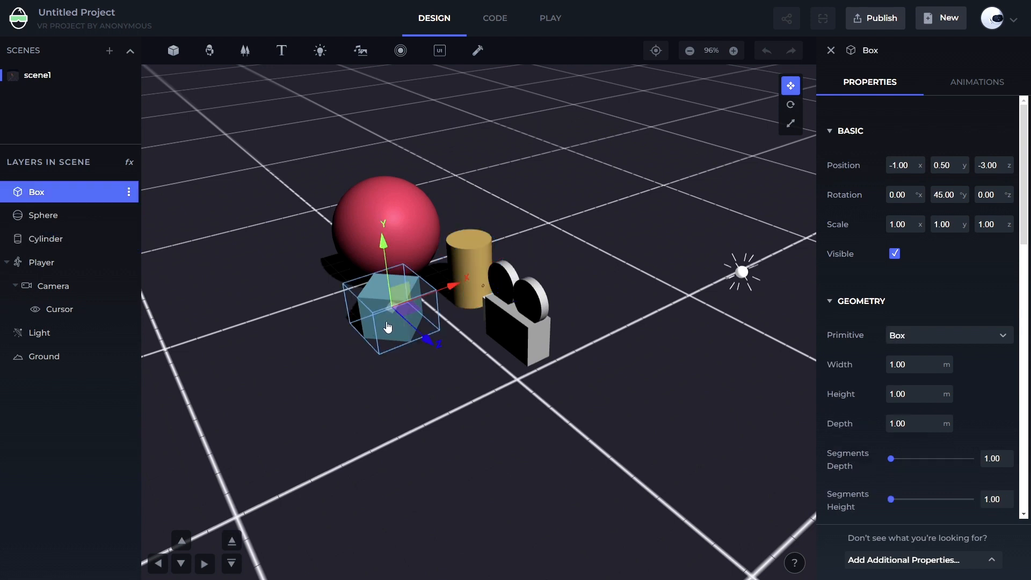
{"action": "left_click", "coordinate": [477, 261]}
{"action": "left_click", "coordinate": [378, 221]}
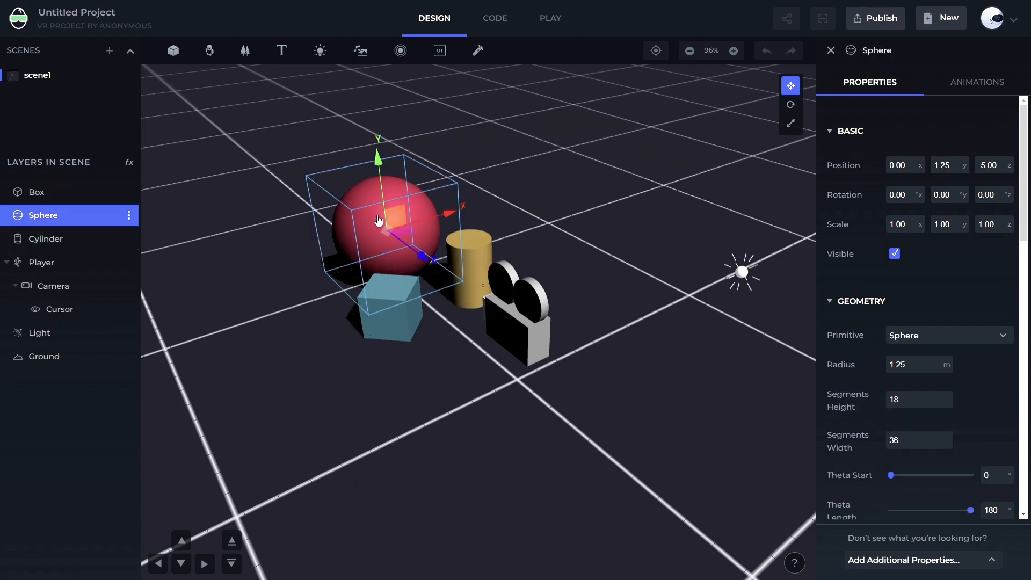
{"action": "left_click", "coordinate": [384, 314]}
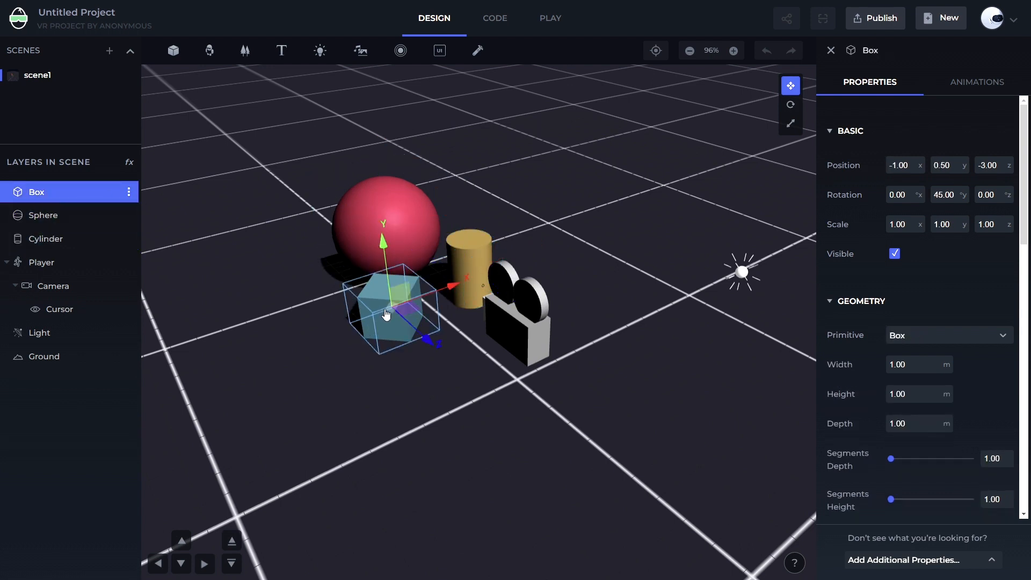
{"action": "left_click", "coordinate": [486, 259]}
{"action": "left_click", "coordinate": [390, 228]}
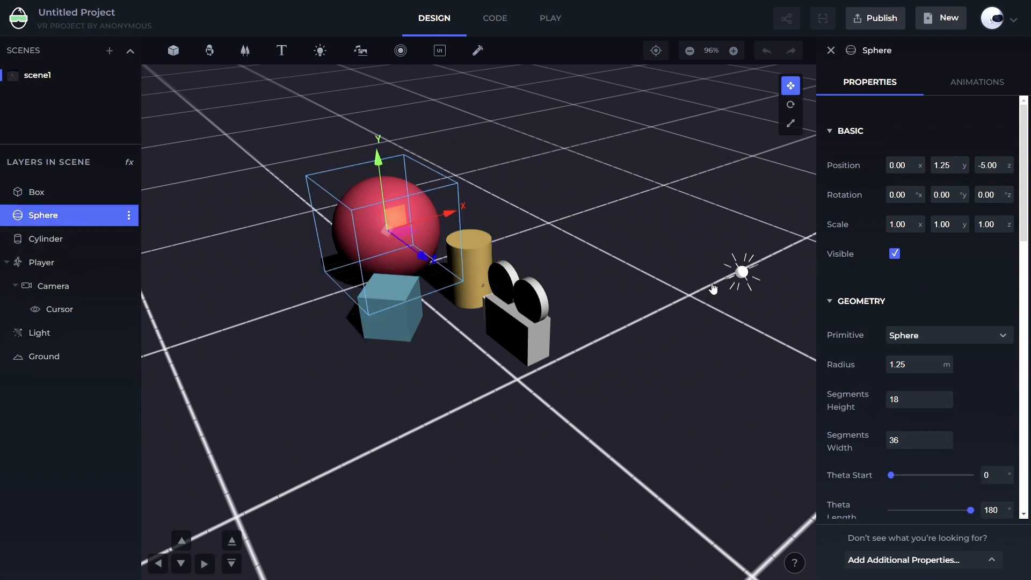
{"action": "left_click", "coordinate": [468, 286]}
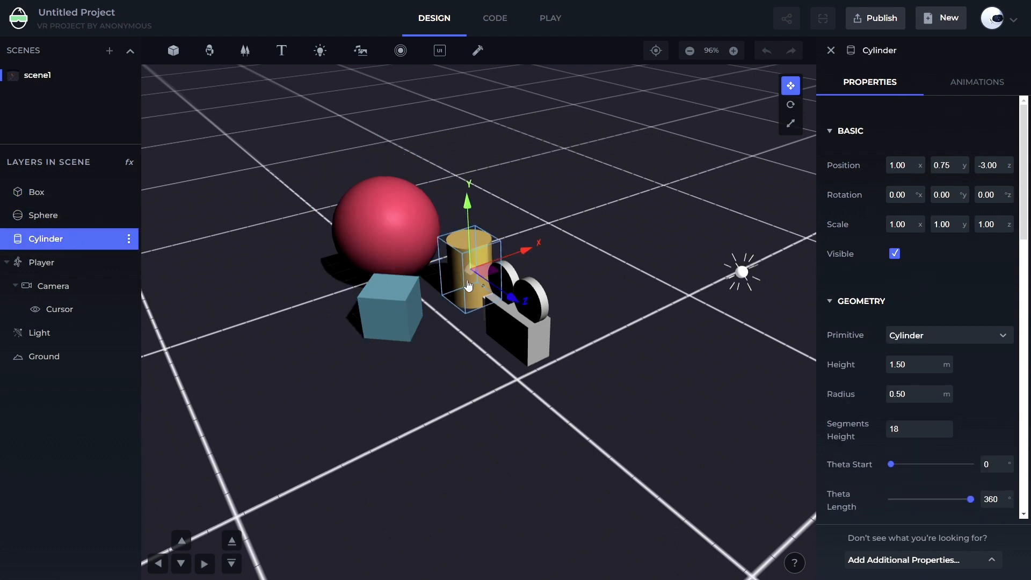
{"action": "left_click", "coordinate": [389, 304]}
{"action": "left_click", "coordinate": [380, 221]}
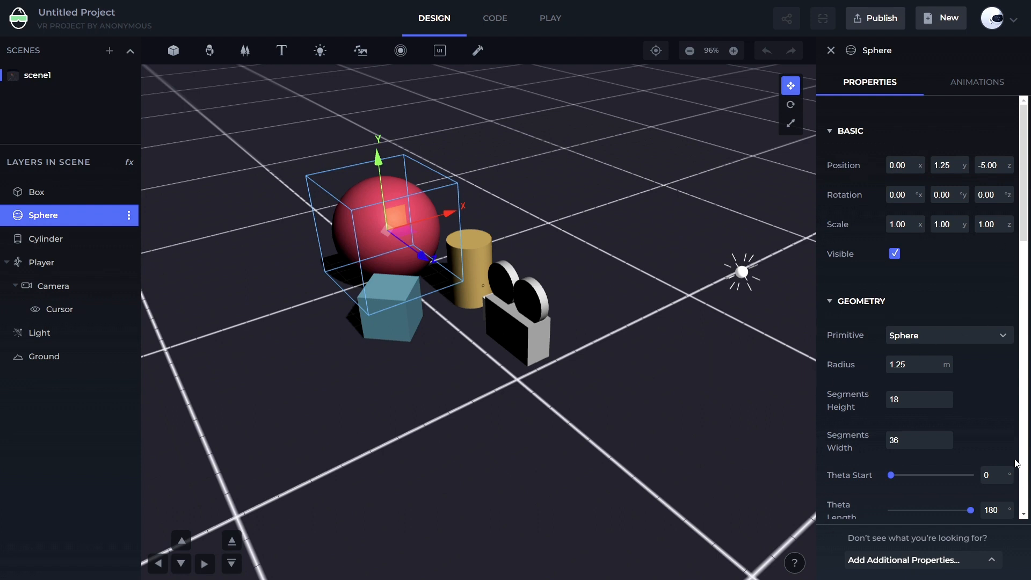
{"action": "scroll", "coordinate": [859, 318], "scroll_direction": "down", "scroll_amount": 3}
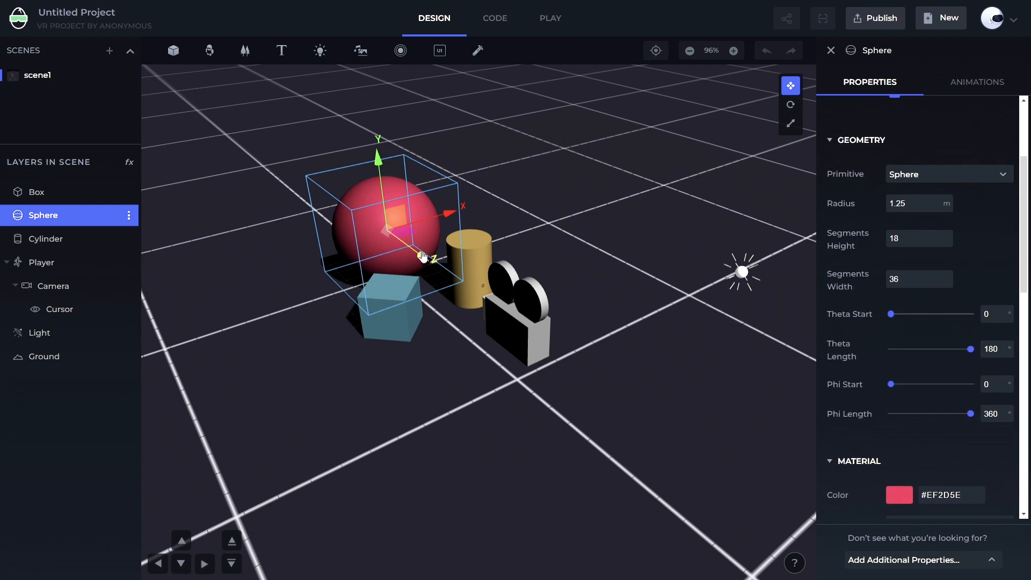
{"action": "scroll", "coordinate": [840, 253], "scroll_direction": "up", "scroll_amount": 3}
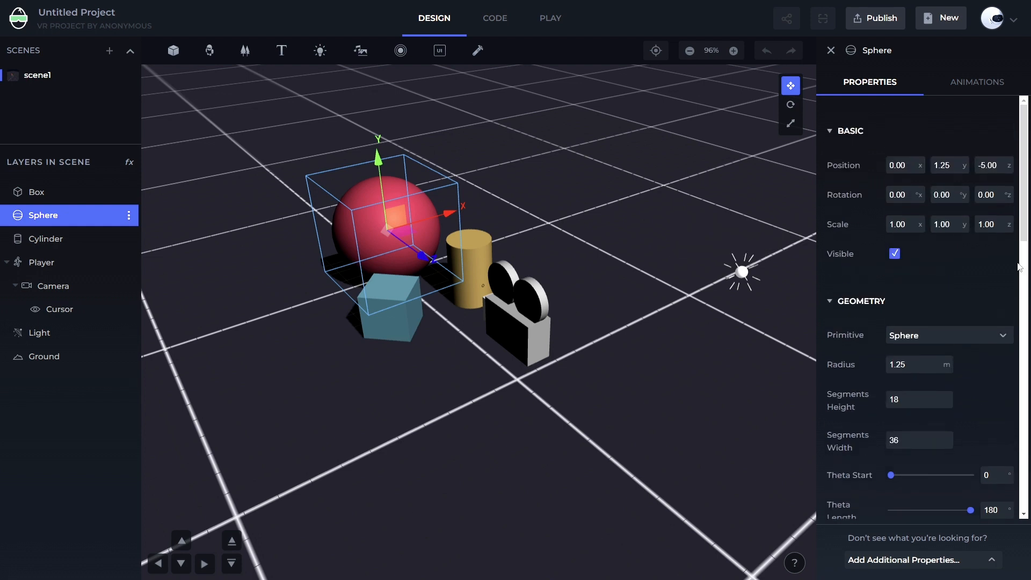
Select the box, cylinder and sphere in the scene, then the Player, Camera, Light and Ground layers to inspect each
{"action": "left_click", "coordinate": [406, 326]}
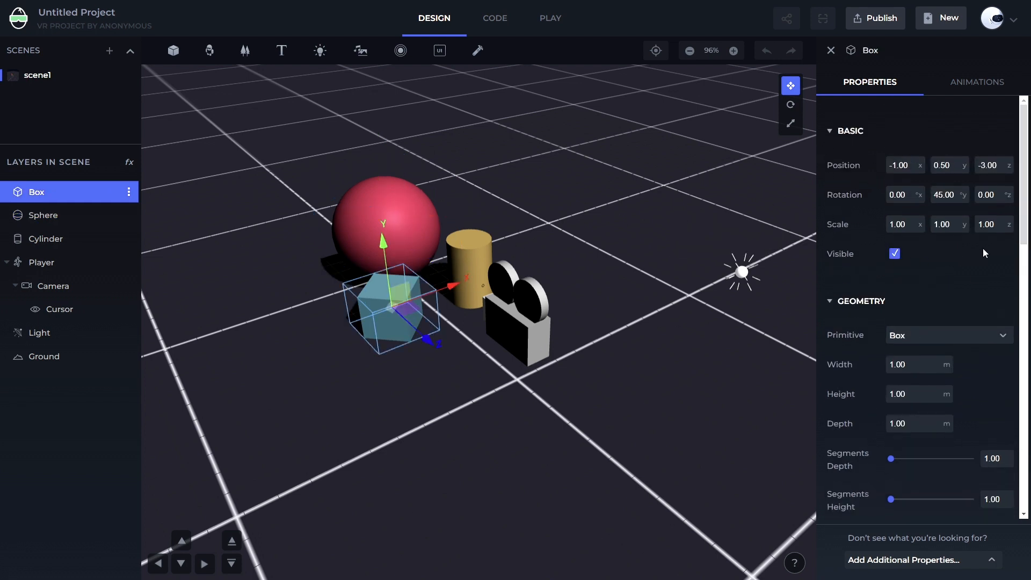
{"action": "left_click", "coordinate": [473, 261]}
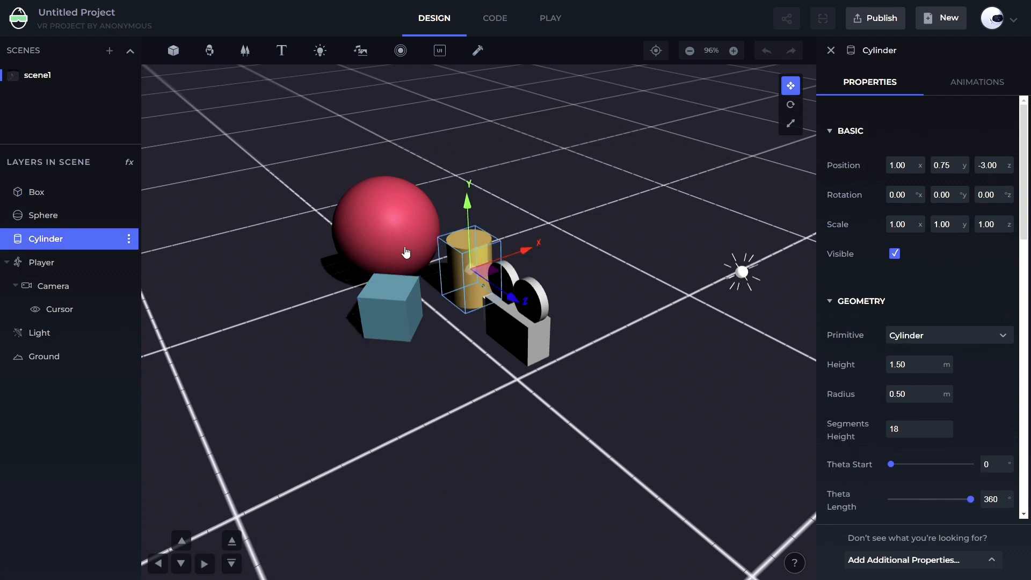
{"action": "left_click", "coordinate": [406, 252]}
{"action": "left_click", "coordinate": [395, 312]}
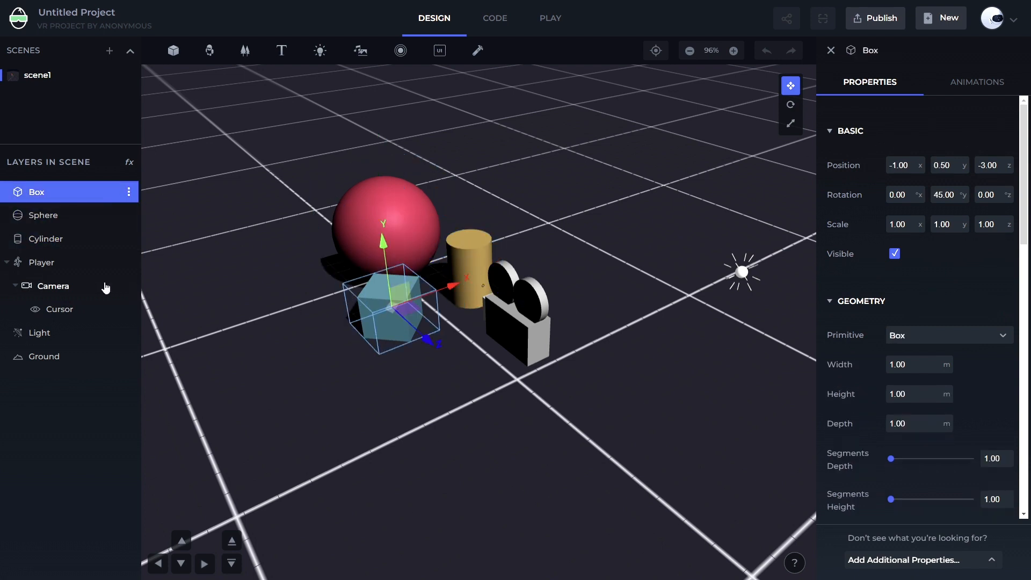
{"action": "left_click", "coordinate": [37, 263]}
{"action": "left_click", "coordinate": [39, 287]}
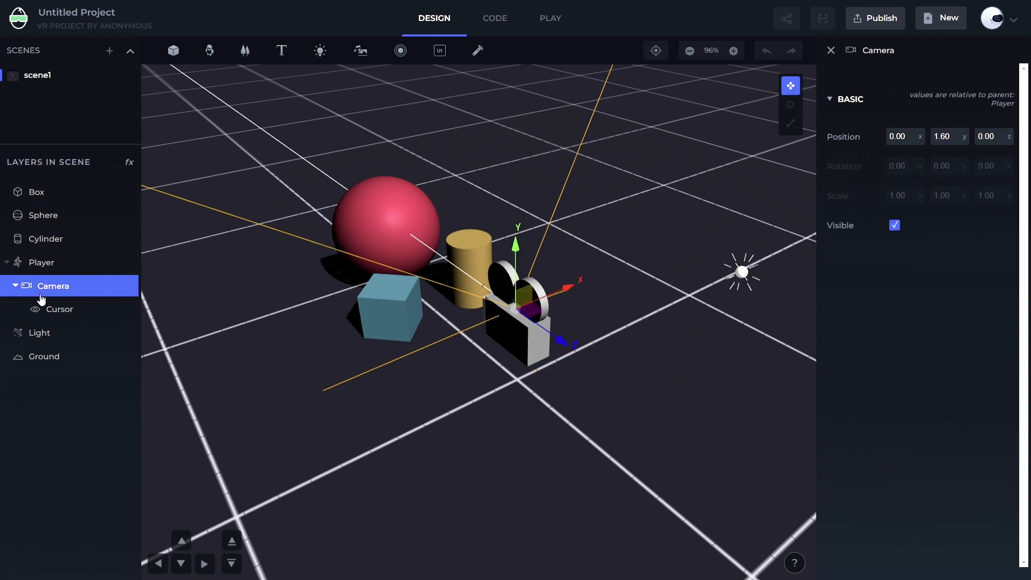
{"action": "left_click", "coordinate": [39, 331]}
{"action": "left_click", "coordinate": [50, 357]}
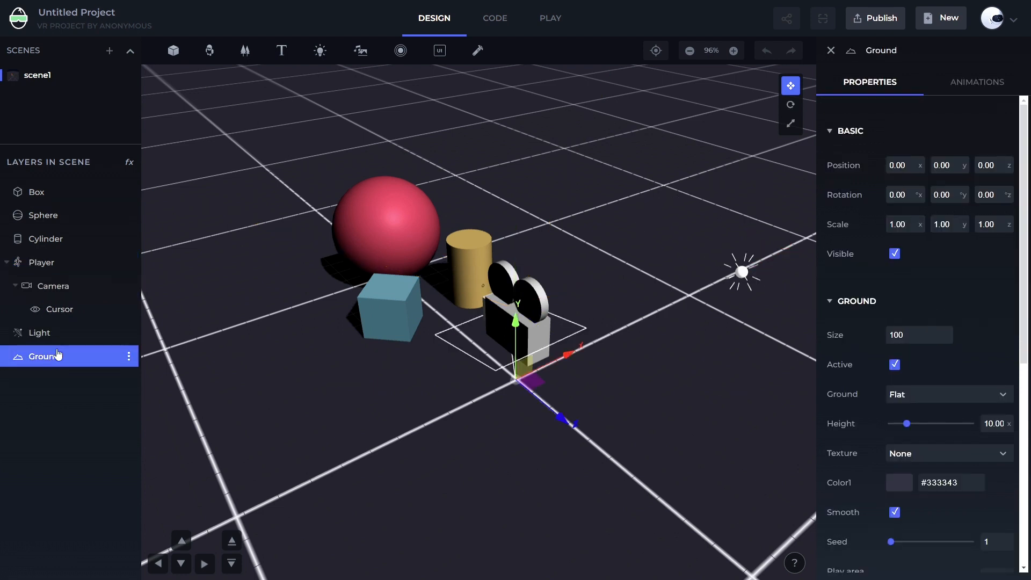
Select the sphere and move it with the axis gizmo to position -2.07, 2.56, -6.44
{"action": "left_click", "coordinate": [36, 191]}
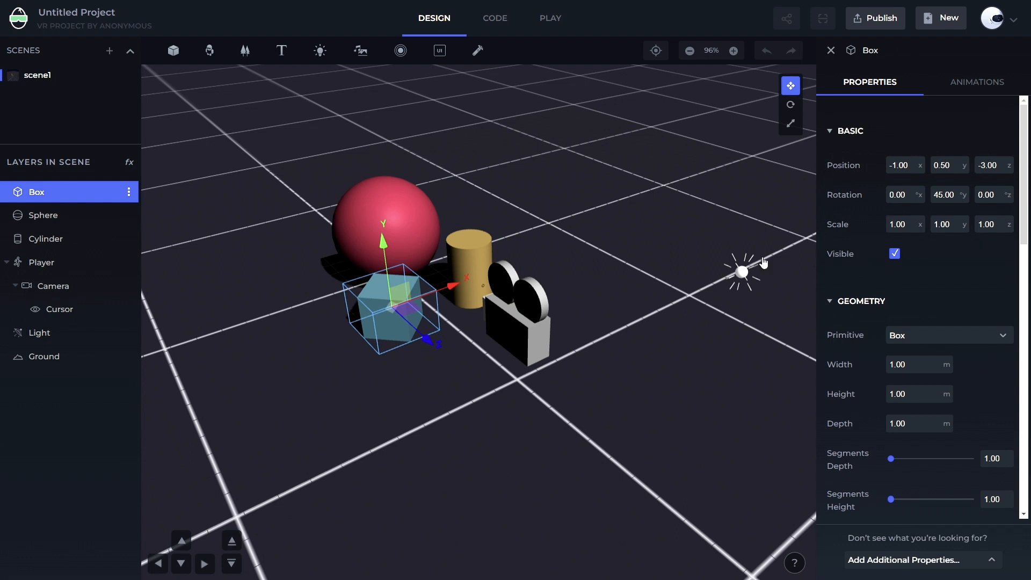
{"action": "left_click", "coordinate": [37, 216]}
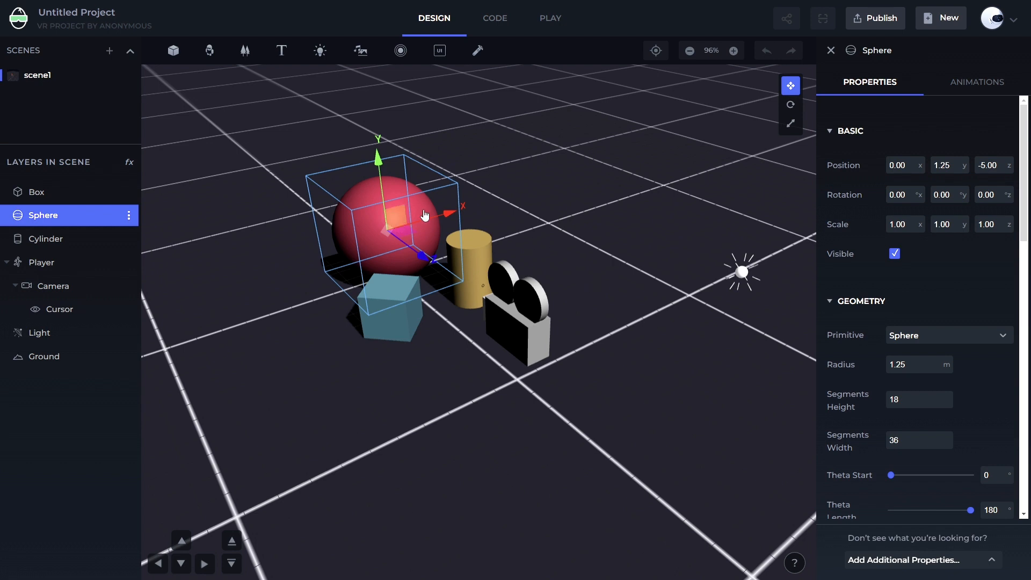
{"action": "left_click_drag", "start_coordinate": [438, 220], "coordinate": [467, 214]}
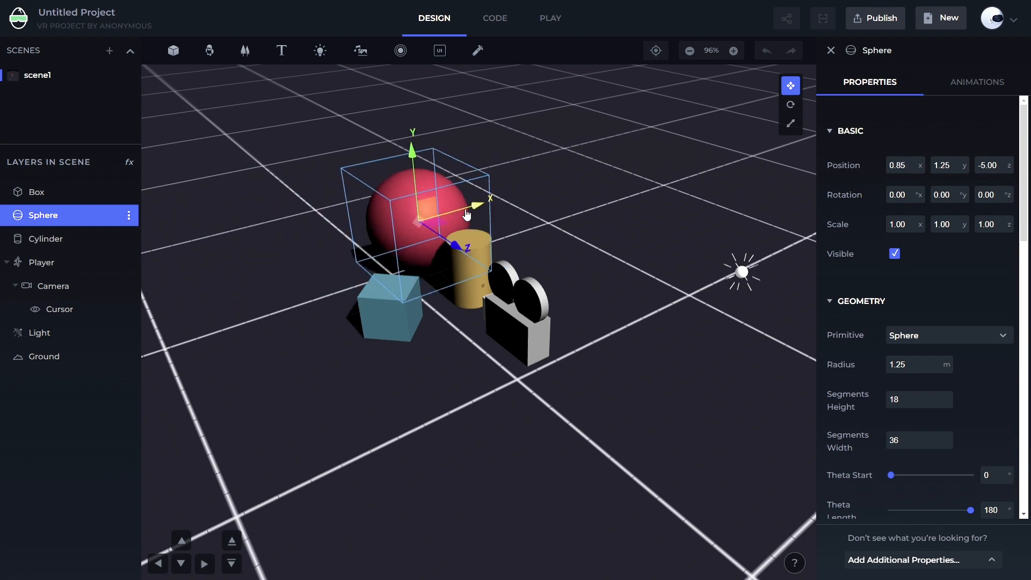
{"action": "double_click", "coordinate": [435, 188]}
{"action": "left_click_drag", "start_coordinate": [376, 232], "coordinate": [531, 324]}
{"action": "left_click_drag", "start_coordinate": [517, 247], "coordinate": [520, 220]}
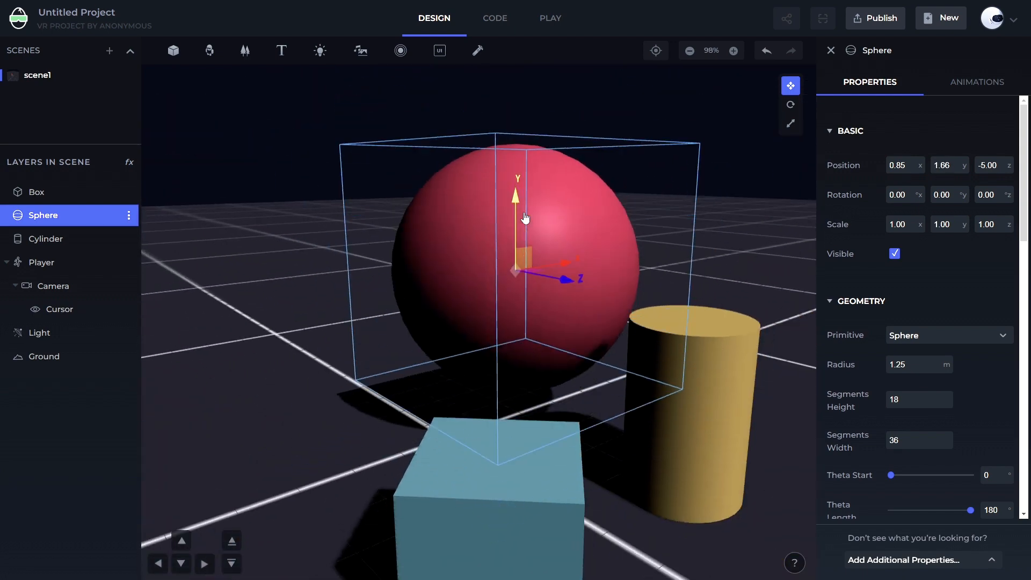
{"action": "scroll", "coordinate": [520, 216], "scroll_direction": "down", "scroll_amount": 2}
{"action": "left_click_drag", "start_coordinate": [564, 290], "coordinate": [138, 311]}
{"action": "scroll", "coordinate": [537, 228], "scroll_direction": "down", "scroll_amount": 2}
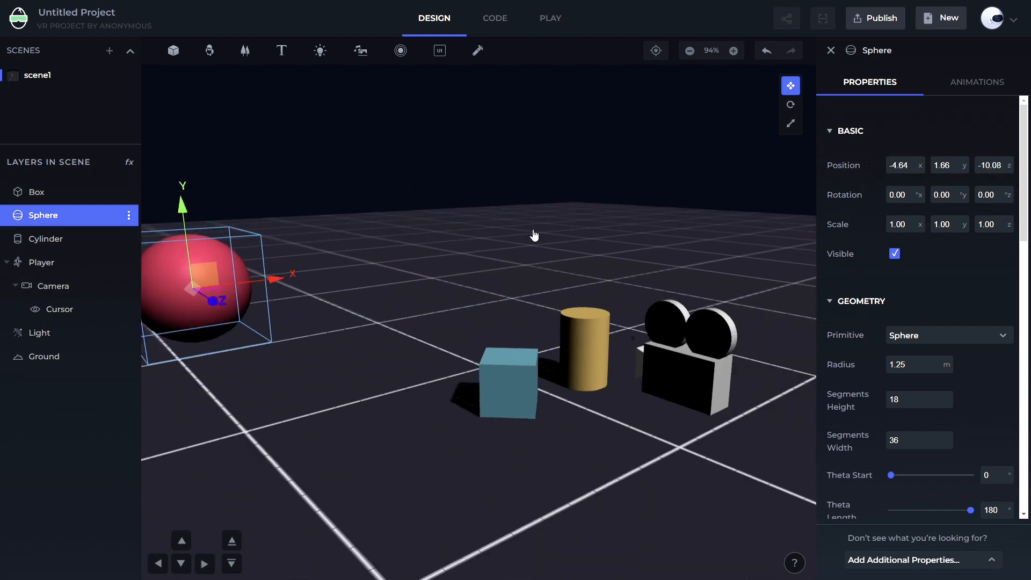
{"action": "left_click_drag", "start_coordinate": [533, 232], "coordinate": [537, 317]}
{"action": "left_click_drag", "start_coordinate": [267, 260], "coordinate": [341, 263]}
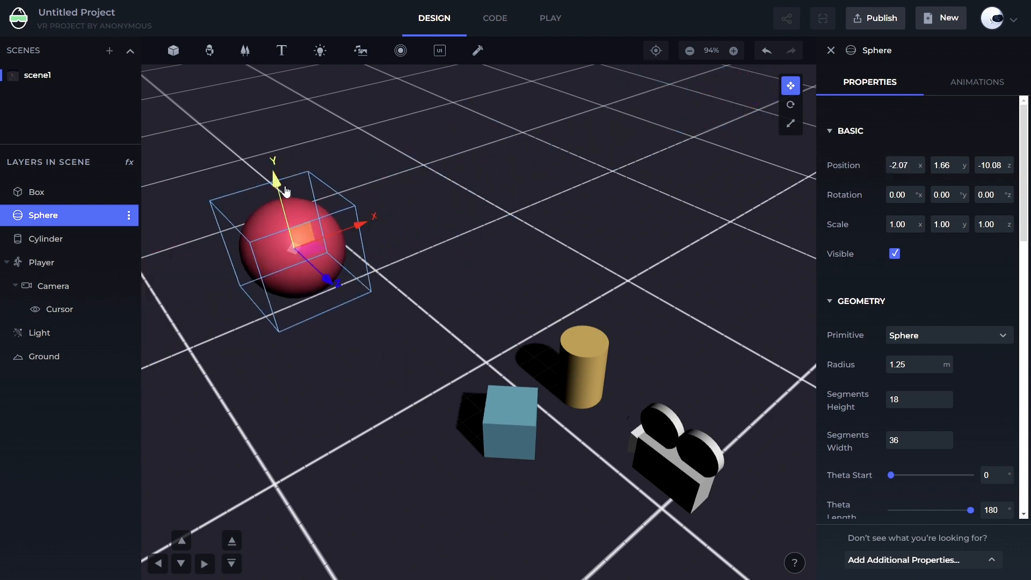
{"action": "left_click_drag", "start_coordinate": [285, 191], "coordinate": [327, 146]}
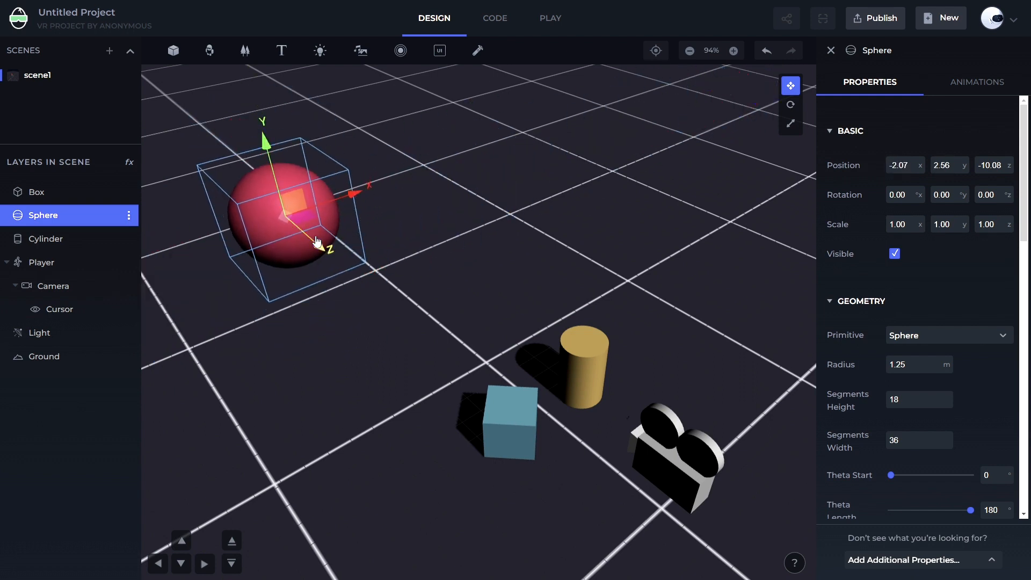
{"action": "left_click_drag", "start_coordinate": [322, 243], "coordinate": [468, 286]}
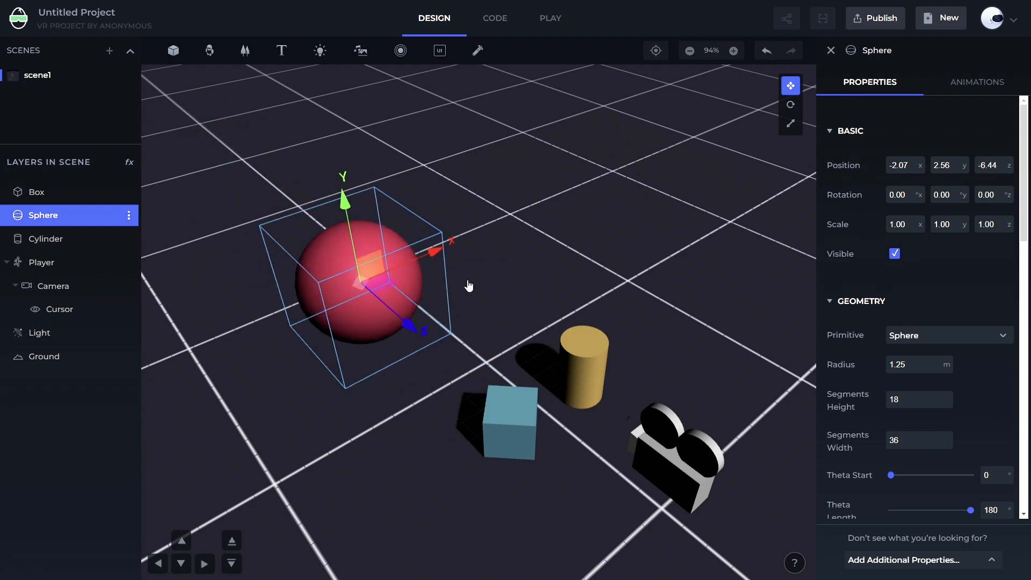
Fly around the scene with the keyboard arrow keys to test viewport navigation
{"action": "scroll", "coordinate": [501, 255], "scroll_direction": "down", "scroll_amount": 1}
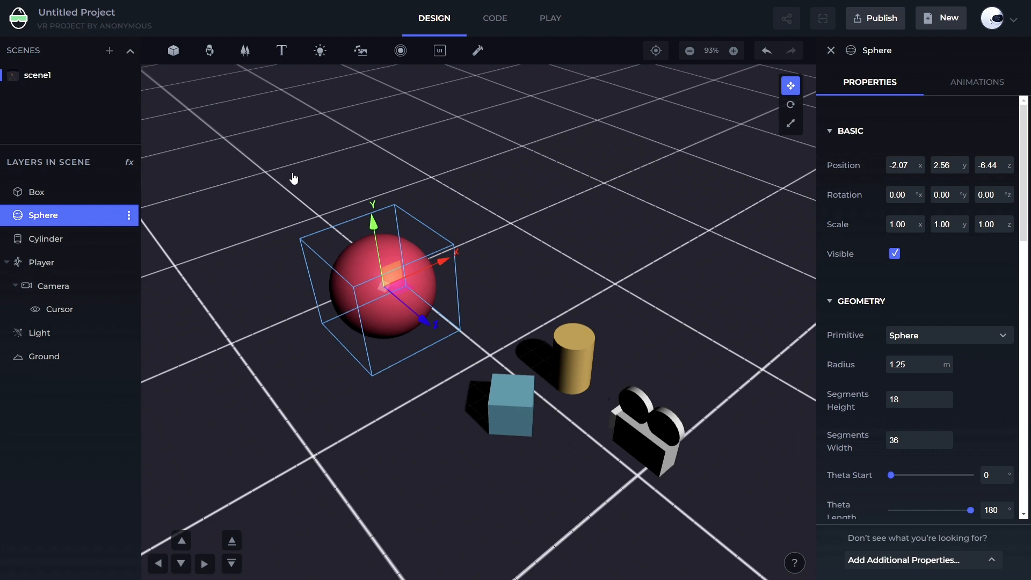
{"action": "key", "text": "Up"}
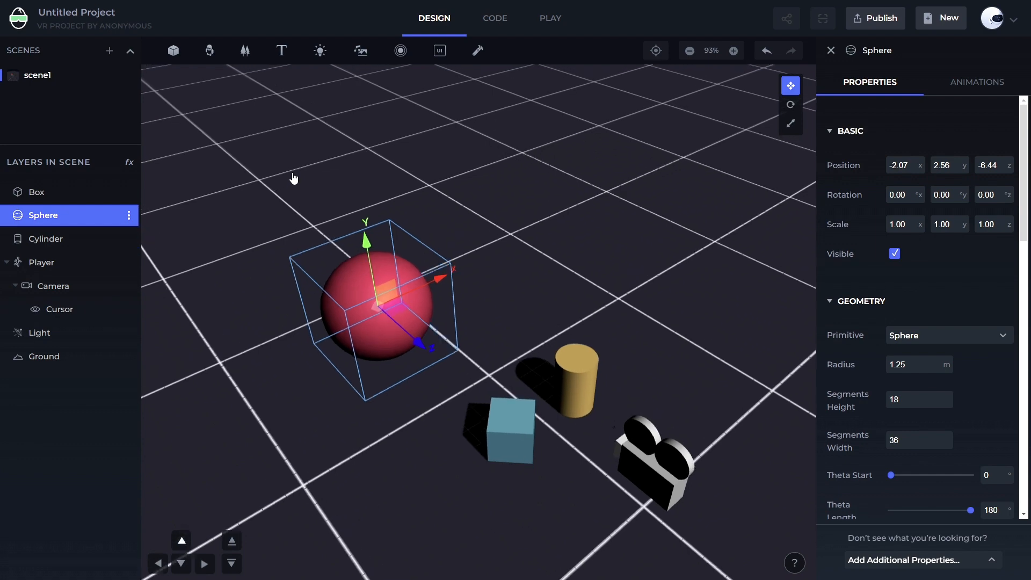
{"action": "key", "text": "Down"}
{"action": "key", "text": "Left"}
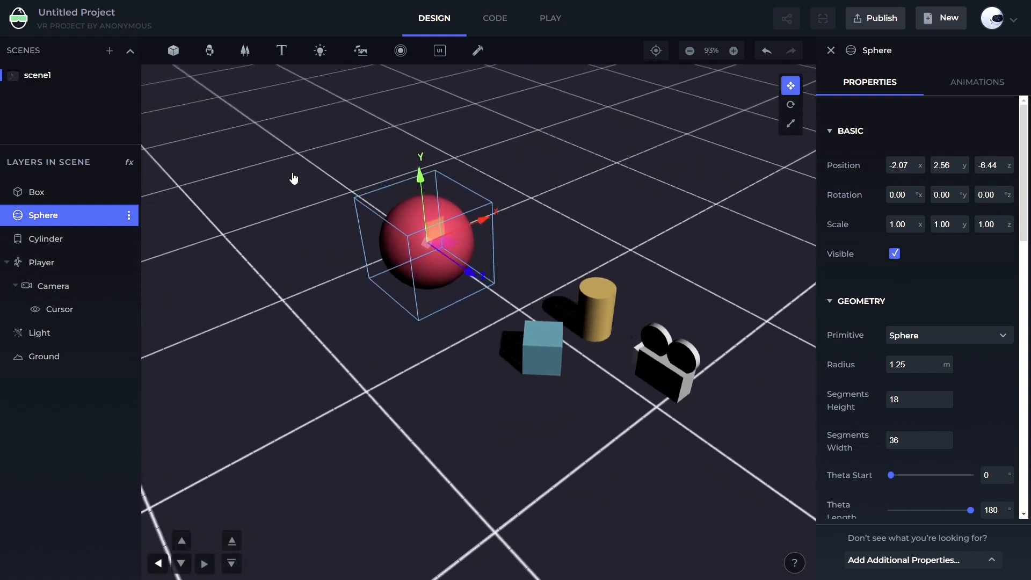
{"action": "key", "text": "Right"}
{"action": "key", "text": "Left"}
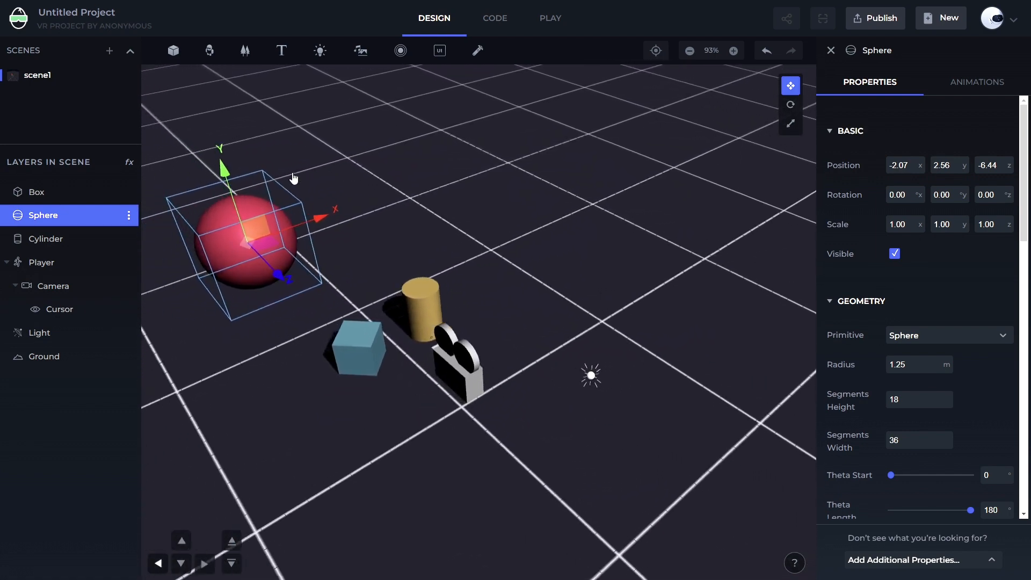
{"action": "key", "text": "Up"}
{"action": "key", "text": "Down"}
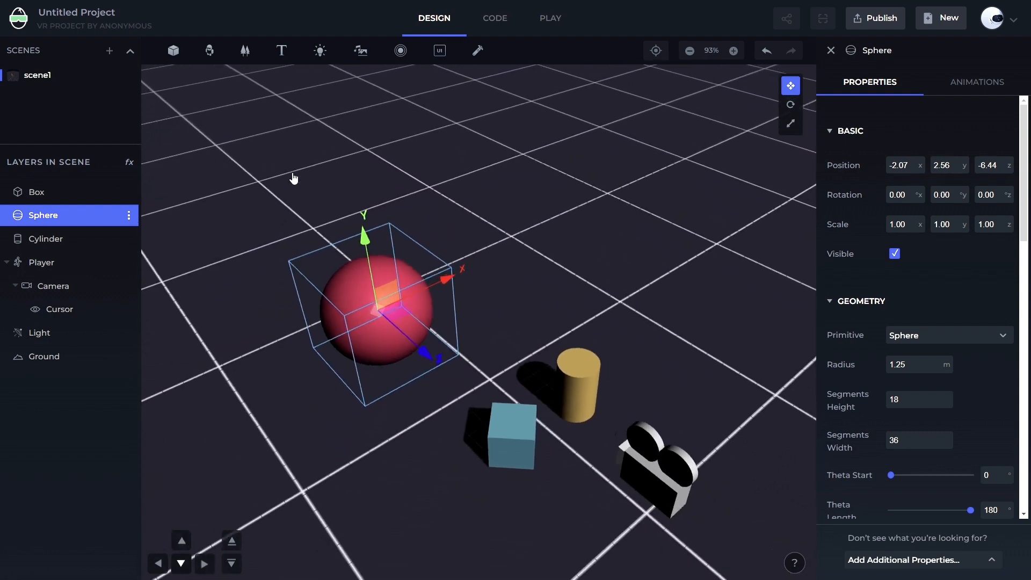
{"action": "key", "text": "Left"}
{"action": "key", "text": "Right"}
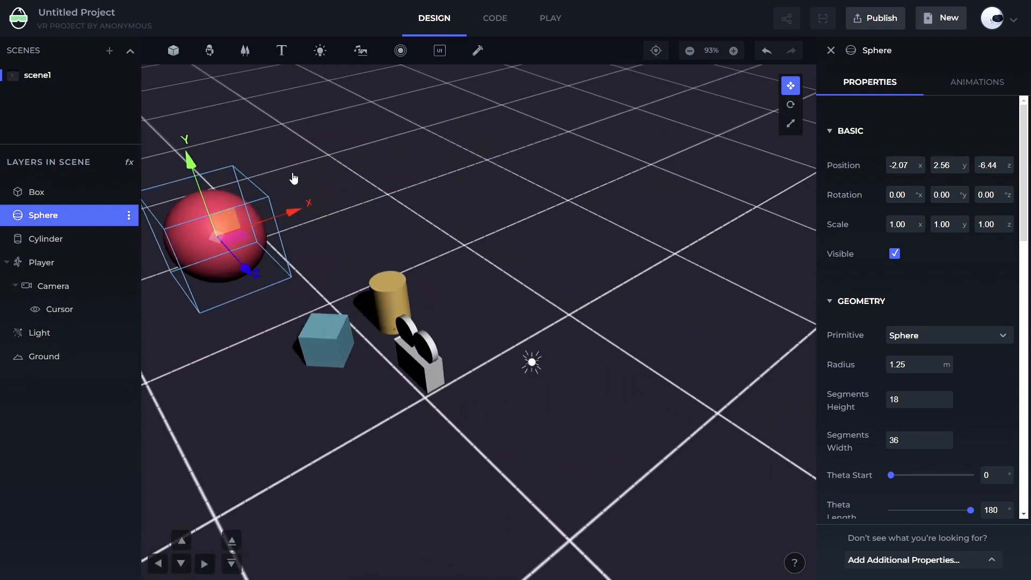
{"action": "key", "text": "Left"}
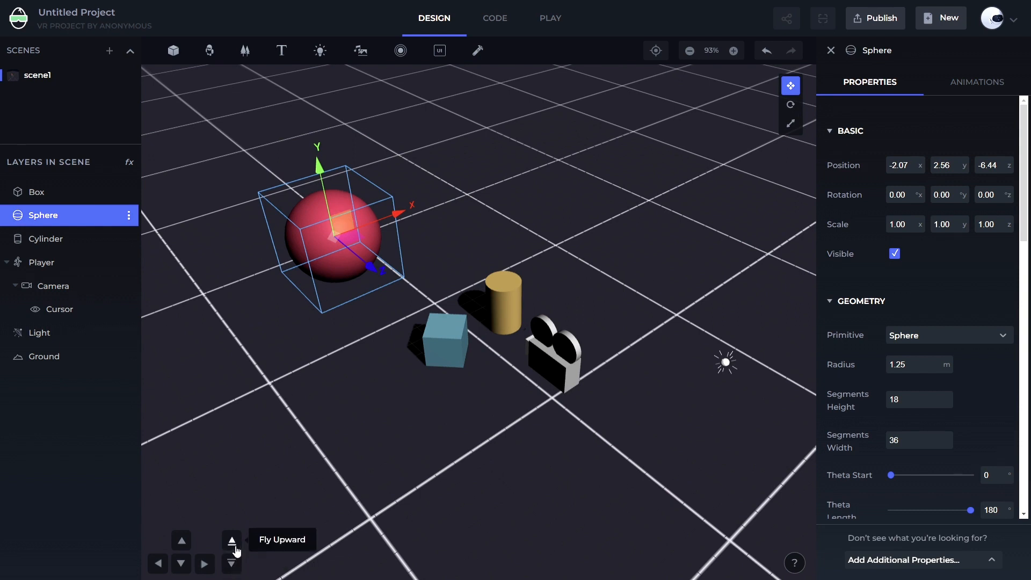
Navigate the scene with the on-screen movement controls, including flying upward and downward
{"action": "left_click", "coordinate": [182, 543]}
{"action": "left_click", "coordinate": [182, 565]}
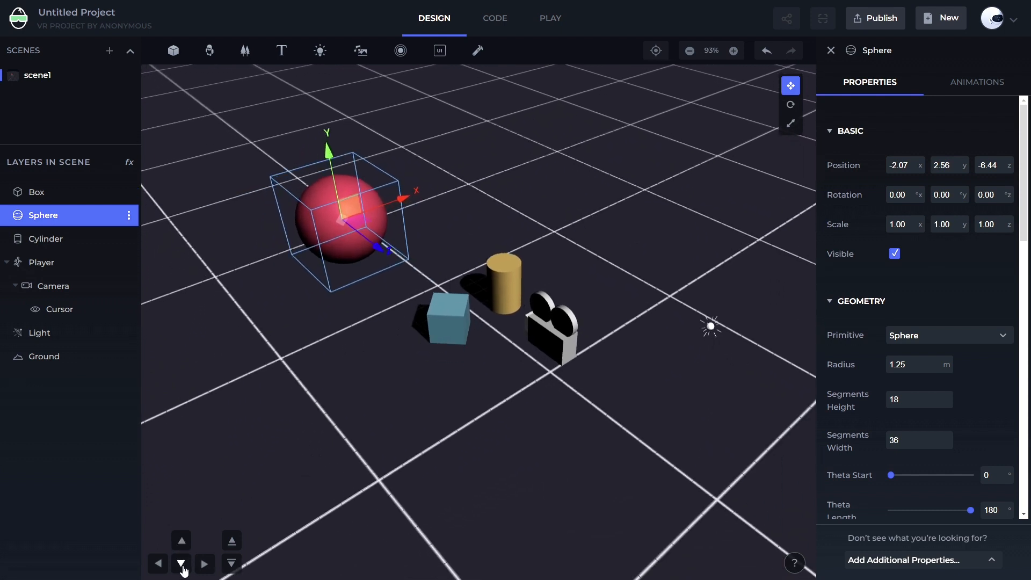
{"action": "left_click", "coordinate": [164, 564]}
{"action": "left_click", "coordinate": [203, 563]}
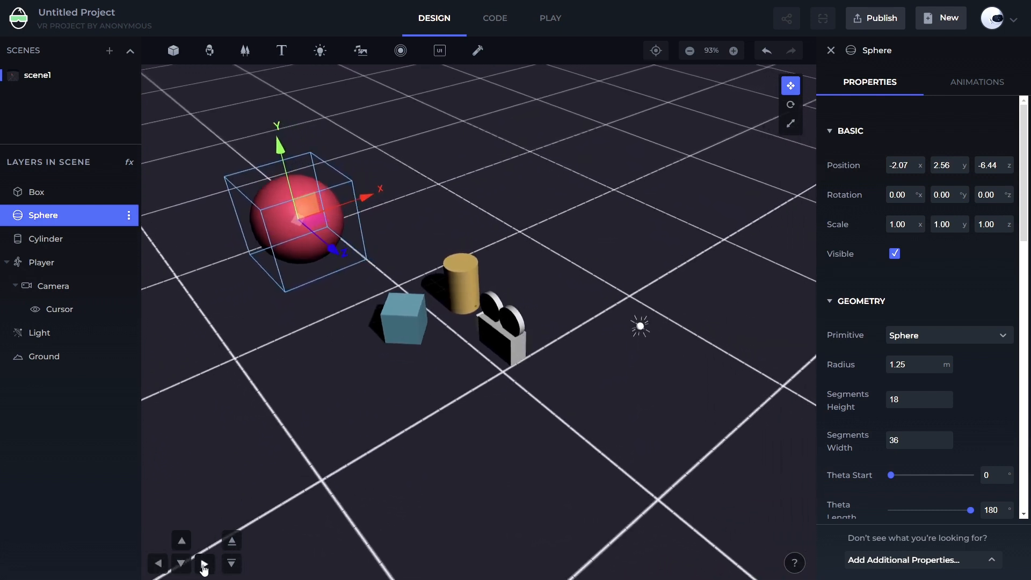
{"action": "left_click", "coordinate": [181, 542]}
{"action": "left_click", "coordinate": [181, 563]}
{"action": "left_click", "coordinate": [158, 563]}
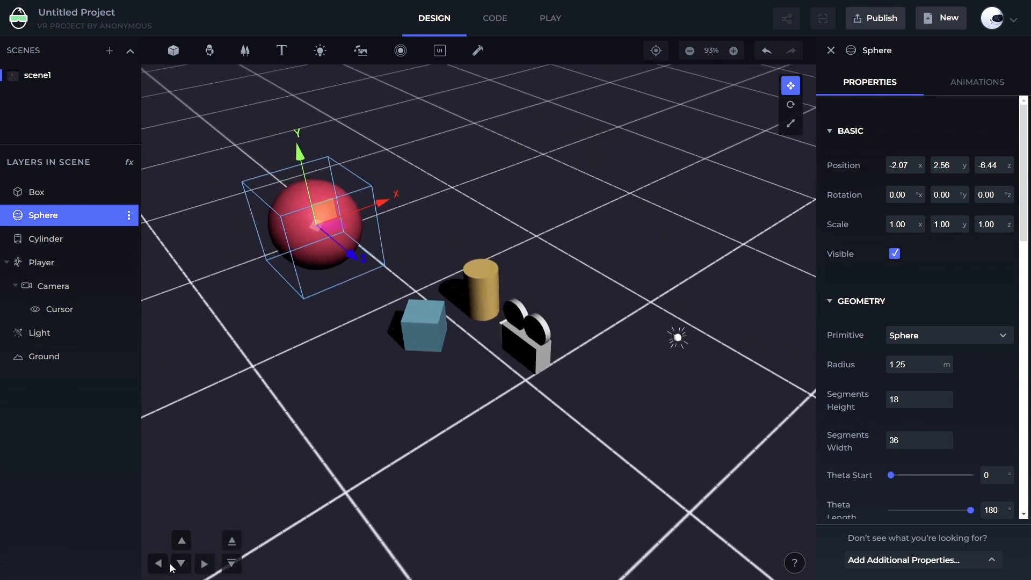
{"action": "left_click", "coordinate": [204, 564]}
{"action": "left_click", "coordinate": [204, 564]}
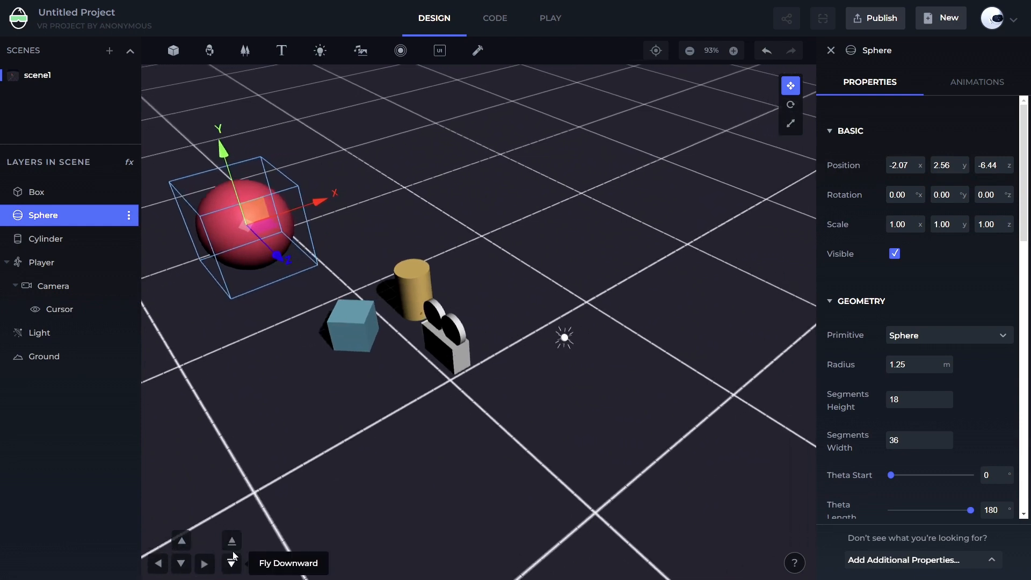
{"action": "left_click", "coordinate": [232, 542]}
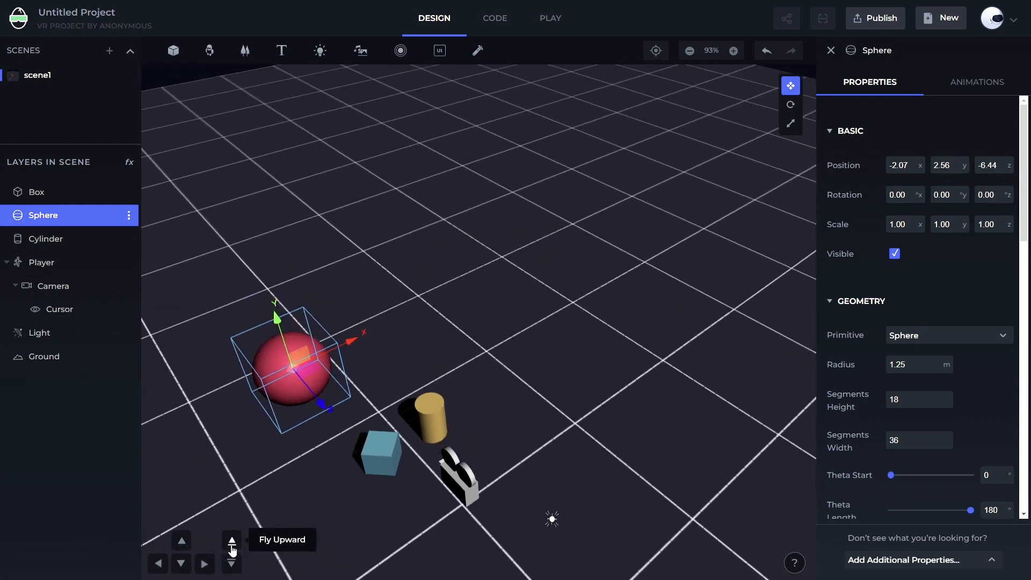
{"action": "left_click", "coordinate": [232, 563]}
{"action": "left_click", "coordinate": [232, 565]}
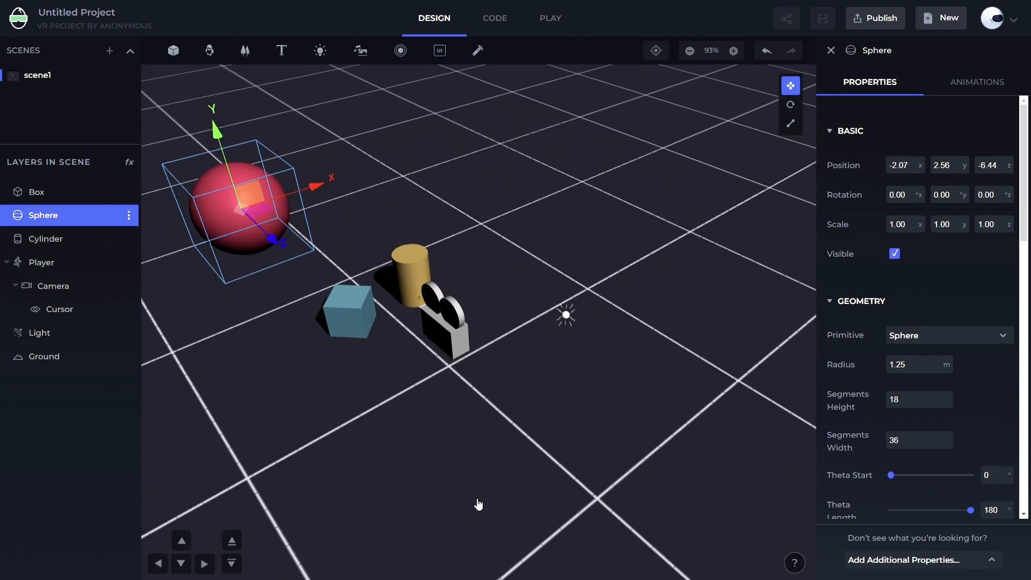
Select the box in the scene
{"action": "left_click_drag", "start_coordinate": [478, 503], "coordinate": [439, 513]}
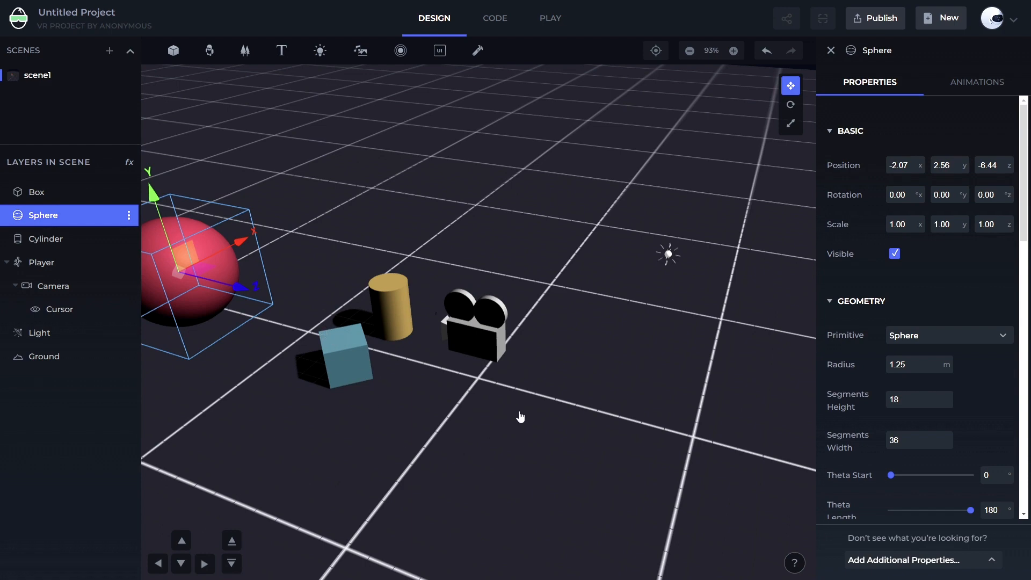
{"action": "left_click_drag", "start_coordinate": [522, 417], "coordinate": [465, 433]}
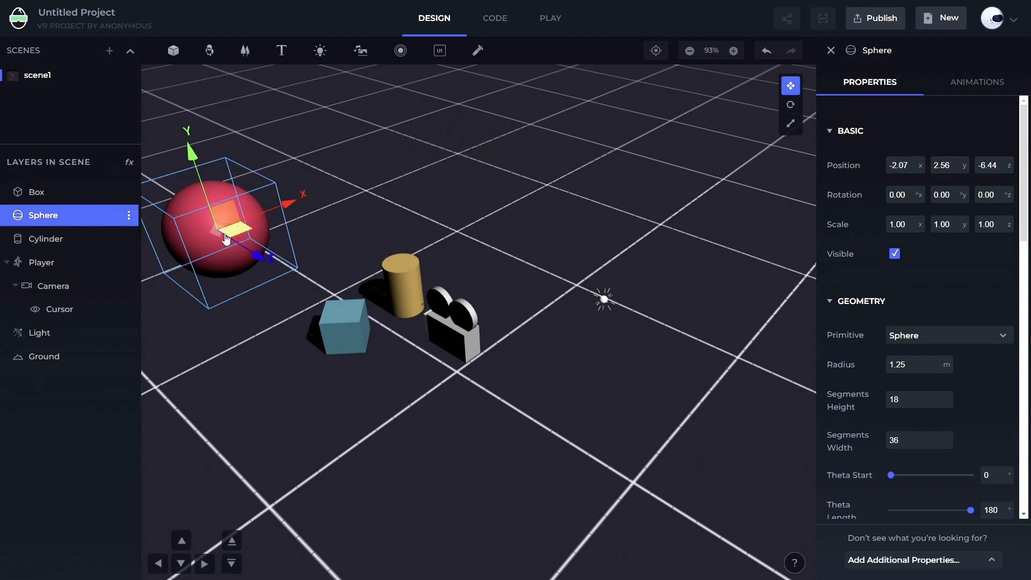
{"action": "left_click", "coordinate": [332, 326]}
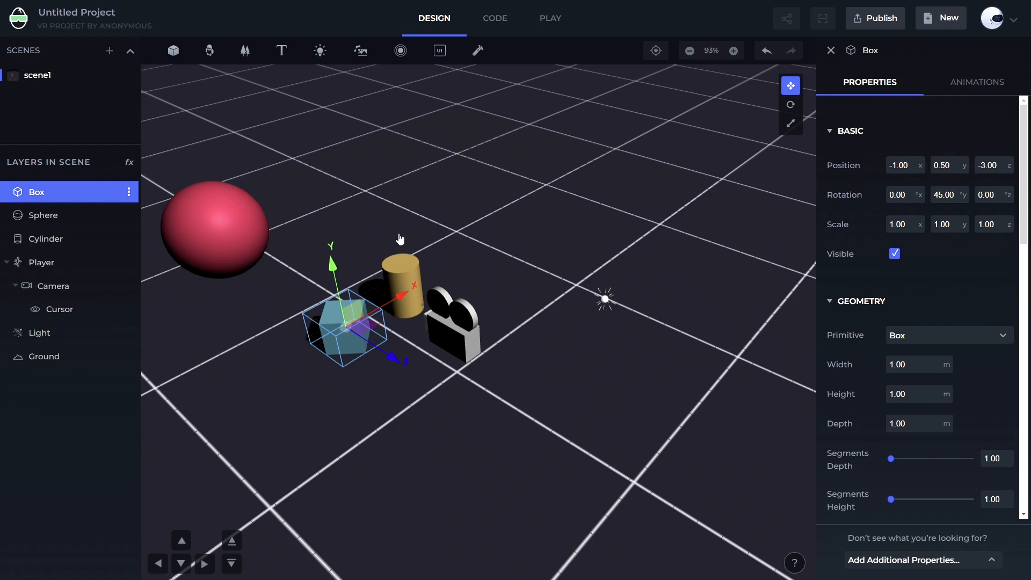
{"action": "scroll", "coordinate": [384, 221], "scroll_direction": "down", "scroll_amount": 2}
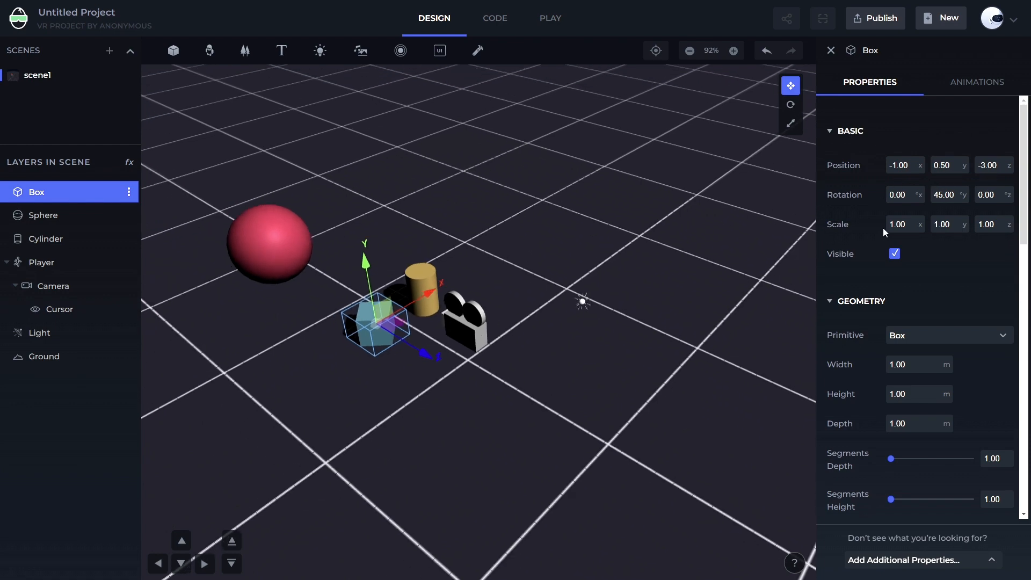
Switch to Microsoft Whiteboard and draw a pair of axes with a looping wavy curve above them
{"action": "key", "text": "alt+Tab"}
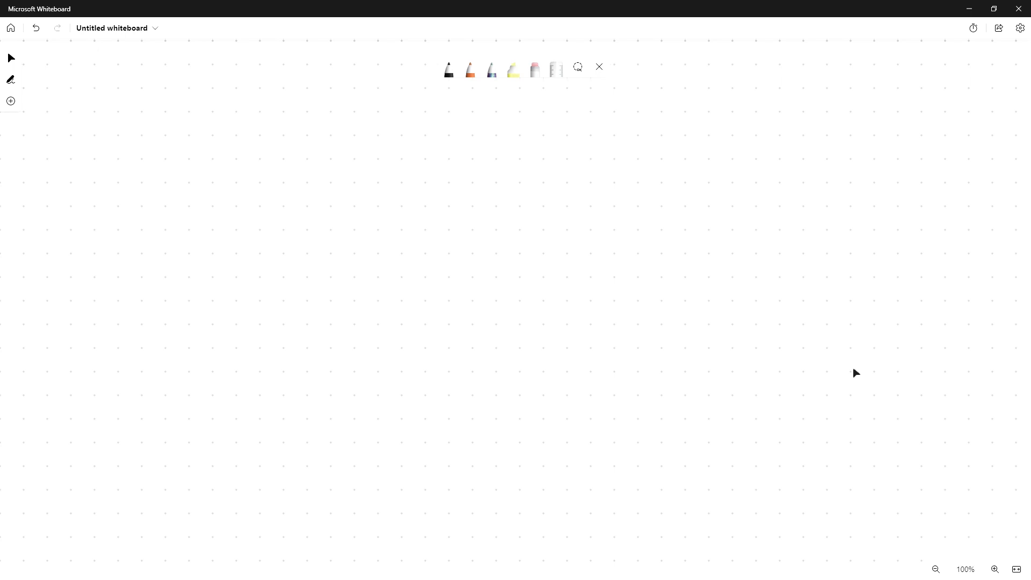
{"action": "left_click_drag", "start_coordinate": [261, 114], "coordinate": [252, 522]}
{"action": "mouse_move", "coordinate": [119, 442]}
{"action": "left_mouse_down"}
{"action": "mouse_move", "coordinate": [445, 448]}
{"action": "mouse_move", "coordinate": [812, 473]}
{"action": "left_mouse_up"}
{"action": "mouse_move", "coordinate": [358, 379]}
{"action": "left_mouse_down"}
{"action": "mouse_move", "coordinate": [686, 220]}
{"action": "mouse_move", "coordinate": [713, 182]}
{"action": "mouse_move", "coordinate": [858, 308]}
{"action": "left_mouse_up"}
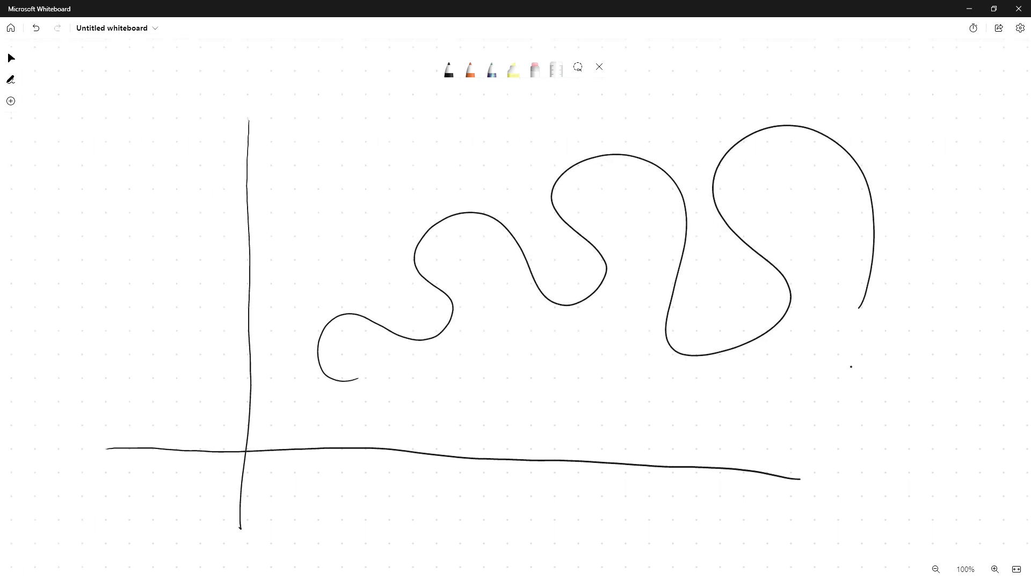
Sketch a horizontal double-headed arrow, a vertical double-headed arrow and a wavy line below the horizontal axis
{"action": "mouse_move", "coordinate": [486, 395]}
{"action": "left_mouse_down"}
{"action": "mouse_move", "coordinate": [543, 400]}
{"action": "mouse_move", "coordinate": [670, 384]}
{"action": "mouse_move", "coordinate": [597, 427]}
{"action": "mouse_move", "coordinate": [519, 428]}
{"action": "left_mouse_up"}
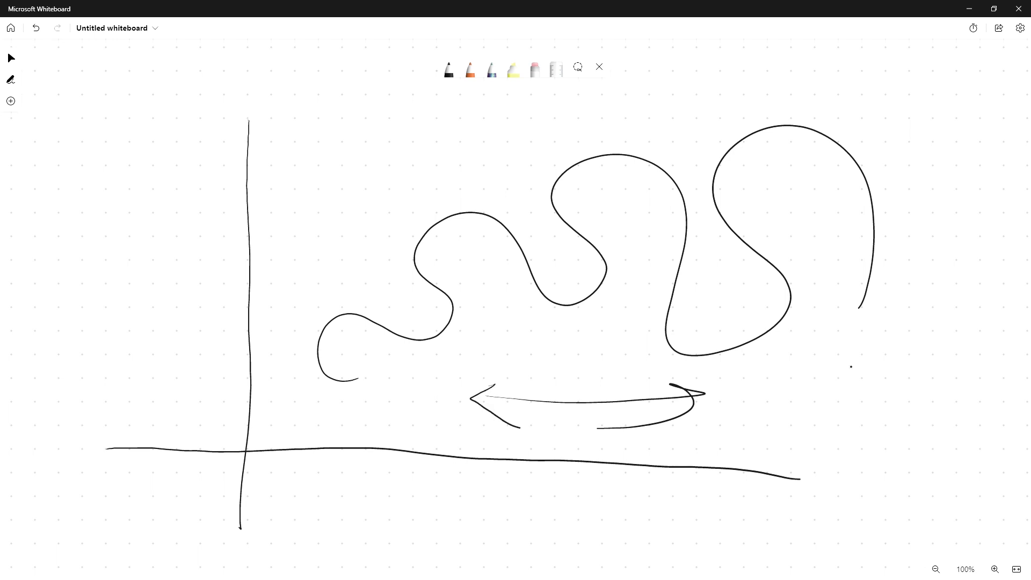
{"action": "mouse_move", "coordinate": [915, 371]}
{"action": "left_mouse_down"}
{"action": "mouse_move", "coordinate": [903, 278]}
{"action": "mouse_move", "coordinate": [935, 355]}
{"action": "left_mouse_up"}
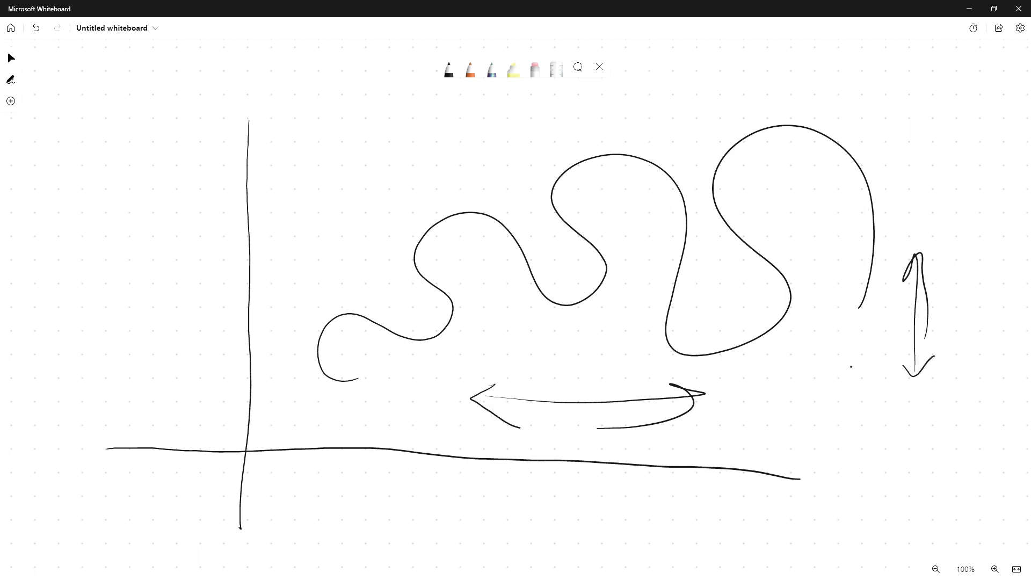
{"action": "mouse_move", "coordinate": [388, 527]}
{"action": "left_mouse_down"}
{"action": "mouse_move", "coordinate": [417, 489]}
{"action": "mouse_move", "coordinate": [849, 509]}
{"action": "left_mouse_up"}
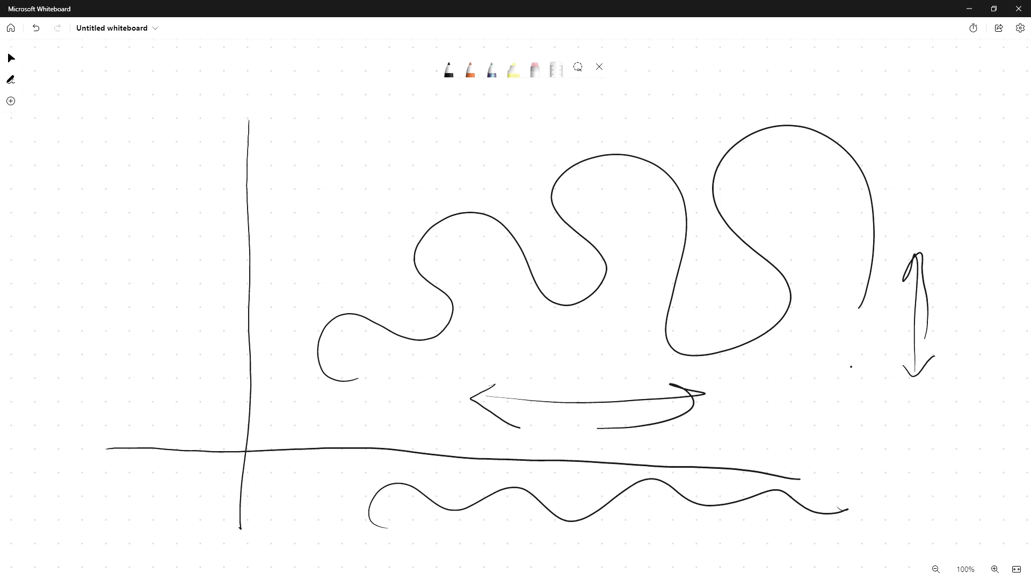
{"action": "mouse_move", "coordinate": [497, 388]}
{"action": "left_mouse_down"}
{"action": "mouse_move", "coordinate": [498, 414]}
{"action": "mouse_move", "coordinate": [697, 400]}
{"action": "mouse_move", "coordinate": [624, 431]}
{"action": "left_mouse_up"}
{"action": "left_click_drag", "start_coordinate": [918, 263], "coordinate": [916, 363]}
{"action": "mouse_move", "coordinate": [904, 357]}
{"action": "left_mouse_down"}
{"action": "mouse_move", "coordinate": [919, 372]}
{"action": "mouse_move", "coordinate": [933, 345]}
{"action": "left_mouse_up"}
{"action": "left_click_drag", "start_coordinate": [900, 274], "coordinate": [928, 284]}
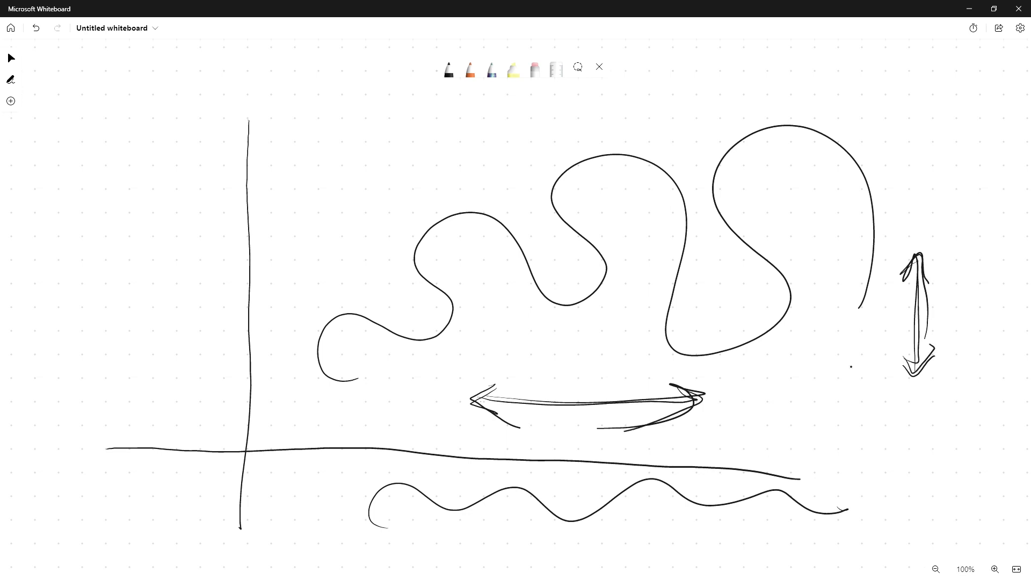
{"action": "scroll", "coordinate": [515, 299], "scroll_direction": "down", "scroll_amount": 5, "text": "ctrl"}
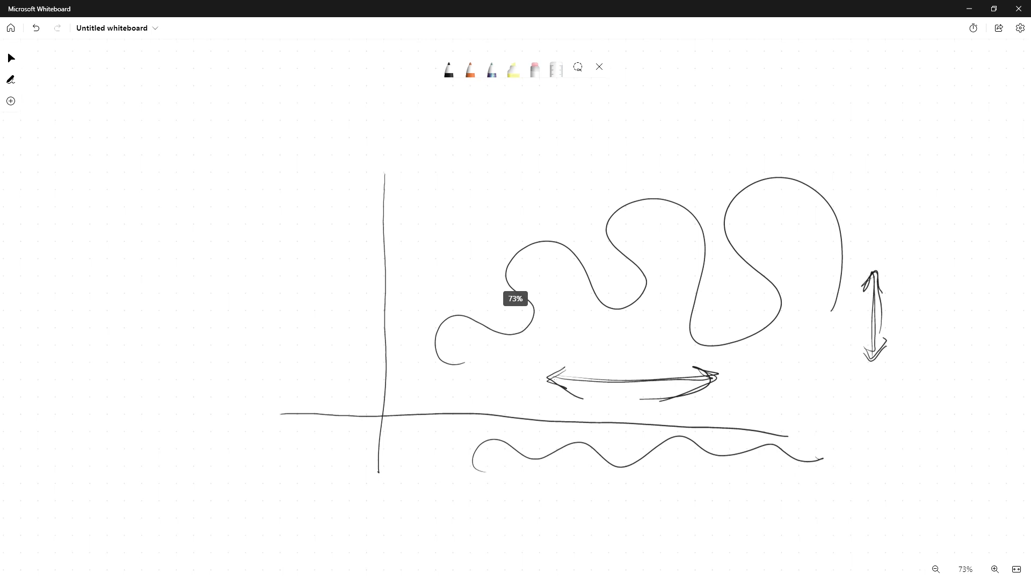
{"action": "left_click_drag", "start_coordinate": [516, 298], "coordinate": [373, 259]}
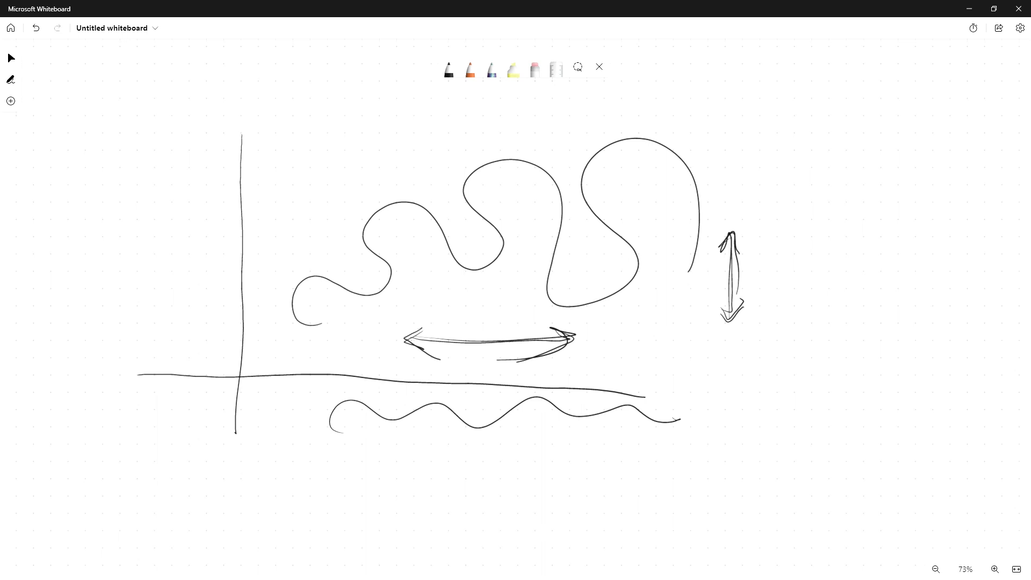
{"action": "scroll", "coordinate": [848, 324], "scroll_direction": "up", "scroll_amount": 2}
{"action": "scroll", "coordinate": [848, 323], "scroll_direction": "down", "scroll_amount": 1}
{"action": "scroll", "coordinate": [516, 298], "scroll_direction": "down", "scroll_amount": 5}
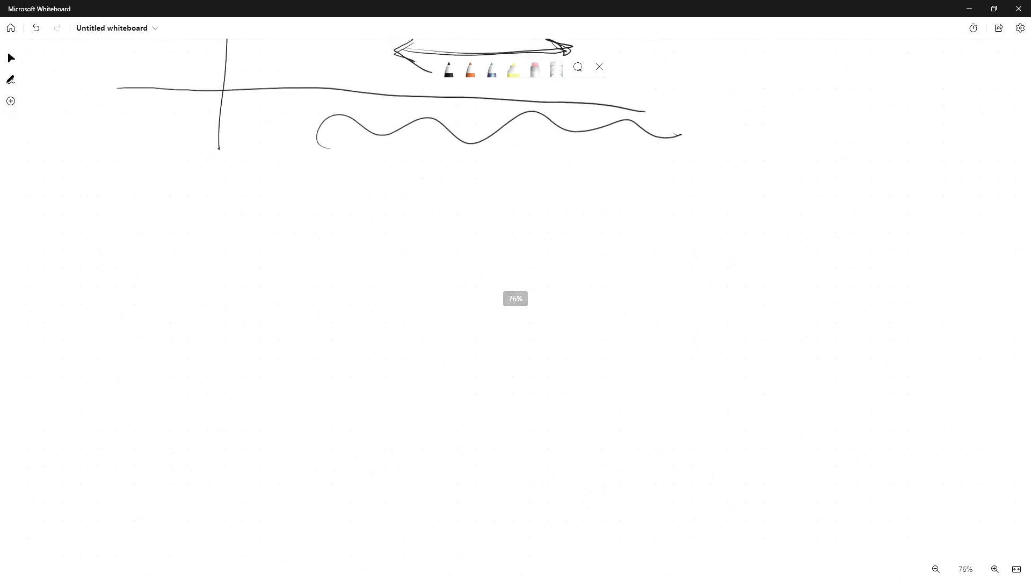
{"action": "scroll", "coordinate": [515, 298], "scroll_direction": "down", "scroll_amount": 3}
{"action": "scroll", "coordinate": [516, 298], "scroll_direction": "up", "scroll_amount": 5}
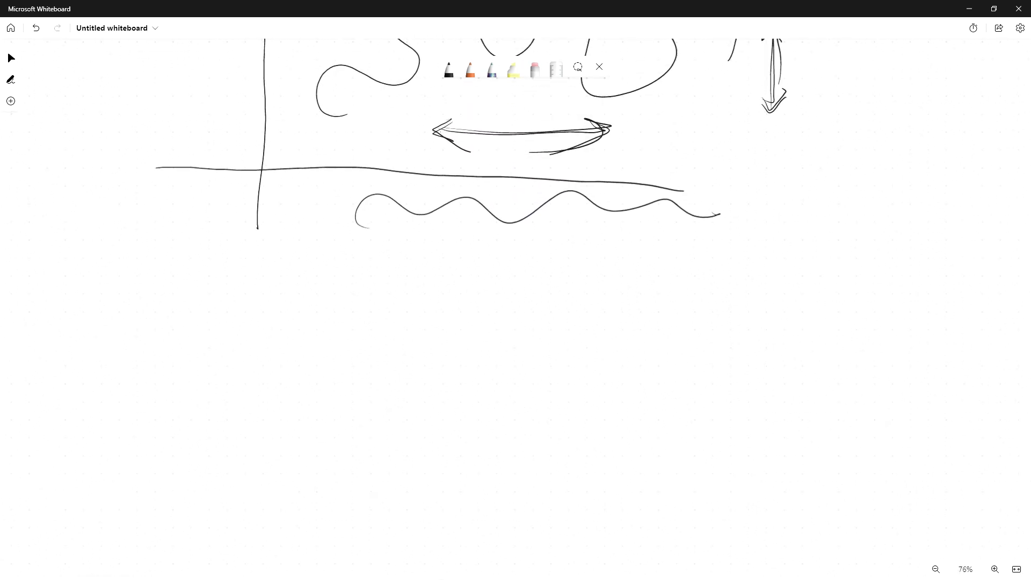
Draw a large circle on a blank area of the board and label it "Earth" with an underline
{"action": "scroll", "coordinate": [515, 299], "scroll_direction": "up", "scroll_amount": 4}
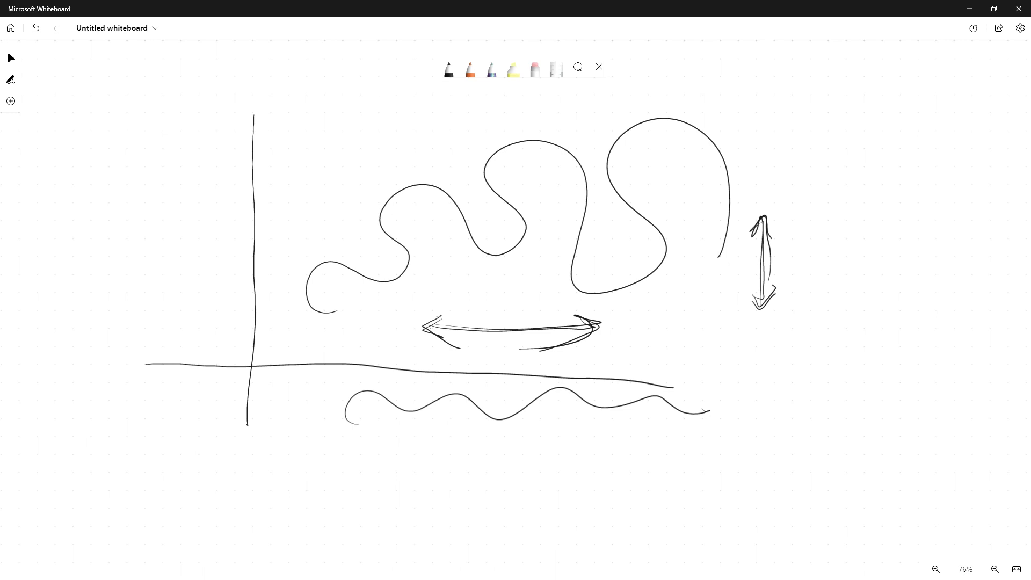
{"action": "scroll", "coordinate": [515, 299], "scroll_direction": "down", "scroll_amount": 8}
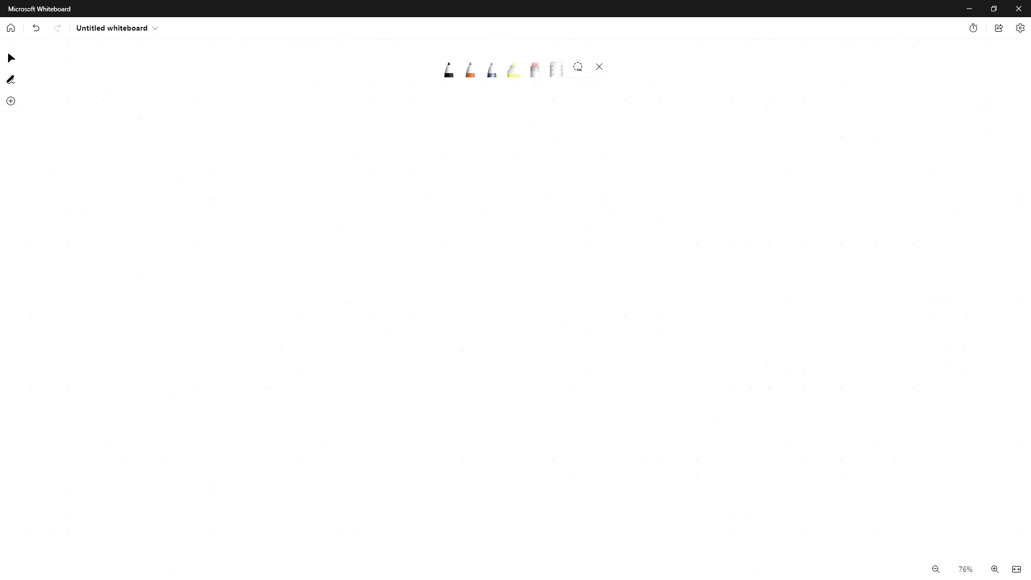
{"action": "mouse_move", "coordinate": [531, 175]}
{"action": "left_mouse_down"}
{"action": "mouse_move", "coordinate": [453, 206]}
{"action": "mouse_move", "coordinate": [570, 414]}
{"action": "mouse_move", "coordinate": [637, 179]}
{"action": "mouse_move", "coordinate": [468, 225]}
{"action": "left_mouse_up"}
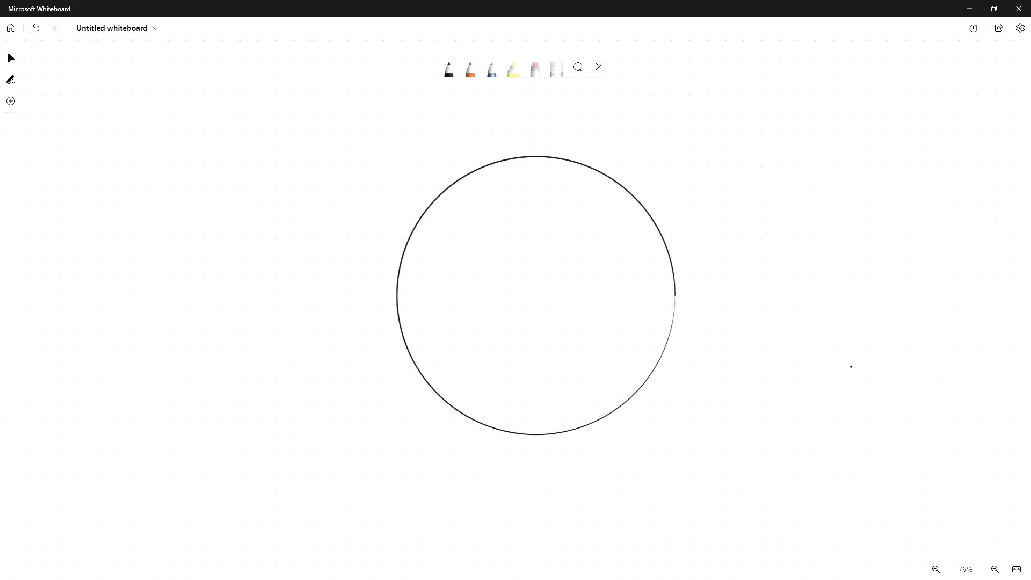
{"action": "mouse_move", "coordinate": [459, 275]}
{"action": "left_mouse_down"}
{"action": "mouse_move", "coordinate": [476, 302]}
{"action": "mouse_move", "coordinate": [483, 277]}
{"action": "mouse_move", "coordinate": [525, 297]}
{"action": "mouse_move", "coordinate": [548, 295]}
{"action": "mouse_move", "coordinate": [540, 286]}
{"action": "left_mouse_up"}
{"action": "mouse_move", "coordinate": [484, 321]}
{"action": "left_mouse_down"}
{"action": "mouse_move", "coordinate": [560, 313]}
{"action": "mouse_move", "coordinate": [481, 387]}
{"action": "left_mouse_up"}
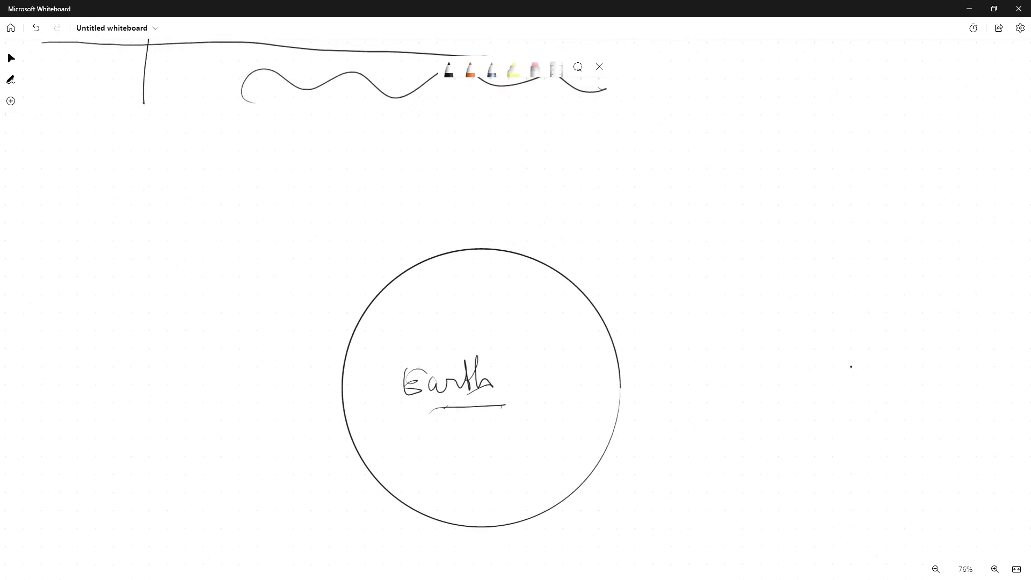
Mark circled "NP" and "SP" poles on the Earth circle and draw a stick figure standing on the north pole
{"action": "mouse_move", "coordinate": [485, 182]}
{"action": "left_mouse_down"}
{"action": "mouse_move", "coordinate": [487, 243]}
{"action": "mouse_move", "coordinate": [475, 244]}
{"action": "mouse_move", "coordinate": [496, 243]}
{"action": "mouse_move", "coordinate": [475, 223]}
{"action": "left_mouse_up"}
{"action": "left_click_drag", "start_coordinate": [487, 215], "coordinate": [503, 225]}
{"action": "left_click_drag", "start_coordinate": [477, 273], "coordinate": [500, 263]}
{"action": "left_click_drag", "start_coordinate": [472, 253], "coordinate": [471, 282]}
{"action": "scroll", "coordinate": [515, 322], "scroll_direction": "down", "scroll_amount": 3}
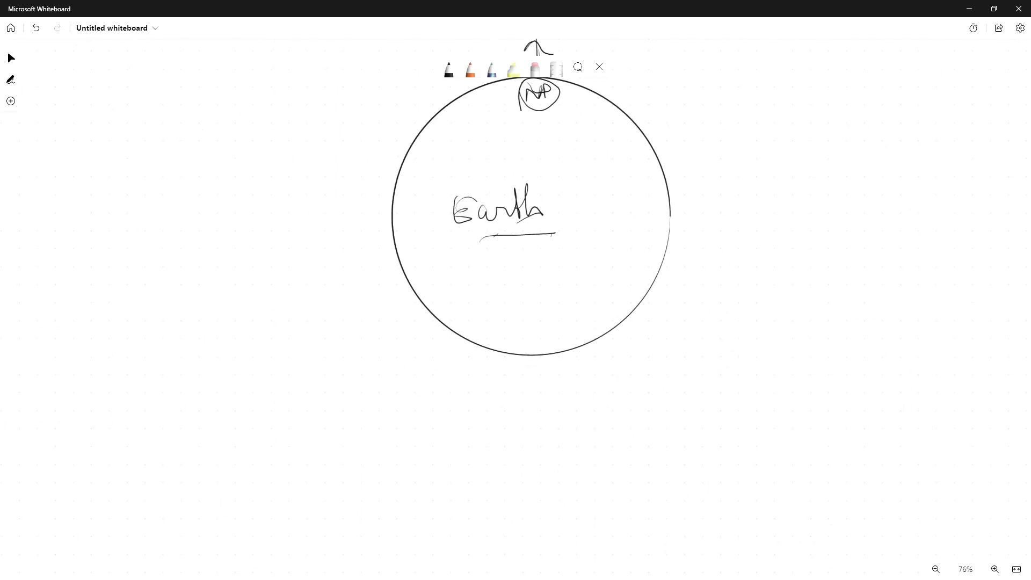
{"action": "mouse_move", "coordinate": [530, 340]}
{"action": "left_mouse_down"}
{"action": "mouse_move", "coordinate": [519, 351]}
{"action": "mouse_move", "coordinate": [537, 344]}
{"action": "left_mouse_up"}
{"action": "left_click_drag", "start_coordinate": [529, 321], "coordinate": [515, 344]}
{"action": "scroll", "coordinate": [515, 269], "scroll_direction": "up", "scroll_amount": 1}
{"action": "scroll", "coordinate": [515, 269], "scroll_direction": "right", "scroll_amount": 2}
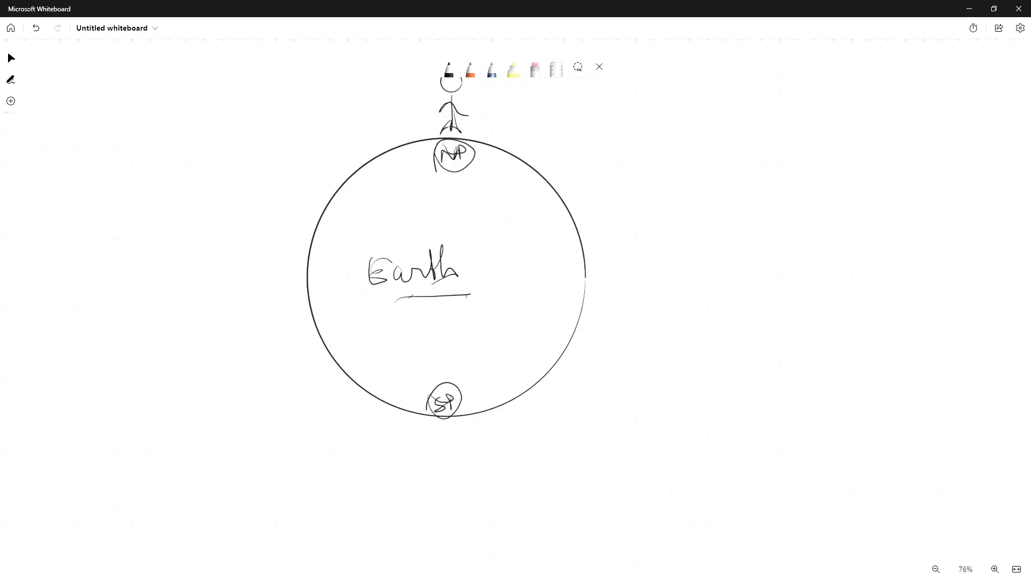
Draw an upside-down stick figure at the south pole and circle the north-pole figure
{"action": "mouse_move", "coordinate": [444, 457]}
{"action": "left_mouse_down"}
{"action": "mouse_move", "coordinate": [444, 427]}
{"action": "mouse_move", "coordinate": [456, 412]}
{"action": "mouse_move", "coordinate": [446, 441]}
{"action": "mouse_move", "coordinate": [463, 422]}
{"action": "left_mouse_up"}
{"action": "scroll", "coordinate": [516, 268], "scroll_direction": "up", "scroll_amount": 1}
{"action": "scroll", "coordinate": [515, 269], "scroll_direction": "right", "scroll_amount": 1}
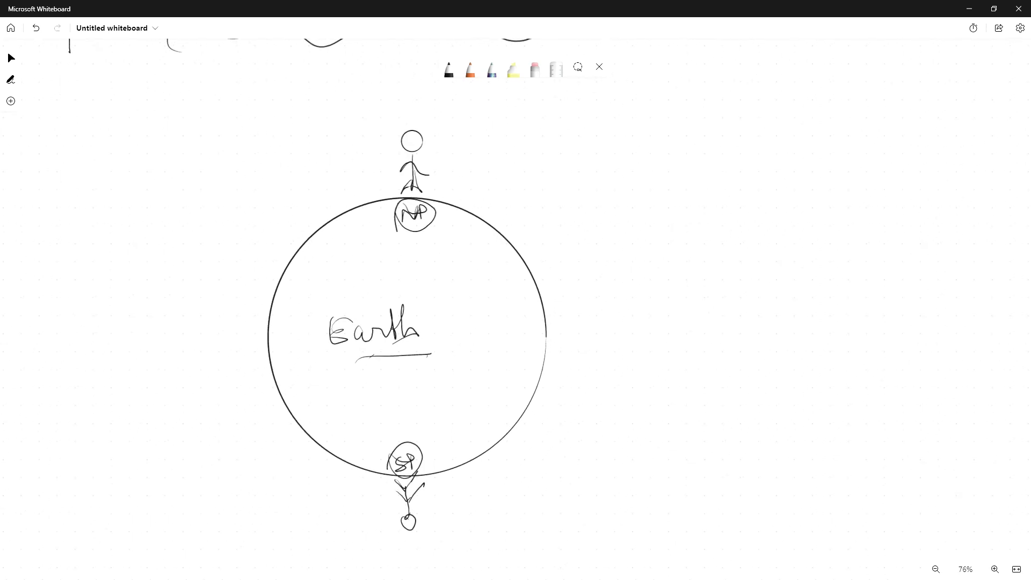
{"action": "mouse_move", "coordinate": [394, 122]}
{"action": "left_mouse_down"}
{"action": "mouse_move", "coordinate": [451, 161]}
{"action": "mouse_move", "coordinate": [379, 156]}
{"action": "left_mouse_up"}
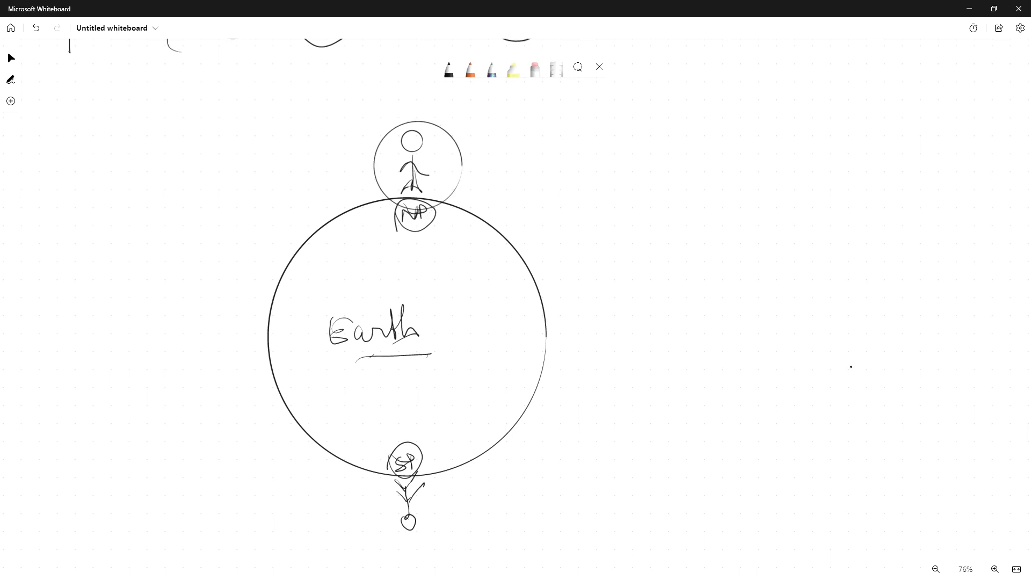
{"action": "mouse_move", "coordinate": [489, 115]}
{"action": "left_mouse_down"}
{"action": "mouse_move", "coordinate": [494, 173]}
{"action": "mouse_move", "coordinate": [500, 126]}
{"action": "left_mouse_up"}
{"action": "left_click_drag", "start_coordinate": [489, 119], "coordinate": [494, 169]}
{"action": "scroll", "coordinate": [416, 284], "scroll_direction": "down", "scroll_amount": 3}
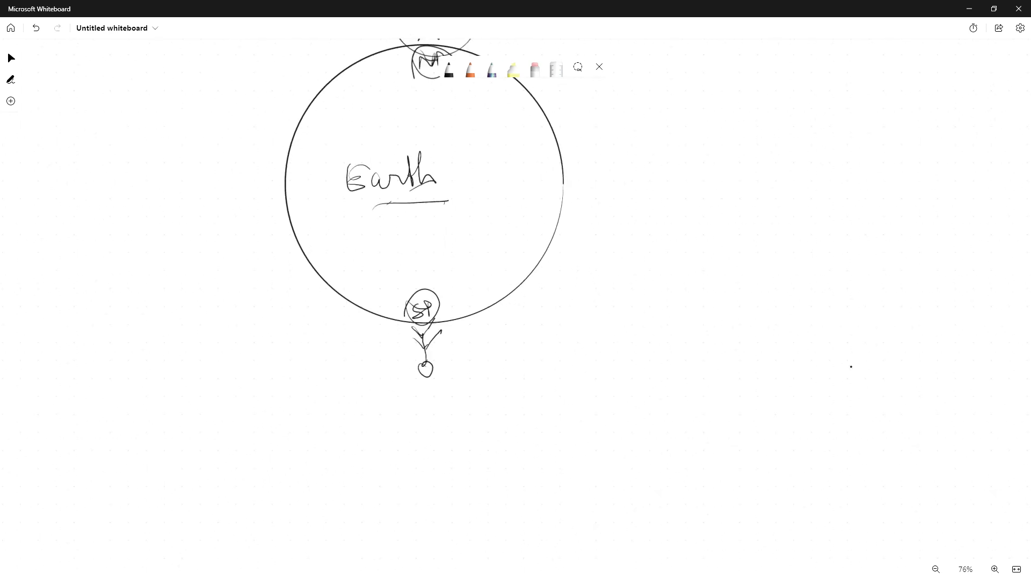
Circle the south-pole figure, add an up arrow beside the north figure and a down arrow beside the south one, each in an oval
{"action": "mouse_move", "coordinate": [423, 321]}
{"action": "left_mouse_down"}
{"action": "mouse_move", "coordinate": [463, 352]}
{"action": "mouse_move", "coordinate": [425, 321]}
{"action": "left_mouse_up"}
{"action": "mouse_move", "coordinate": [500, 325]}
{"action": "left_mouse_down"}
{"action": "mouse_move", "coordinate": [491, 378]}
{"action": "mouse_move", "coordinate": [506, 373]}
{"action": "mouse_move", "coordinate": [492, 375]}
{"action": "mouse_move", "coordinate": [503, 336]}
{"action": "mouse_move", "coordinate": [500, 391]}
{"action": "left_mouse_up"}
{"action": "left_click_drag", "start_coordinate": [500, 390], "coordinate": [510, 374]}
{"action": "right_click_drag", "start_coordinate": [850, 367], "coordinate": [710, 514]}
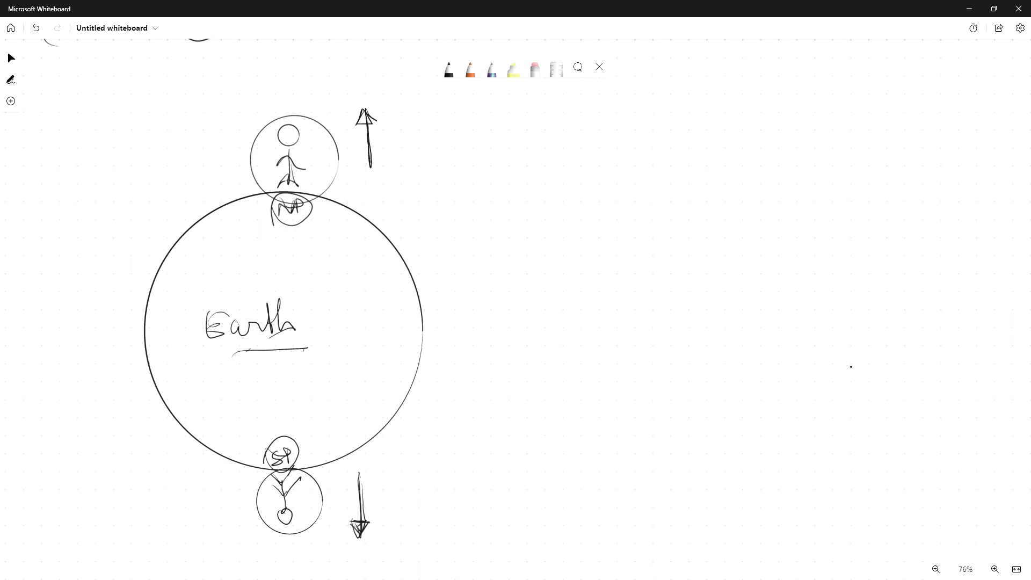
{"action": "mouse_move", "coordinate": [370, 459]}
{"action": "left_mouse_down"}
{"action": "mouse_move", "coordinate": [385, 531]}
{"action": "mouse_move", "coordinate": [371, 462]}
{"action": "left_mouse_up"}
{"action": "left_click_drag", "start_coordinate": [361, 96], "coordinate": [342, 123]}
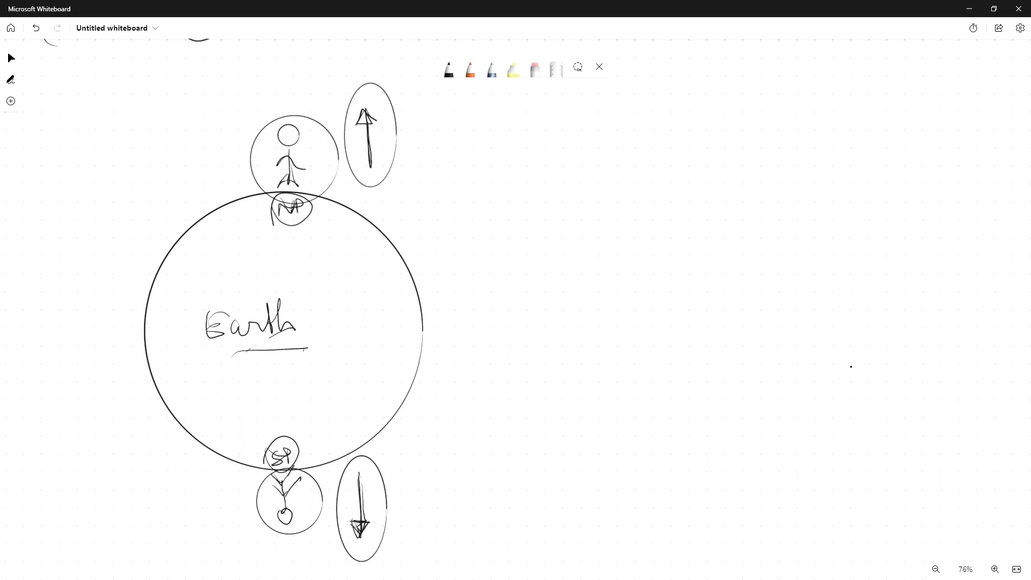
Write the words UP, DOWN and LEFT in a column to the right of the Earth
{"action": "mouse_move", "coordinate": [540, 186]}
{"action": "left_mouse_down"}
{"action": "mouse_move", "coordinate": [563, 181]}
{"action": "mouse_move", "coordinate": [564, 214]}
{"action": "left_mouse_up"}
{"action": "mouse_move", "coordinate": [577, 180]}
{"action": "left_mouse_down"}
{"action": "mouse_move", "coordinate": [577, 215]}
{"action": "mouse_move", "coordinate": [573, 202]}
{"action": "left_mouse_up"}
{"action": "mouse_move", "coordinate": [550, 240]}
{"action": "left_mouse_down"}
{"action": "mouse_move", "coordinate": [552, 272]}
{"action": "mouse_move", "coordinate": [599, 247]}
{"action": "mouse_move", "coordinate": [669, 234]}
{"action": "mouse_move", "coordinate": [653, 284]}
{"action": "left_mouse_up"}
{"action": "mouse_move", "coordinate": [556, 314]}
{"action": "left_mouse_down"}
{"action": "mouse_move", "coordinate": [553, 344]}
{"action": "mouse_move", "coordinate": [592, 347]}
{"action": "mouse_move", "coordinate": [620, 310]}
{"action": "mouse_move", "coordinate": [631, 316]}
{"action": "mouse_move", "coordinate": [652, 301]}
{"action": "left_mouse_up"}
{"action": "left_click_drag", "start_coordinate": [650, 303], "coordinate": [638, 364]}
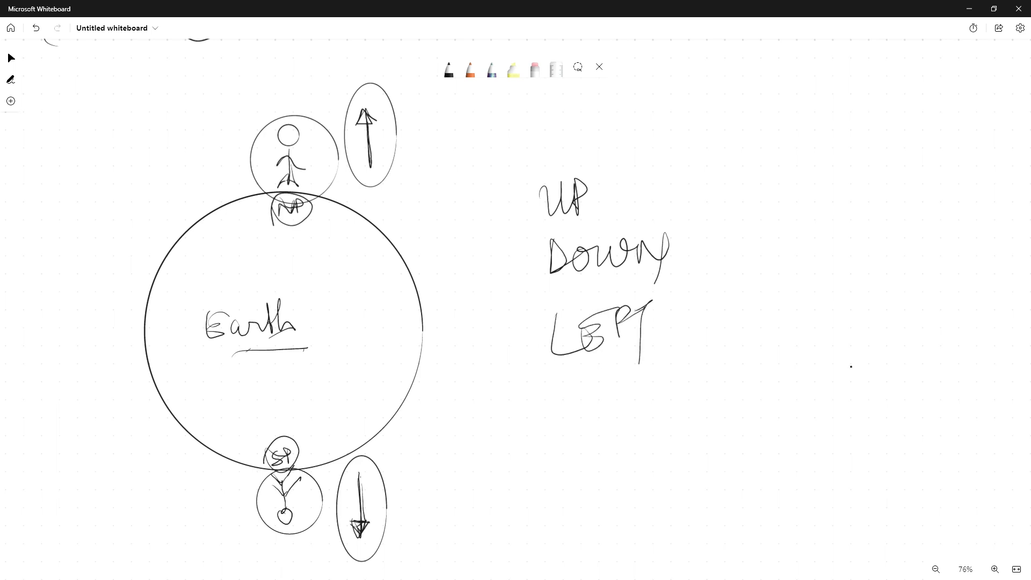
Add the words RIGHT and FRONT below LEFT in the direction list
{"action": "mouse_move", "coordinate": [559, 385]}
{"action": "left_mouse_down"}
{"action": "mouse_move", "coordinate": [558, 413]}
{"action": "mouse_move", "coordinate": [579, 412]}
{"action": "left_mouse_up"}
{"action": "mouse_move", "coordinate": [590, 385]}
{"action": "left_mouse_down"}
{"action": "mouse_move", "coordinate": [590, 412]}
{"action": "mouse_move", "coordinate": [618, 396]}
{"action": "mouse_move", "coordinate": [615, 428]}
{"action": "left_mouse_up"}
{"action": "mouse_move", "coordinate": [631, 383]}
{"action": "left_mouse_down"}
{"action": "mouse_move", "coordinate": [617, 424]}
{"action": "mouse_move", "coordinate": [658, 375]}
{"action": "left_mouse_up"}
{"action": "left_click_drag", "start_coordinate": [647, 396], "coordinate": [640, 429]}
{"action": "left_click_drag", "start_coordinate": [585, 447], "coordinate": [567, 468]}
{"action": "mouse_move", "coordinate": [593, 447]}
{"action": "left_mouse_down"}
{"action": "mouse_move", "coordinate": [590, 481]}
{"action": "mouse_move", "coordinate": [622, 475]}
{"action": "mouse_move", "coordinate": [631, 452]}
{"action": "mouse_move", "coordinate": [675, 459]}
{"action": "mouse_move", "coordinate": [705, 413]}
{"action": "mouse_move", "coordinate": [677, 477]}
{"action": "mouse_move", "coordinate": [600, 426]}
{"action": "left_mouse_up"}
{"action": "left_click_drag", "start_coordinate": [569, 465], "coordinate": [609, 439]}
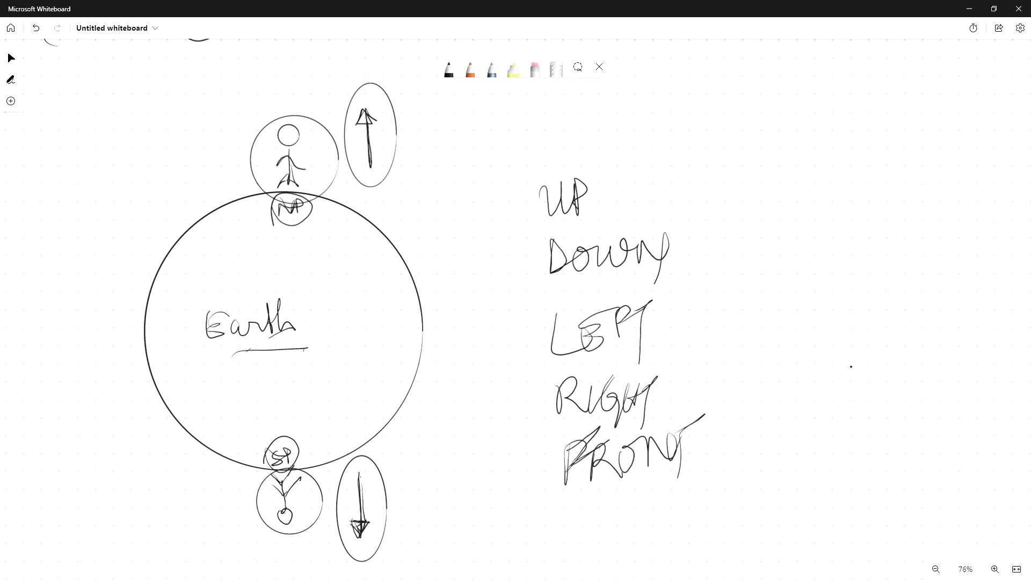
Write BACK at the bottom of the direction list
{"action": "scroll", "coordinate": [851, 366], "scroll_direction": "down", "scroll_amount": 3}
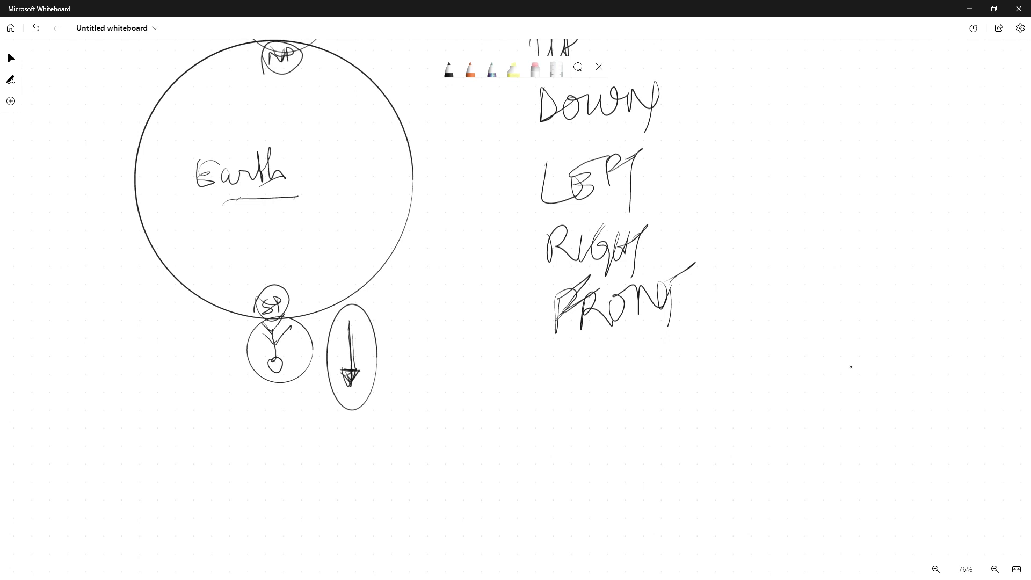
{"action": "left_click_drag", "start_coordinate": [561, 364], "coordinate": [554, 395]}
{"action": "left_click_drag", "start_coordinate": [558, 361], "coordinate": [553, 393]}
{"action": "mouse_move", "coordinate": [586, 387]}
{"action": "left_mouse_down"}
{"action": "mouse_move", "coordinate": [599, 354]}
{"action": "mouse_move", "coordinate": [605, 386]}
{"action": "left_mouse_up"}
{"action": "mouse_move", "coordinate": [584, 381]}
{"action": "left_mouse_down"}
{"action": "mouse_move", "coordinate": [634, 352]}
{"action": "mouse_move", "coordinate": [618, 382]}
{"action": "left_mouse_up"}
{"action": "left_click_drag", "start_coordinate": [644, 349], "coordinate": [638, 373]}
{"action": "left_click_drag", "start_coordinate": [641, 367], "coordinate": [679, 392]}
Draw a bracket around the direction list with an arrow pointing to the handwritten note "Vary from Person"
{"action": "scroll", "coordinate": [851, 367], "scroll_direction": "up", "scroll_amount": 2}
{"action": "scroll", "coordinate": [851, 366], "scroll_direction": "right", "scroll_amount": 2}
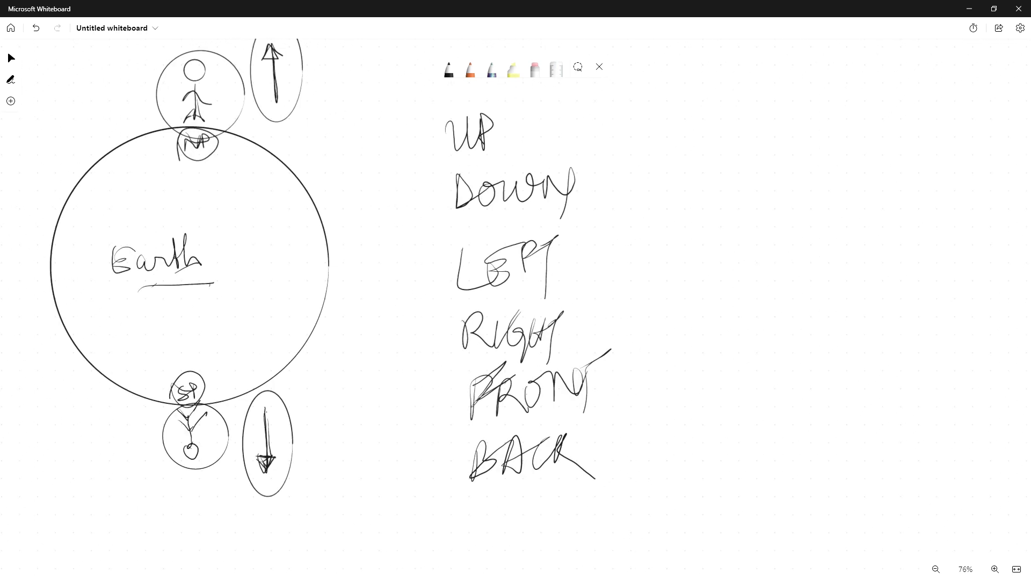
{"action": "mouse_move", "coordinate": [601, 123]}
{"action": "left_mouse_down"}
{"action": "mouse_move", "coordinate": [670, 130]}
{"action": "mouse_move", "coordinate": [634, 422]}
{"action": "left_mouse_up"}
{"action": "left_click_drag", "start_coordinate": [651, 303], "coordinate": [727, 297]}
{"action": "mouse_move", "coordinate": [711, 289]}
{"action": "left_mouse_down"}
{"action": "mouse_move", "coordinate": [734, 297]}
{"action": "mouse_move", "coordinate": [698, 336]}
{"action": "left_mouse_up"}
{"action": "mouse_move", "coordinate": [745, 281]}
{"action": "left_mouse_down"}
{"action": "mouse_move", "coordinate": [790, 281]}
{"action": "mouse_move", "coordinate": [801, 325]}
{"action": "mouse_move", "coordinate": [821, 292]}
{"action": "left_mouse_up"}
{"action": "mouse_move", "coordinate": [850, 263]}
{"action": "left_mouse_down"}
{"action": "mouse_move", "coordinate": [852, 233]}
{"action": "mouse_move", "coordinate": [862, 255]}
{"action": "mouse_move", "coordinate": [884, 248]}
{"action": "mouse_move", "coordinate": [906, 285]}
{"action": "left_mouse_up"}
{"action": "mouse_move", "coordinate": [740, 350]}
{"action": "left_mouse_down"}
{"action": "mouse_move", "coordinate": [749, 399]}
{"action": "mouse_move", "coordinate": [741, 378]}
{"action": "mouse_move", "coordinate": [830, 343]}
{"action": "mouse_move", "coordinate": [846, 361]}
{"action": "left_mouse_up"}
{"action": "left_click", "coordinate": [850, 366]}
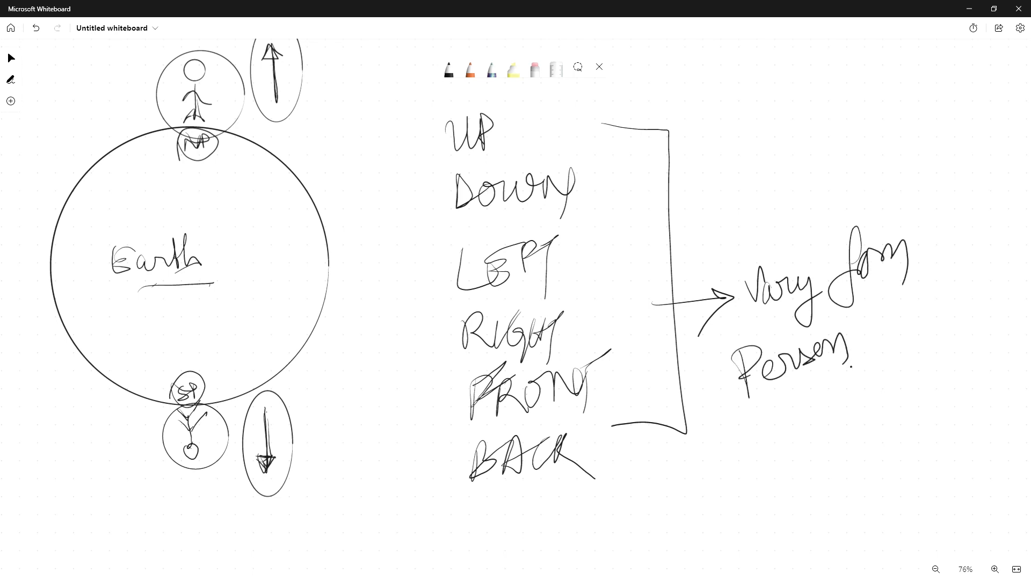
Complete the note as "Vary from Person to Person" and underline the last word
{"action": "left_click_drag", "start_coordinate": [858, 302], "coordinate": [867, 338]}
{"action": "left_click_drag", "start_coordinate": [862, 335], "coordinate": [886, 325]}
{"action": "left_click_drag", "start_coordinate": [791, 423], "coordinate": [797, 462]}
{"action": "mouse_move", "coordinate": [778, 426]}
{"action": "left_mouse_down"}
{"action": "mouse_move", "coordinate": [824, 440]}
{"action": "mouse_move", "coordinate": [844, 412]}
{"action": "mouse_move", "coordinate": [884, 391]}
{"action": "left_mouse_up"}
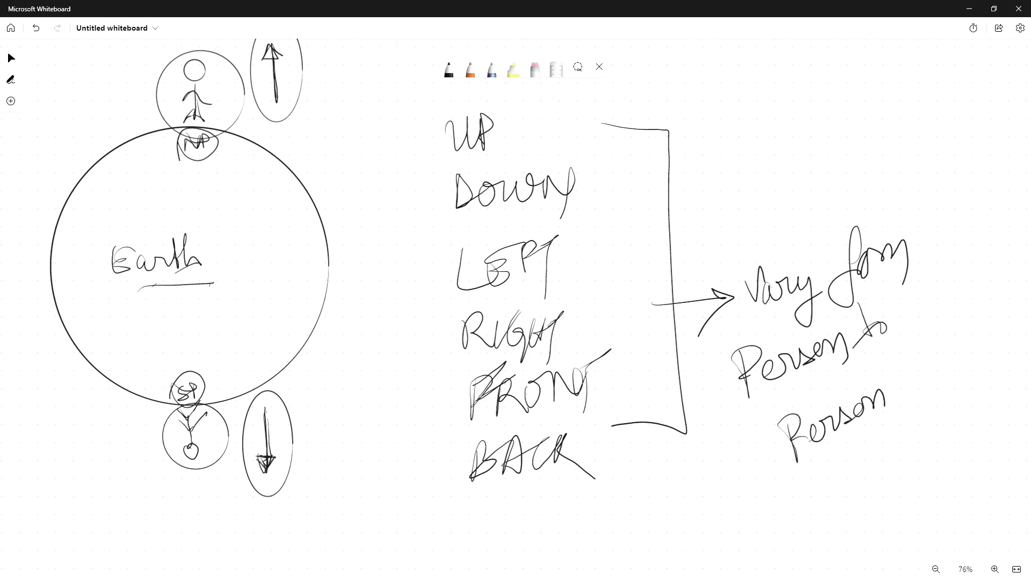
{"action": "left_click_drag", "start_coordinate": [802, 471], "coordinate": [886, 428]}
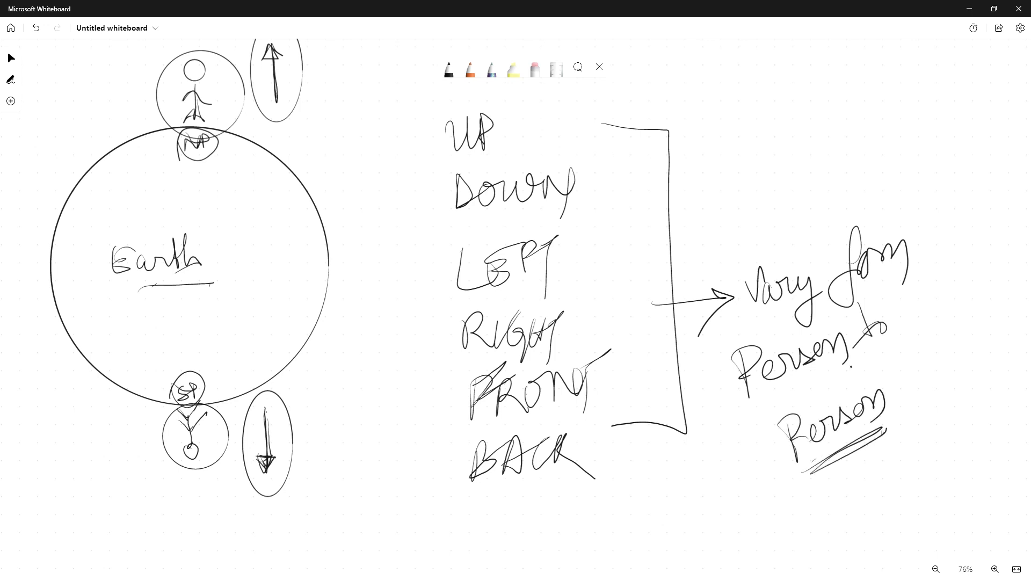
Sketch a small diagram of circled shapes joined by an arrow above the note
{"action": "mouse_move", "coordinate": [803, 117]}
{"action": "left_mouse_down"}
{"action": "mouse_move", "coordinate": [785, 153]}
{"action": "mouse_move", "coordinate": [800, 121]}
{"action": "mouse_move", "coordinate": [859, 132]}
{"action": "mouse_move", "coordinate": [804, 172]}
{"action": "mouse_move", "coordinate": [758, 157]}
{"action": "mouse_move", "coordinate": [783, 93]}
{"action": "mouse_move", "coordinate": [784, 183]}
{"action": "left_mouse_up"}
{"action": "mouse_move", "coordinate": [848, 110]}
{"action": "left_mouse_down"}
{"action": "mouse_move", "coordinate": [824, 161]}
{"action": "mouse_move", "coordinate": [719, 147]}
{"action": "left_mouse_up"}
{"action": "mouse_move", "coordinate": [733, 119]}
{"action": "left_mouse_down"}
{"action": "mouse_move", "coordinate": [725, 161]}
{"action": "mouse_move", "coordinate": [719, 114]}
{"action": "left_mouse_up"}
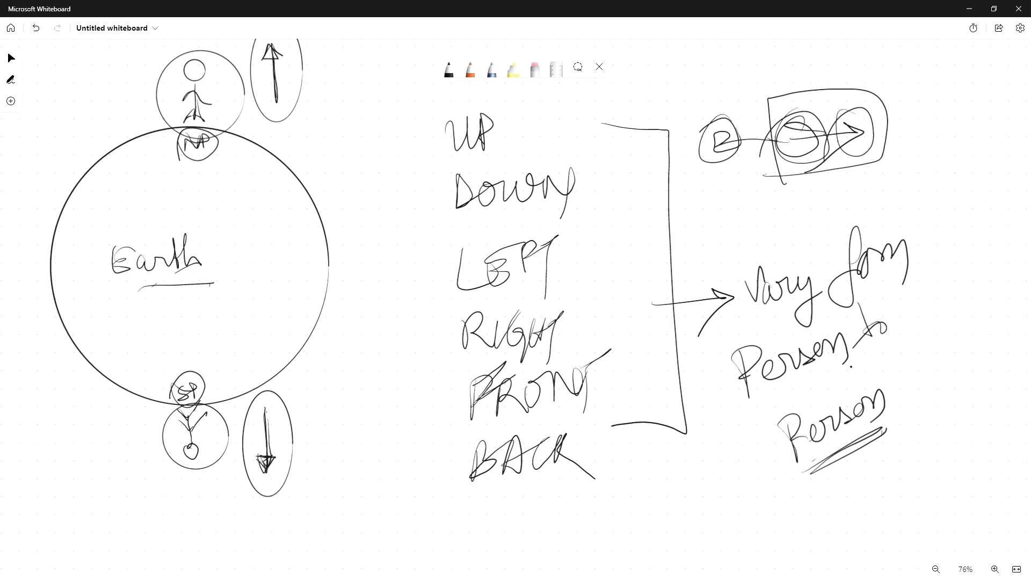
Draw a bracket along the left side of the direction list
{"action": "mouse_move", "coordinate": [424, 117]}
{"action": "left_mouse_down"}
{"action": "mouse_move", "coordinate": [405, 520]}
{"action": "mouse_move", "coordinate": [471, 524]}
{"action": "left_mouse_up"}
{"action": "left_click_drag", "start_coordinate": [424, 117], "coordinate": [457, 118]}
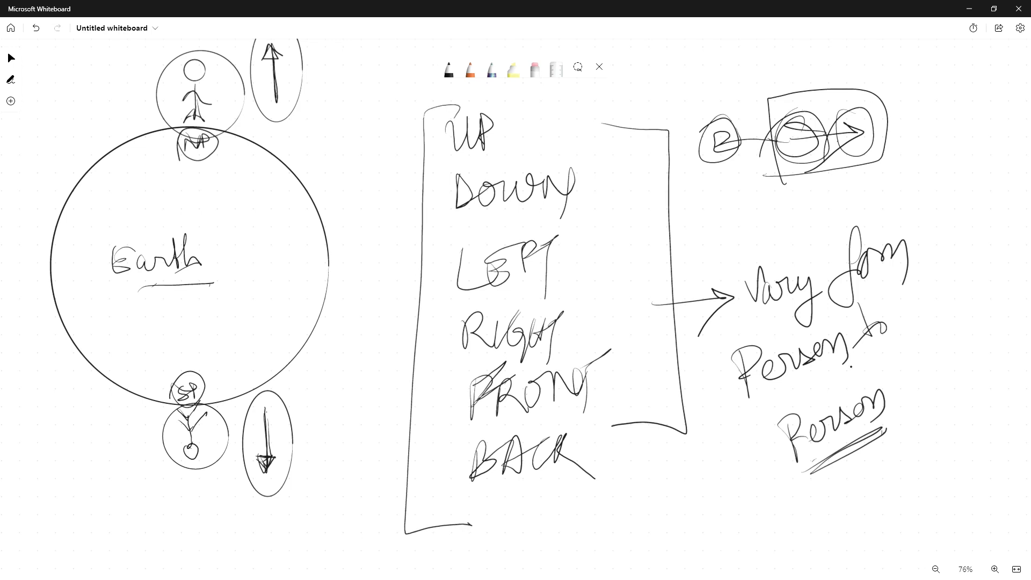
{"action": "mouse_move", "coordinate": [459, 104]}
{"action": "left_mouse_down"}
{"action": "mouse_move", "coordinate": [413, 115]}
{"action": "mouse_move", "coordinate": [408, 501]}
{"action": "mouse_move", "coordinate": [471, 531]}
{"action": "left_mouse_up"}
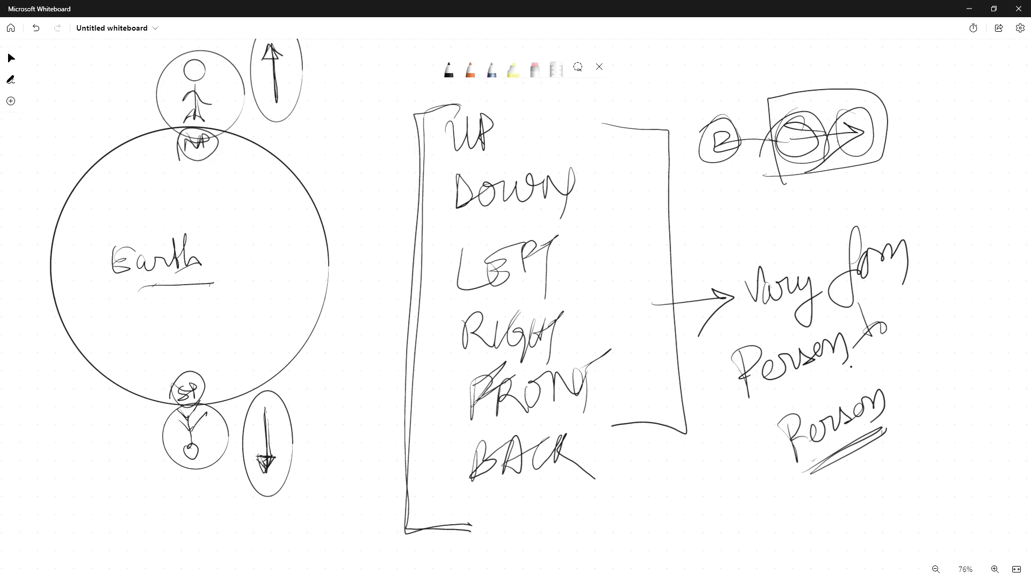
Zoom out, move to an empty area and draw a new pair of axes with double arrowheads
{"action": "scroll", "coordinate": [515, 298], "scroll_direction": "down", "scroll_amount": 3, "text": "ctrl"}
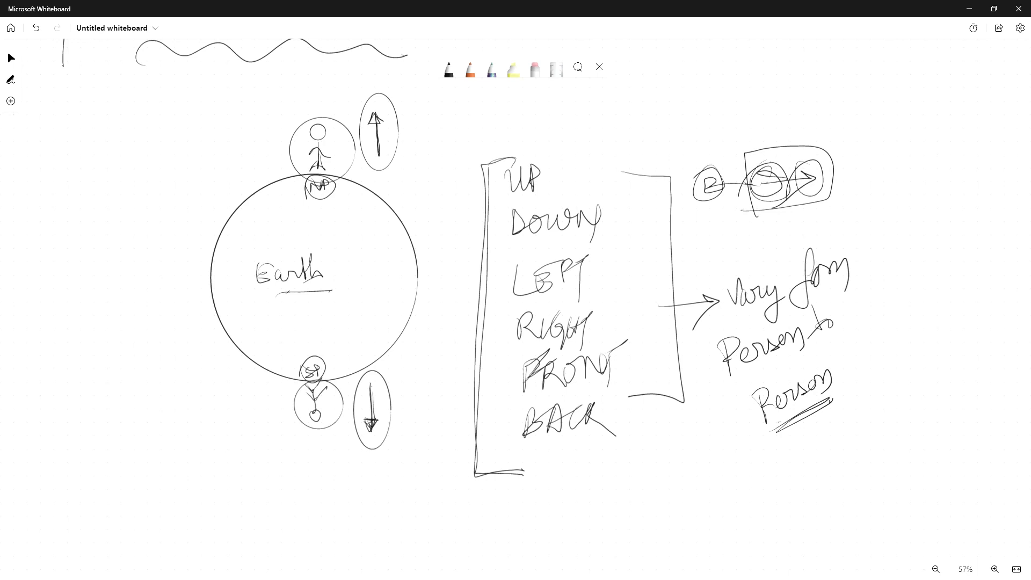
{"action": "mouse_move", "coordinate": [299, 354]}
{"action": "left_mouse_down"}
{"action": "mouse_move", "coordinate": [342, 370]}
{"action": "mouse_move", "coordinate": [283, 376]}
{"action": "left_mouse_up"}
{"action": "scroll", "coordinate": [515, 290], "scroll_direction": "down", "scroll_amount": 10}
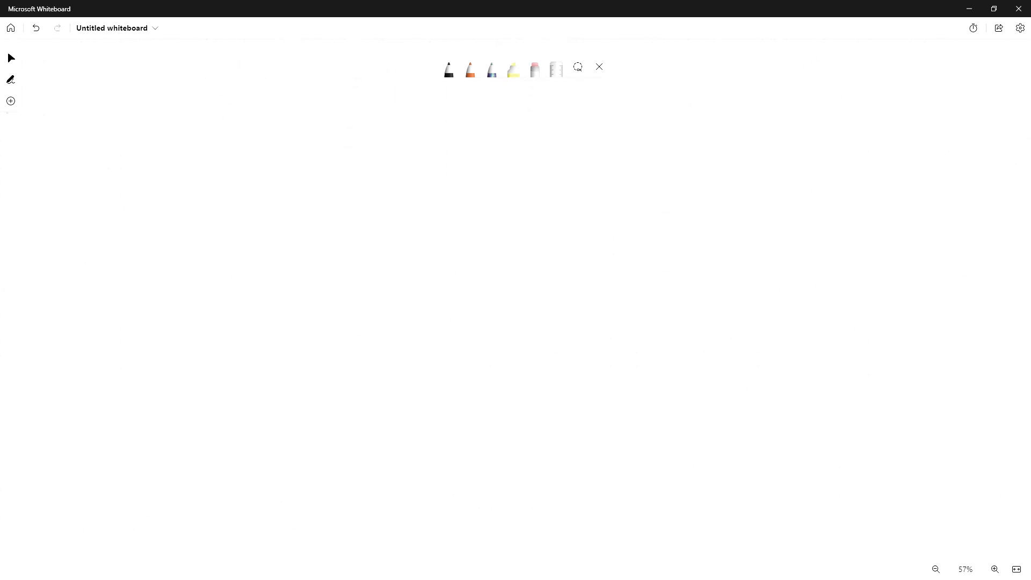
{"action": "mouse_move", "coordinate": [158, 344]}
{"action": "left_mouse_down"}
{"action": "mouse_move", "coordinate": [886, 341]}
{"action": "mouse_move", "coordinate": [830, 367]}
{"action": "mouse_move", "coordinate": [155, 341]}
{"action": "mouse_move", "coordinate": [178, 361]}
{"action": "left_mouse_up"}
{"action": "scroll", "coordinate": [851, 367], "scroll_direction": "right", "scroll_amount": 1}
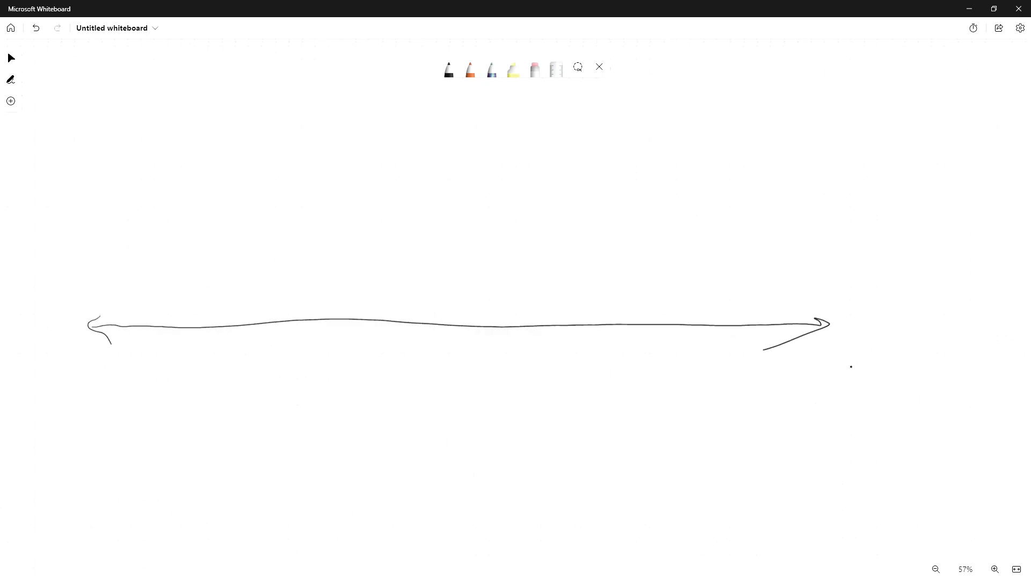
{"action": "mouse_move", "coordinate": [438, 98]}
{"action": "left_mouse_down"}
{"action": "mouse_move", "coordinate": [437, 560]}
{"action": "mouse_move", "coordinate": [448, 537]}
{"action": "left_mouse_up"}
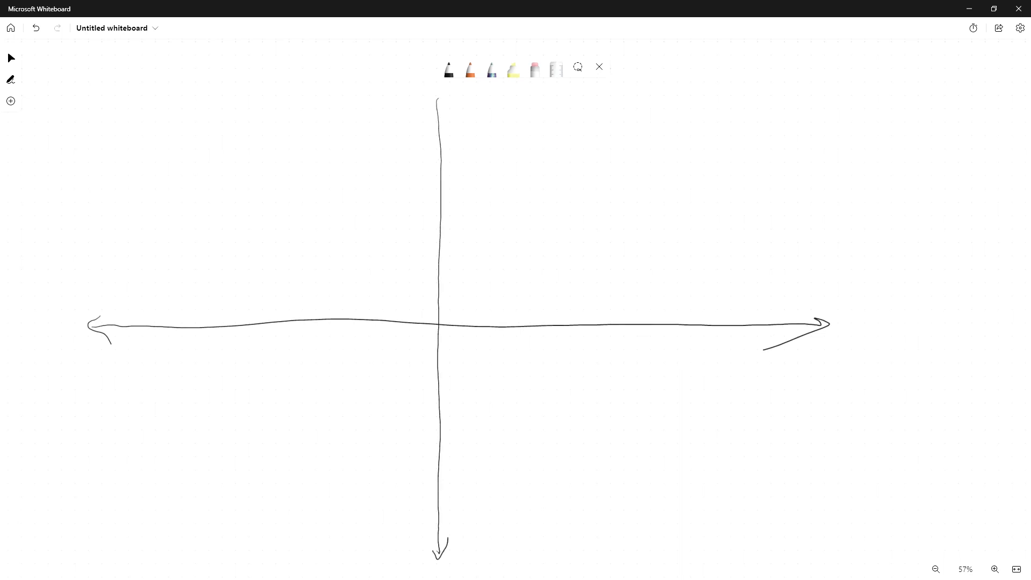
Add an arrowhead to the top of the vertical axis and write an underlined "Number lines" heading
{"action": "mouse_move", "coordinate": [430, 114]}
{"action": "left_mouse_down"}
{"action": "mouse_move", "coordinate": [437, 101]}
{"action": "mouse_move", "coordinate": [436, 110]}
{"action": "left_mouse_up"}
{"action": "mouse_move", "coordinate": [853, 99]}
{"action": "left_mouse_down"}
{"action": "mouse_move", "coordinate": [853, 87]}
{"action": "mouse_move", "coordinate": [993, 63]}
{"action": "mouse_move", "coordinate": [978, 81]}
{"action": "left_mouse_up"}
{"action": "left_click_drag", "start_coordinate": [867, 116], "coordinate": [912, 104]}
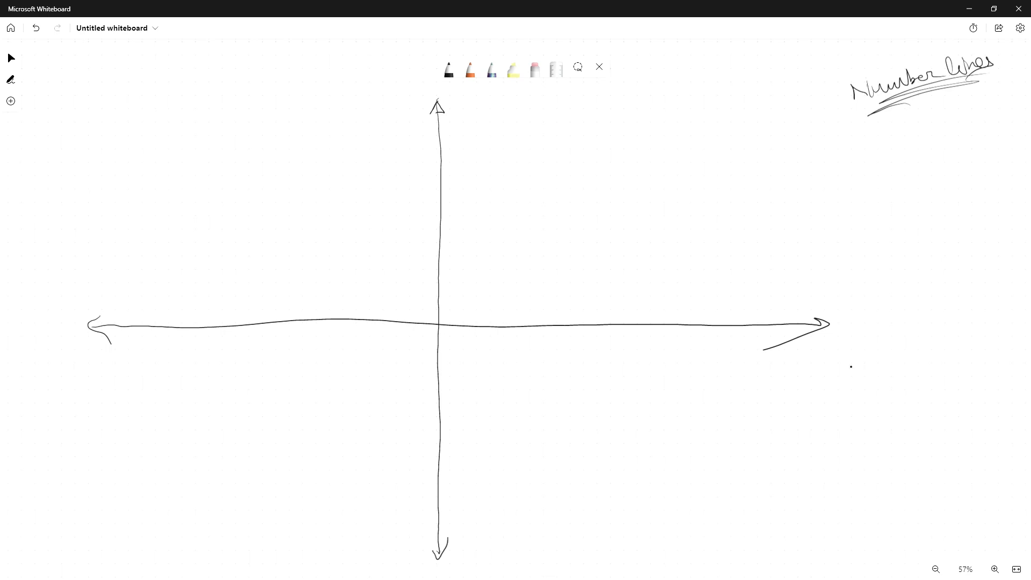
Retrace the horizontal axis and label it "x Number line" with an underline
{"action": "right_click_drag", "start_coordinate": [850, 367], "coordinate": [827, 298]}
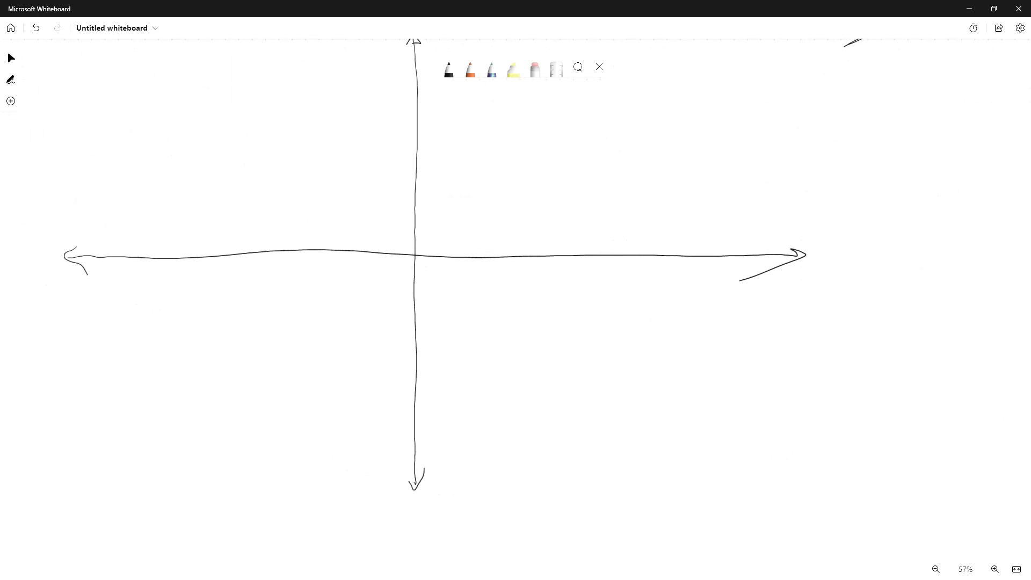
{"action": "mouse_move", "coordinate": [76, 245]}
{"action": "left_mouse_down"}
{"action": "mouse_move", "coordinate": [90, 272]}
{"action": "mouse_move", "coordinate": [134, 252]}
{"action": "mouse_move", "coordinate": [824, 263]}
{"action": "mouse_move", "coordinate": [787, 245]}
{"action": "mouse_move", "coordinate": [770, 276]}
{"action": "mouse_move", "coordinate": [799, 272]}
{"action": "left_mouse_up"}
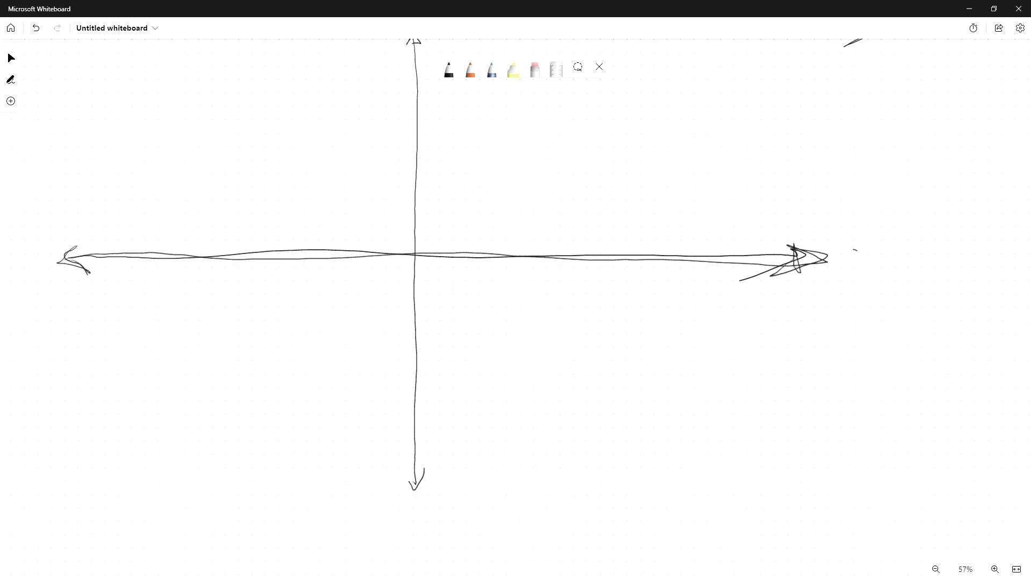
{"action": "left_click_drag", "start_coordinate": [853, 250], "coordinate": [869, 263]}
{"action": "mouse_move", "coordinate": [865, 251]}
{"action": "left_mouse_down"}
{"action": "mouse_move", "coordinate": [857, 267]}
{"action": "mouse_move", "coordinate": [915, 249]}
{"action": "mouse_move", "coordinate": [948, 262]}
{"action": "mouse_move", "coordinate": [973, 250]}
{"action": "mouse_move", "coordinate": [1006, 258]}
{"action": "mouse_move", "coordinate": [1013, 243]}
{"action": "left_mouse_up"}
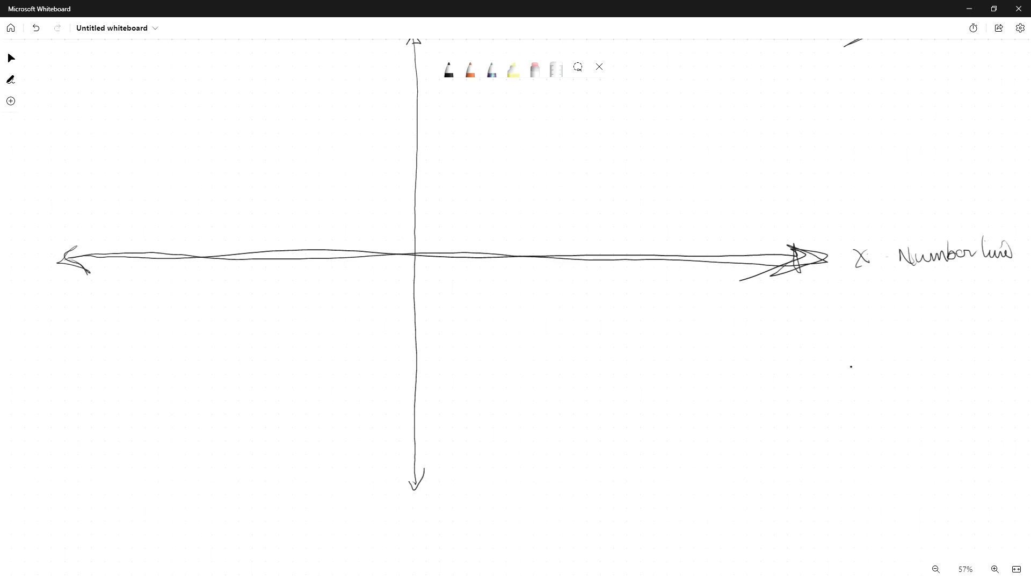
{"action": "left_click_drag", "start_coordinate": [830, 282], "coordinate": [1013, 276]}
{"action": "left_click_drag", "start_coordinate": [860, 289], "coordinate": [985, 285]}
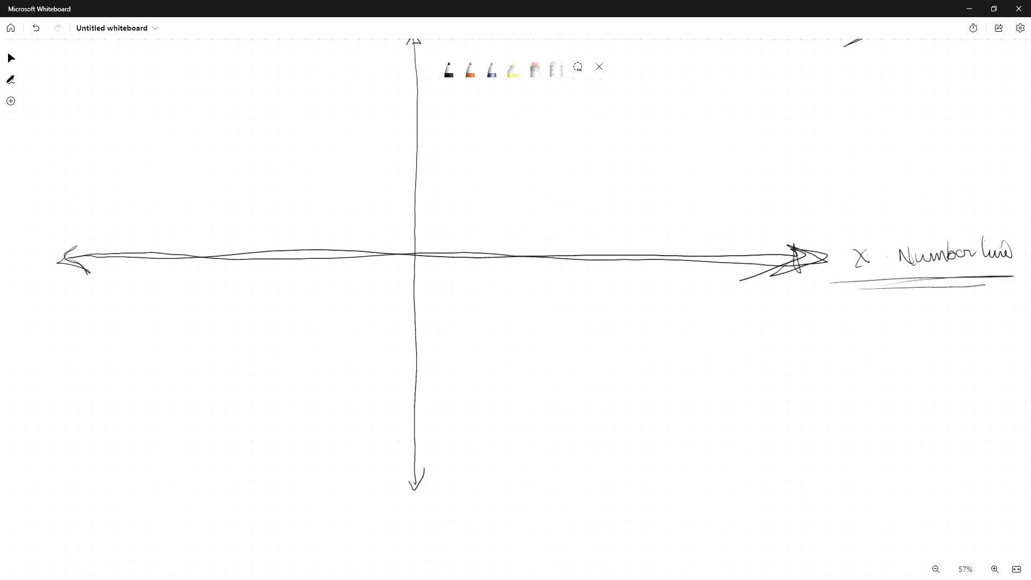
Mark the origin 0 and tick marks numbered 1 to 6 along the x axis, with a filled box above 4
{"action": "mouse_move", "coordinate": [415, 253]}
{"action": "left_mouse_down"}
{"action": "mouse_move", "coordinate": [428, 265]}
{"action": "mouse_move", "coordinate": [511, 261]}
{"action": "mouse_move", "coordinate": [466, 285]}
{"action": "mouse_move", "coordinate": [561, 266]}
{"action": "left_mouse_up"}
{"action": "left_click_drag", "start_coordinate": [562, 273], "coordinate": [565, 278]}
{"action": "left_click_drag", "start_coordinate": [600, 248], "coordinate": [611, 291]}
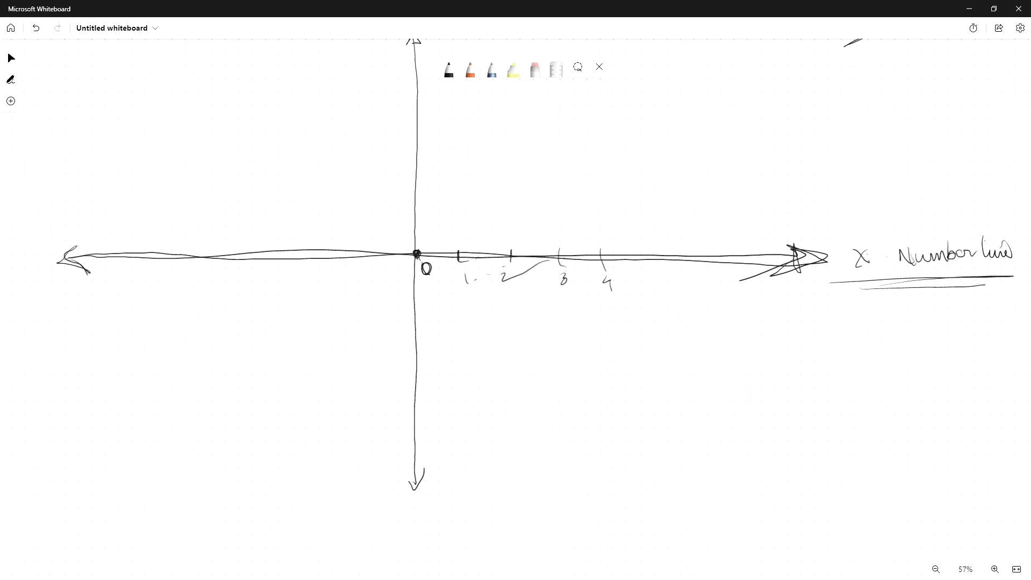
{"action": "left_click_drag", "start_coordinate": [654, 248], "coordinate": [656, 269]}
{"action": "mouse_move", "coordinate": [656, 273]}
{"action": "left_mouse_down"}
{"action": "mouse_move", "coordinate": [659, 286]}
{"action": "mouse_move", "coordinate": [696, 263]}
{"action": "mouse_move", "coordinate": [712, 287]}
{"action": "mouse_move", "coordinate": [753, 278]}
{"action": "left_mouse_up"}
{"action": "left_click_drag", "start_coordinate": [769, 280], "coordinate": [806, 280]}
{"action": "mouse_move", "coordinate": [586, 219]}
{"action": "left_mouse_down"}
{"action": "mouse_move", "coordinate": [607, 250]}
{"action": "mouse_move", "coordinate": [599, 232]}
{"action": "left_mouse_up"}
{"action": "mouse_move", "coordinate": [586, 219]}
{"action": "left_mouse_down"}
{"action": "mouse_move", "coordinate": [587, 248]}
{"action": "mouse_move", "coordinate": [611, 219]}
{"action": "mouse_move", "coordinate": [590, 248]}
{"action": "mouse_move", "coordinate": [592, 220]}
{"action": "mouse_move", "coordinate": [606, 238]}
{"action": "left_mouse_up"}
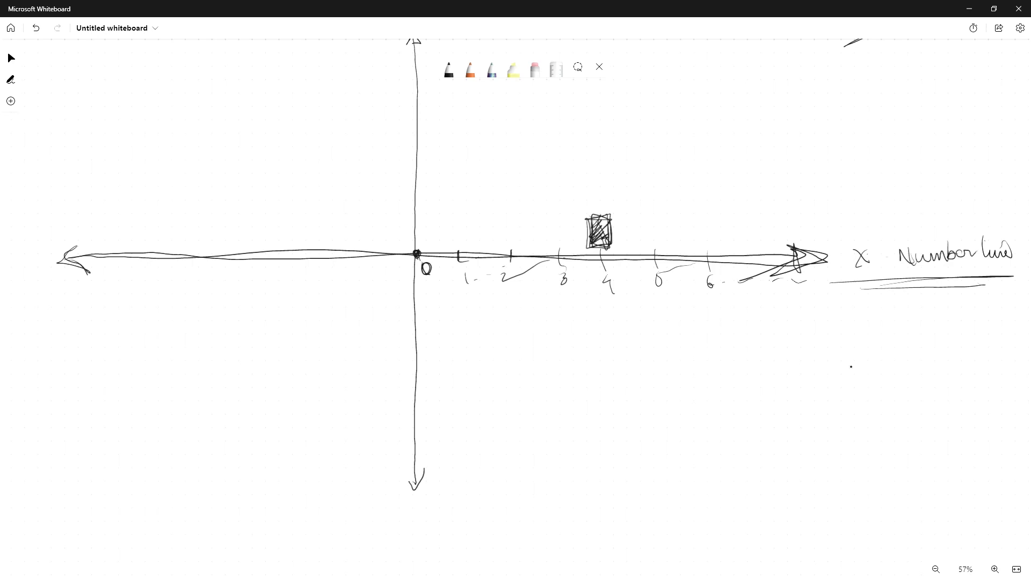
Draw an upside-down stick figure below the origin and a circled upright stick figure in the upper-left quadrant
{"action": "mouse_move", "coordinate": [413, 413]}
{"action": "left_mouse_down"}
{"action": "mouse_move", "coordinate": [412, 424]}
{"action": "mouse_move", "coordinate": [406, 370]}
{"action": "mouse_move", "coordinate": [429, 347]}
{"action": "mouse_move", "coordinate": [404, 391]}
{"action": "mouse_move", "coordinate": [414, 395]}
{"action": "left_mouse_up"}
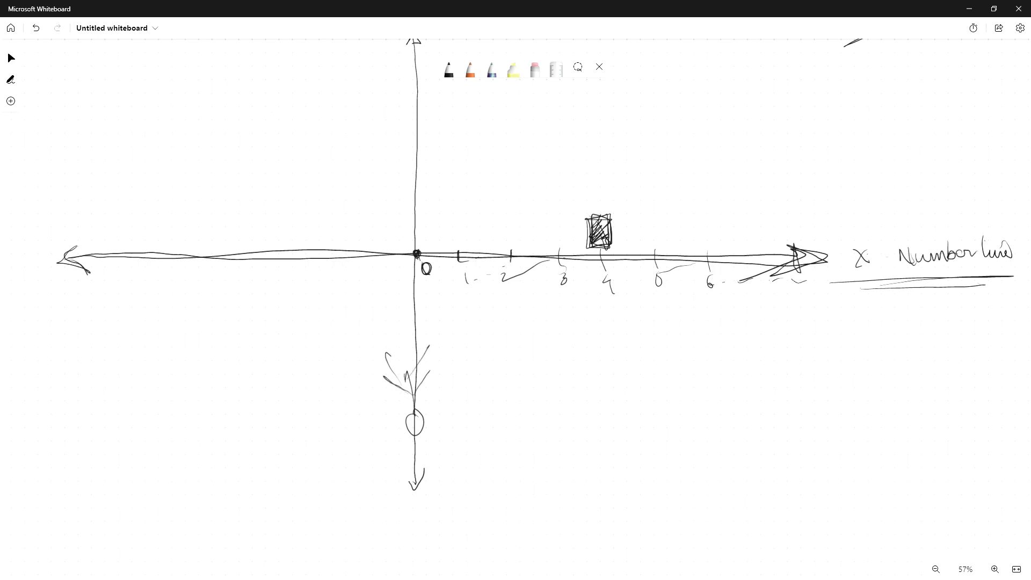
{"action": "mouse_move", "coordinate": [269, 111]}
{"action": "left_mouse_down"}
{"action": "mouse_move", "coordinate": [240, 212]}
{"action": "mouse_move", "coordinate": [279, 213]}
{"action": "mouse_move", "coordinate": [289, 176]}
{"action": "left_mouse_up"}
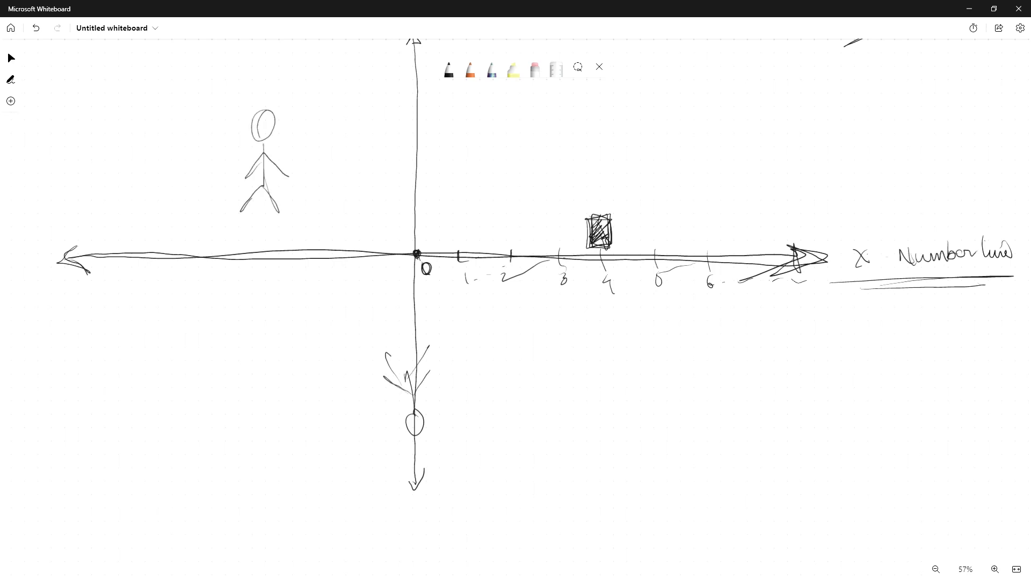
{"action": "left_click_drag", "start_coordinate": [268, 90], "coordinate": [267, 92]}
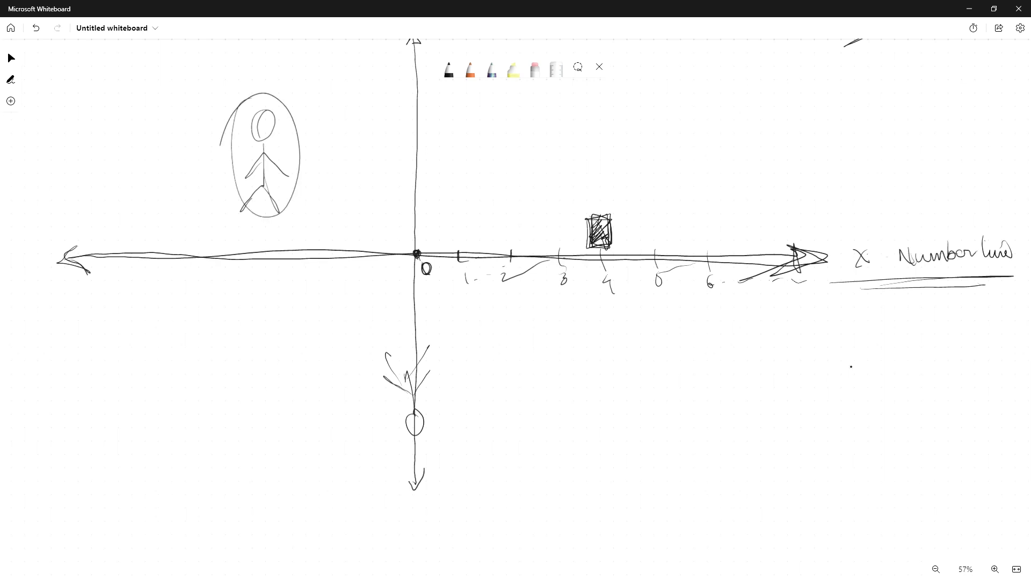
Circle the upside-down stick figure and the x label, and draw rightward arrows from both circled figures
{"action": "left_click_drag", "start_coordinate": [407, 330], "coordinate": [356, 397]}
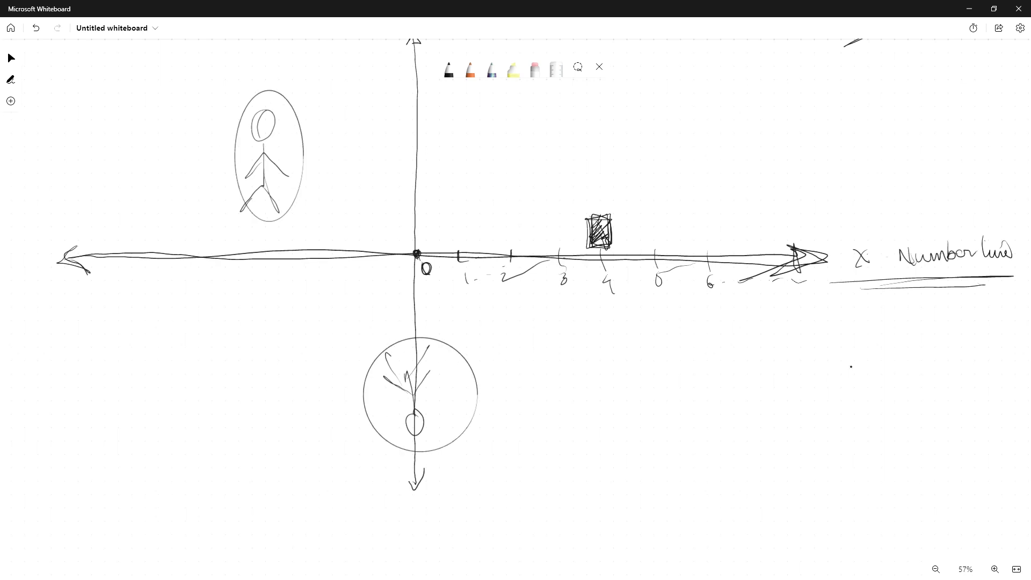
{"action": "left_click_drag", "start_coordinate": [584, 212], "coordinate": [582, 245]}
{"action": "mouse_move", "coordinate": [291, 145]}
{"action": "left_mouse_down"}
{"action": "mouse_move", "coordinate": [470, 138]}
{"action": "mouse_move", "coordinate": [439, 181]}
{"action": "left_mouse_up"}
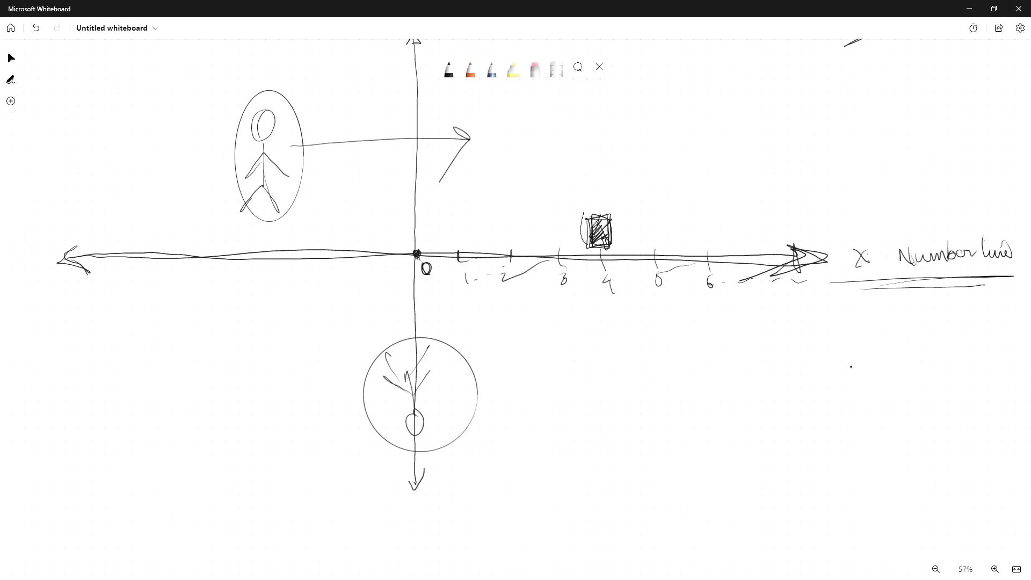
{"action": "mouse_move", "coordinate": [463, 387]}
{"action": "left_mouse_down"}
{"action": "mouse_move", "coordinate": [516, 382]}
{"action": "mouse_move", "coordinate": [506, 415]}
{"action": "left_mouse_up"}
{"action": "left_click_drag", "start_coordinate": [865, 234], "coordinate": [872, 237]}
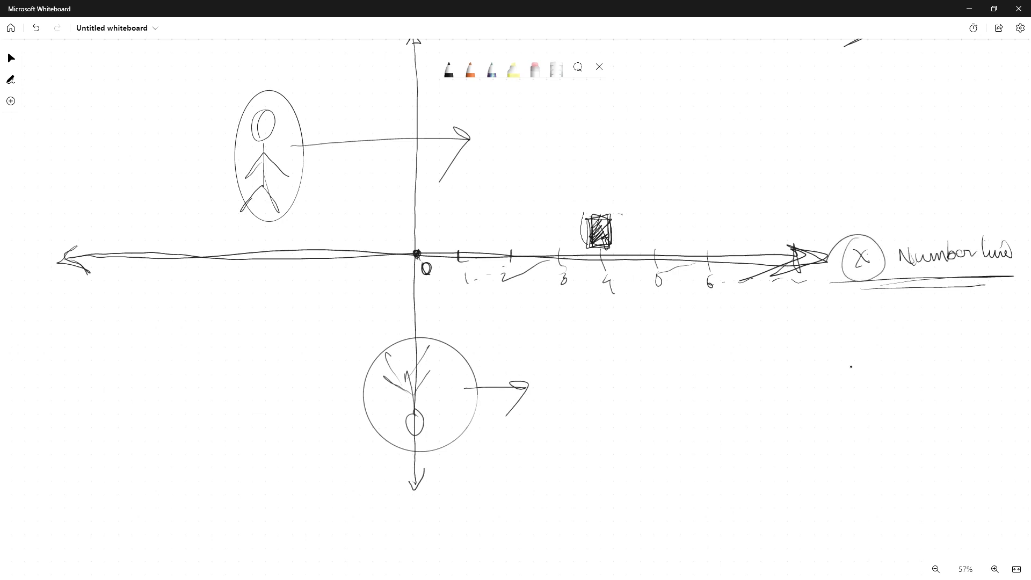
Write "x = 4" inside an ellipse below the x axis, right of the origin
{"action": "scroll", "coordinate": [851, 366], "scroll_direction": "down", "scroll_amount": 1}
{"action": "scroll", "coordinate": [851, 367], "scroll_direction": "left", "scroll_amount": 1}
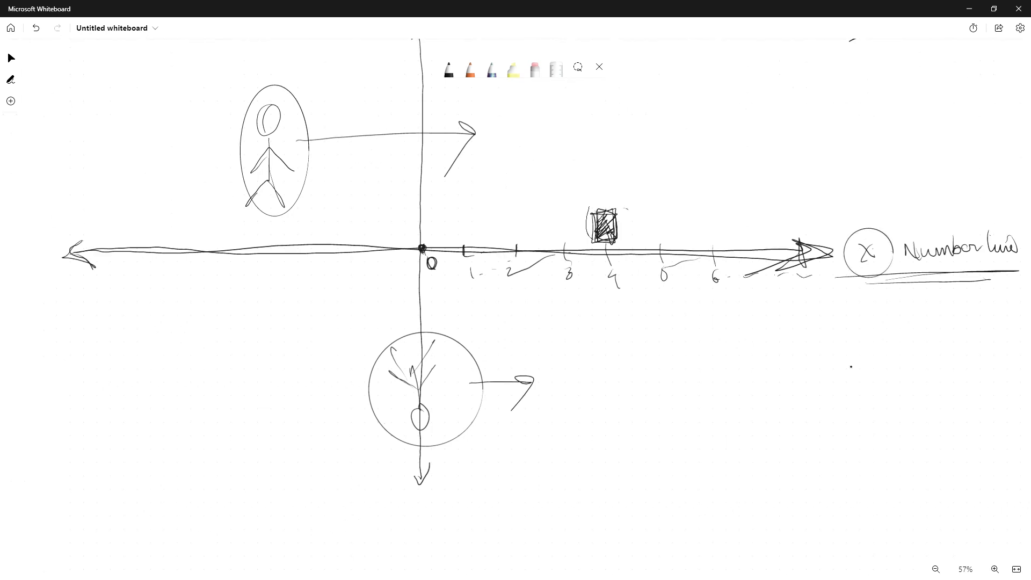
{"action": "left_click_drag", "start_coordinate": [645, 344], "coordinate": [669, 360]}
{"action": "mouse_move", "coordinate": [649, 372]}
{"action": "left_mouse_down"}
{"action": "mouse_move", "coordinate": [656, 340]}
{"action": "mouse_move", "coordinate": [726, 339]}
{"action": "left_mouse_up"}
{"action": "mouse_move", "coordinate": [728, 321]}
{"action": "left_mouse_down"}
{"action": "mouse_move", "coordinate": [726, 340]}
{"action": "mouse_move", "coordinate": [743, 333]}
{"action": "left_mouse_up"}
{"action": "left_click_drag", "start_coordinate": [737, 332], "coordinate": [737, 373]}
{"action": "mouse_move", "coordinate": [660, 328]}
{"action": "left_mouse_down"}
{"action": "mouse_move", "coordinate": [750, 384]}
{"action": "mouse_move", "coordinate": [644, 322]}
{"action": "left_mouse_up"}
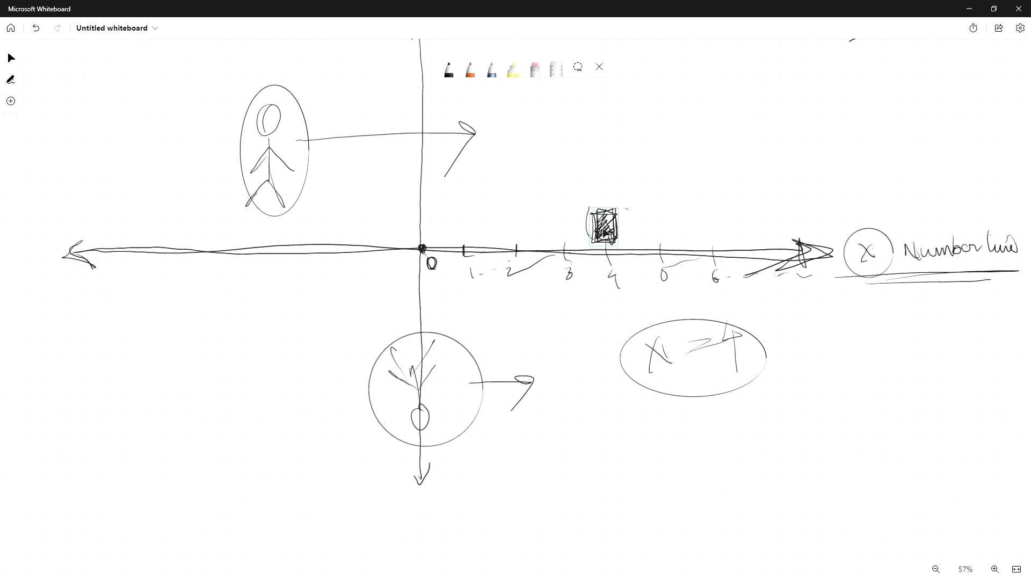
Draw a new long double-headed horizontal line in an empty area below the diagram
{"action": "left_click", "coordinate": [604, 232]}
{"action": "left_click", "coordinate": [647, 225]}
{"action": "scroll", "coordinate": [644, 223], "scroll_direction": "down", "scroll_amount": 2}
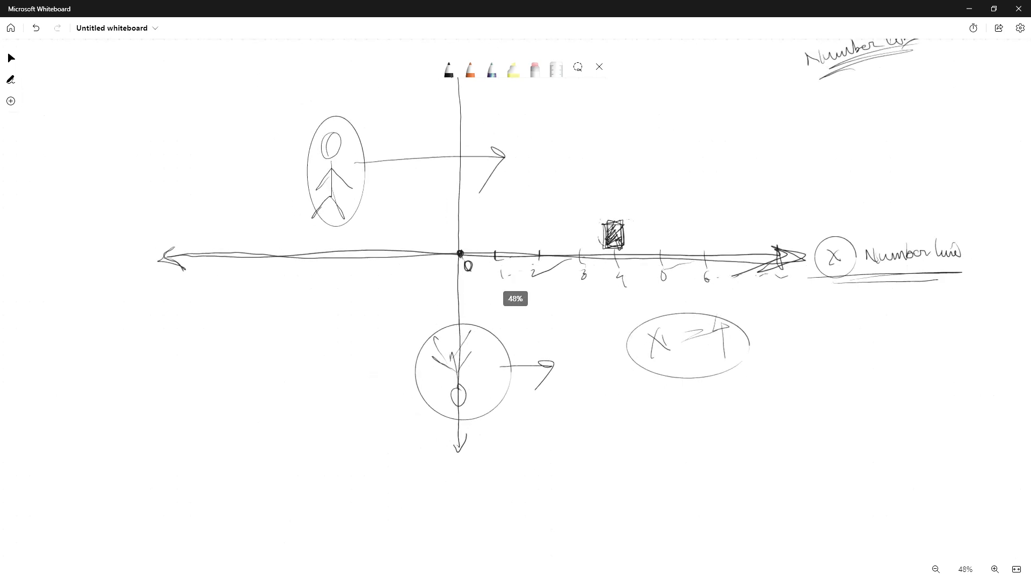
{"action": "left_click_drag", "start_coordinate": [645, 222], "coordinate": [575, 290]}
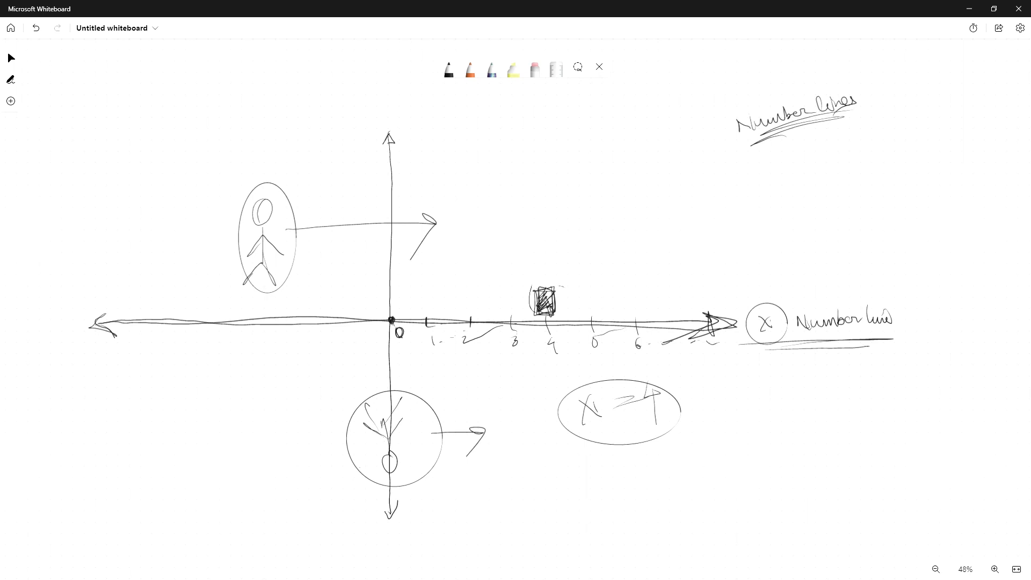
{"action": "scroll", "coordinate": [516, 322], "scroll_direction": "down", "scroll_amount": 4}
{"action": "scroll", "coordinate": [515, 322], "scroll_direction": "right", "scroll_amount": 1}
{"action": "scroll", "coordinate": [515, 322], "scroll_direction": "down", "scroll_amount": 4}
{"action": "scroll", "coordinate": [515, 322], "scroll_direction": "right", "scroll_amount": 1}
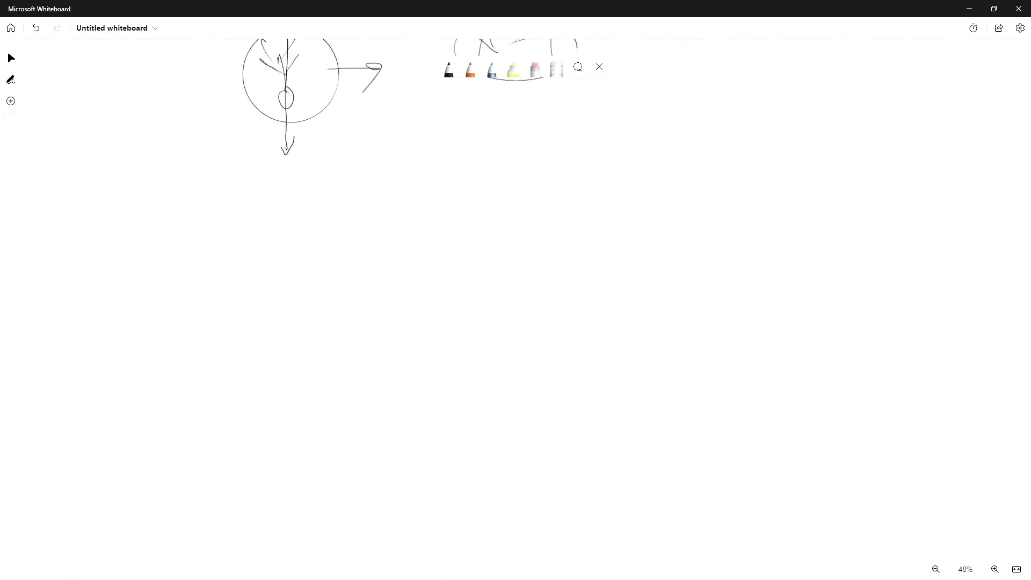
{"action": "mouse_move", "coordinate": [258, 283]}
{"action": "left_mouse_down"}
{"action": "mouse_move", "coordinate": [864, 273]}
{"action": "mouse_move", "coordinate": [800, 301]}
{"action": "left_mouse_up"}
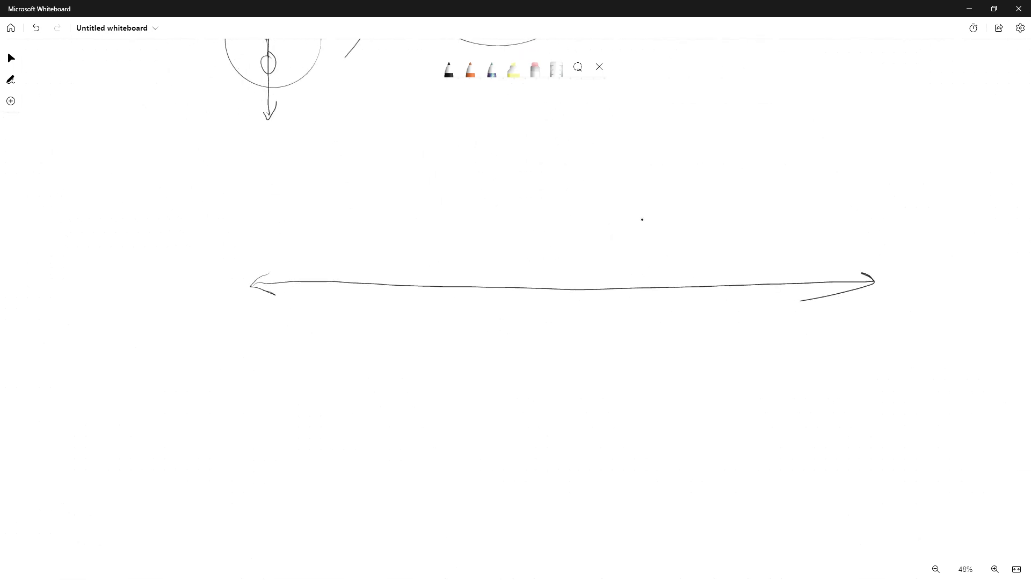
Draw a small square with a diagonal above the middle of the new line, undoing the extra strokes beside it
{"action": "mouse_move", "coordinate": [549, 250]}
{"action": "left_mouse_down"}
{"action": "mouse_move", "coordinate": [569, 279]}
{"action": "mouse_move", "coordinate": [642, 265]}
{"action": "left_mouse_up"}
{"action": "left_click_drag", "start_coordinate": [573, 271], "coordinate": [579, 272]}
{"action": "mouse_move", "coordinate": [636, 257]}
{"action": "left_mouse_down"}
{"action": "mouse_move", "coordinate": [577, 280]}
{"action": "mouse_move", "coordinate": [461, 265]}
{"action": "mouse_move", "coordinate": [478, 275]}
{"action": "left_mouse_up"}
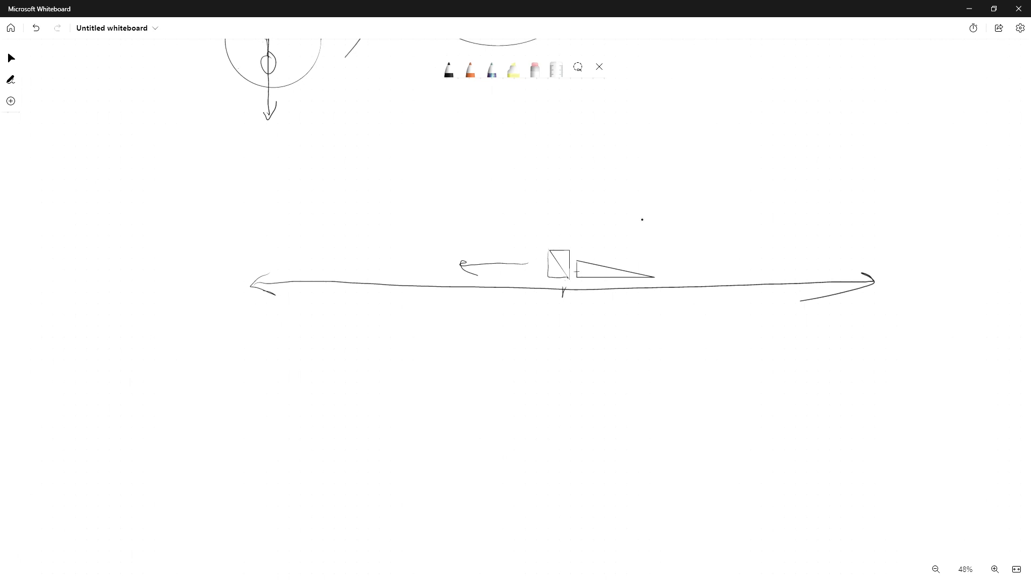
{"action": "key", "text": "ctrl+z"}
{"action": "key", "text": "ctrl+z"}
{"action": "key", "text": "ctrl+z"}
{"action": "key", "text": "ctrl+z"}
{"action": "key", "text": "ctrl+z"}
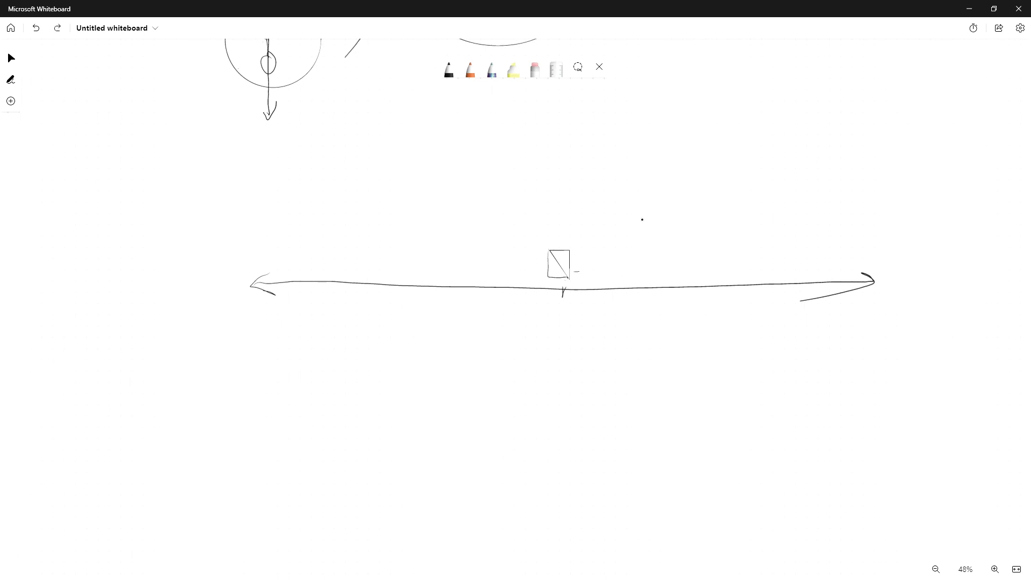
{"action": "key", "text": "ctrl+y"}
{"action": "key", "text": "ctrl+y"}
Draw arrows pointing left and right from the square and mark a tick on the line beneath it
{"action": "mouse_move", "coordinate": [531, 260]}
{"action": "left_mouse_down"}
{"action": "mouse_move", "coordinate": [454, 260]}
{"action": "mouse_move", "coordinate": [484, 274]}
{"action": "left_mouse_up"}
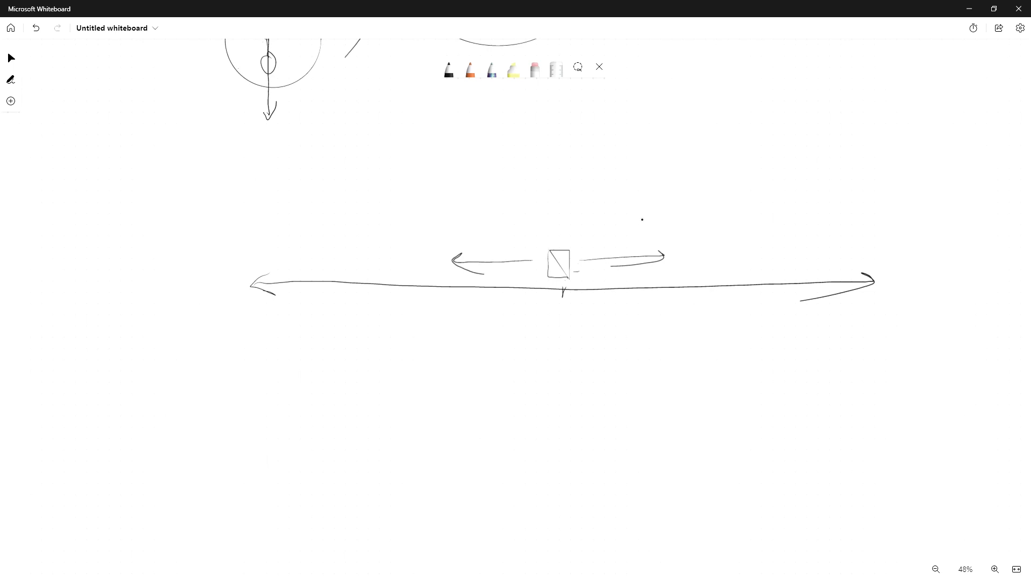
{"action": "mouse_move", "coordinate": [546, 249]}
{"action": "left_mouse_down"}
{"action": "mouse_move", "coordinate": [546, 273]}
{"action": "mouse_move", "coordinate": [569, 249]}
{"action": "mouse_move", "coordinate": [547, 253]}
{"action": "mouse_move", "coordinate": [562, 303]}
{"action": "left_mouse_up"}
{"action": "left_click_drag", "start_coordinate": [559, 296], "coordinate": [567, 289]}
Label the line's right end X and draw wavy arrows beneath the line on both sides
{"action": "mouse_move", "coordinate": [892, 276]}
{"action": "left_mouse_down"}
{"action": "mouse_move", "coordinate": [914, 294]}
{"action": "mouse_move", "coordinate": [911, 272]}
{"action": "left_mouse_up"}
{"action": "mouse_move", "coordinate": [562, 318]}
{"action": "left_mouse_down"}
{"action": "mouse_move", "coordinate": [683, 316]}
{"action": "mouse_move", "coordinate": [596, 339]}
{"action": "mouse_move", "coordinate": [450, 319]}
{"action": "mouse_move", "coordinate": [458, 332]}
{"action": "left_mouse_up"}
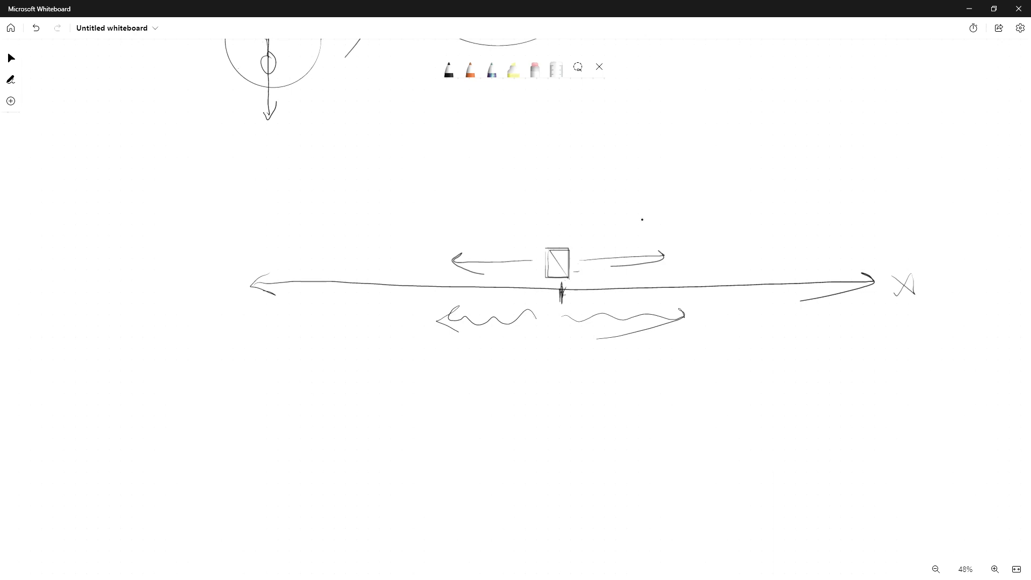
Draw a second square above a tick on the right and circle the central square
{"action": "mouse_move", "coordinate": [719, 245]}
{"action": "left_mouse_down"}
{"action": "mouse_move", "coordinate": [720, 272]}
{"action": "mouse_move", "coordinate": [746, 261]}
{"action": "mouse_move", "coordinate": [719, 272]}
{"action": "mouse_move", "coordinate": [729, 293]}
{"action": "left_mouse_up"}
{"action": "left_click_drag", "start_coordinate": [724, 290], "coordinate": [733, 288]}
{"action": "left_click_drag", "start_coordinate": [580, 279], "coordinate": [588, 252]}
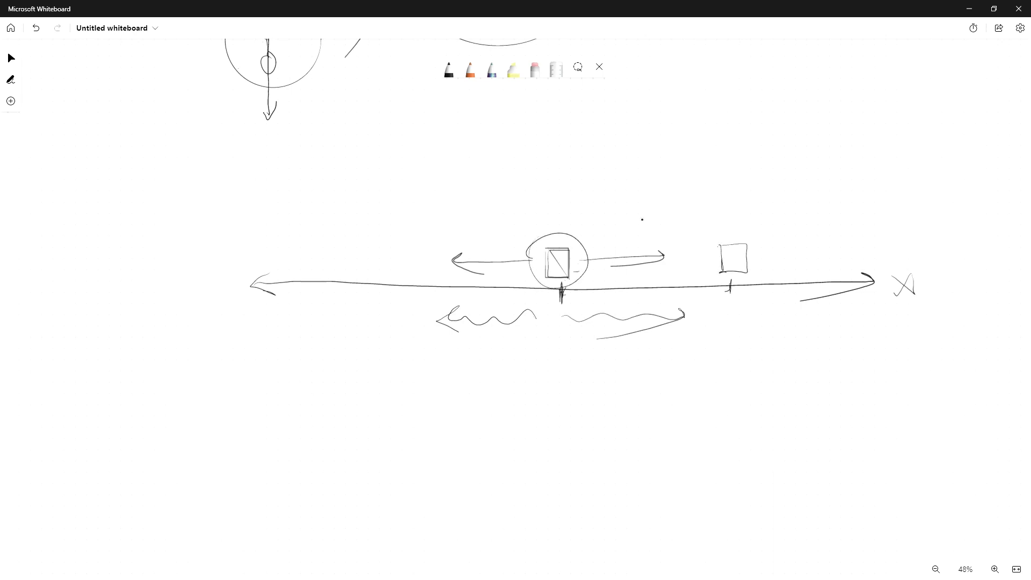
Circle the right square, add a square on the left, and draw curved arrows from the centre to both squares
{"action": "left_click_drag", "start_coordinate": [705, 223], "coordinate": [645, 234]}
{"action": "mouse_move", "coordinate": [565, 236]}
{"action": "left_mouse_down"}
{"action": "mouse_move", "coordinate": [576, 215]}
{"action": "mouse_move", "coordinate": [696, 194]}
{"action": "mouse_move", "coordinate": [643, 221]}
{"action": "left_mouse_up"}
{"action": "mouse_move", "coordinate": [558, 196]}
{"action": "left_mouse_down"}
{"action": "mouse_move", "coordinate": [488, 167]}
{"action": "mouse_move", "coordinate": [390, 228]}
{"action": "mouse_move", "coordinate": [412, 249]}
{"action": "mouse_move", "coordinate": [386, 276]}
{"action": "mouse_move", "coordinate": [374, 246]}
{"action": "left_mouse_up"}
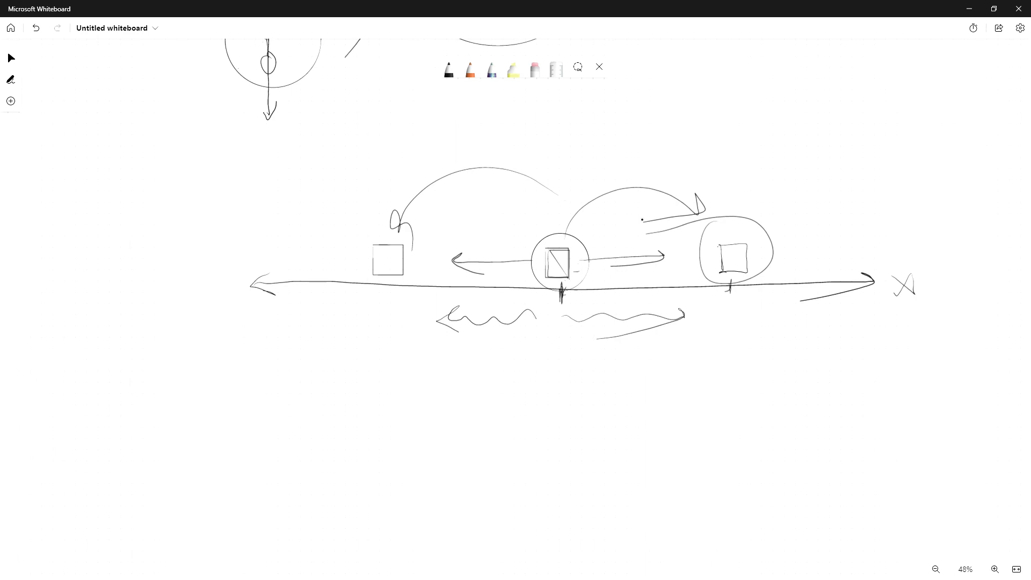
Thicken the right arrow and write underlined "+ve" and "-ve" below the line's right and left ends
{"action": "mouse_move", "coordinate": [583, 257]}
{"action": "left_mouse_down"}
{"action": "mouse_move", "coordinate": [669, 255]}
{"action": "mouse_move", "coordinate": [633, 270]}
{"action": "left_mouse_up"}
{"action": "mouse_move", "coordinate": [859, 314]}
{"action": "left_mouse_down"}
{"action": "mouse_move", "coordinate": [857, 329]}
{"action": "mouse_move", "coordinate": [887, 312]}
{"action": "mouse_move", "coordinate": [911, 324]}
{"action": "left_mouse_up"}
{"action": "left_click_drag", "start_coordinate": [857, 342], "coordinate": [911, 342]}
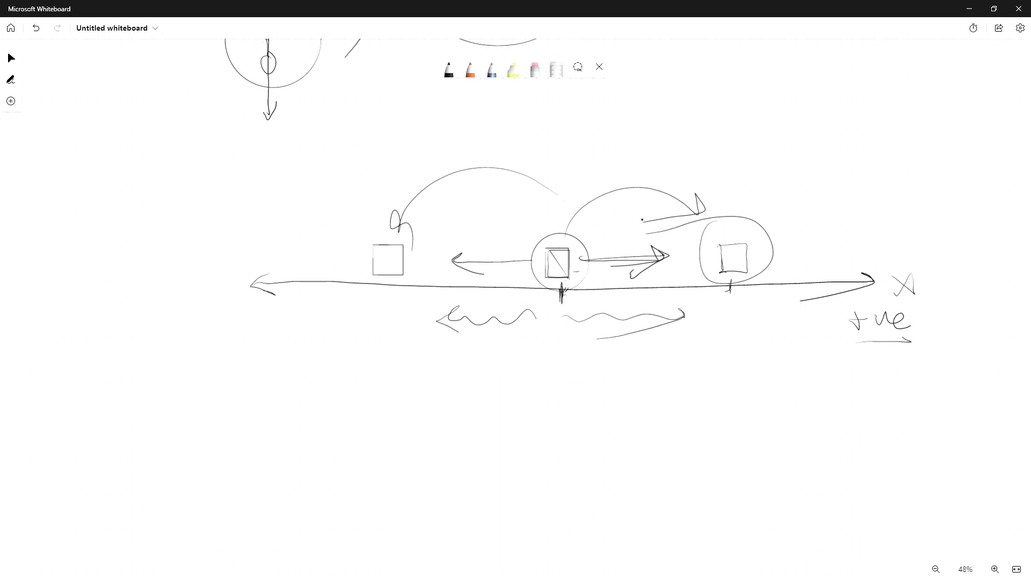
{"action": "mouse_move", "coordinate": [219, 321]}
{"action": "left_mouse_down"}
{"action": "mouse_move", "coordinate": [279, 317]}
{"action": "mouse_move", "coordinate": [271, 324]}
{"action": "left_mouse_up"}
{"action": "mouse_move", "coordinate": [240, 337]}
{"action": "left_mouse_down"}
{"action": "mouse_move", "coordinate": [277, 330]}
{"action": "mouse_move", "coordinate": [242, 342]}
{"action": "left_mouse_up"}
{"action": "mouse_move", "coordinate": [588, 246]}
{"action": "left_mouse_down"}
{"action": "mouse_move", "coordinate": [533, 247]}
{"action": "mouse_move", "coordinate": [695, 212]}
{"action": "mouse_move", "coordinate": [694, 194]}
{"action": "mouse_move", "coordinate": [656, 223]}
{"action": "left_mouse_up"}
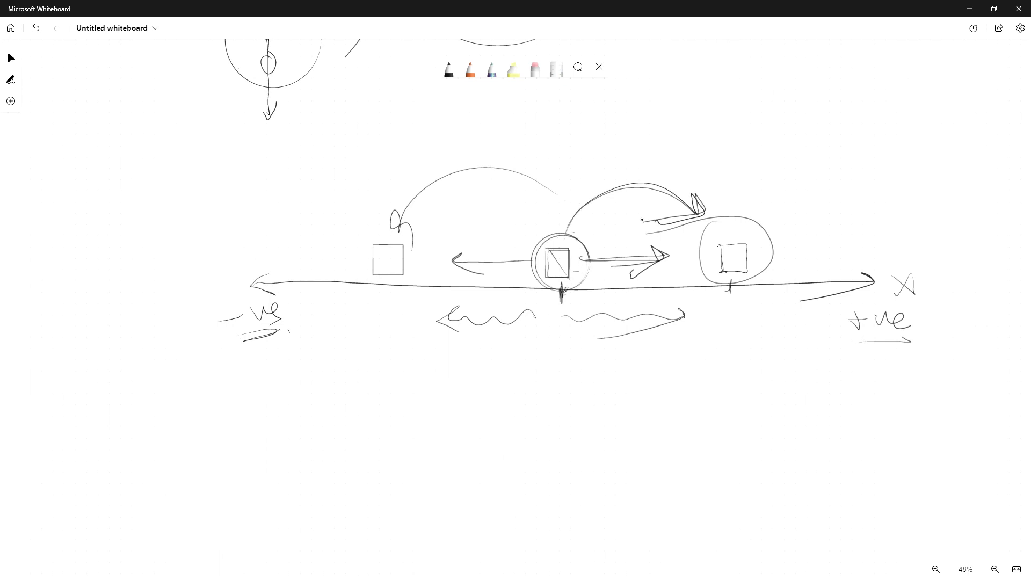
Draw large wavy arrows below the line toward both sides and retrace the short arrows beside the square
{"action": "mouse_move", "coordinate": [561, 316]}
{"action": "left_mouse_down"}
{"action": "mouse_move", "coordinate": [658, 361]}
{"action": "mouse_move", "coordinate": [714, 347]}
{"action": "mouse_move", "coordinate": [719, 389]}
{"action": "left_mouse_up"}
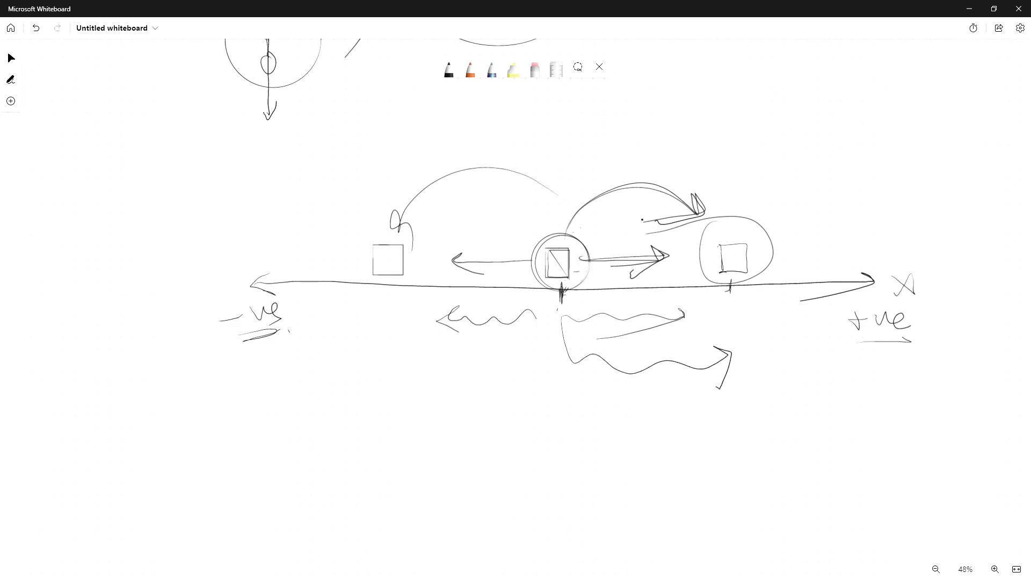
{"action": "mouse_move", "coordinate": [507, 262]}
{"action": "left_mouse_down"}
{"action": "mouse_move", "coordinate": [456, 261]}
{"action": "mouse_move", "coordinate": [472, 280]}
{"action": "left_mouse_up"}
{"action": "mouse_move", "coordinate": [551, 327]}
{"action": "left_mouse_down"}
{"action": "mouse_move", "coordinate": [502, 358]}
{"action": "mouse_move", "coordinate": [358, 343]}
{"action": "mouse_move", "coordinate": [389, 335]}
{"action": "left_mouse_up"}
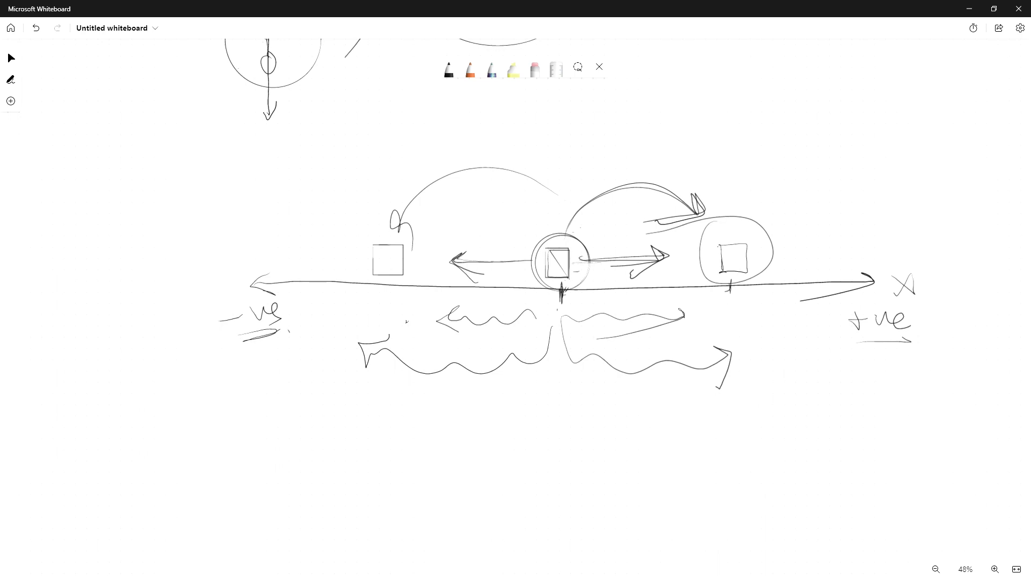
{"action": "left_click_drag", "start_coordinate": [572, 263], "coordinate": [617, 261]}
{"action": "mouse_move", "coordinate": [513, 261]}
{"action": "left_mouse_down"}
{"action": "mouse_move", "coordinate": [452, 263]}
{"action": "mouse_move", "coordinate": [462, 272]}
{"action": "left_mouse_up"}
Draw a new pair of perpendicular axes in empty space, labelling the horizontal one X
{"action": "scroll", "coordinate": [642, 220], "scroll_direction": "up", "scroll_amount": 4}
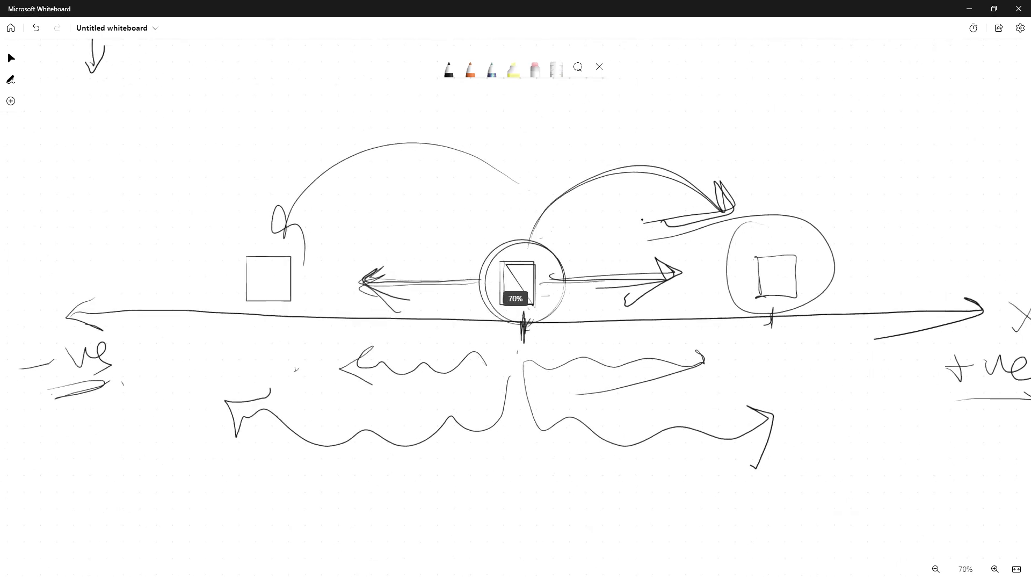
{"action": "scroll", "coordinate": [642, 220], "scroll_direction": "down", "scroll_amount": 6}
{"action": "scroll", "coordinate": [642, 220], "scroll_direction": "down", "scroll_amount": 4}
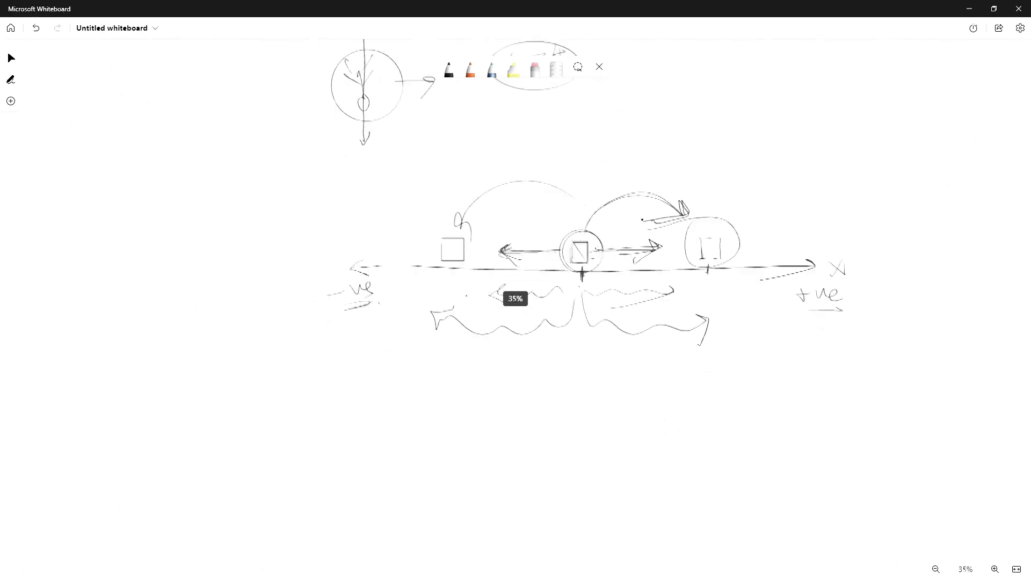
{"action": "middle_click_drag", "start_coordinate": [642, 220], "coordinate": [416, 11]}
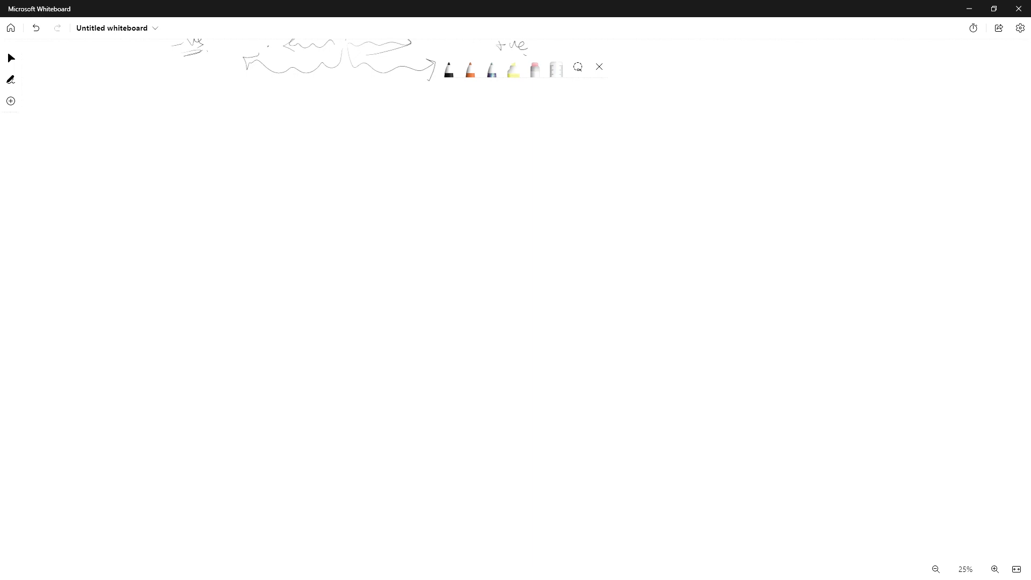
{"action": "mouse_move", "coordinate": [297, 261]}
{"action": "left_mouse_down"}
{"action": "mouse_move", "coordinate": [301, 285]}
{"action": "mouse_move", "coordinate": [829, 271]}
{"action": "mouse_move", "coordinate": [824, 280]}
{"action": "mouse_move", "coordinate": [868, 279]}
{"action": "mouse_move", "coordinate": [848, 280]}
{"action": "left_mouse_up"}
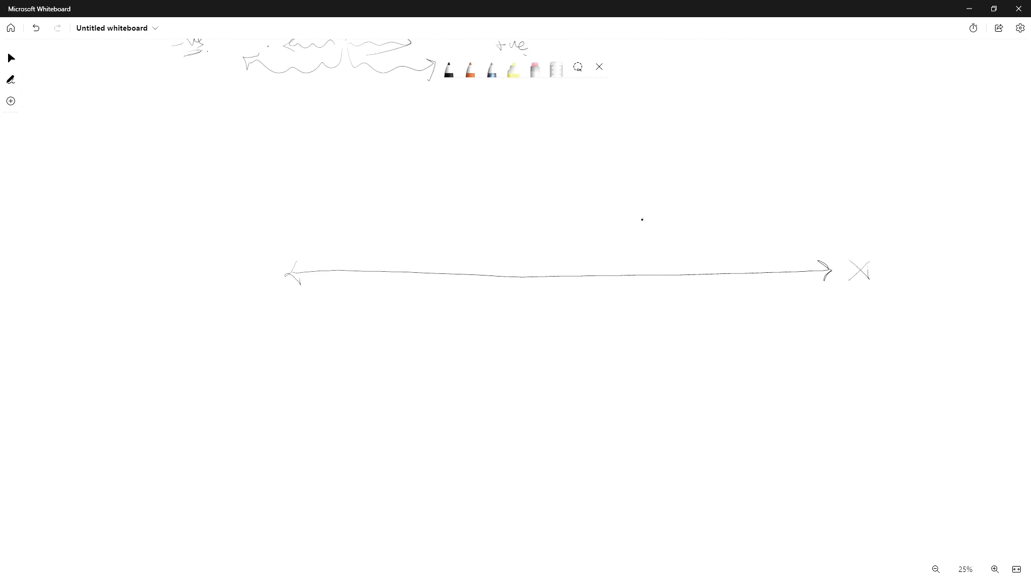
{"action": "mouse_move", "coordinate": [569, 110]}
{"action": "left_mouse_down"}
{"action": "mouse_move", "coordinate": [558, 476]}
{"action": "mouse_move", "coordinate": [576, 460]}
{"action": "left_mouse_up"}
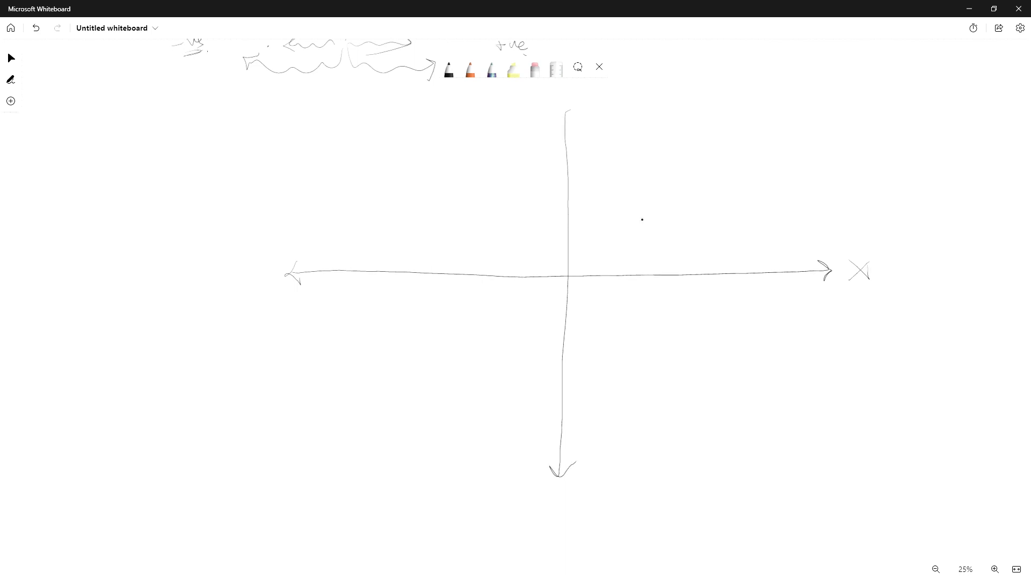
Add an arrowhead labelled y to the top of the vertical axis and mark a point P in the upper-right quadrant
{"action": "mouse_move", "coordinate": [555, 125]}
{"action": "left_mouse_down"}
{"action": "mouse_move", "coordinate": [565, 111]}
{"action": "mouse_move", "coordinate": [573, 129]}
{"action": "mouse_move", "coordinate": [582, 95]}
{"action": "left_mouse_up"}
{"action": "left_click_drag", "start_coordinate": [583, 94], "coordinate": [591, 124]}
{"action": "scroll", "coordinate": [642, 219], "scroll_direction": "up", "scroll_amount": 3, "text": "ctrl"}
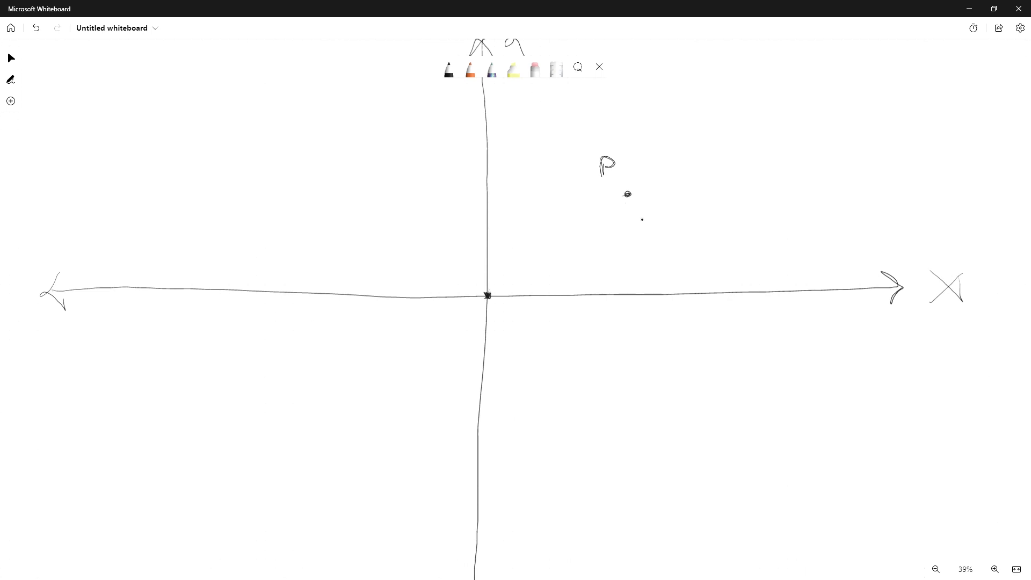
Label the origin (0,0), draw a leftward arrow from point P, and circle the P label
{"action": "mouse_move", "coordinate": [501, 311]}
{"action": "left_mouse_down"}
{"action": "mouse_move", "coordinate": [509, 327]}
{"action": "mouse_move", "coordinate": [521, 312]}
{"action": "mouse_move", "coordinate": [512, 325]}
{"action": "mouse_move", "coordinate": [526, 335]}
{"action": "left_mouse_up"}
{"action": "mouse_move", "coordinate": [642, 220]}
{"action": "left_mouse_down"}
{"action": "mouse_move", "coordinate": [614, 276]}
{"action": "mouse_move", "coordinate": [580, 295]}
{"action": "left_mouse_up"}
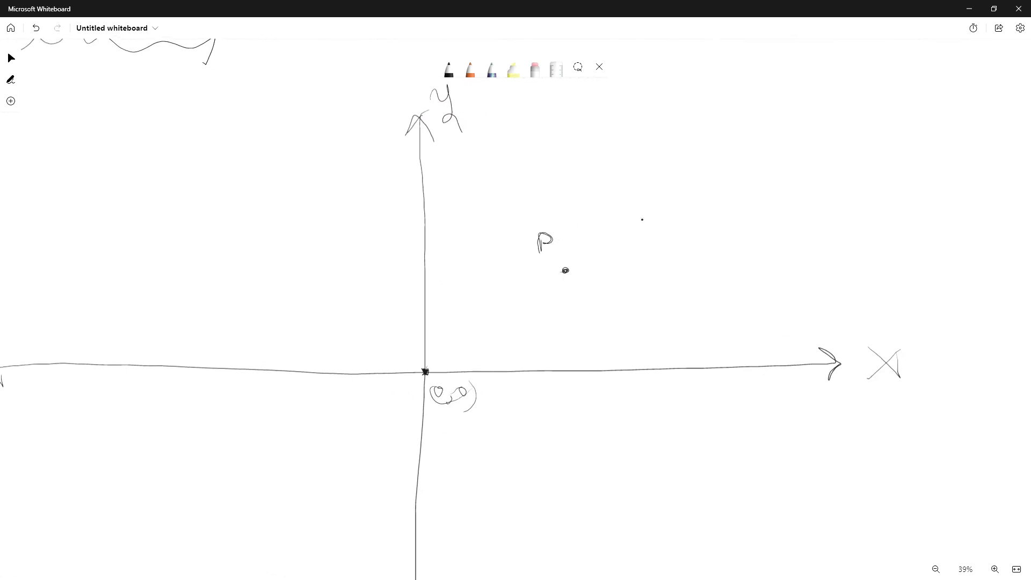
{"action": "mouse_move", "coordinate": [596, 272]}
{"action": "left_mouse_down"}
{"action": "mouse_move", "coordinate": [640, 269]}
{"action": "mouse_move", "coordinate": [493, 274]}
{"action": "mouse_move", "coordinate": [508, 280]}
{"action": "left_mouse_up"}
{"action": "mouse_move", "coordinate": [542, 224]}
{"action": "left_mouse_down"}
{"action": "mouse_move", "coordinate": [552, 257]}
{"action": "mouse_move", "coordinate": [537, 226]}
{"action": "left_mouse_up"}
Drop a vertical line from P to the x axis and draw a double arrow from the origin to its foot
{"action": "left_click_drag", "start_coordinate": [565, 277], "coordinate": [569, 380]}
{"action": "mouse_move", "coordinate": [430, 420]}
{"action": "left_mouse_down"}
{"action": "mouse_move", "coordinate": [562, 414]}
{"action": "mouse_move", "coordinate": [542, 424]}
{"action": "left_mouse_up"}
{"action": "left_click_drag", "start_coordinate": [429, 418], "coordinate": [451, 434]}
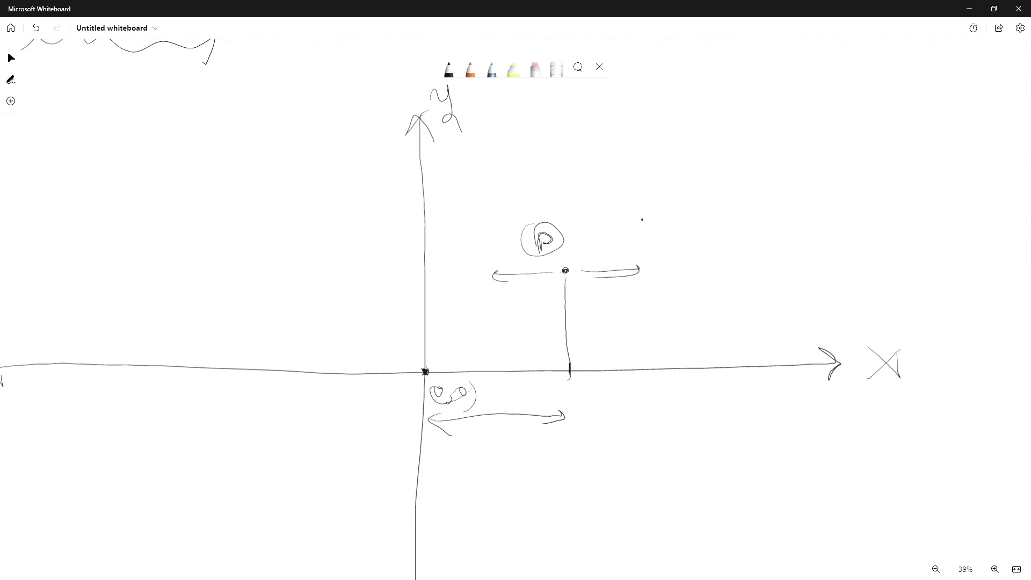
Label the foot of the drop line a inside a double circle and retrace the horizontal arrows at P
{"action": "mouse_move", "coordinate": [575, 408]}
{"action": "left_mouse_down"}
{"action": "mouse_move", "coordinate": [571, 415]}
{"action": "mouse_move", "coordinate": [586, 395]}
{"action": "left_mouse_up"}
{"action": "mouse_move", "coordinate": [583, 387]}
{"action": "left_mouse_down"}
{"action": "mouse_move", "coordinate": [583, 426]}
{"action": "mouse_move", "coordinate": [567, 396]}
{"action": "left_mouse_up"}
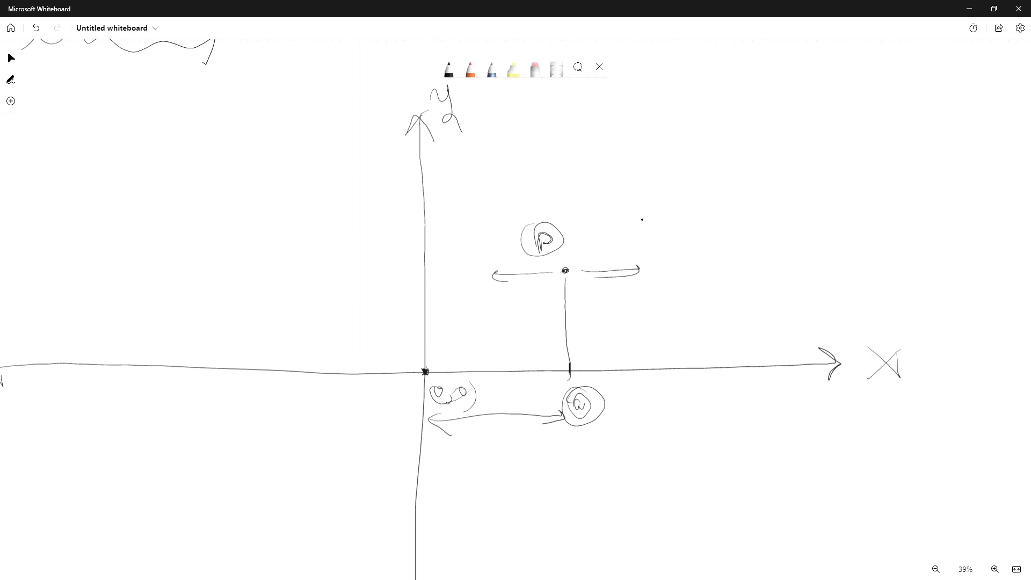
{"action": "mouse_move", "coordinate": [498, 270]}
{"action": "left_mouse_down"}
{"action": "mouse_move", "coordinate": [487, 278]}
{"action": "mouse_move", "coordinate": [631, 266]}
{"action": "left_mouse_up"}
Draw vertical arrows through P and a horizontal line from P to the y axis, labelling its end b in a circle
{"action": "scroll", "coordinate": [642, 220], "scroll_direction": "down", "scroll_amount": 2}
{"action": "scroll", "coordinate": [642, 219], "scroll_direction": "left", "scroll_amount": 2}
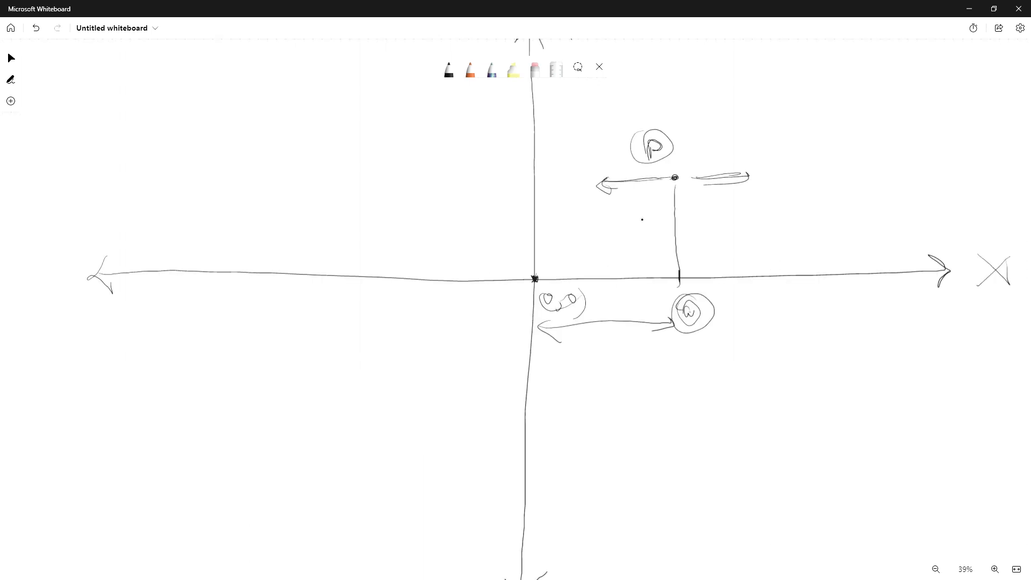
{"action": "scroll", "coordinate": [515, 290], "scroll_direction": "up", "scroll_amount": 2}
{"action": "scroll", "coordinate": [515, 289], "scroll_direction": "right", "scroll_amount": 3}
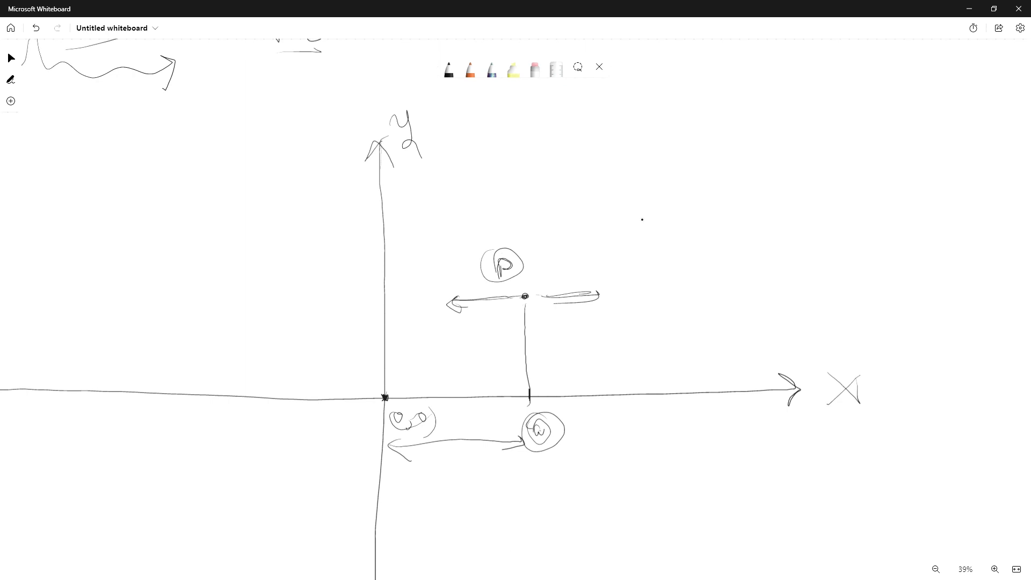
{"action": "mouse_move", "coordinate": [527, 243]}
{"action": "left_mouse_down"}
{"action": "mouse_move", "coordinate": [526, 371]}
{"action": "mouse_move", "coordinate": [535, 342]}
{"action": "left_mouse_up"}
{"action": "mouse_move", "coordinate": [521, 236]}
{"action": "left_mouse_down"}
{"action": "mouse_move", "coordinate": [531, 235]}
{"action": "mouse_move", "coordinate": [527, 367]}
{"action": "mouse_move", "coordinate": [535, 342]}
{"action": "left_mouse_up"}
{"action": "left_click_drag", "start_coordinate": [528, 228], "coordinate": [540, 246]}
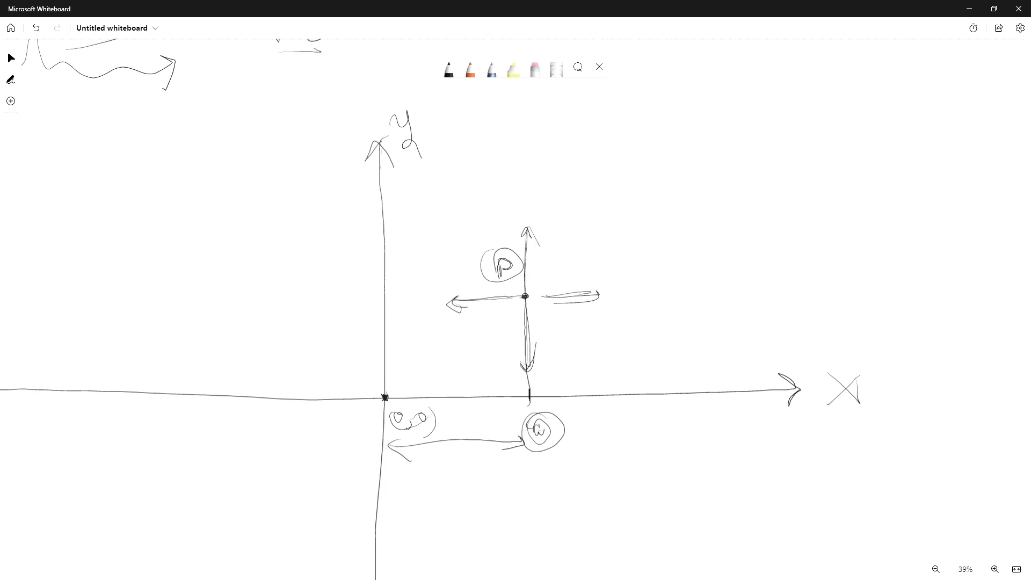
{"action": "mouse_move", "coordinate": [536, 427]}
{"action": "left_mouse_down"}
{"action": "mouse_move", "coordinate": [548, 433]}
{"action": "mouse_move", "coordinate": [540, 437]}
{"action": "mouse_move", "coordinate": [553, 418]}
{"action": "left_mouse_up"}
{"action": "mouse_move", "coordinate": [525, 296]}
{"action": "left_mouse_down"}
{"action": "mouse_move", "coordinate": [375, 299]}
{"action": "mouse_move", "coordinate": [344, 310]}
{"action": "mouse_move", "coordinate": [352, 284]}
{"action": "left_mouse_up"}
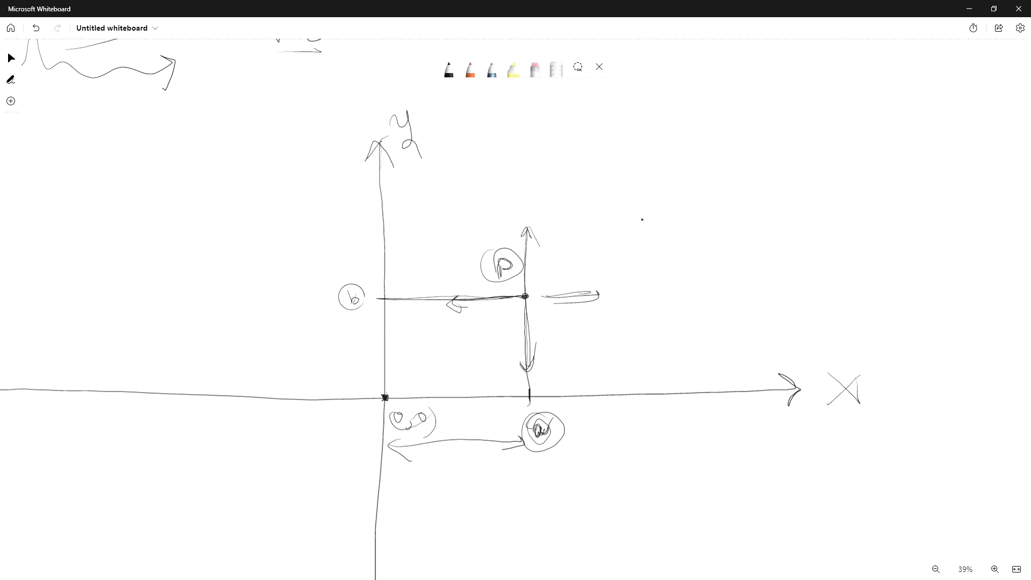
Draw tick marks along the positive x axis on both sides of point a
{"action": "left_click_drag", "start_coordinate": [414, 396], "coordinate": [421, 404]}
{"action": "left_click_drag", "start_coordinate": [421, 394], "coordinate": [456, 404]}
{"action": "left_click_drag", "start_coordinate": [468, 390], "coordinate": [479, 410]}
{"action": "left_click_drag", "start_coordinate": [489, 391], "coordinate": [493, 406]}
{"action": "mouse_move", "coordinate": [498, 400]}
{"action": "left_mouse_down"}
{"action": "mouse_move", "coordinate": [504, 393]}
{"action": "mouse_move", "coordinate": [510, 412]}
{"action": "left_mouse_up"}
{"action": "left_click_drag", "start_coordinate": [563, 390], "coordinate": [576, 394]}
{"action": "mouse_move", "coordinate": [584, 386]}
{"action": "left_mouse_down"}
{"action": "mouse_move", "coordinate": [589, 401]}
{"action": "mouse_move", "coordinate": [603, 397]}
{"action": "left_mouse_up"}
{"action": "left_click_drag", "start_coordinate": [604, 392], "coordinate": [639, 396]}
{"action": "left_click_drag", "start_coordinate": [641, 390], "coordinate": [678, 398]}
{"action": "left_click_drag", "start_coordinate": [681, 388], "coordinate": [718, 402]}
{"action": "left_click", "coordinate": [642, 219]}
{"action": "left_click_drag", "start_coordinate": [722, 391], "coordinate": [751, 395]}
{"action": "left_click_drag", "start_coordinate": [758, 392], "coordinate": [764, 396]}
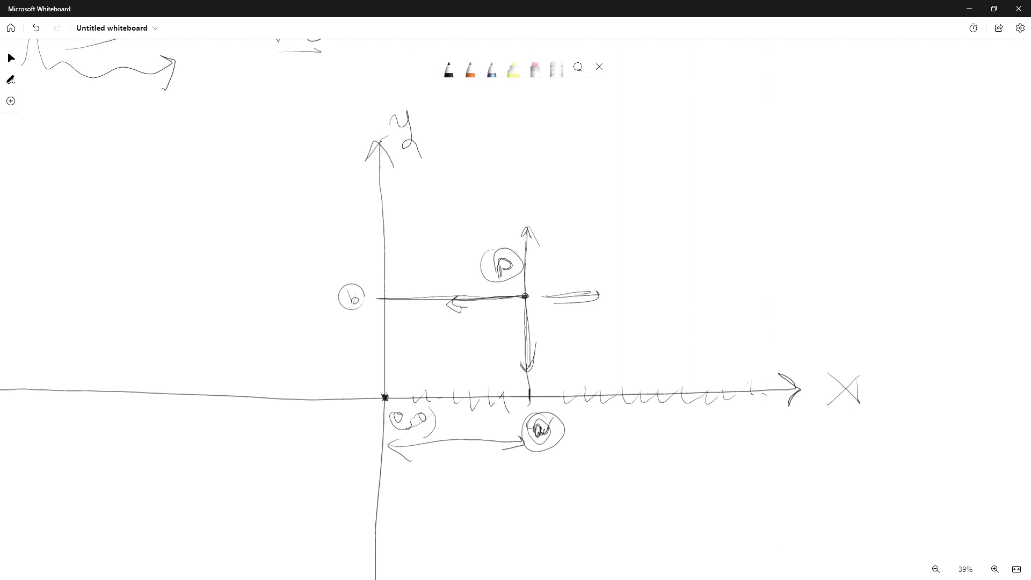
Draw tick marks along the positive y axis up to its arrowhead
{"action": "left_click_drag", "start_coordinate": [392, 361], "coordinate": [380, 371]}
{"action": "left_click_drag", "start_coordinate": [388, 350], "coordinate": [377, 344]}
{"action": "left_click_drag", "start_coordinate": [391, 313], "coordinate": [376, 323]}
{"action": "mouse_move", "coordinate": [385, 283]}
{"action": "left_mouse_down"}
{"action": "mouse_move", "coordinate": [373, 290]}
{"action": "mouse_move", "coordinate": [374, 266]}
{"action": "left_mouse_up"}
{"action": "mouse_move", "coordinate": [391, 234]}
{"action": "left_mouse_down"}
{"action": "mouse_move", "coordinate": [375, 242]}
{"action": "mouse_move", "coordinate": [381, 225]}
{"action": "left_mouse_up"}
{"action": "mouse_move", "coordinate": [393, 201]}
{"action": "left_mouse_down"}
{"action": "mouse_move", "coordinate": [381, 209]}
{"action": "mouse_move", "coordinate": [376, 196]}
{"action": "left_mouse_up"}
{"action": "left_click_drag", "start_coordinate": [380, 186], "coordinate": [408, 183]}
Draw a rectangle framing the axes and drop a line from a second point to the x axis, circling its foot
{"action": "mouse_move", "coordinate": [118, 231]}
{"action": "left_mouse_down"}
{"action": "mouse_move", "coordinate": [797, 167]}
{"action": "mouse_move", "coordinate": [569, 546]}
{"action": "mouse_move", "coordinate": [90, 468]}
{"action": "mouse_move", "coordinate": [204, 206]}
{"action": "left_mouse_up"}
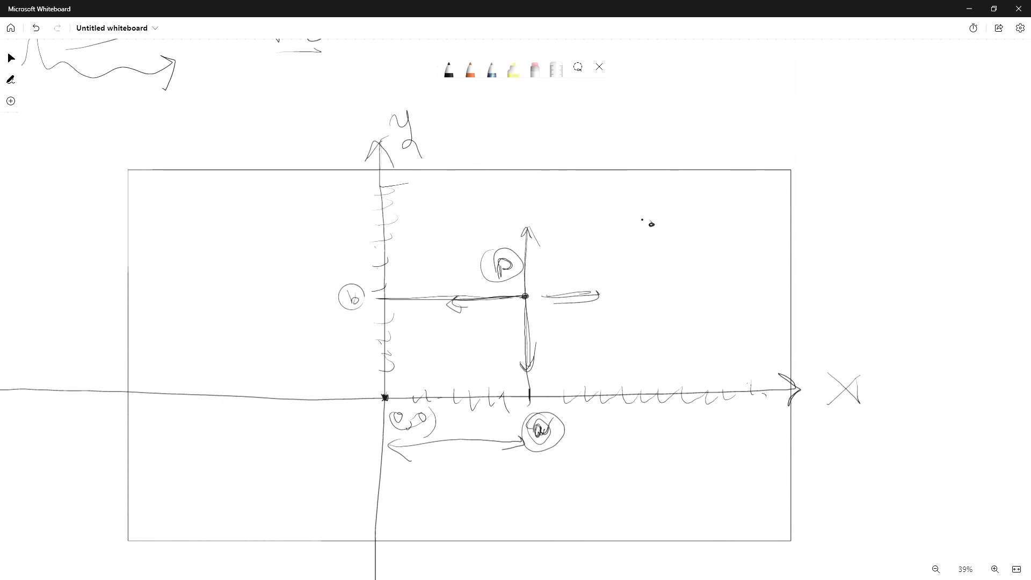
{"action": "left_click_drag", "start_coordinate": [651, 225], "coordinate": [664, 396]}
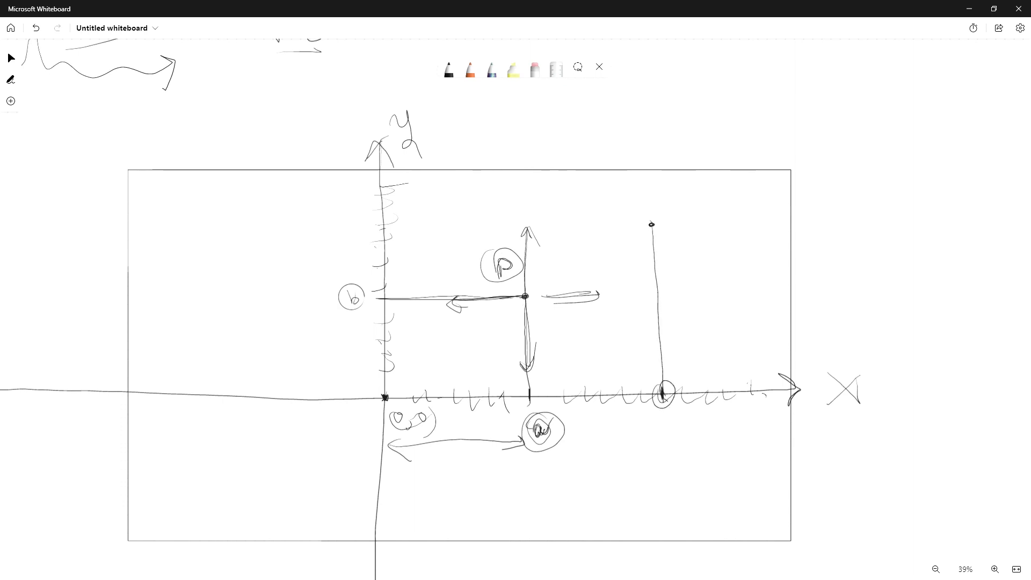
Draw a horizontal line from the second point to the y axis, then circle that point and the X axis label
{"action": "mouse_move", "coordinate": [385, 229]}
{"action": "left_mouse_down"}
{"action": "mouse_move", "coordinate": [662, 220]}
{"action": "mouse_move", "coordinate": [384, 230]}
{"action": "left_mouse_up"}
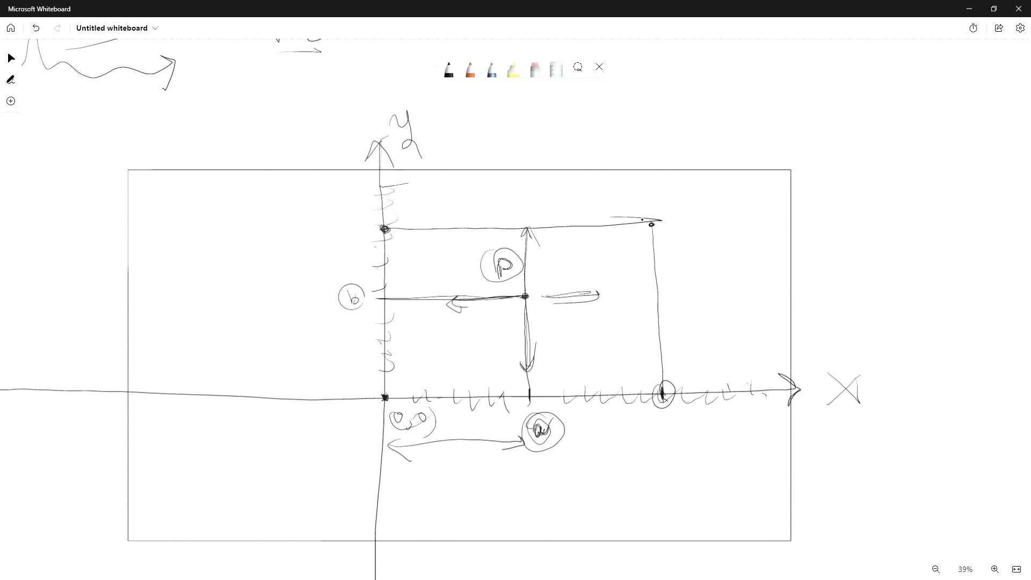
{"action": "mouse_move", "coordinate": [387, 230]}
{"action": "left_mouse_down"}
{"action": "mouse_move", "coordinate": [648, 225]}
{"action": "mouse_move", "coordinate": [662, 386]}
{"action": "left_mouse_up"}
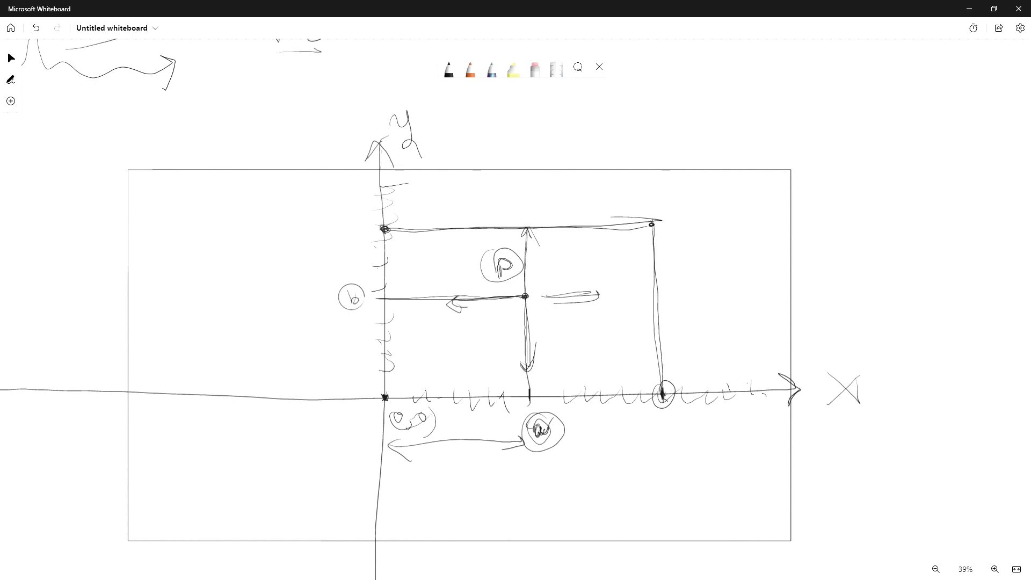
{"action": "mouse_move", "coordinate": [660, 221]}
{"action": "left_mouse_down"}
{"action": "mouse_move", "coordinate": [642, 228]}
{"action": "mouse_move", "coordinate": [659, 217]}
{"action": "left_mouse_up"}
{"action": "left_click_drag", "start_coordinate": [830, 373], "coordinate": [834, 370]}
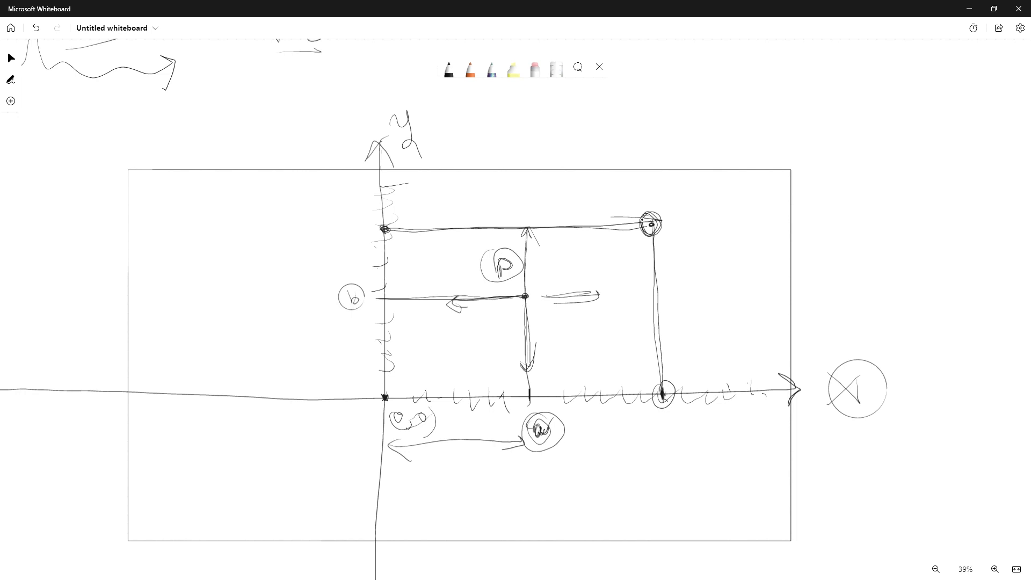
Plot a small point M near the origin with lines to both axes, labelling them 2 and 1 in circles
{"action": "mouse_move", "coordinate": [438, 362]}
{"action": "left_mouse_down"}
{"action": "mouse_move", "coordinate": [439, 397]}
{"action": "mouse_move", "coordinate": [385, 397]}
{"action": "mouse_move", "coordinate": [438, 397]}
{"action": "mouse_move", "coordinate": [465, 362]}
{"action": "mouse_move", "coordinate": [449, 369]}
{"action": "mouse_move", "coordinate": [465, 341]}
{"action": "left_mouse_up"}
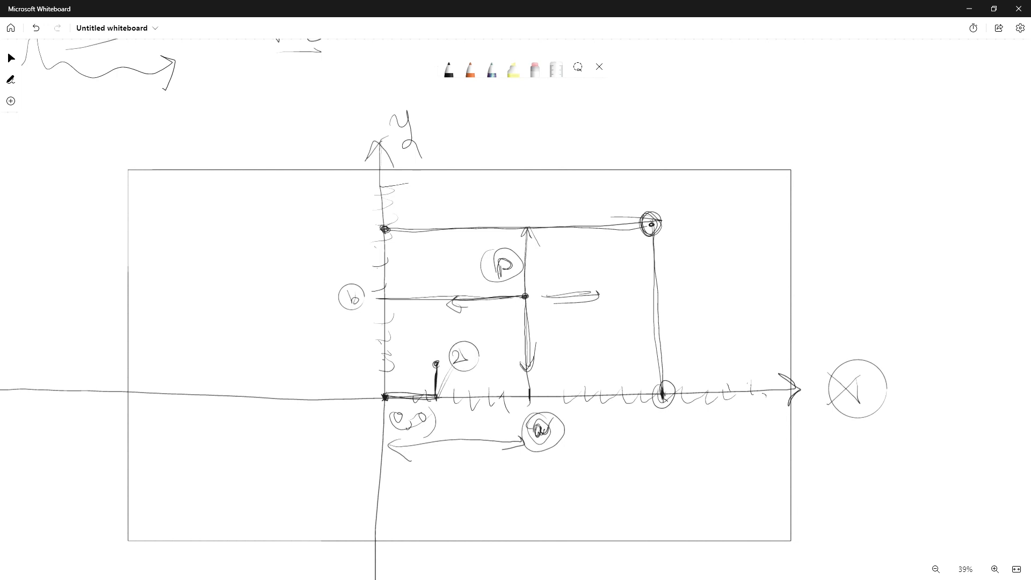
{"action": "mouse_move", "coordinate": [384, 360]}
{"action": "left_mouse_down"}
{"action": "mouse_move", "coordinate": [435, 362]}
{"action": "mouse_move", "coordinate": [350, 367]}
{"action": "mouse_move", "coordinate": [378, 356]}
{"action": "left_mouse_up"}
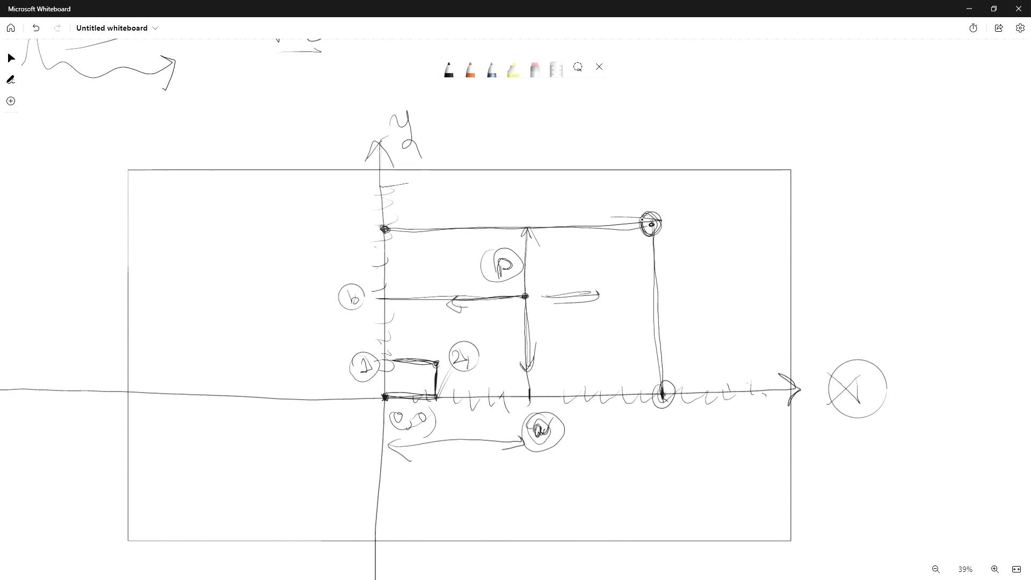
{"action": "mouse_move", "coordinate": [428, 348]}
{"action": "left_mouse_down"}
{"action": "mouse_move", "coordinate": [429, 333]}
{"action": "mouse_move", "coordinate": [447, 351]}
{"action": "left_mouse_up"}
Write M → x 2, y 1 inside a framed box beside the axes, circling the coordinate values
{"action": "mouse_move", "coordinate": [856, 165]}
{"action": "left_mouse_down"}
{"action": "mouse_move", "coordinate": [875, 144]}
{"action": "mouse_move", "coordinate": [882, 166]}
{"action": "mouse_move", "coordinate": [908, 151]}
{"action": "mouse_move", "coordinate": [907, 160]}
{"action": "mouse_move", "coordinate": [938, 156]}
{"action": "left_mouse_up"}
{"action": "mouse_move", "coordinate": [937, 142]}
{"action": "left_mouse_down"}
{"action": "mouse_move", "coordinate": [926, 155]}
{"action": "mouse_move", "coordinate": [964, 156]}
{"action": "mouse_move", "coordinate": [958, 126]}
{"action": "left_mouse_up"}
{"action": "mouse_move", "coordinate": [925, 171]}
{"action": "left_mouse_down"}
{"action": "mouse_move", "coordinate": [919, 202]}
{"action": "mouse_move", "coordinate": [971, 188]}
{"action": "left_mouse_up"}
{"action": "mouse_move", "coordinate": [948, 167]}
{"action": "left_mouse_down"}
{"action": "mouse_move", "coordinate": [966, 200]}
{"action": "mouse_move", "coordinate": [934, 180]}
{"action": "left_mouse_up"}
{"action": "mouse_move", "coordinate": [927, 215]}
{"action": "left_mouse_down"}
{"action": "mouse_move", "coordinate": [987, 212]}
{"action": "mouse_move", "coordinate": [881, 125]}
{"action": "mouse_move", "coordinate": [850, 209]}
{"action": "mouse_move", "coordinate": [918, 213]}
{"action": "left_mouse_up"}
{"action": "left_click_drag", "start_coordinate": [870, 130], "coordinate": [835, 186]}
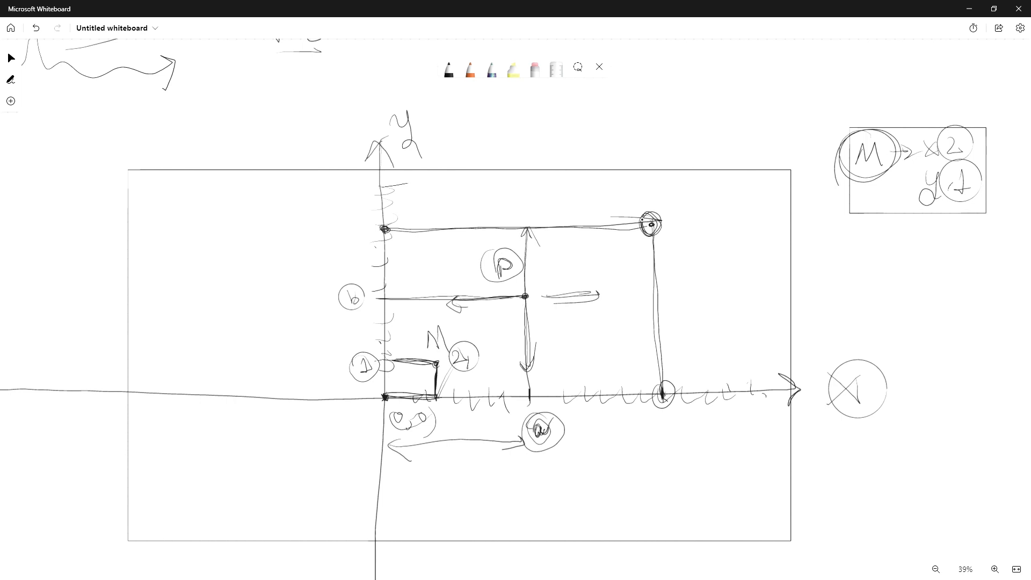
{"action": "mouse_move", "coordinate": [922, 144]}
{"action": "left_mouse_down"}
{"action": "mouse_move", "coordinate": [931, 155]}
{"action": "mouse_move", "coordinate": [920, 166]}
{"action": "mouse_move", "coordinate": [966, 157]}
{"action": "left_mouse_up"}
{"action": "left_click_drag", "start_coordinate": [923, 206], "coordinate": [939, 202]}
{"action": "mouse_move", "coordinate": [958, 127]}
{"action": "left_mouse_down"}
{"action": "mouse_move", "coordinate": [921, 172]}
{"action": "mouse_move", "coordinate": [930, 141]}
{"action": "left_mouse_up"}
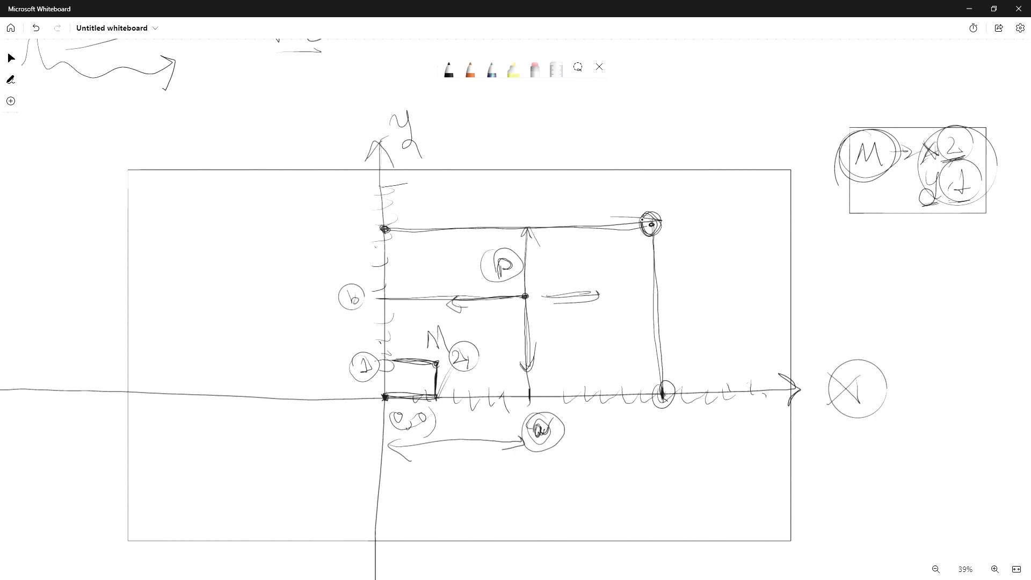
{"action": "left_click_drag", "start_coordinate": [967, 142], "coordinate": [991, 142]}
{"action": "left_click_drag", "start_coordinate": [981, 186], "coordinate": [1013, 183]}
{"action": "left_click_drag", "start_coordinate": [983, 184], "coordinate": [1009, 181]}
Draw a wavy path starting at point P and mark a series of points along it
{"action": "mouse_move", "coordinate": [530, 294]}
{"action": "left_mouse_down"}
{"action": "mouse_move", "coordinate": [519, 304]}
{"action": "mouse_move", "coordinate": [536, 272]}
{"action": "mouse_move", "coordinate": [602, 286]}
{"action": "mouse_move", "coordinate": [652, 246]}
{"action": "mouse_move", "coordinate": [734, 244]}
{"action": "mouse_move", "coordinate": [718, 210]}
{"action": "left_mouse_up"}
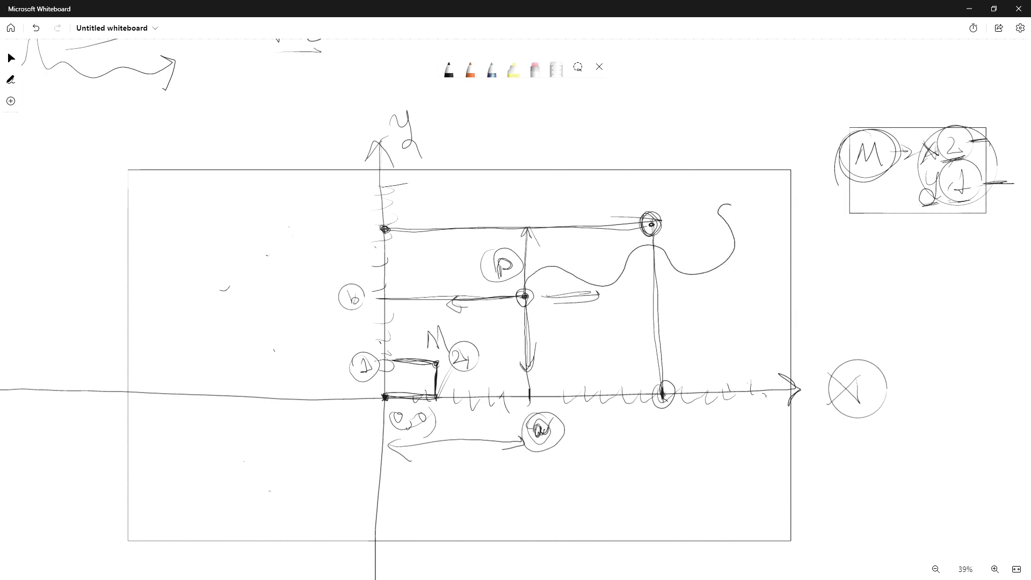
{"action": "mouse_move", "coordinate": [521, 290]}
{"action": "left_mouse_down"}
{"action": "mouse_move", "coordinate": [540, 267]}
{"action": "mouse_move", "coordinate": [593, 283]}
{"action": "mouse_move", "coordinate": [631, 252]}
{"action": "mouse_move", "coordinate": [689, 273]}
{"action": "mouse_move", "coordinate": [718, 200]}
{"action": "mouse_move", "coordinate": [750, 204]}
{"action": "left_mouse_up"}
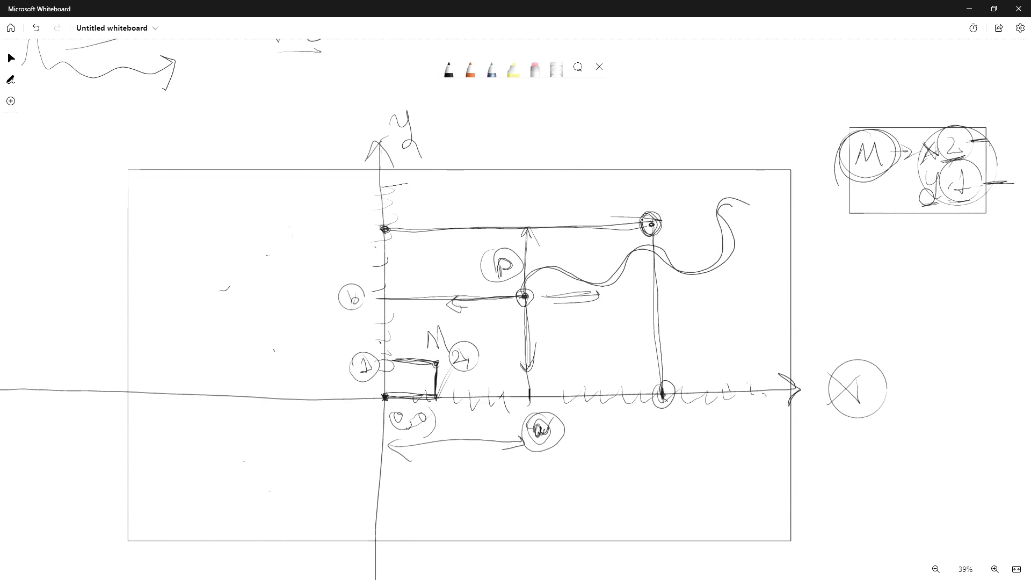
{"action": "mouse_move", "coordinate": [522, 294]}
{"action": "left_mouse_down"}
{"action": "mouse_move", "coordinate": [537, 267]}
{"action": "mouse_move", "coordinate": [620, 284]}
{"action": "mouse_move", "coordinate": [712, 275]}
{"action": "left_mouse_up"}
{"action": "left_click_drag", "start_coordinate": [736, 203], "coordinate": [672, 277]}
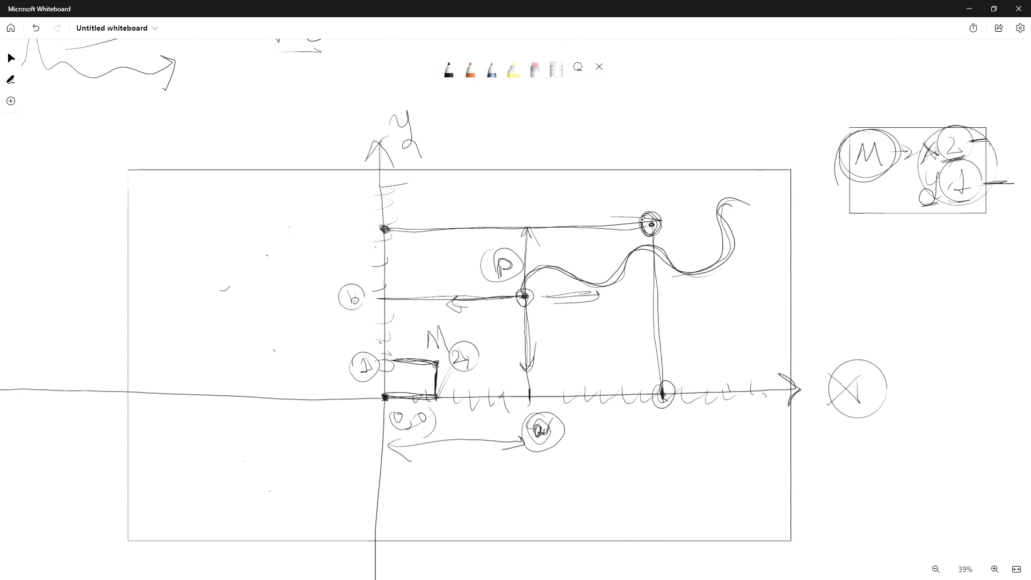
{"action": "mouse_move", "coordinate": [522, 282]}
{"action": "left_mouse_down"}
{"action": "mouse_move", "coordinate": [577, 279]}
{"action": "mouse_move", "coordinate": [535, 270]}
{"action": "mouse_move", "coordinate": [605, 286]}
{"action": "mouse_move", "coordinate": [650, 248]}
{"action": "left_mouse_up"}
{"action": "mouse_move", "coordinate": [656, 250]}
{"action": "left_mouse_down"}
{"action": "mouse_move", "coordinate": [700, 278]}
{"action": "mouse_move", "coordinate": [717, 270]}
{"action": "mouse_move", "coordinate": [718, 204]}
{"action": "left_mouse_up"}
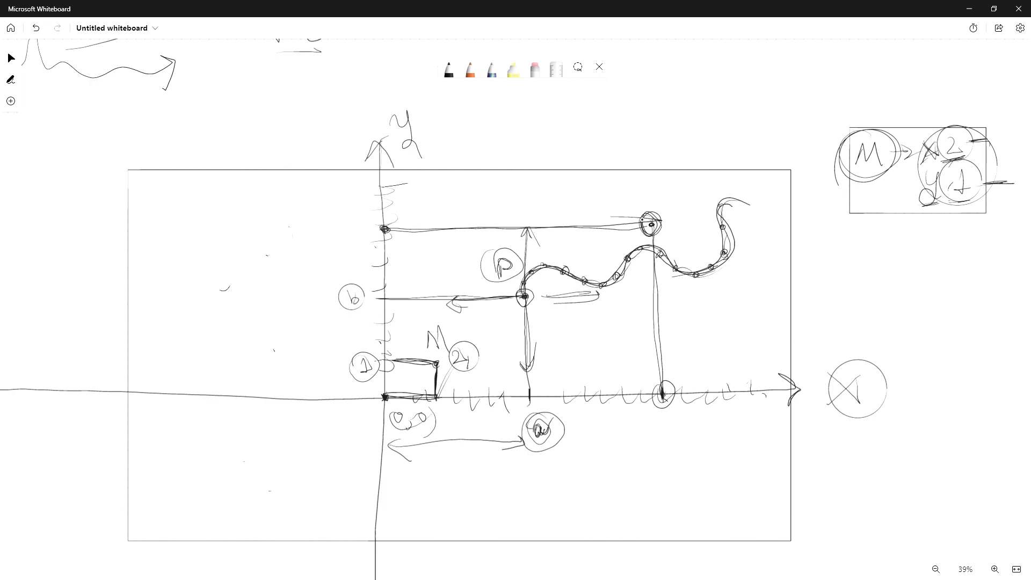
{"action": "mouse_move", "coordinate": [503, 298]}
{"action": "left_mouse_down"}
{"action": "mouse_move", "coordinate": [518, 286]}
{"action": "mouse_move", "coordinate": [545, 304]}
{"action": "left_mouse_up"}
{"action": "mouse_move", "coordinate": [514, 285]}
{"action": "left_mouse_down"}
{"action": "mouse_move", "coordinate": [544, 268]}
{"action": "mouse_move", "coordinate": [599, 293]}
{"action": "left_mouse_up"}
{"action": "mouse_move", "coordinate": [615, 276]}
{"action": "left_mouse_down"}
{"action": "mouse_move", "coordinate": [603, 288]}
{"action": "mouse_move", "coordinate": [621, 263]}
{"action": "mouse_move", "coordinate": [664, 264]}
{"action": "mouse_move", "coordinate": [672, 275]}
{"action": "mouse_move", "coordinate": [659, 278]}
{"action": "left_mouse_up"}
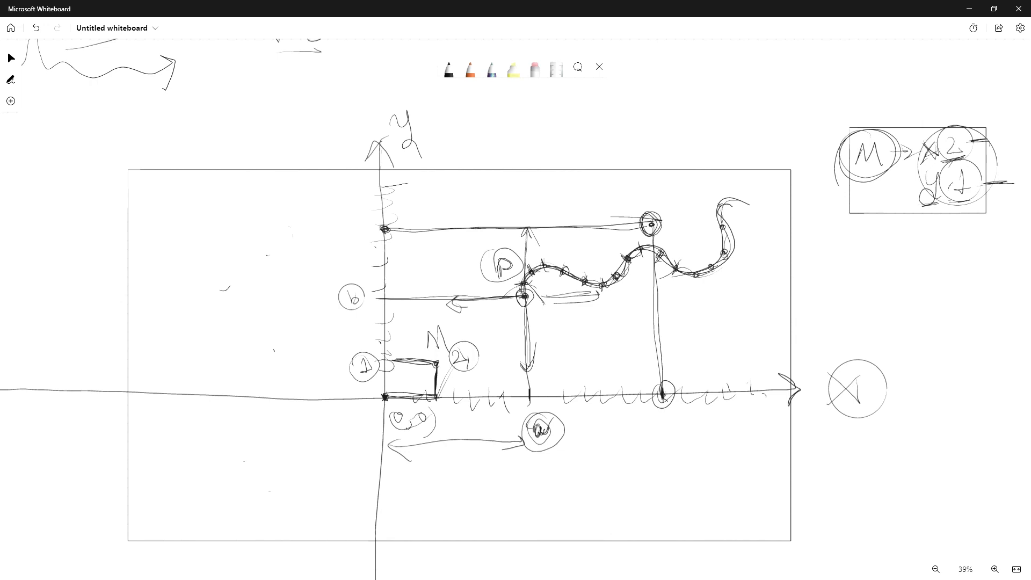
{"action": "mouse_move", "coordinate": [528, 292]}
{"action": "left_mouse_down"}
{"action": "mouse_move", "coordinate": [560, 269]}
{"action": "mouse_move", "coordinate": [665, 259]}
{"action": "mouse_move", "coordinate": [695, 272]}
{"action": "left_mouse_up"}
{"action": "mouse_move", "coordinate": [919, 163]}
{"action": "left_mouse_down"}
{"action": "mouse_move", "coordinate": [965, 152]}
{"action": "mouse_move", "coordinate": [930, 172]}
{"action": "left_mouse_up"}
{"action": "mouse_move", "coordinate": [930, 169]}
{"action": "left_mouse_down"}
{"action": "mouse_move", "coordinate": [986, 196]}
{"action": "mouse_move", "coordinate": [979, 167]}
{"action": "left_mouse_up"}
{"action": "mouse_move", "coordinate": [522, 296]}
{"action": "left_mouse_down"}
{"action": "mouse_move", "coordinate": [528, 269]}
{"action": "mouse_move", "coordinate": [614, 279]}
{"action": "mouse_move", "coordinate": [665, 267]}
{"action": "mouse_move", "coordinate": [722, 213]}
{"action": "left_mouse_up"}
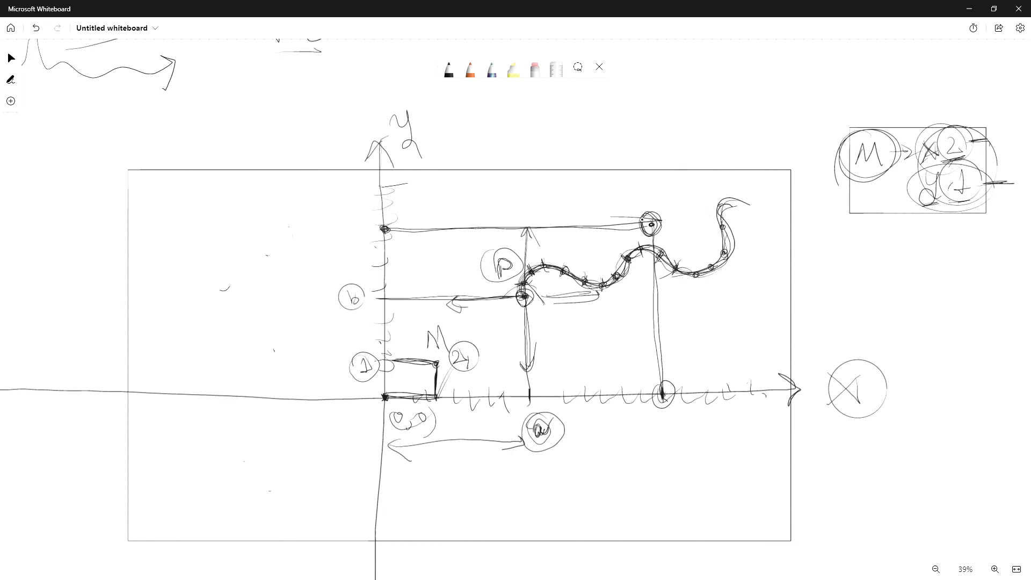
Write the label 2D inside an ellipse beside the X axis label
{"action": "left_click_drag", "start_coordinate": [837, 297], "coordinate": [874, 316]}
{"action": "left_click_drag", "start_coordinate": [875, 293], "coordinate": [871, 317]}
{"action": "mouse_move", "coordinate": [840, 277]}
{"action": "left_mouse_down"}
{"action": "mouse_move", "coordinate": [919, 293]}
{"action": "mouse_move", "coordinate": [849, 277]}
{"action": "left_mouse_up"}
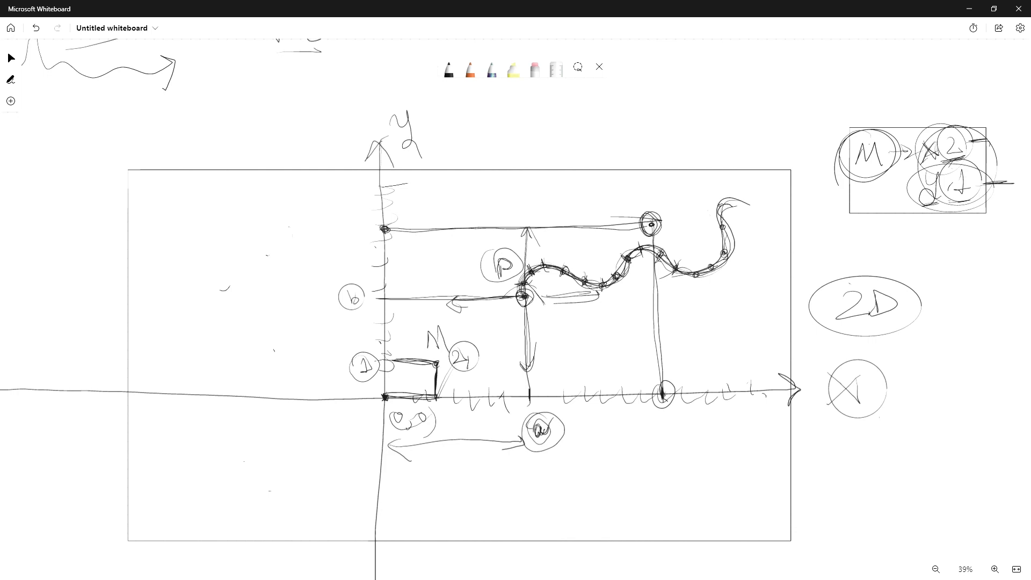
{"action": "scroll", "coordinate": [515, 309], "scroll_direction": "down", "scroll_amount": 2}
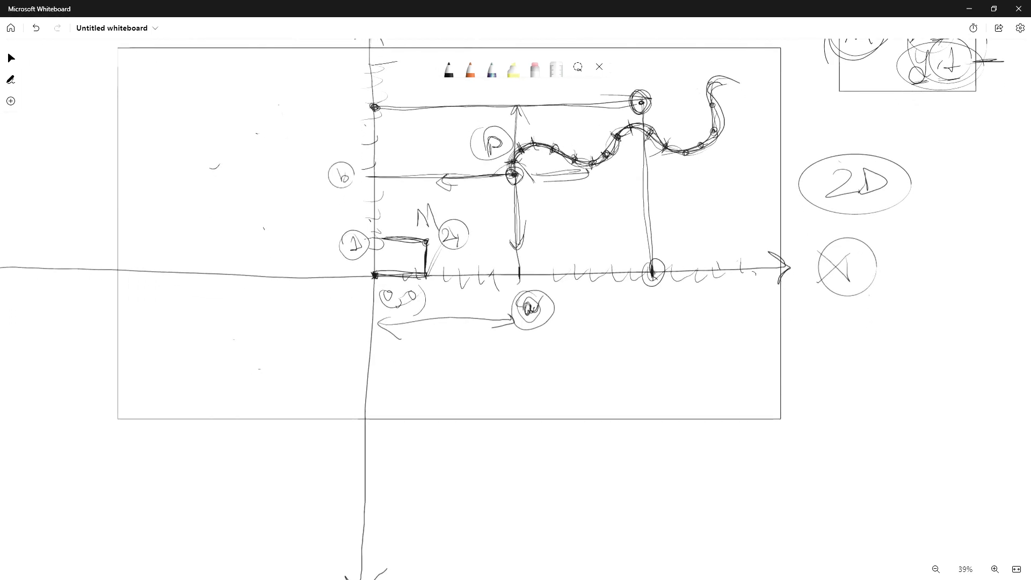
{"action": "scroll", "coordinate": [515, 309], "scroll_direction": "up", "scroll_amount": 2}
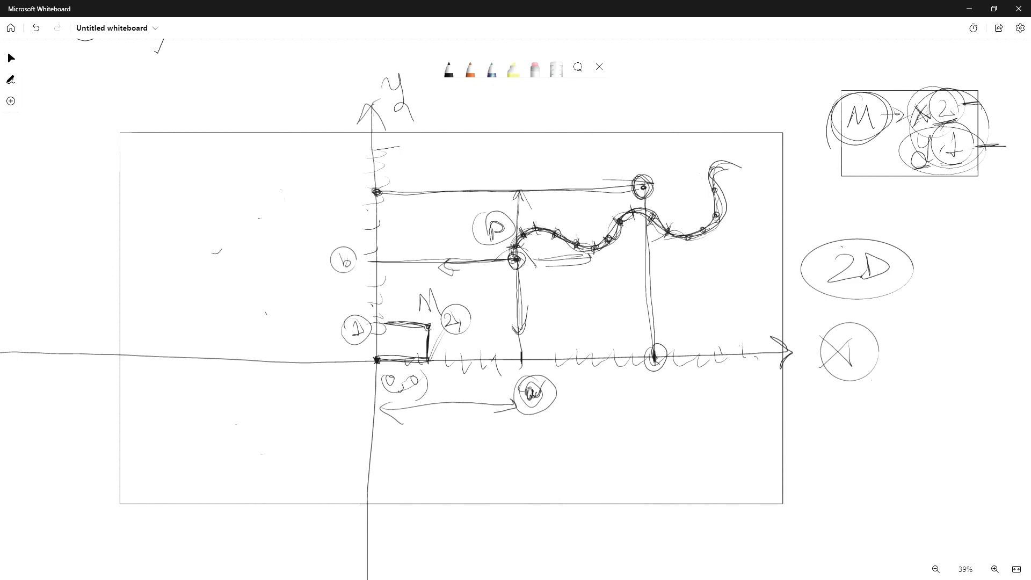
Underline the X label, circle the y label, and draw a diagonal z axis arrow labelled Z
{"action": "left_click_drag", "start_coordinate": [851, 320], "coordinate": [872, 318]}
{"action": "mouse_move", "coordinate": [392, 62]}
{"action": "left_mouse_down"}
{"action": "mouse_move", "coordinate": [376, 122]}
{"action": "mouse_move", "coordinate": [387, 60]}
{"action": "left_mouse_up"}
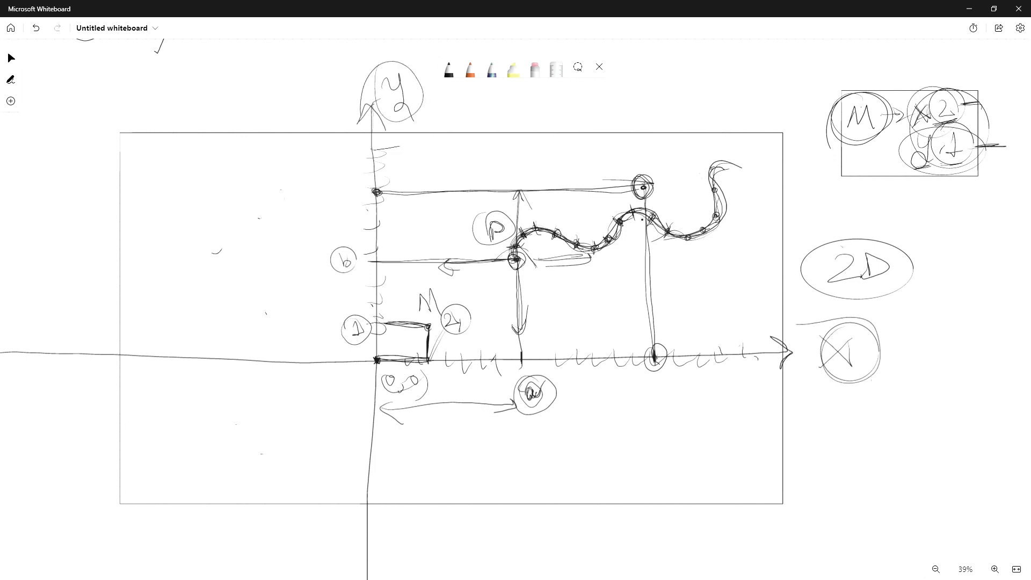
{"action": "mouse_move", "coordinate": [423, 278]}
{"action": "left_mouse_down"}
{"action": "mouse_move", "coordinate": [250, 543]}
{"action": "mouse_move", "coordinate": [290, 529]}
{"action": "left_mouse_up"}
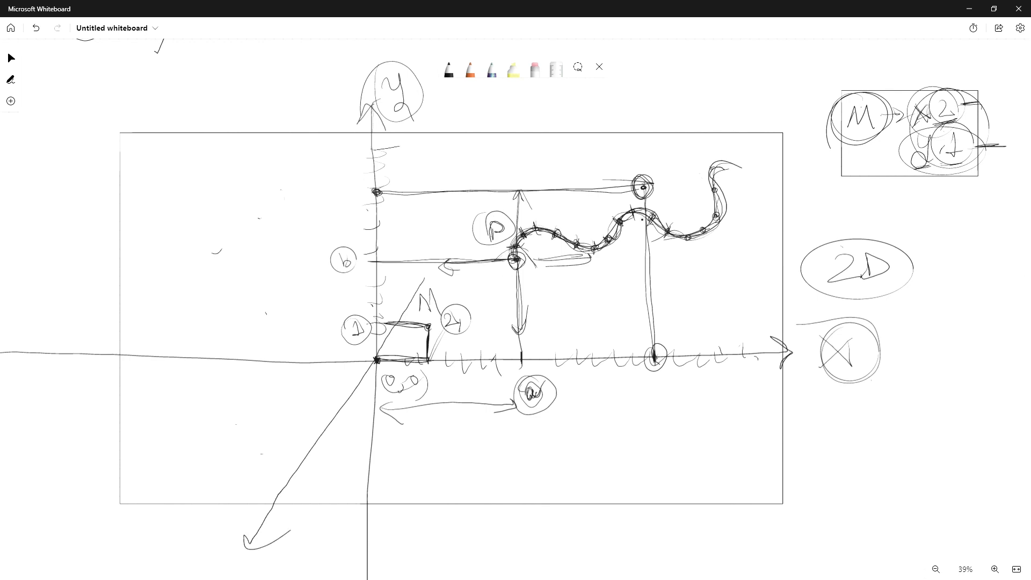
{"action": "left_click_drag", "start_coordinate": [422, 276], "coordinate": [429, 322]}
{"action": "mouse_move", "coordinate": [186, 537]}
{"action": "left_mouse_down"}
{"action": "mouse_move", "coordinate": [188, 555]}
{"action": "mouse_move", "coordinate": [215, 554]}
{"action": "left_mouse_up"}
{"action": "mouse_move", "coordinate": [192, 525]}
{"action": "left_mouse_down"}
{"action": "mouse_move", "coordinate": [189, 568]}
{"action": "mouse_move", "coordinate": [177, 532]}
{"action": "left_mouse_up"}
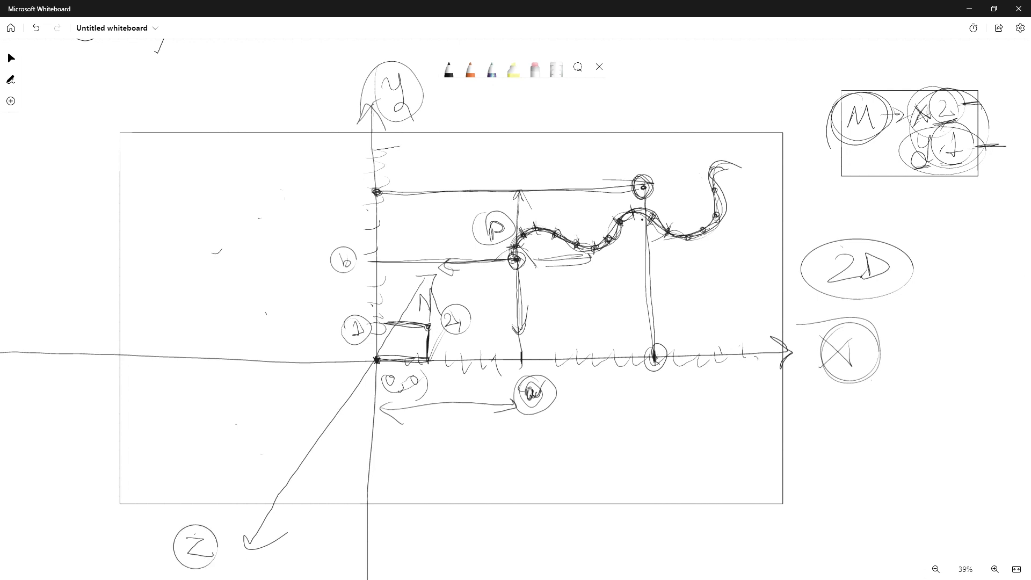
Sketch a wireframe cube from a point left of the y axis, reaching toward the z axis
{"action": "left_click_drag", "start_coordinate": [235, 275], "coordinate": [224, 439]}
{"action": "key", "text": "ctrl+z"}
{"action": "mouse_move", "coordinate": [236, 280]}
{"action": "left_mouse_down"}
{"action": "mouse_move", "coordinate": [236, 423]}
{"action": "mouse_move", "coordinate": [324, 428]}
{"action": "left_mouse_up"}
{"action": "left_click_drag", "start_coordinate": [236, 423], "coordinate": [275, 367]}
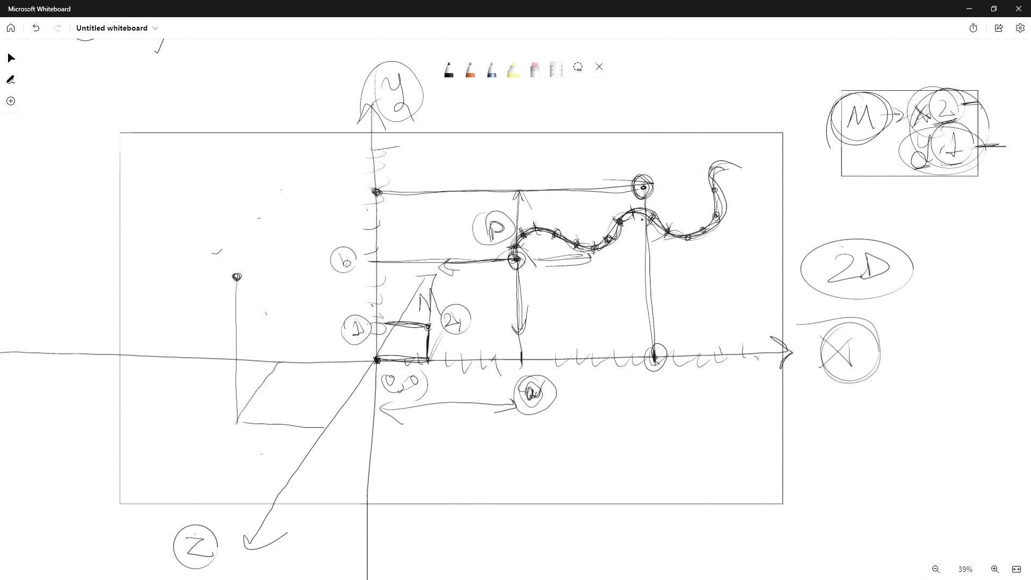
{"action": "mouse_move", "coordinate": [237, 276]}
{"action": "left_mouse_down"}
{"action": "mouse_move", "coordinate": [277, 228]}
{"action": "mouse_move", "coordinate": [282, 363]}
{"action": "mouse_move", "coordinate": [293, 228]}
{"action": "mouse_move", "coordinate": [373, 231]}
{"action": "left_mouse_up"}
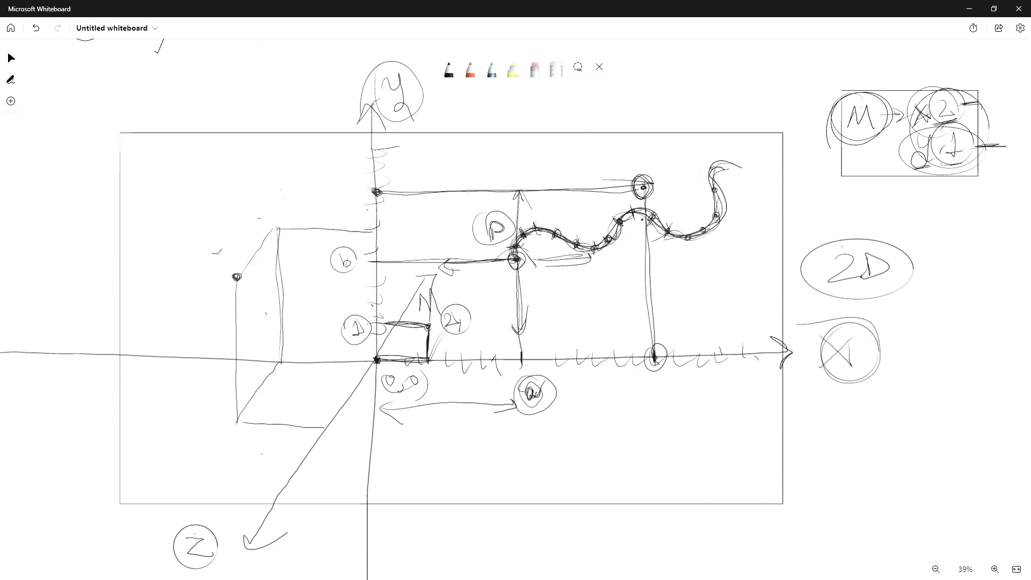
{"action": "left_click_drag", "start_coordinate": [237, 276], "coordinate": [355, 280]}
{"action": "mouse_move", "coordinate": [376, 232]}
{"action": "left_mouse_down"}
{"action": "mouse_move", "coordinate": [333, 290]}
{"action": "mouse_move", "coordinate": [336, 423]}
{"action": "left_mouse_up"}
{"action": "left_click_drag", "start_coordinate": [252, 542], "coordinate": [349, 384]}
{"action": "left_click_drag", "start_coordinate": [313, 455], "coordinate": [386, 332]}
{"action": "mouse_move", "coordinate": [334, 279]}
{"action": "left_mouse_down"}
{"action": "mouse_move", "coordinate": [329, 375]}
{"action": "mouse_move", "coordinate": [331, 281]}
{"action": "left_mouse_up"}
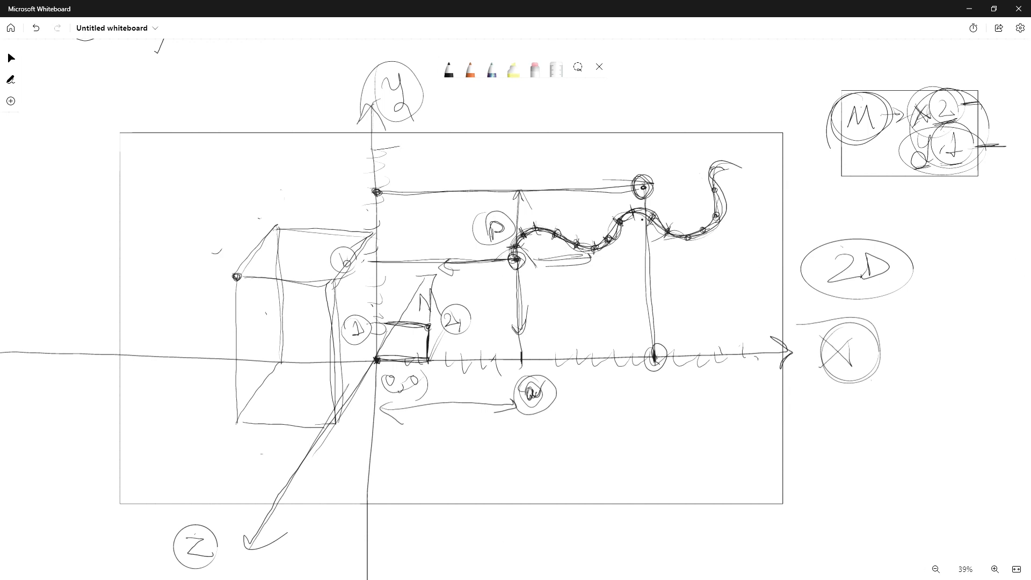
Reinforce the cube's vertical and horizontal edges and circle its upper-left corner point
{"action": "left_click_drag", "start_coordinate": [237, 282], "coordinate": [236, 424]}
{"action": "mouse_move", "coordinate": [280, 363]}
{"action": "left_mouse_down"}
{"action": "mouse_move", "coordinate": [237, 422]}
{"action": "mouse_move", "coordinate": [340, 423]}
{"action": "left_mouse_up"}
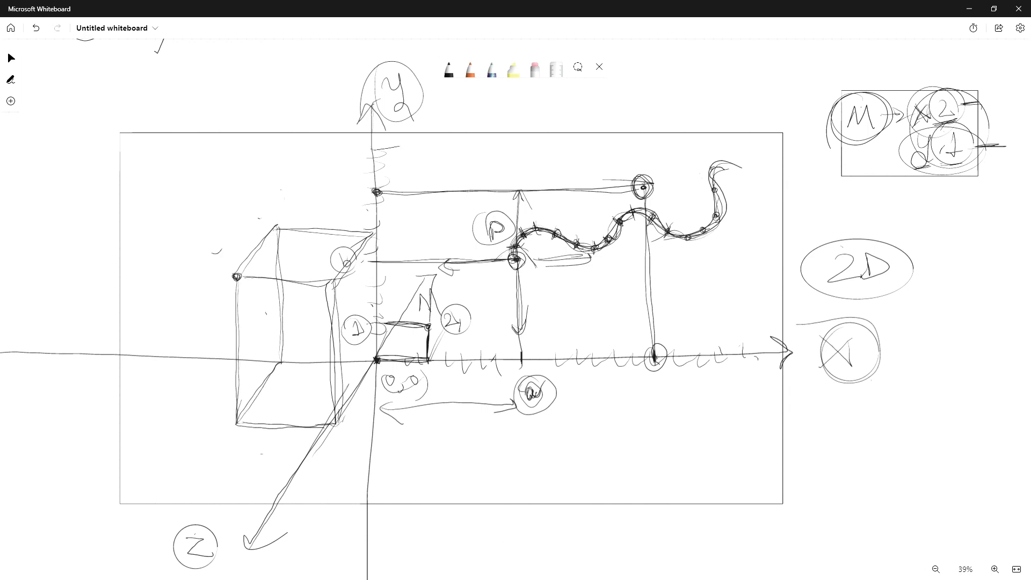
{"action": "left_click_drag", "start_coordinate": [343, 358], "coordinate": [339, 409]}
{"action": "mouse_move", "coordinate": [279, 362]}
{"action": "left_mouse_down"}
{"action": "mouse_move", "coordinate": [375, 361]}
{"action": "mouse_move", "coordinate": [290, 361]}
{"action": "left_mouse_up"}
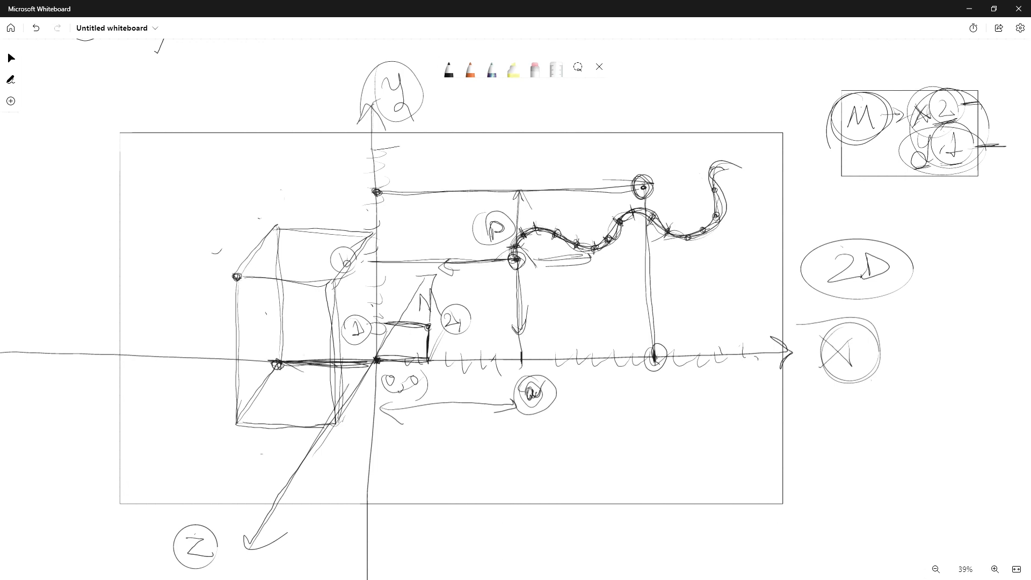
{"action": "mouse_move", "coordinate": [243, 278]}
{"action": "left_mouse_down"}
{"action": "mouse_move", "coordinate": [324, 285]}
{"action": "mouse_move", "coordinate": [315, 275]}
{"action": "left_mouse_up"}
{"action": "left_click_drag", "start_coordinate": [278, 225], "coordinate": [372, 232]}
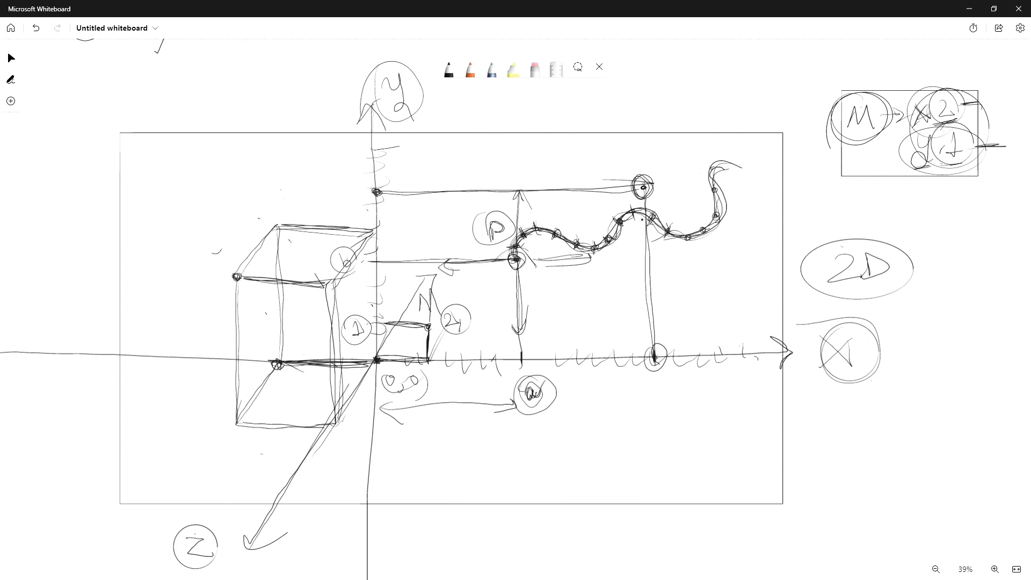
{"action": "left_click_drag", "start_coordinate": [240, 423], "coordinate": [344, 424]}
{"action": "left_click_drag", "start_coordinate": [326, 355], "coordinate": [374, 363]}
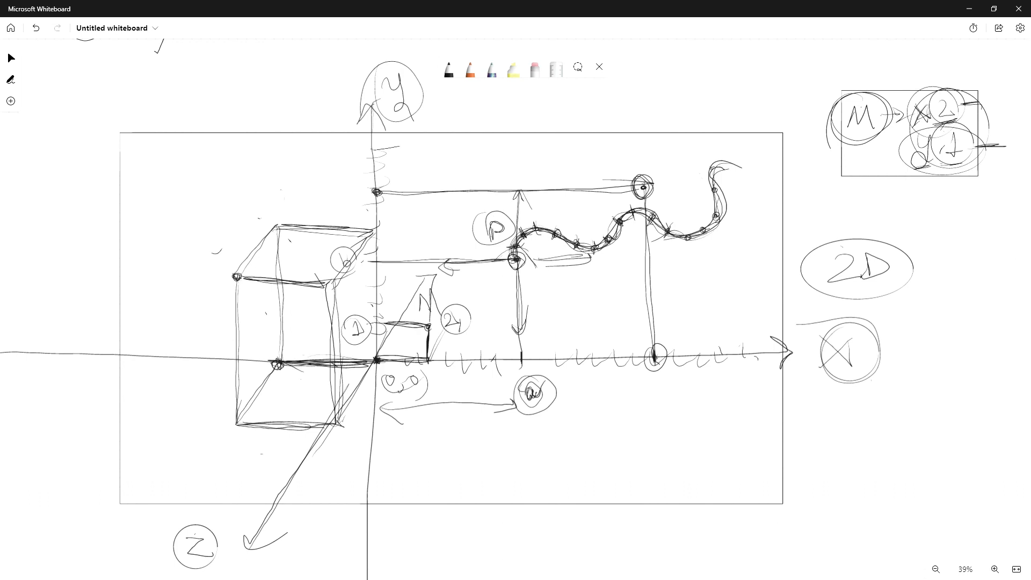
{"action": "left_click_drag", "start_coordinate": [210, 280], "coordinate": [231, 299]}
{"action": "left_click_drag", "start_coordinate": [291, 364], "coordinate": [371, 363]}
{"action": "mouse_move", "coordinate": [302, 364]}
{"action": "left_mouse_down"}
{"action": "mouse_move", "coordinate": [376, 361]}
{"action": "mouse_move", "coordinate": [360, 362]}
{"action": "left_mouse_up"}
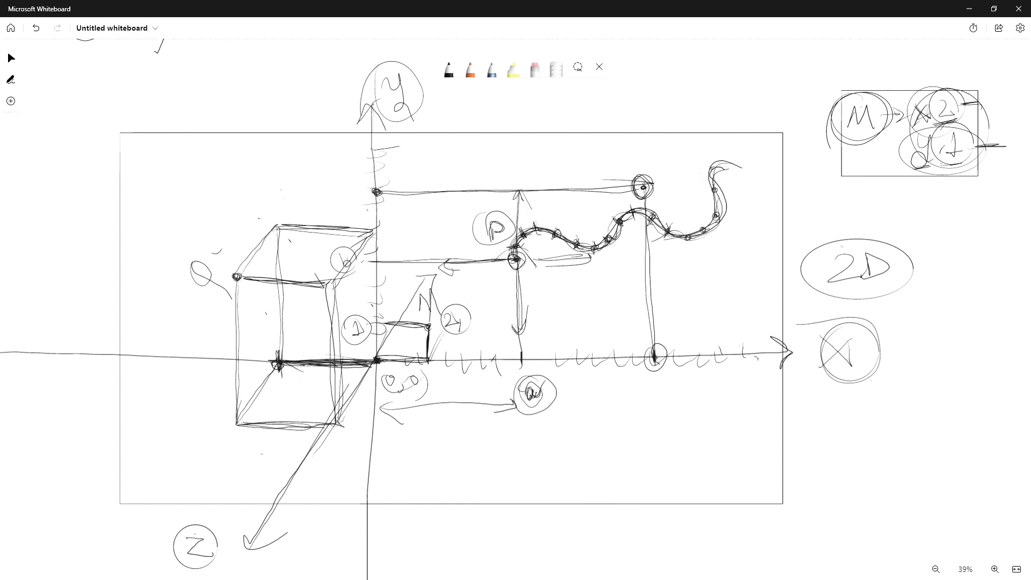
Retrace the cube's vertical edges and add the diagonal edges joining its front and back faces
{"action": "left_click_drag", "start_coordinate": [279, 227], "coordinate": [280, 361]}
{"action": "mouse_move", "coordinate": [281, 360]}
{"action": "left_mouse_down"}
{"action": "mouse_move", "coordinate": [280, 229]}
{"action": "mouse_move", "coordinate": [275, 376]}
{"action": "left_mouse_up"}
{"action": "left_click_drag", "start_coordinate": [279, 280], "coordinate": [279, 334]}
{"action": "left_click_drag", "start_coordinate": [237, 281], "coordinate": [237, 409]}
{"action": "left_click_drag", "start_coordinate": [235, 314], "coordinate": [234, 416]}
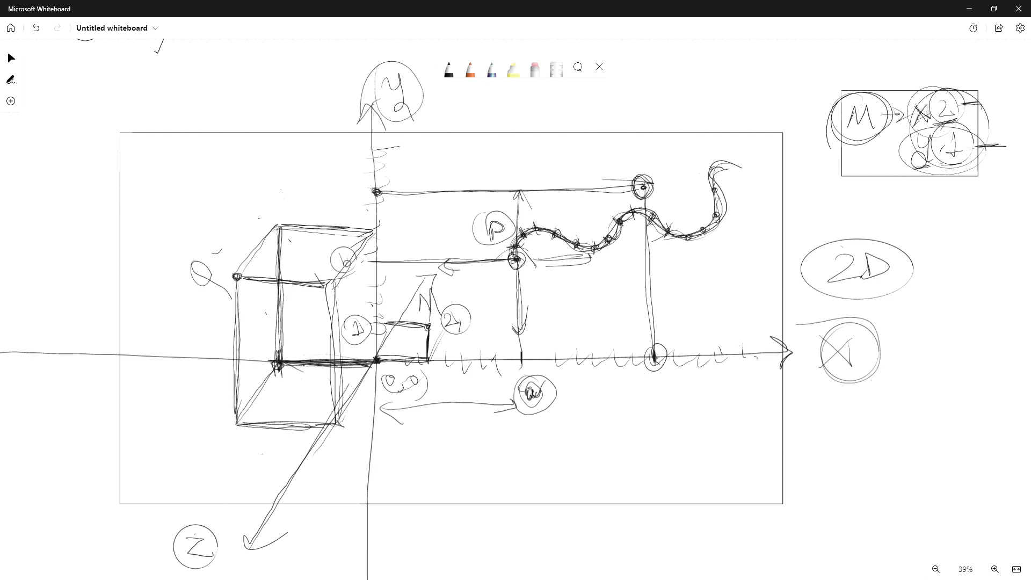
{"action": "left_click_drag", "start_coordinate": [237, 280], "coordinate": [237, 316]}
{"action": "left_click_drag", "start_coordinate": [237, 312], "coordinate": [236, 429]}
{"action": "mouse_move", "coordinate": [235, 374]}
{"action": "left_mouse_down"}
{"action": "mouse_move", "coordinate": [235, 403]}
{"action": "mouse_move", "coordinate": [324, 425]}
{"action": "left_mouse_up"}
{"action": "left_click_drag", "start_coordinate": [251, 429], "coordinate": [328, 427]}
{"action": "mouse_move", "coordinate": [376, 364]}
{"action": "left_mouse_down"}
{"action": "mouse_move", "coordinate": [326, 435]}
{"action": "mouse_move", "coordinate": [331, 428]}
{"action": "left_mouse_up"}
{"action": "left_click_drag", "start_coordinate": [278, 366], "coordinate": [237, 423]}
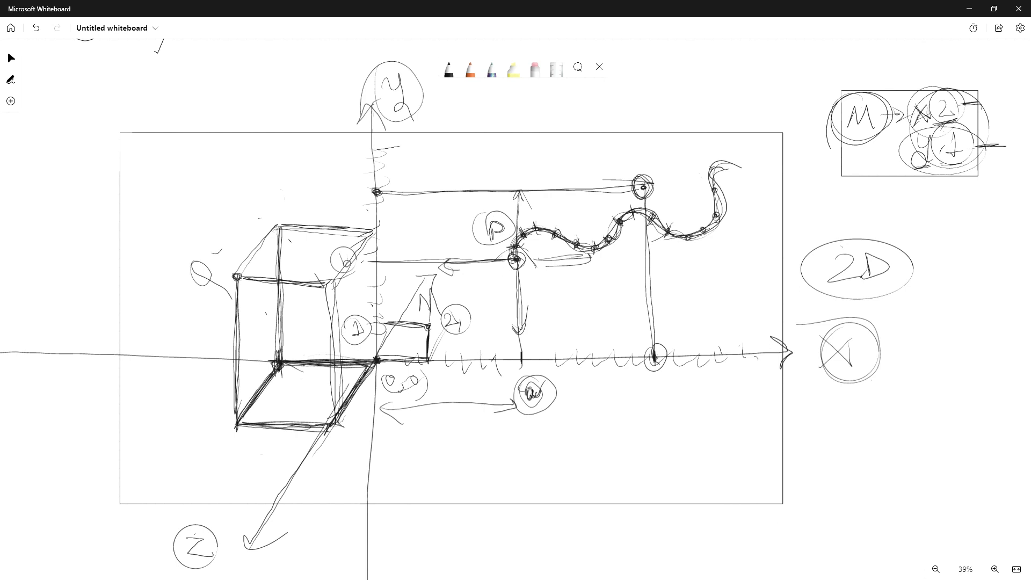
{"action": "mouse_move", "coordinate": [271, 233]}
{"action": "left_mouse_down"}
{"action": "mouse_move", "coordinate": [235, 278]}
{"action": "mouse_move", "coordinate": [242, 272]}
{"action": "left_mouse_up"}
{"action": "left_click_drag", "start_coordinate": [372, 234], "coordinate": [332, 280]}
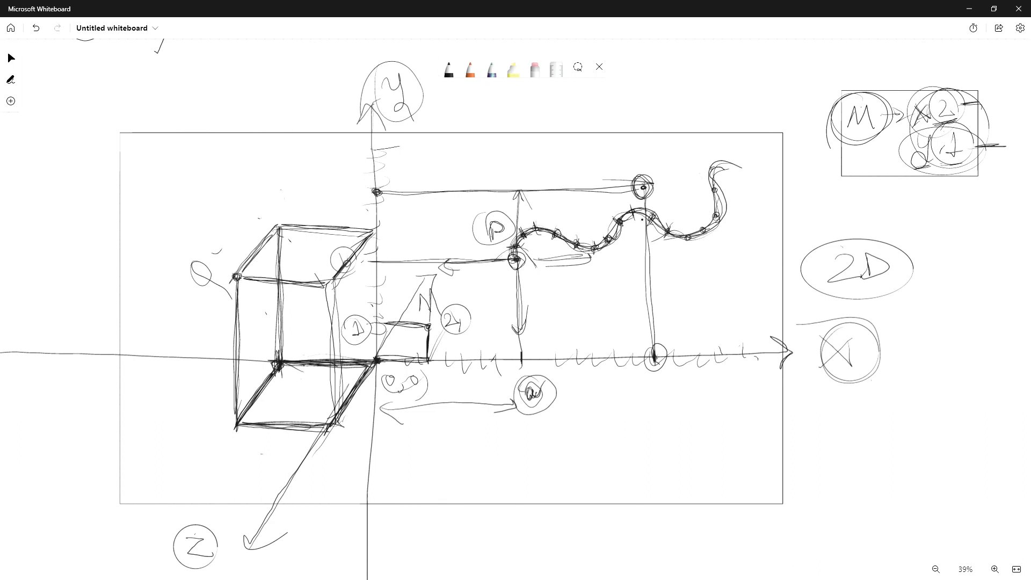
Write the label 3D inside a large circle below the 2D label
{"action": "left_click_drag", "start_coordinate": [836, 417], "coordinate": [844, 454]}
{"action": "left_click_drag", "start_coordinate": [885, 415], "coordinate": [891, 443]}
{"action": "mouse_move", "coordinate": [840, 402]}
{"action": "left_mouse_down"}
{"action": "mouse_move", "coordinate": [945, 432]}
{"action": "mouse_move", "coordinate": [847, 397]}
{"action": "left_mouse_up"}
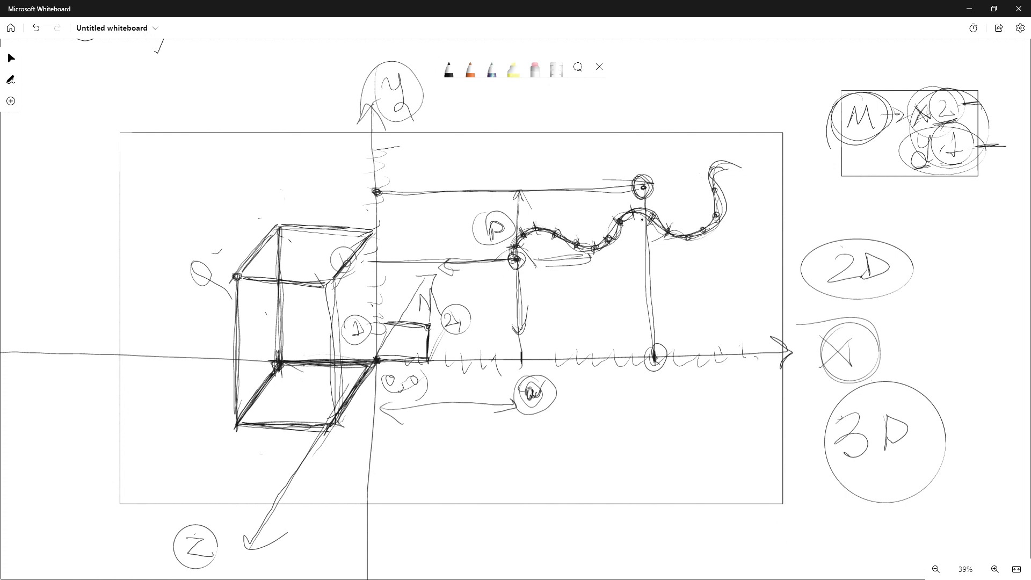
Switch to HatchXR and select the Sphere, Cylinder and then Box layers in the scene
{"action": "key", "text": "alt+Tab"}
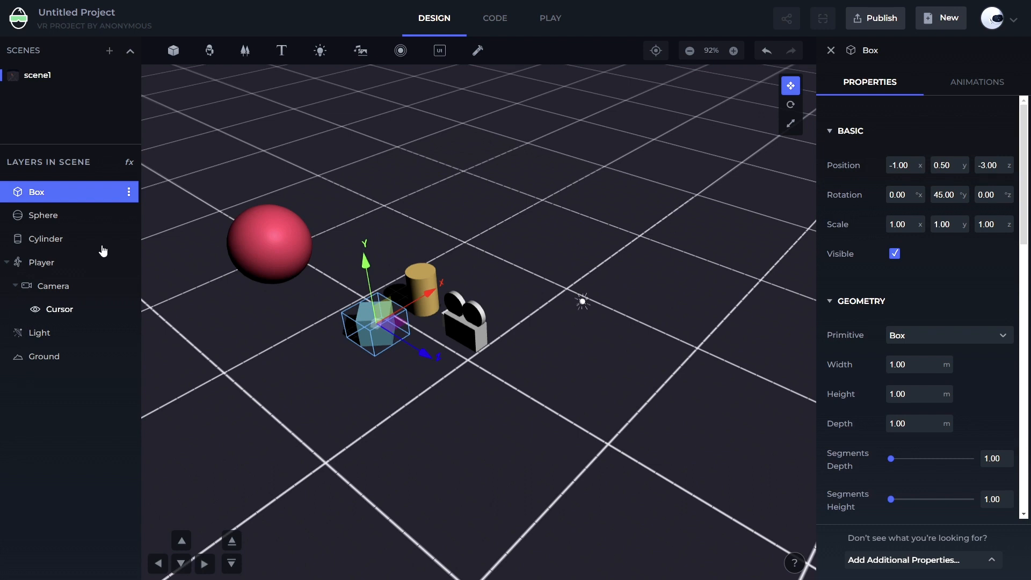
{"action": "left_click", "coordinate": [61, 214]}
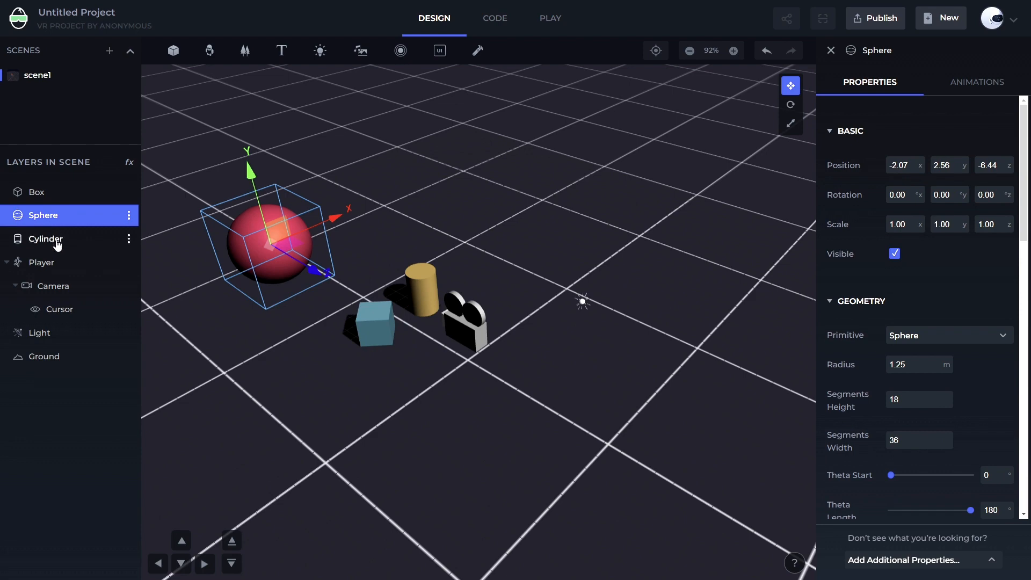
{"action": "left_click", "coordinate": [58, 239]}
{"action": "left_click", "coordinate": [45, 202]}
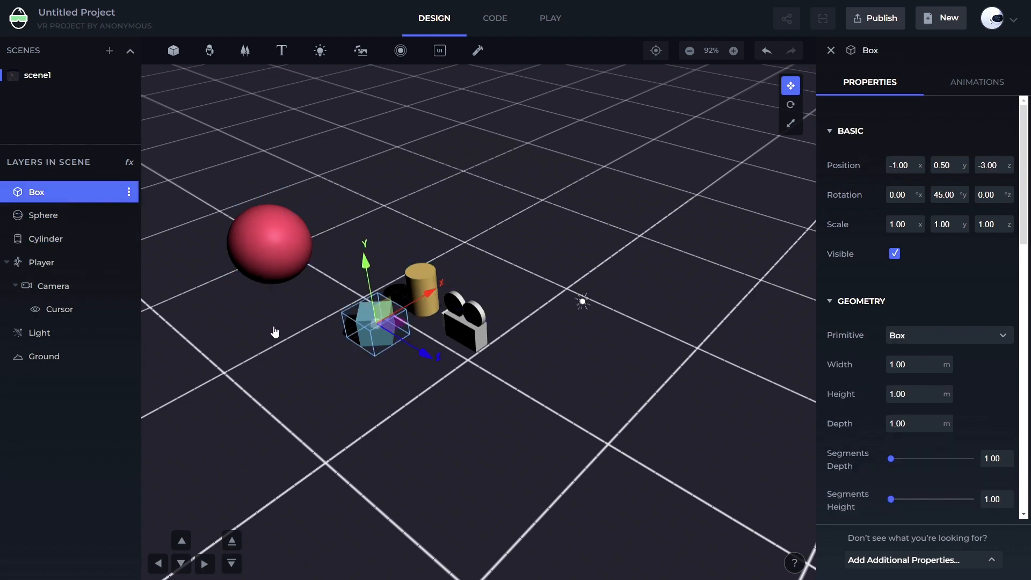
{"action": "left_click_drag", "start_coordinate": [276, 333], "coordinate": [279, 396]}
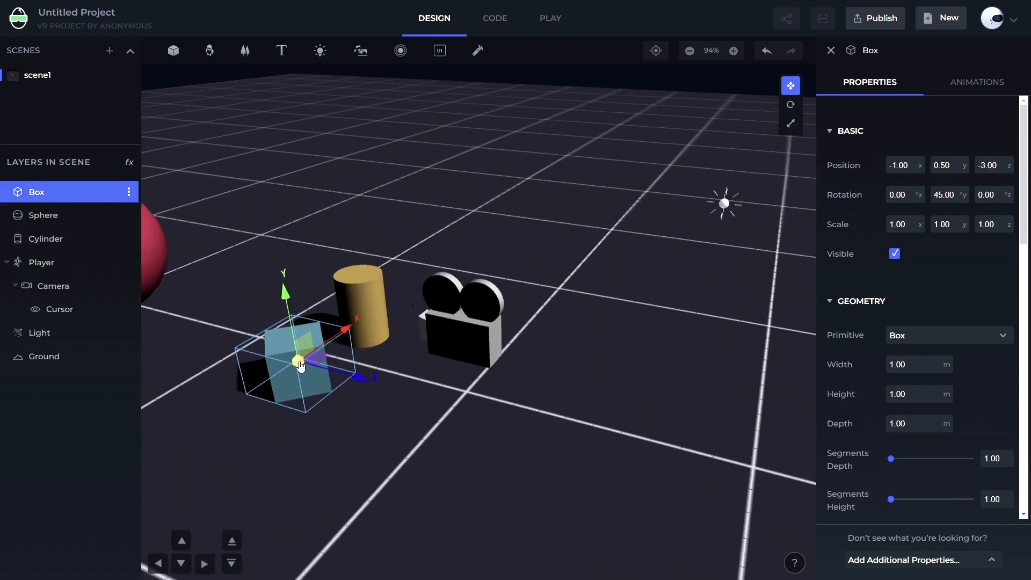
Select the cylinder and then the sphere in the viewport to inspect their position values
{"action": "scroll", "coordinate": [298, 367], "scroll_direction": "up", "scroll_amount": 5}
{"action": "scroll", "coordinate": [376, 400], "scroll_direction": "down", "scroll_amount": 4}
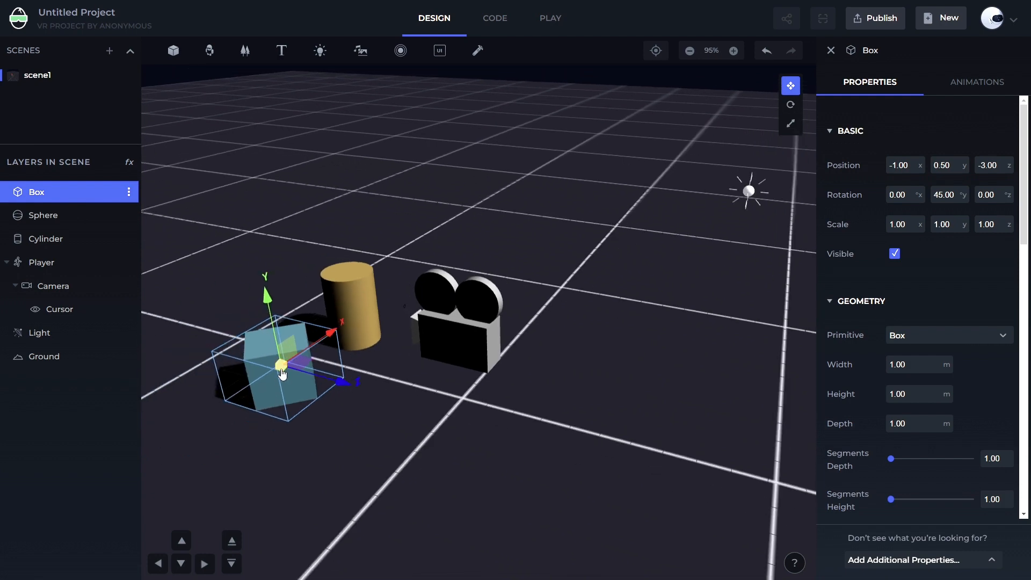
{"action": "scroll", "coordinate": [298, 363], "scroll_direction": "down", "scroll_amount": 3}
{"action": "scroll", "coordinate": [279, 365], "scroll_direction": "up", "scroll_amount": 3}
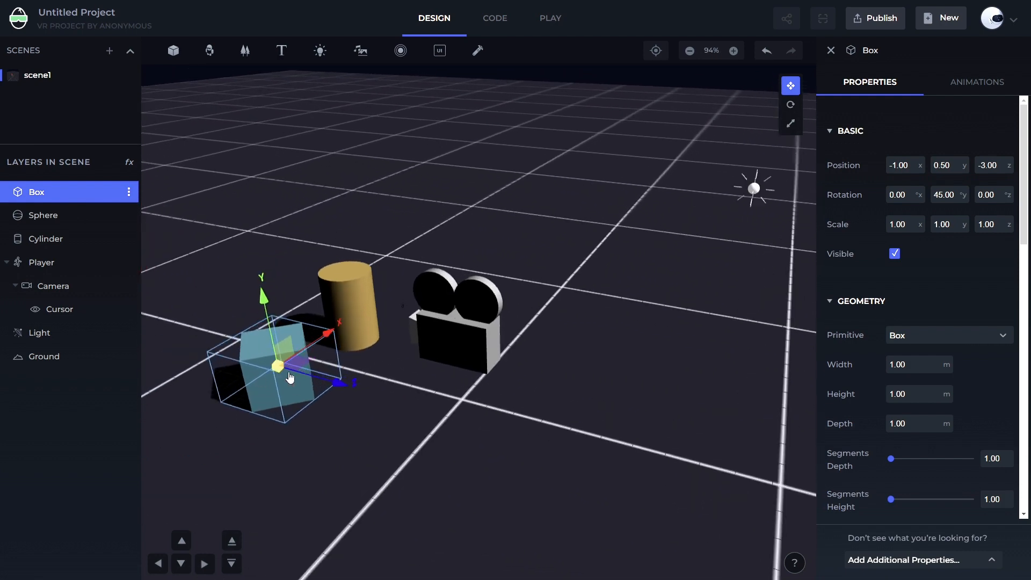
{"action": "left_click", "coordinate": [334, 314]}
{"action": "scroll", "coordinate": [322, 301], "scroll_direction": "down", "scroll_amount": 3}
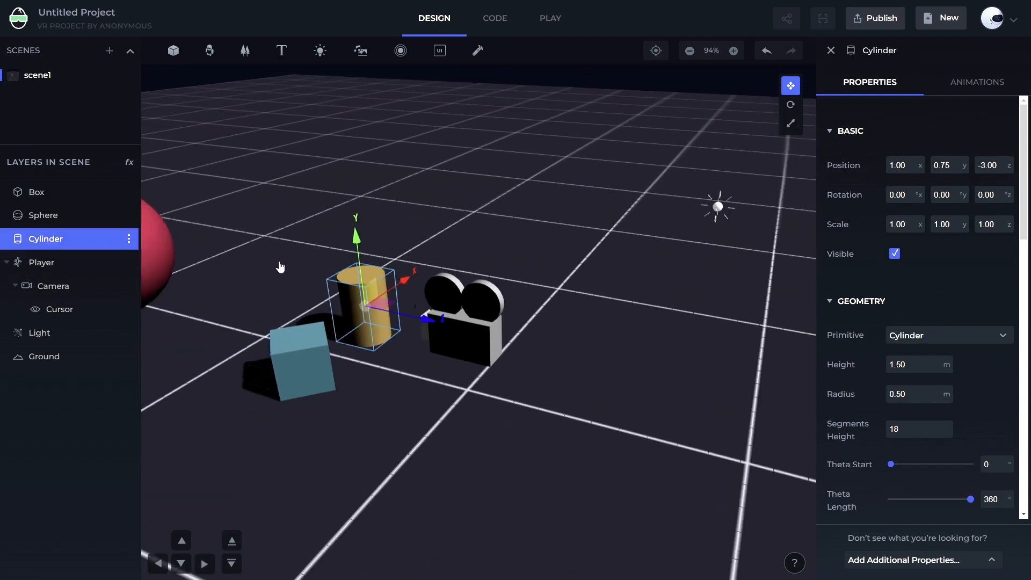
{"action": "left_click", "coordinate": [169, 271]}
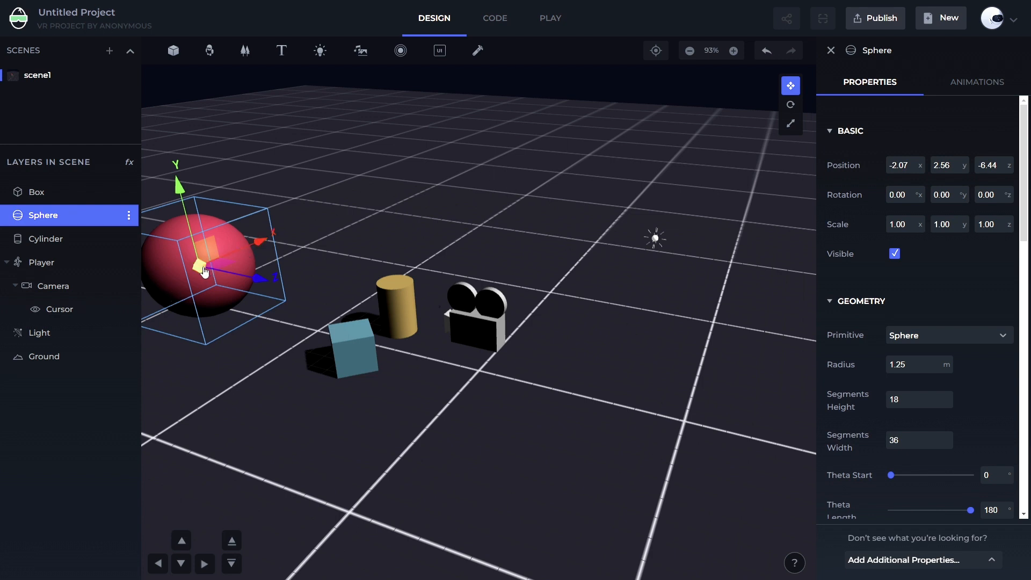
Select the box, the cylinder and the box again, then the Player layer, to compare their transforms
{"action": "left_click", "coordinate": [305, 366]}
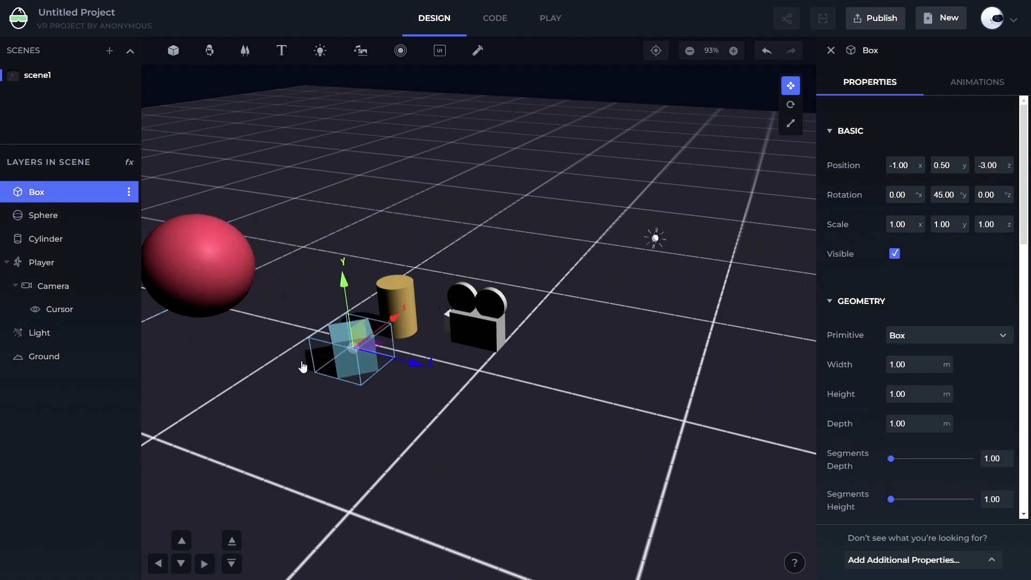
{"action": "left_click", "coordinate": [204, 298]}
{"action": "left_click", "coordinate": [359, 354]}
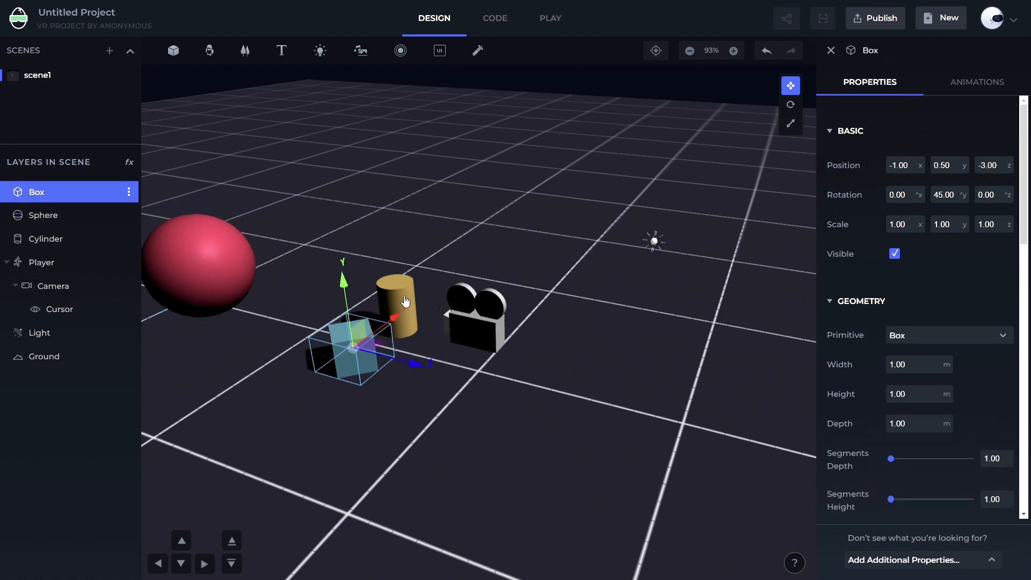
{"action": "left_click", "coordinate": [403, 304]}
{"action": "left_click", "coordinate": [372, 366]}
{"action": "left_click", "coordinate": [36, 263]}
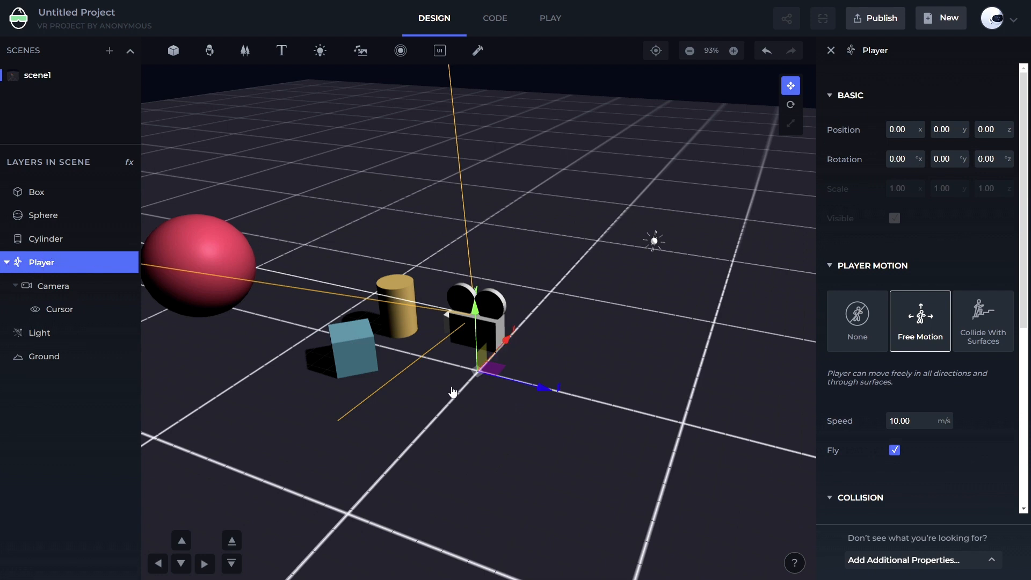
Select the box and the cylinder in the viewport, then the Box layer, to review their positions
{"action": "scroll", "coordinate": [451, 390], "scroll_direction": "up", "scroll_amount": 2}
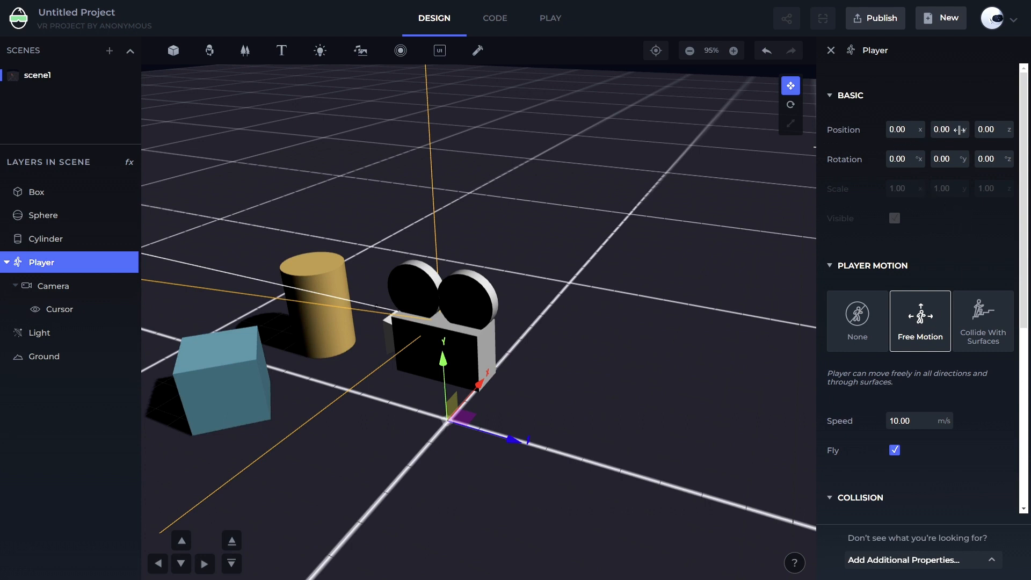
{"action": "scroll", "coordinate": [639, 216], "scroll_direction": "down", "scroll_amount": 1}
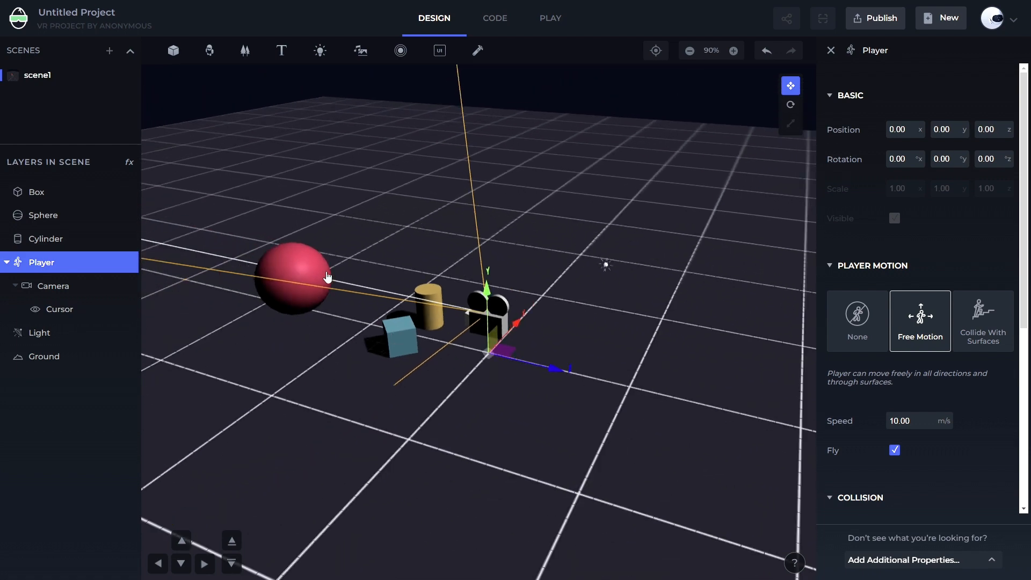
{"action": "left_click", "coordinate": [327, 278]}
{"action": "left_click", "coordinate": [402, 343]}
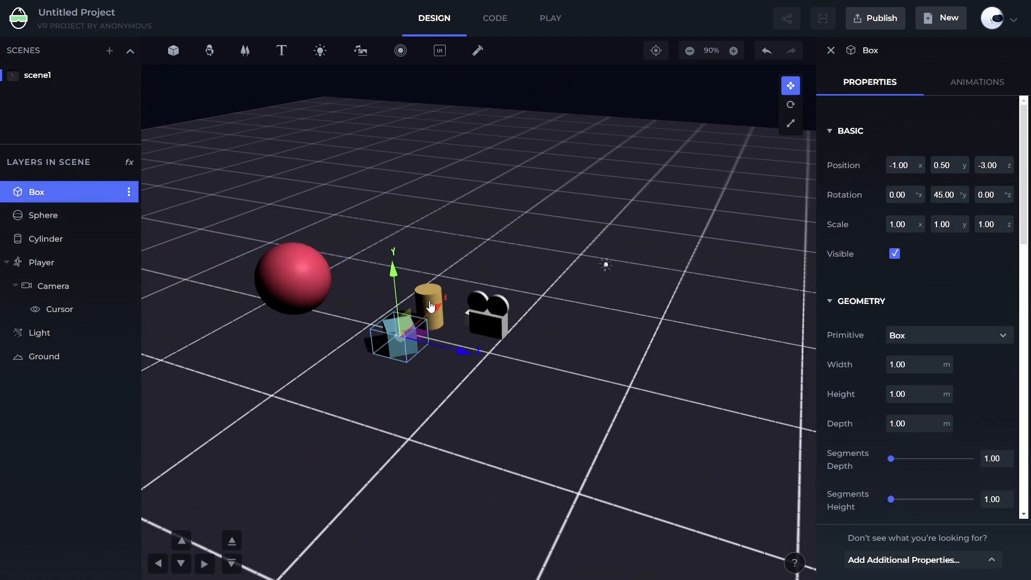
{"action": "left_click", "coordinate": [428, 305]}
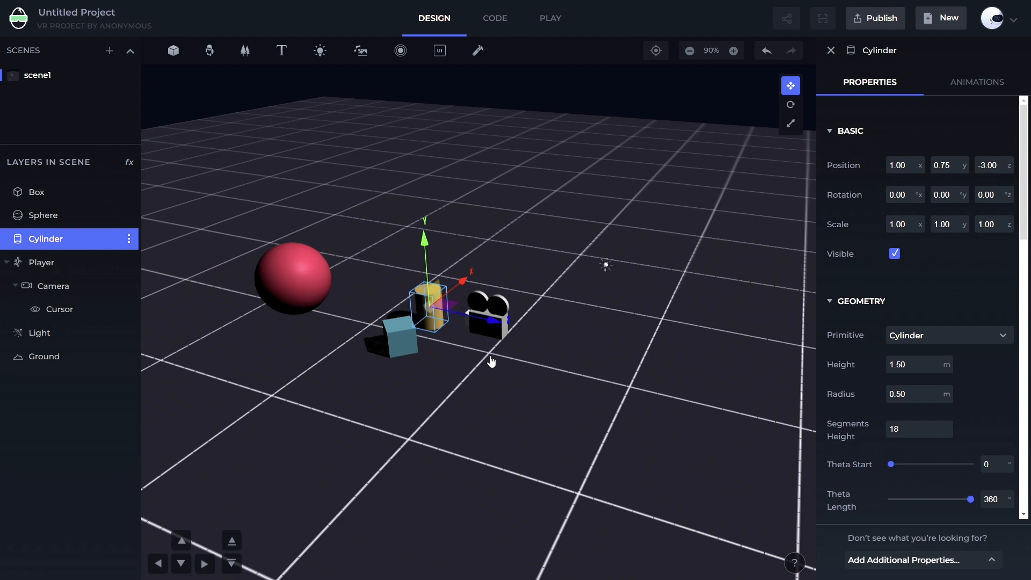
{"action": "left_click", "coordinate": [36, 197]}
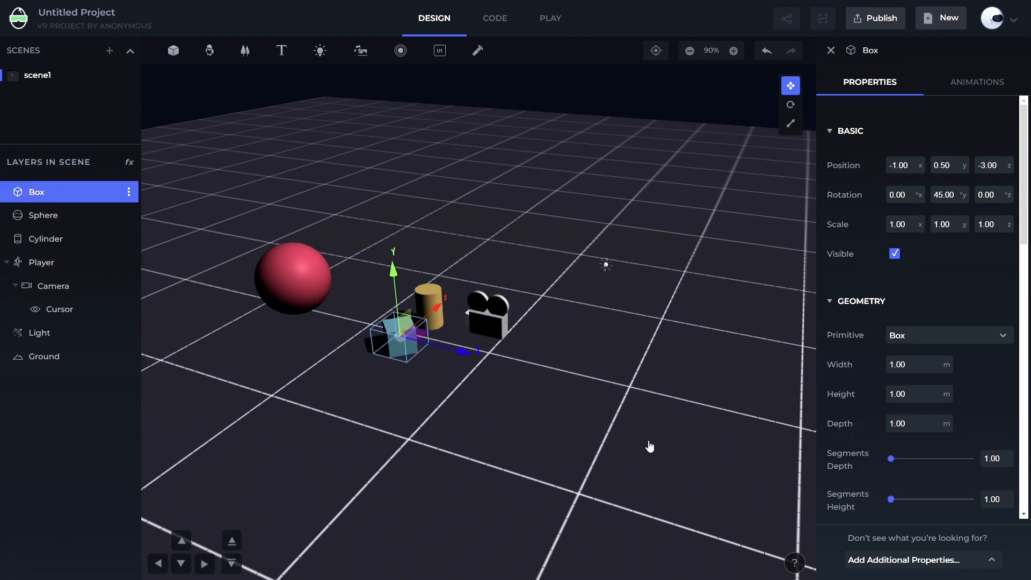
Orbit and zoom the scene around the selected box to examine it from several angles
{"action": "left_click_drag", "start_coordinate": [649, 444], "coordinate": [439, 360]}
{"action": "scroll", "coordinate": [439, 359], "scroll_direction": "up", "scroll_amount": 3}
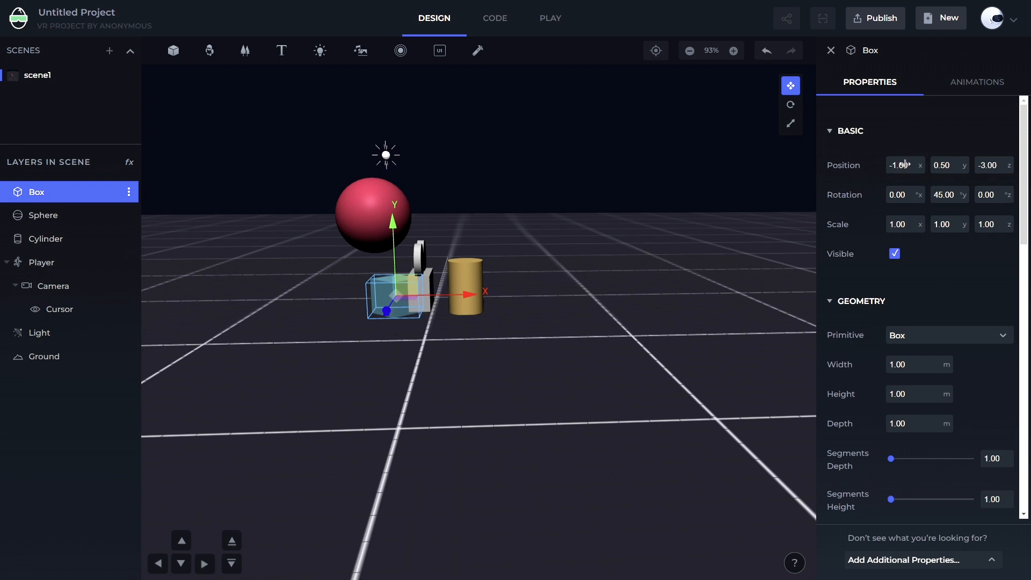
{"action": "left_click_drag", "start_coordinate": [442, 361], "coordinate": [476, 297]}
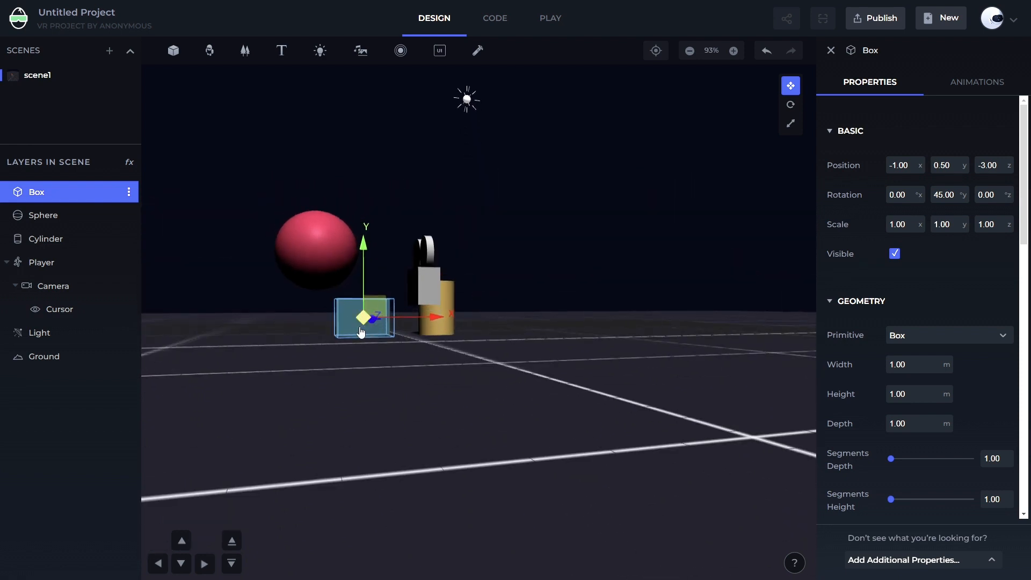
{"action": "left_click_drag", "start_coordinate": [613, 372], "coordinate": [582, 368]}
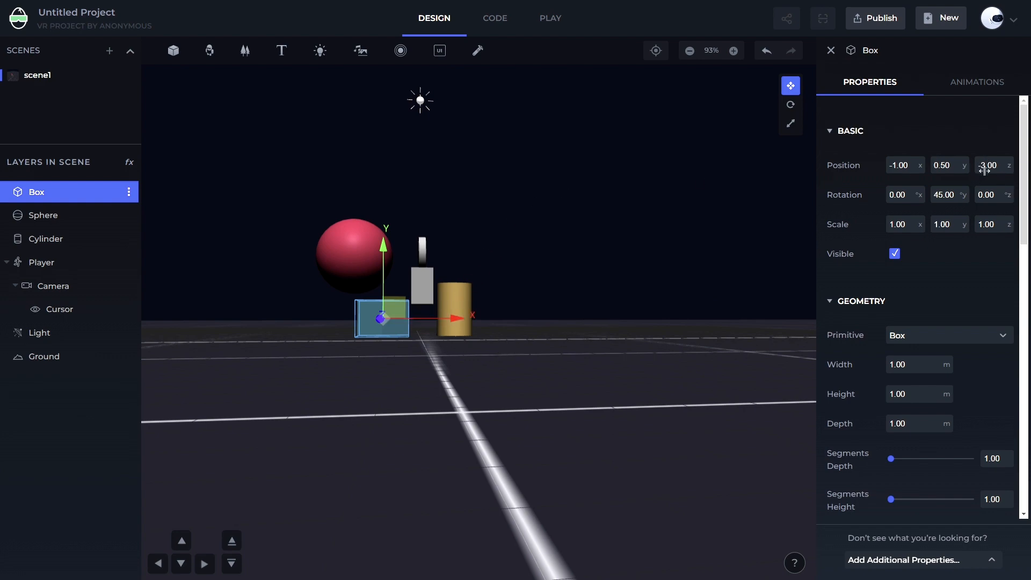
{"action": "left_click_drag", "start_coordinate": [329, 414], "coordinate": [617, 428]}
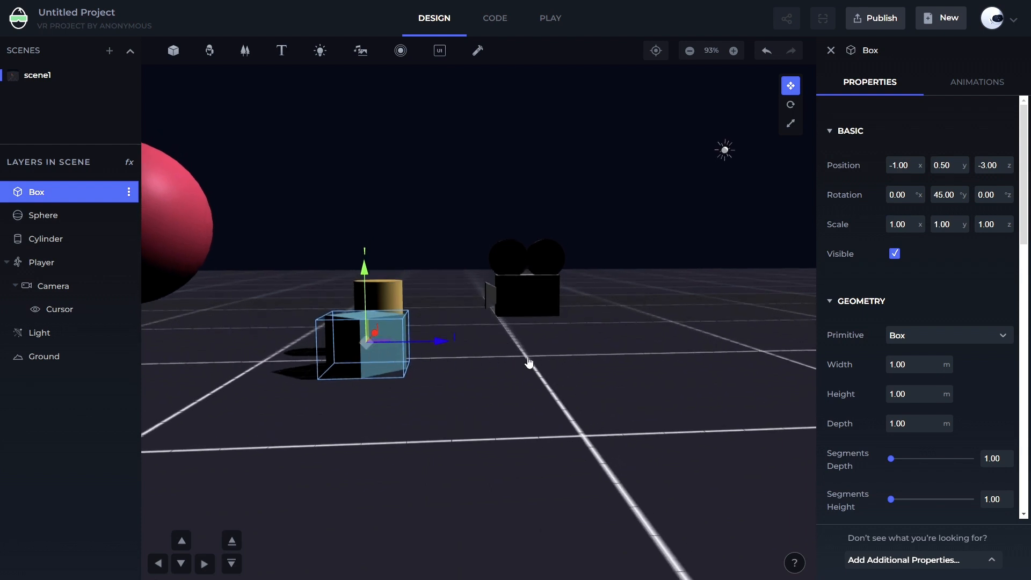
{"action": "scroll", "coordinate": [402, 360], "scroll_direction": "down", "scroll_amount": 3}
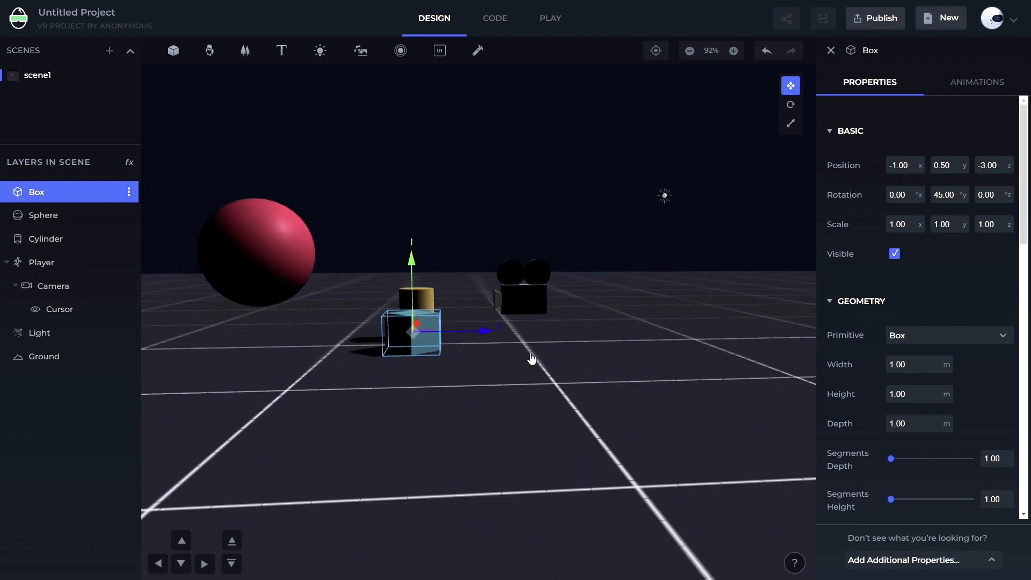
{"action": "left_click_drag", "start_coordinate": [532, 357], "coordinate": [361, 369]}
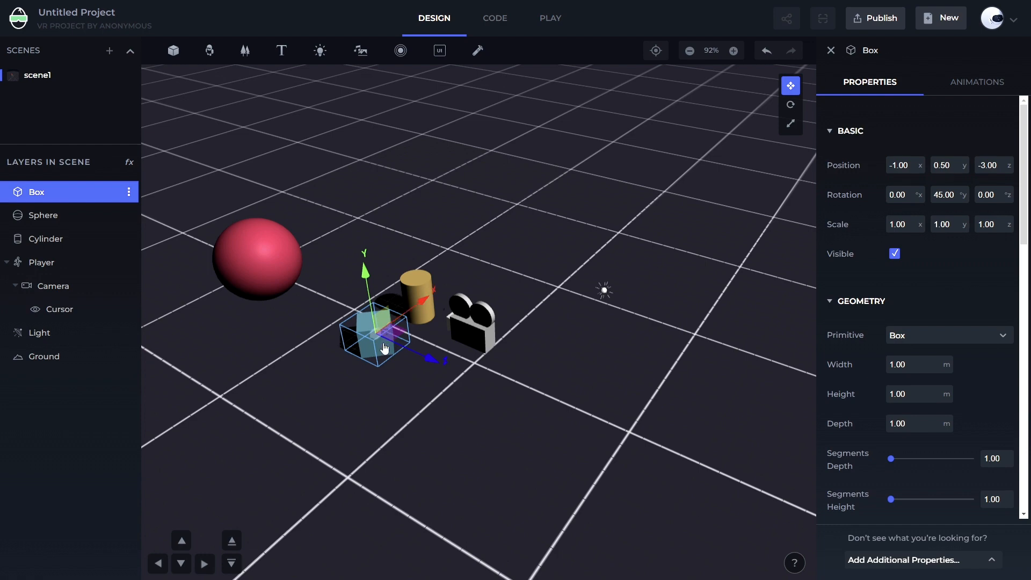
{"action": "left_click_drag", "start_coordinate": [260, 430], "coordinate": [329, 370]}
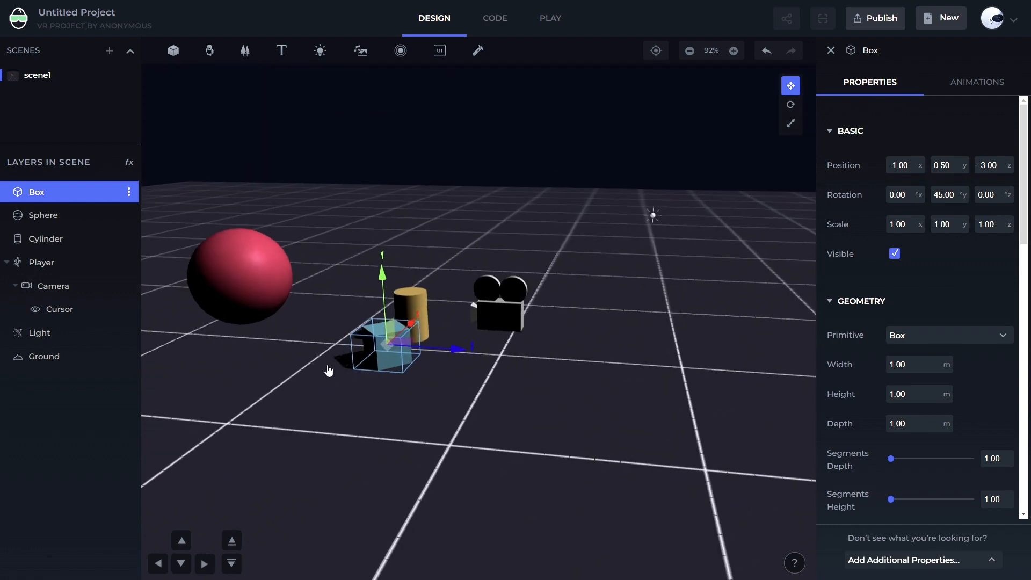
{"action": "scroll", "coordinate": [327, 381], "scroll_direction": "down", "scroll_amount": 3}
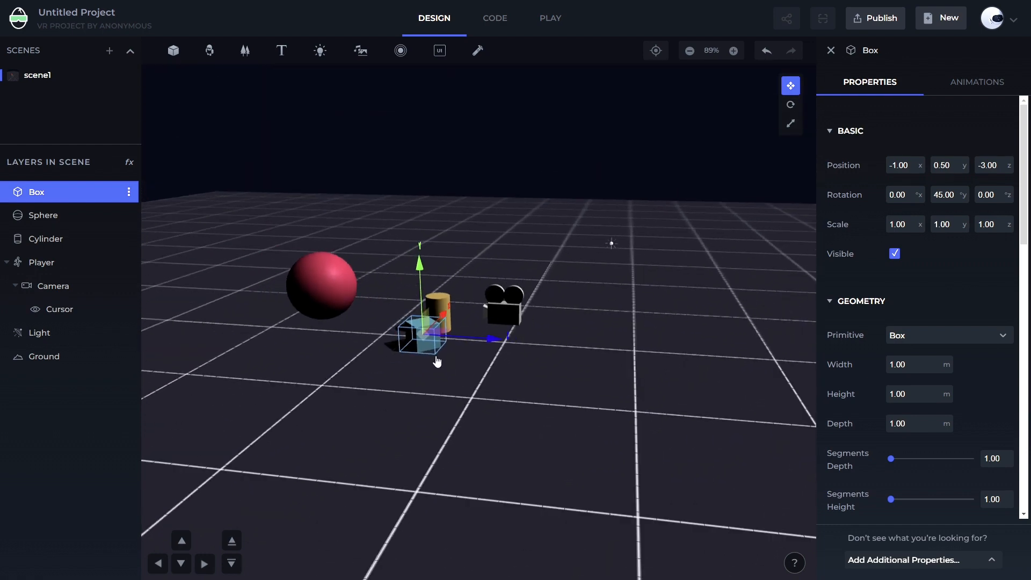
{"action": "scroll", "coordinate": [604, 274], "scroll_direction": "up", "scroll_amount": 3}
{"action": "left_click_drag", "start_coordinate": [602, 333], "coordinate": [529, 357]}
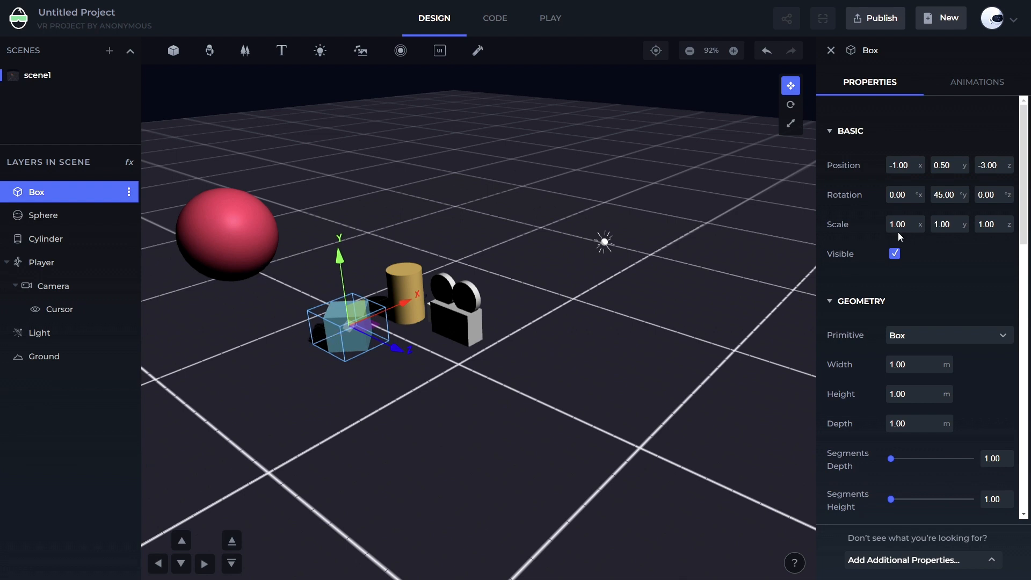
Scrub the box's X scale to about 3.30 and set its Y rotation to 0
{"action": "mouse_move", "coordinate": [898, 226]}
{"action": "left_mouse_down"}
{"action": "mouse_move", "coordinate": [926, 223]}
{"action": "mouse_move", "coordinate": [894, 237]}
{"action": "mouse_move", "coordinate": [911, 228]}
{"action": "left_mouse_up"}
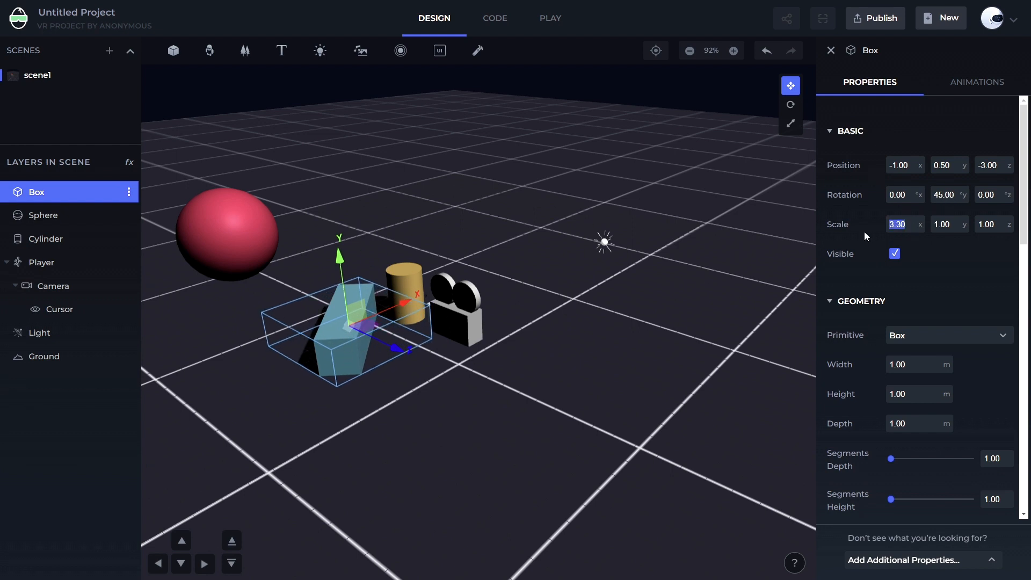
{"action": "left_click", "coordinate": [946, 195]}
{"action": "key", "text": "Return"}
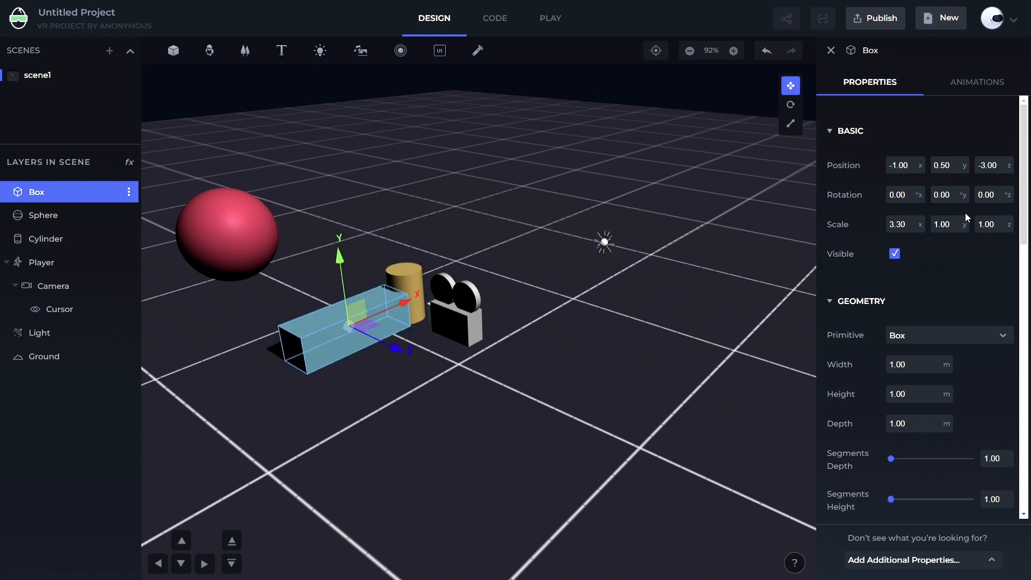
Scrub the box's scale values larger, then set its X, Y and Z scale to 1
{"action": "left_click_drag", "start_coordinate": [909, 225], "coordinate": [993, 224]}
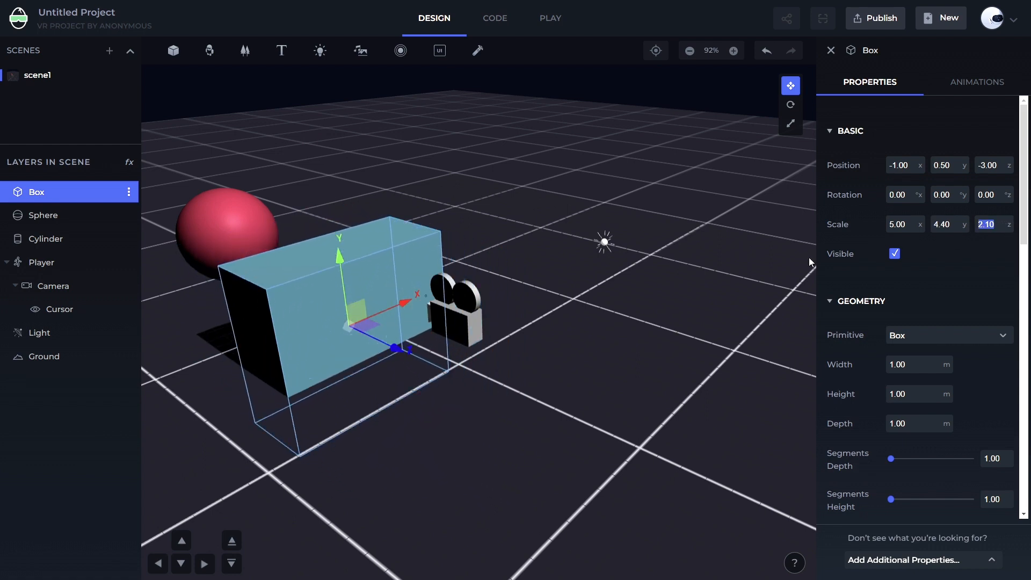
{"action": "left_click", "coordinate": [900, 226]}
{"action": "type", "text": "1"}
{"action": "key", "text": "Tab"}
{"action": "type", "text": "1"}
{"action": "key", "text": "Tab"}
{"action": "type", "text": "1"}
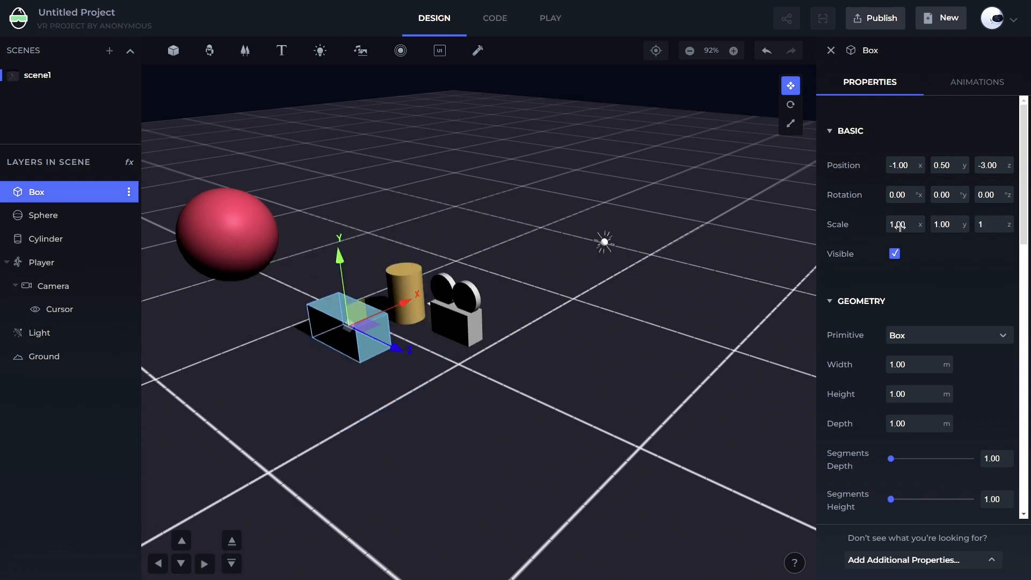
{"action": "key", "text": "Return"}
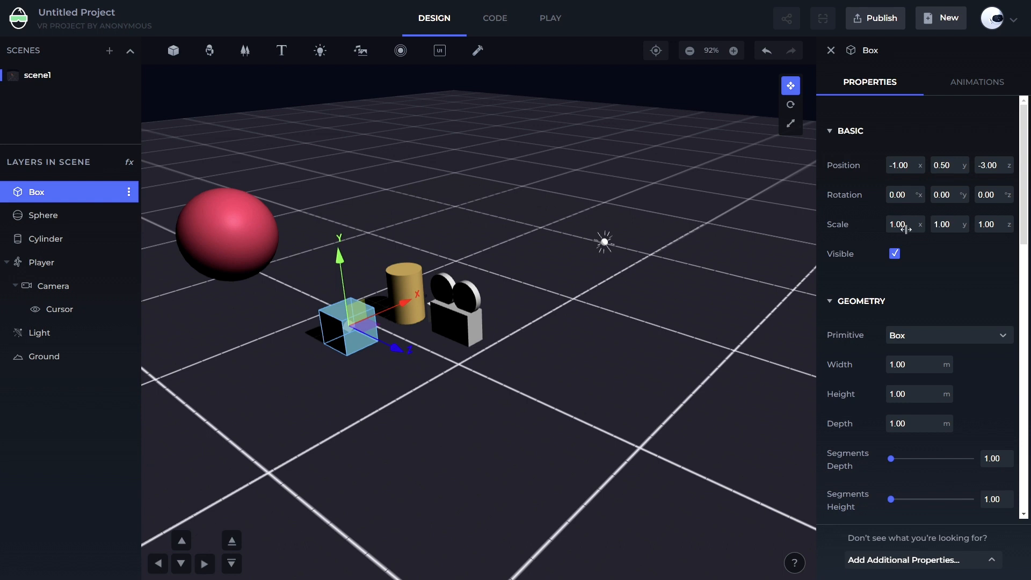
Scrub the box's X scale to -2.10 and its position to -6.20, 1.60, -3.30
{"action": "left_click_drag", "start_coordinate": [906, 230], "coordinate": [885, 230]}
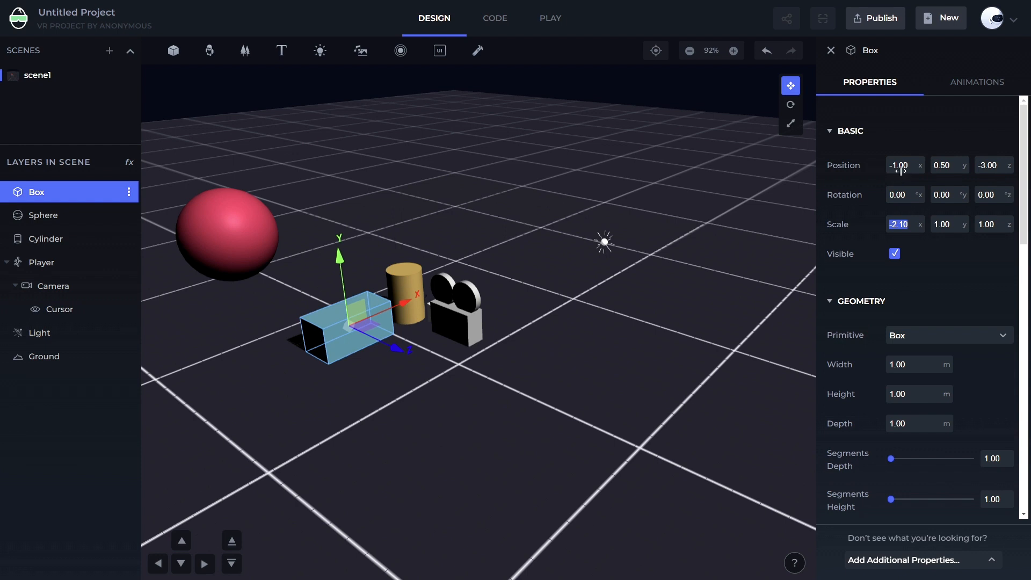
{"action": "left_click_drag", "start_coordinate": [901, 170], "coordinate": [866, 185]}
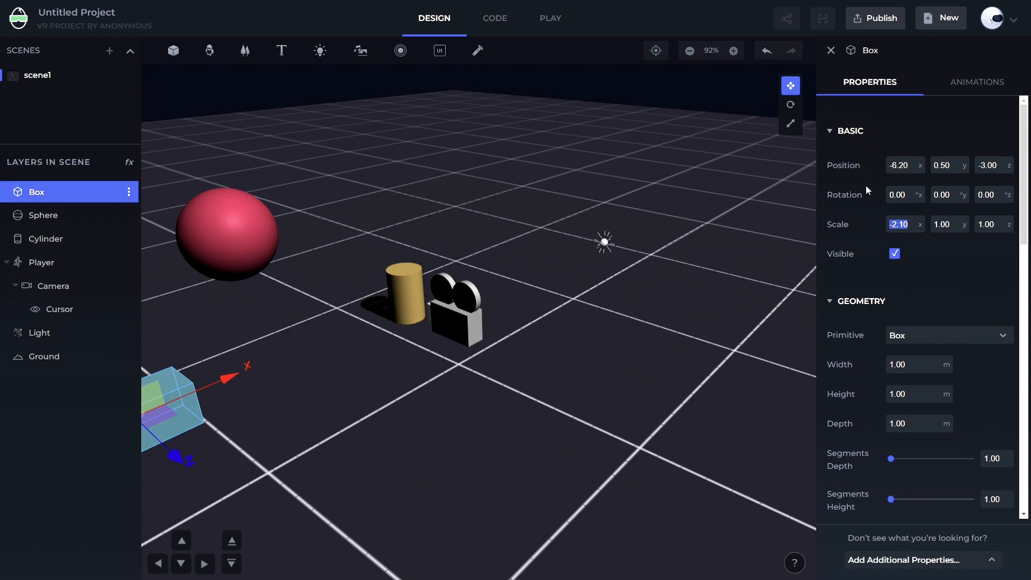
{"action": "left_click_drag", "start_coordinate": [866, 185], "coordinate": [866, 186]}
{"action": "scroll", "coordinate": [713, 343], "scroll_direction": "down", "scroll_amount": 5}
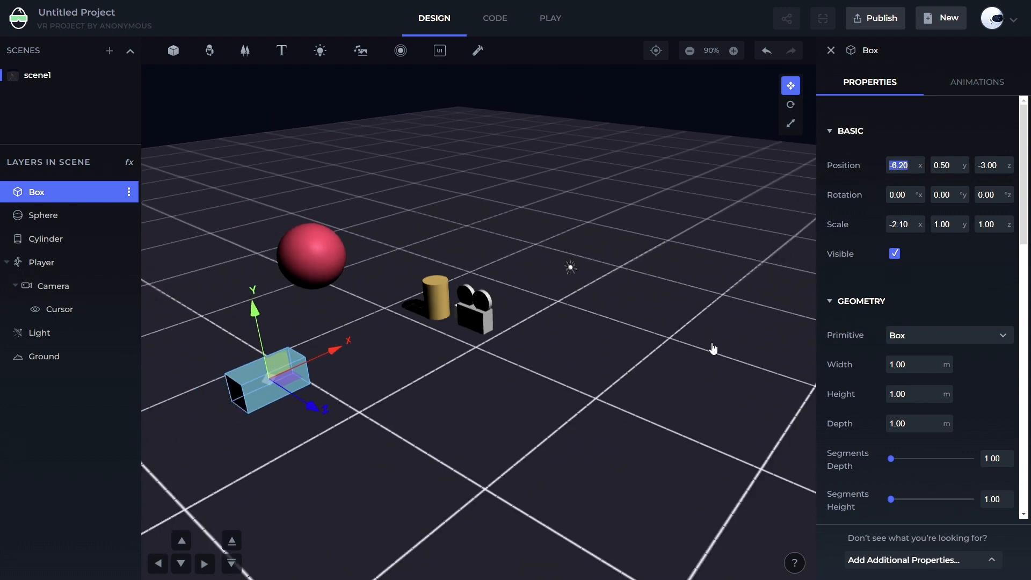
{"action": "left_click_drag", "start_coordinate": [598, 406], "coordinate": [590, 369]}
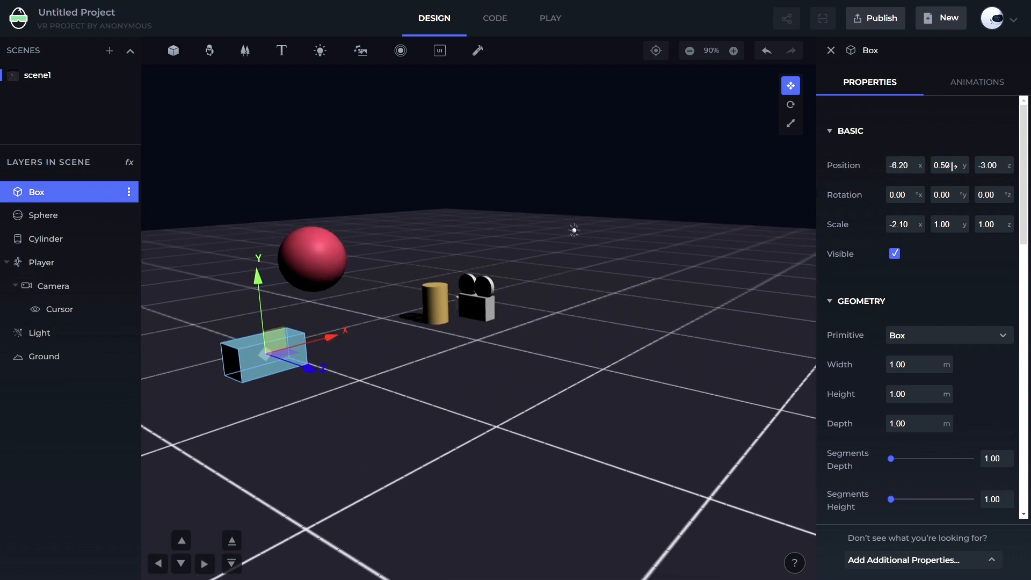
{"action": "left_click_drag", "start_coordinate": [952, 166], "coordinate": [992, 164]}
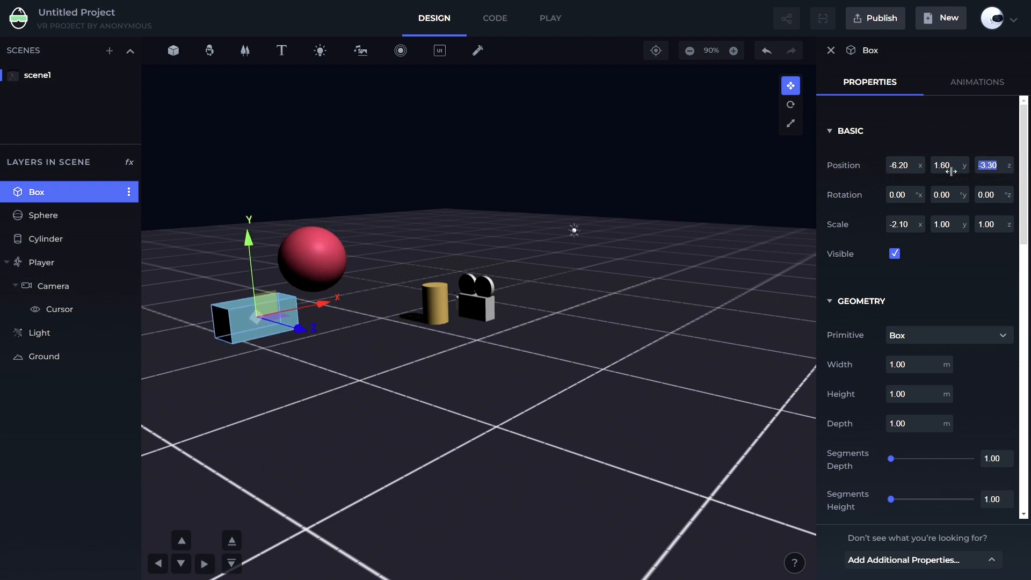
{"action": "left_click", "coordinate": [907, 167]}
{"action": "left_click", "coordinate": [948, 165]}
{"action": "left_click", "coordinate": [977, 165]}
{"action": "left_click", "coordinate": [902, 167]}
{"action": "key", "text": "Tab"}
{"action": "key", "text": "Tab"}
{"action": "key", "text": "Tab"}
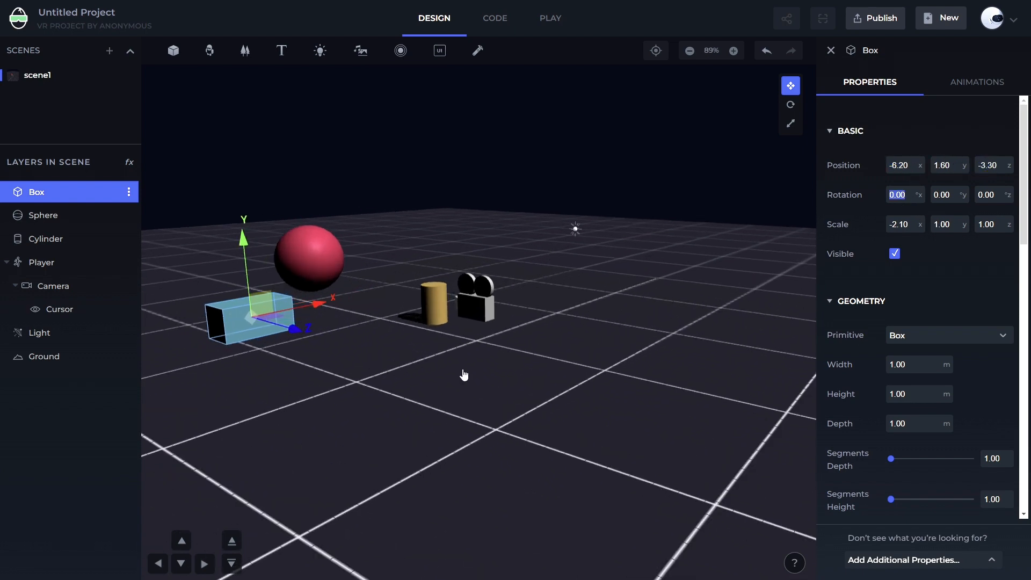
Select the sphere, then reselect the box and orbit the view around it
{"action": "left_click_drag", "start_coordinate": [350, 467], "coordinate": [435, 512]}
{"action": "scroll", "coordinate": [414, 472], "scroll_direction": "up", "scroll_amount": 4}
{"action": "scroll", "coordinate": [433, 448], "scroll_direction": "down", "scroll_amount": 4}
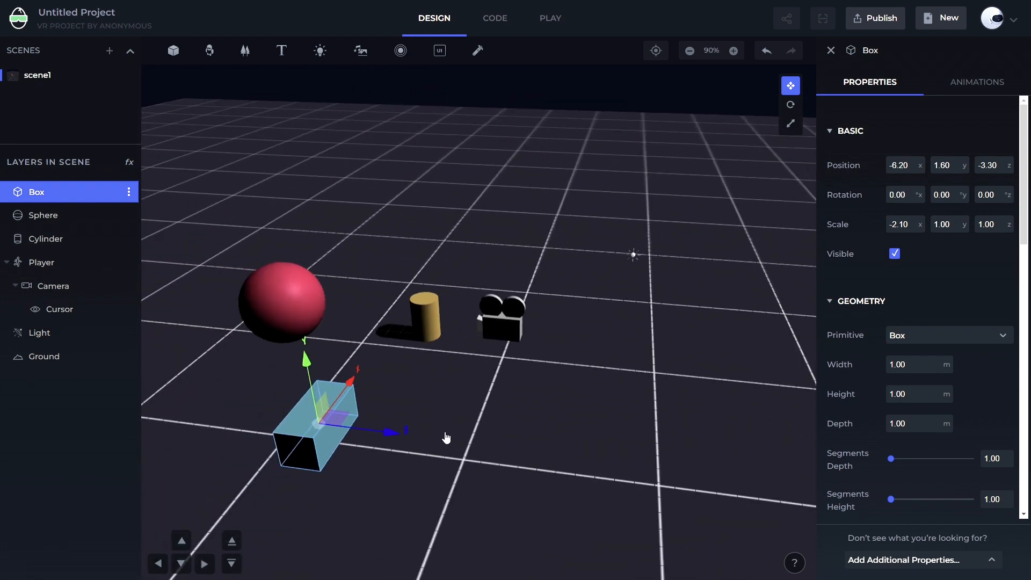
{"action": "left_click", "coordinate": [297, 317]}
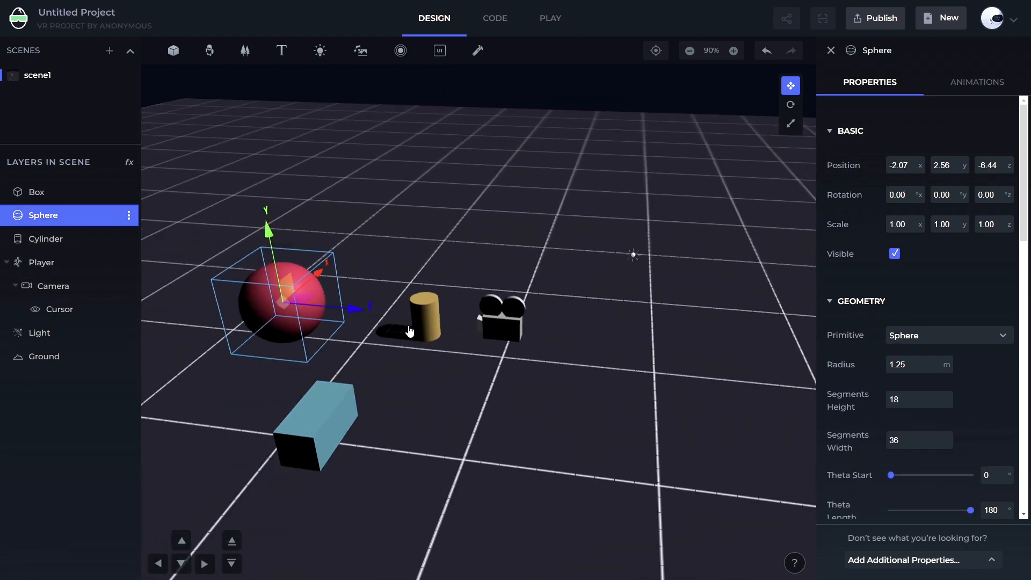
{"action": "left_click", "coordinate": [310, 463]}
{"action": "left_click_drag", "start_coordinate": [433, 487], "coordinate": [403, 458]}
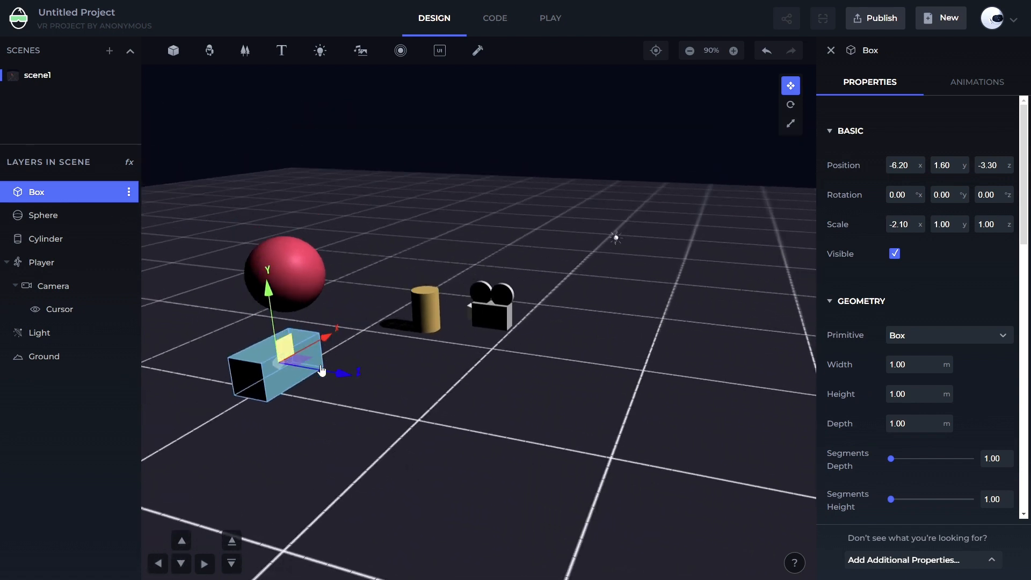
{"action": "left_click_drag", "start_coordinate": [487, 388], "coordinate": [459, 388]}
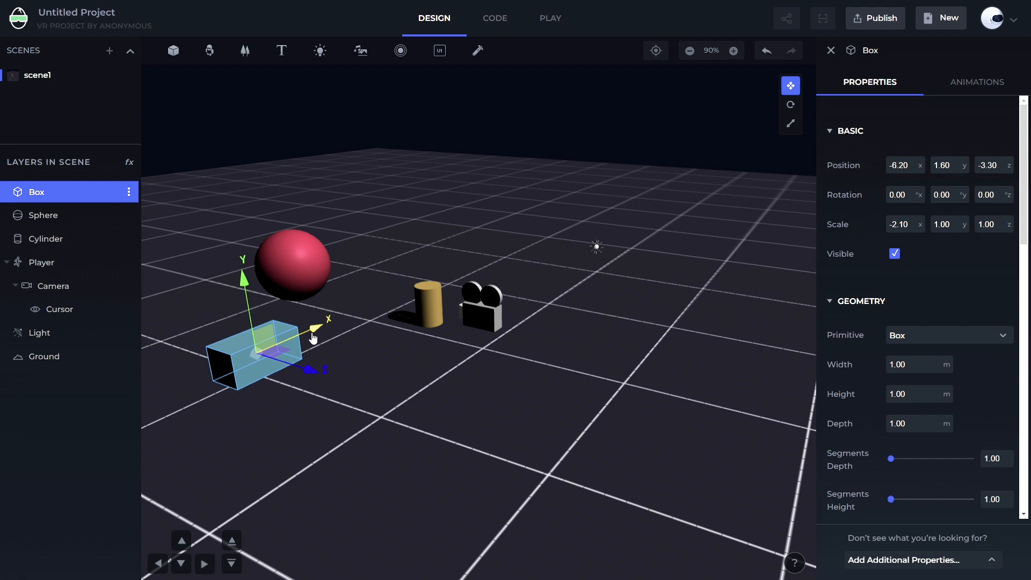
Move the box with its gizmo arrows to about -5.76 on X and 2.06 on Y
{"action": "mouse_move", "coordinate": [313, 337]}
{"action": "left_mouse_down"}
{"action": "mouse_move", "coordinate": [346, 327]}
{"action": "mouse_move", "coordinate": [300, 355]}
{"action": "mouse_move", "coordinate": [326, 346]}
{"action": "left_mouse_up"}
{"action": "left_click", "coordinate": [325, 350]}
{"action": "left_click", "coordinate": [269, 361]}
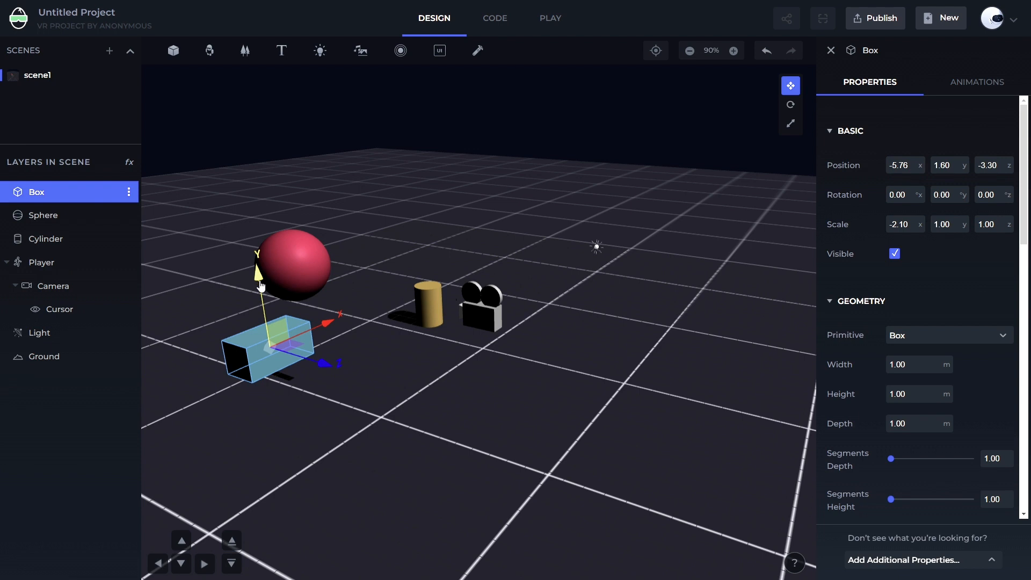
{"action": "left_click_drag", "start_coordinate": [261, 286], "coordinate": [553, 184]}
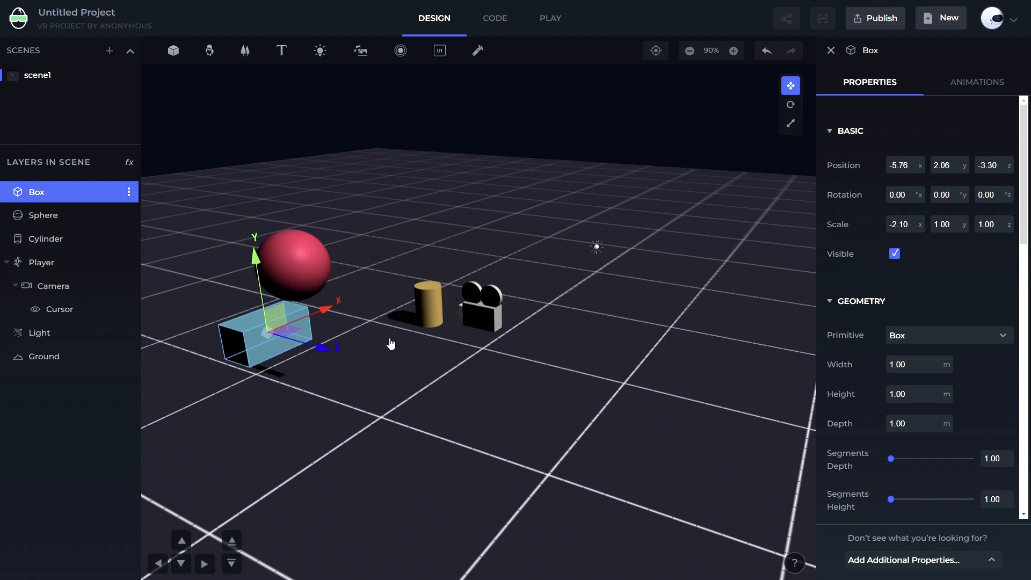
Set the box's X scale to 1
{"action": "left_click", "coordinate": [906, 227]}
{"action": "type", "text": "1"}
{"action": "key", "text": "Return"}
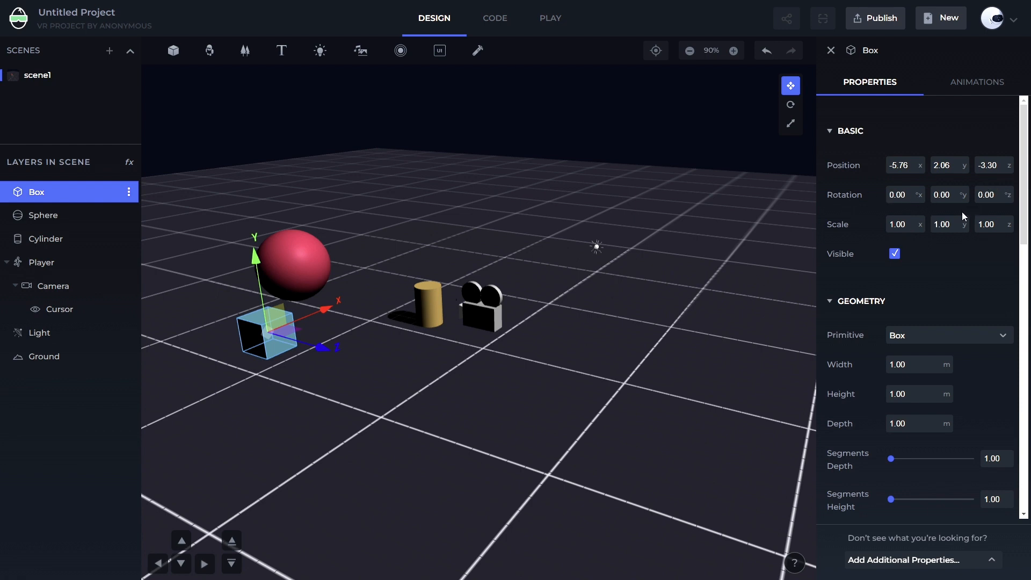
Scrub the box's X rotation through several angles, then set it to 0
{"action": "left_click_drag", "start_coordinate": [905, 196], "coordinate": [879, 193]}
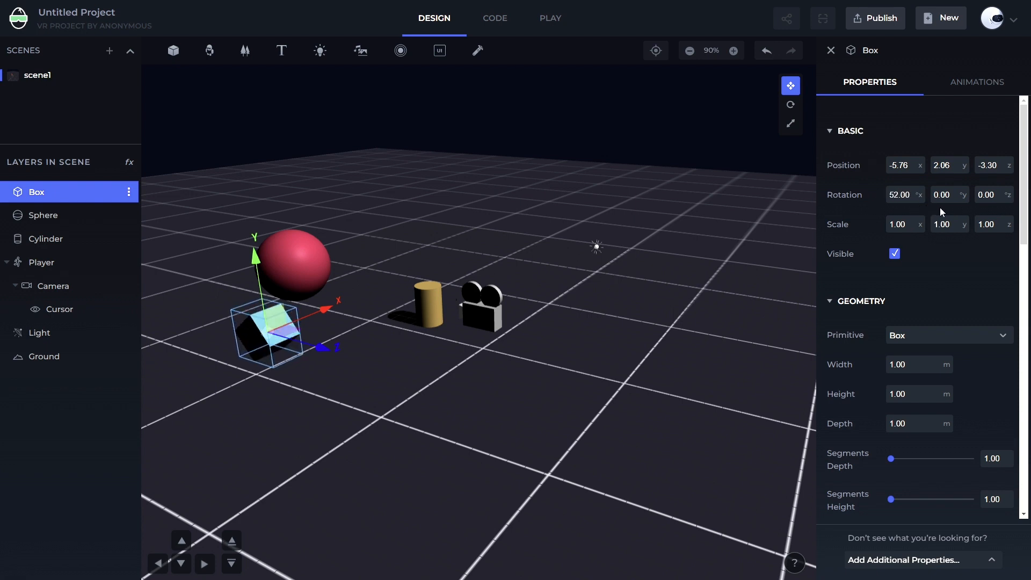
{"action": "left_click_drag", "start_coordinate": [898, 194], "coordinate": [909, 213]}
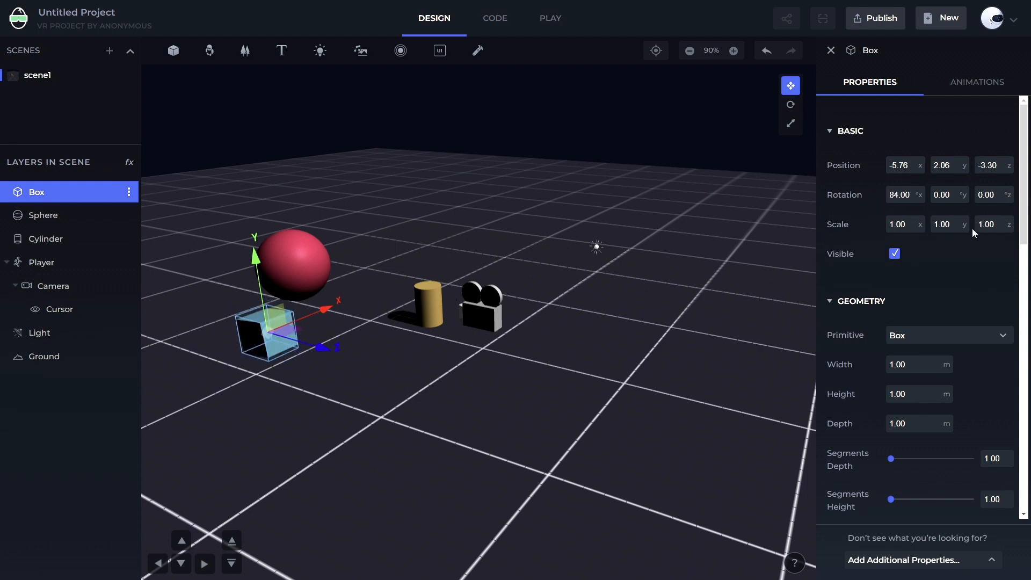
{"action": "left_click_drag", "start_coordinate": [973, 231], "coordinate": [998, 234]}
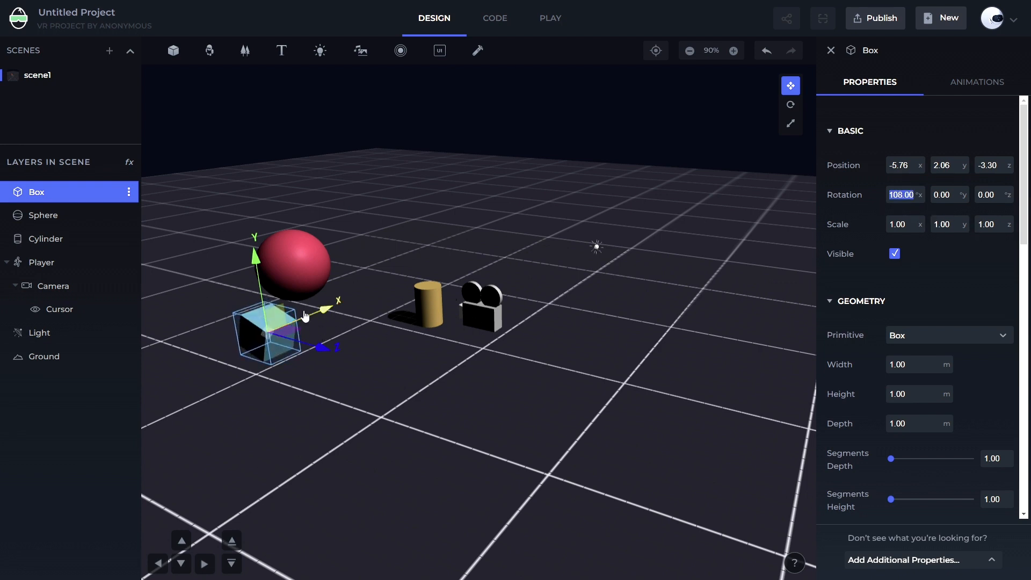
{"action": "left_click_drag", "start_coordinate": [912, 192], "coordinate": [934, 192]}
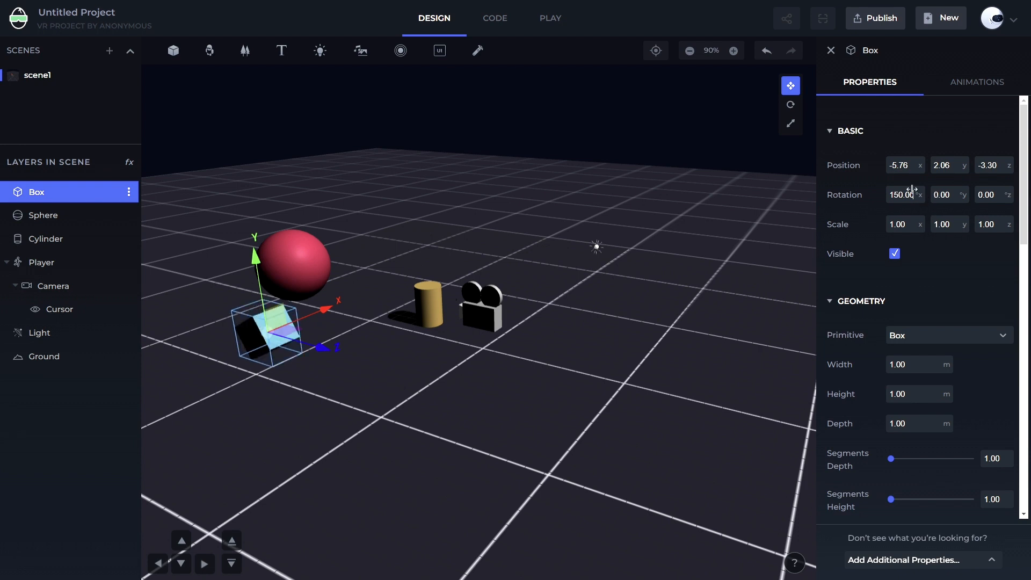
{"action": "left_click_drag", "start_coordinate": [854, 183], "coordinate": [878, 197]}
{"action": "left_click", "coordinate": [887, 200]}
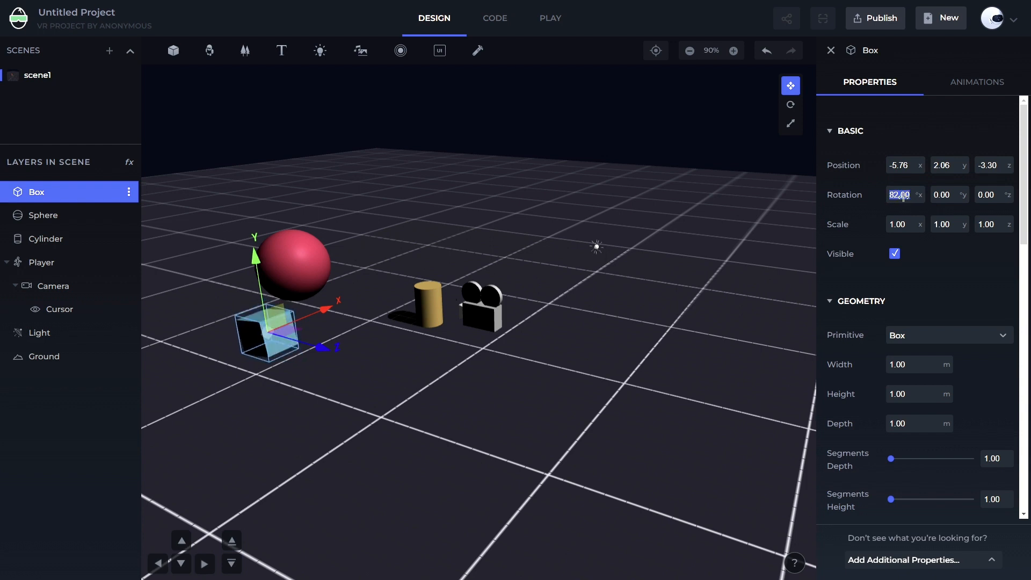
{"action": "type", "text": "0"}
{"action": "key", "text": "Return"}
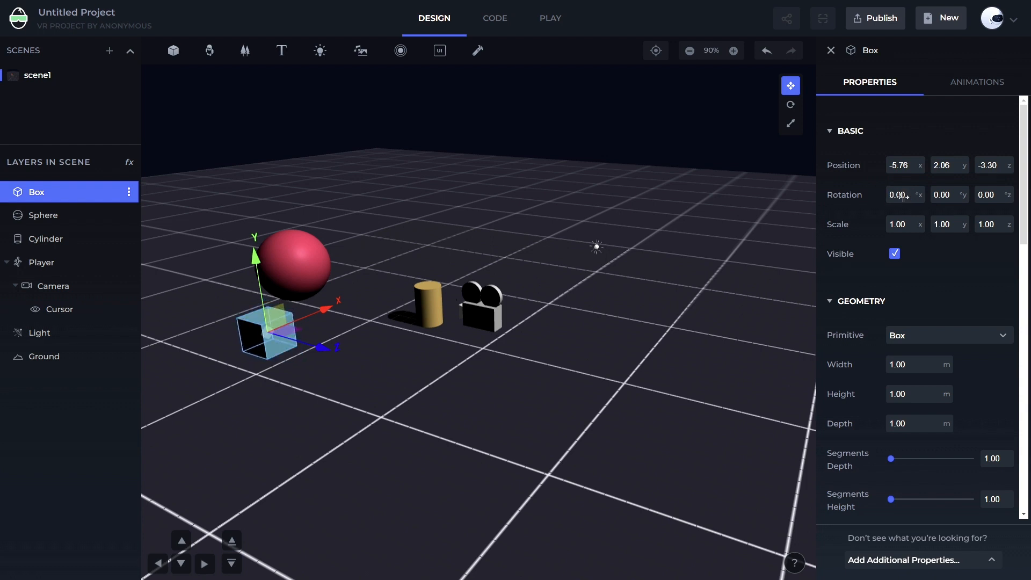
Scrub the box's Y rotation while orbiting the view, then set it to 0
{"action": "left_click_drag", "start_coordinate": [939, 196], "coordinate": [971, 202]}
{"action": "left_click_drag", "start_coordinate": [606, 460], "coordinate": [529, 426]}
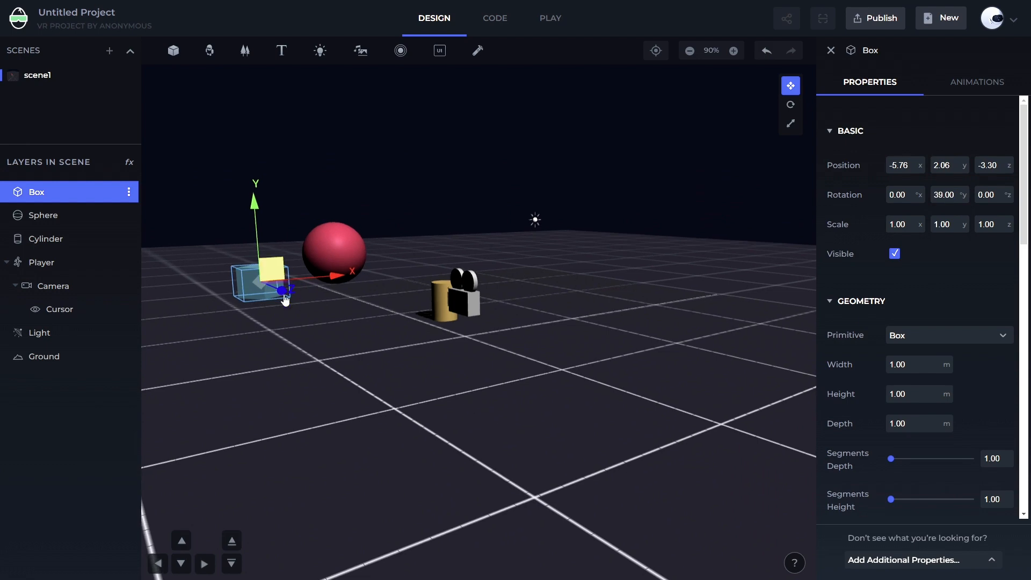
{"action": "left_click_drag", "start_coordinate": [341, 348], "coordinate": [622, 437]}
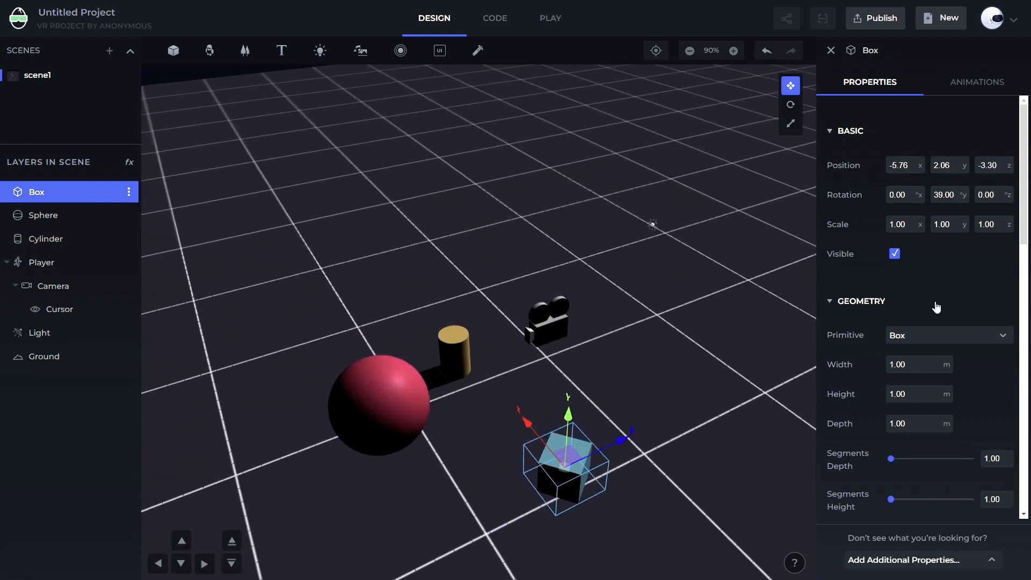
{"action": "left_click_drag", "start_coordinate": [942, 193], "coordinate": [953, 215]}
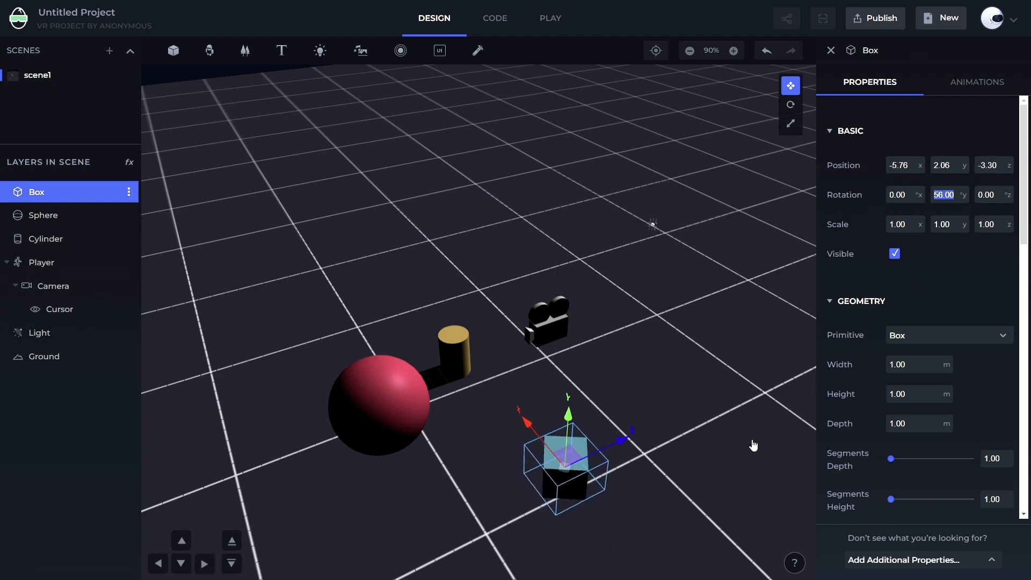
{"action": "left_click_drag", "start_coordinate": [751, 442], "coordinate": [594, 297]}
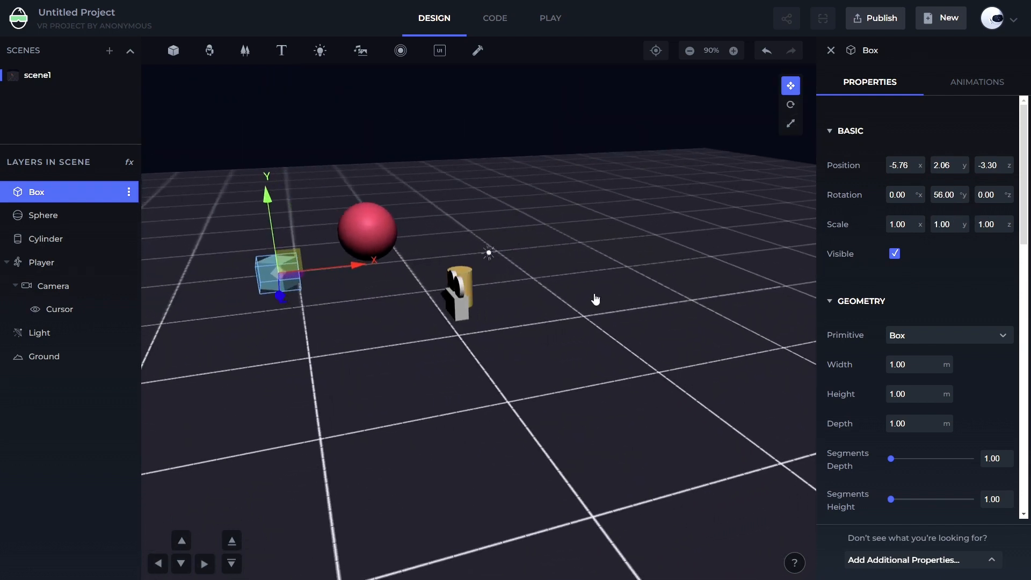
{"action": "left_click", "coordinate": [943, 195]}
{"action": "type", "text": "0"}
{"action": "key", "text": "Return"}
Scrub the box's Z rotation to about 65, then set it to 0
{"action": "left_click_drag", "start_coordinate": [986, 194], "coordinate": [1024, 216]}
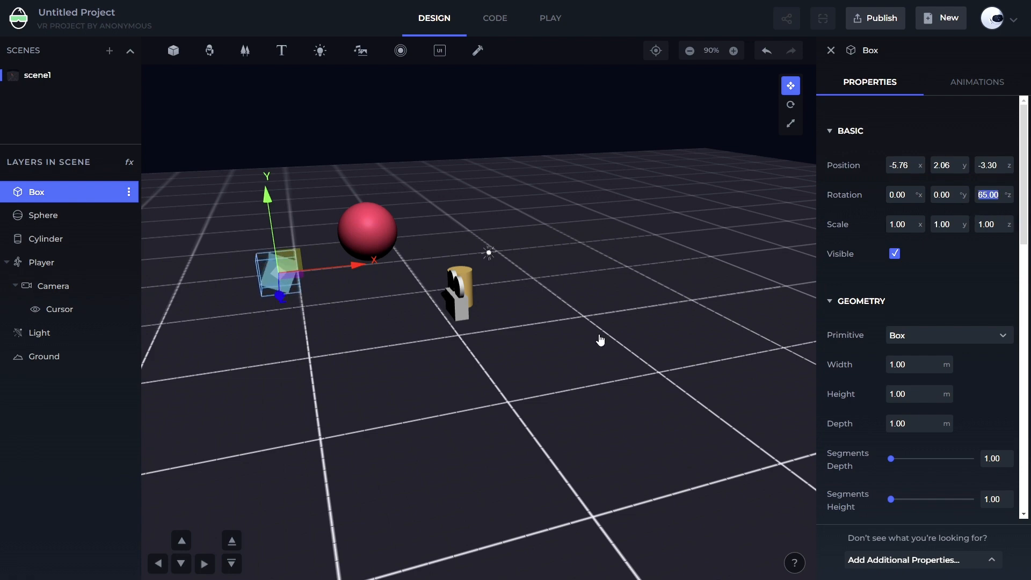
{"action": "left_click_drag", "start_coordinate": [424, 423], "coordinate": [361, 405]}
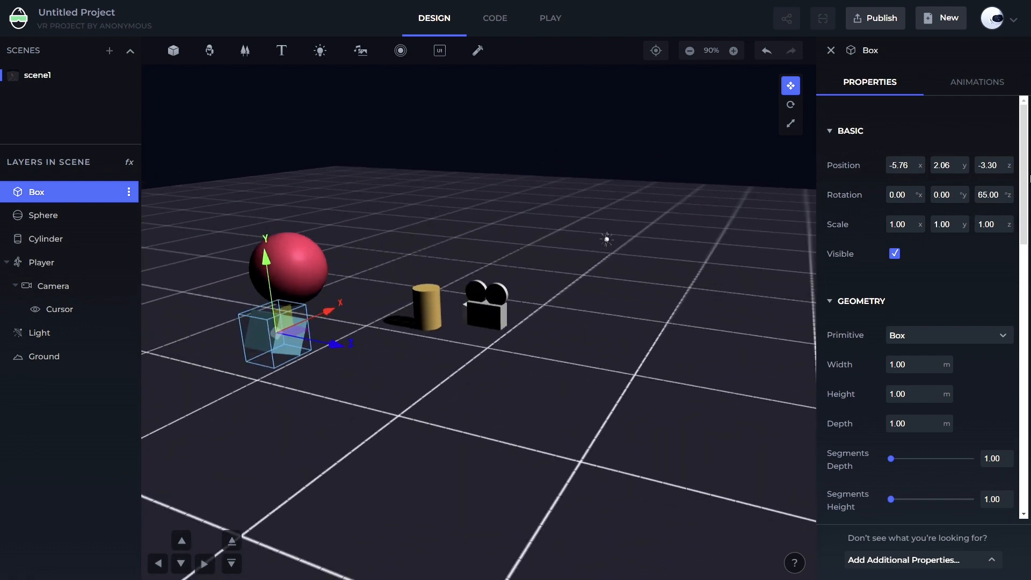
{"action": "double_click", "coordinate": [988, 197]}
{"action": "type", "text": "0"}
{"action": "key", "text": "Return"}
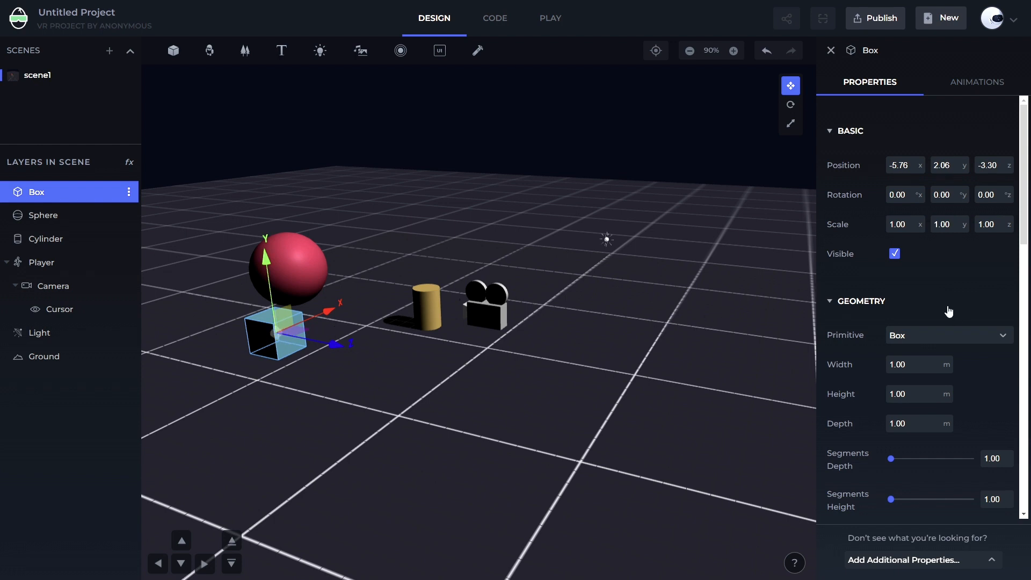
Scroll through the box's geometry and material properties
{"action": "scroll", "coordinate": [940, 301], "scroll_direction": "down", "scroll_amount": 9}
{"action": "scroll", "coordinate": [932, 317], "scroll_direction": "up", "scroll_amount": 9}
{"action": "scroll", "coordinate": [928, 300], "scroll_direction": "down", "scroll_amount": 10}
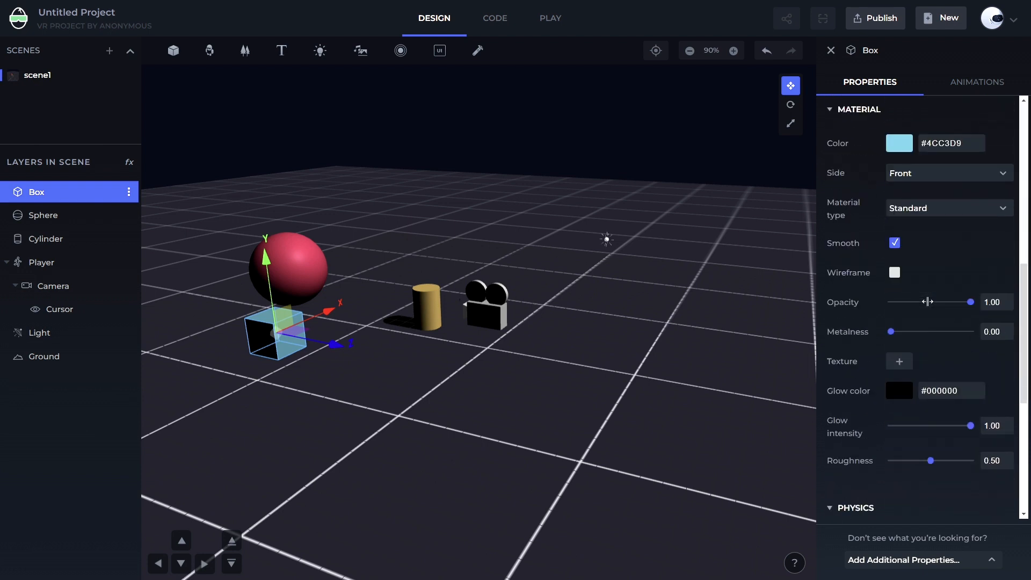
{"action": "scroll", "coordinate": [928, 303], "scroll_direction": "up", "scroll_amount": 6}
{"action": "scroll", "coordinate": [912, 361], "scroll_direction": "down", "scroll_amount": 6}
{"action": "scroll", "coordinate": [935, 243], "scroll_direction": "up", "scroll_amount": 6}
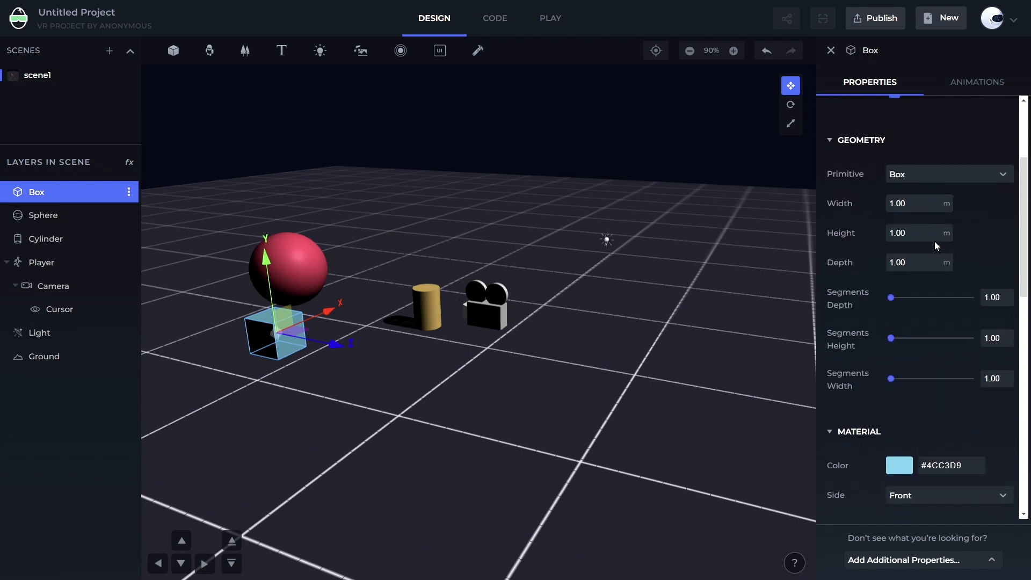
{"action": "scroll", "coordinate": [934, 240], "scroll_direction": "up", "scroll_amount": 3}
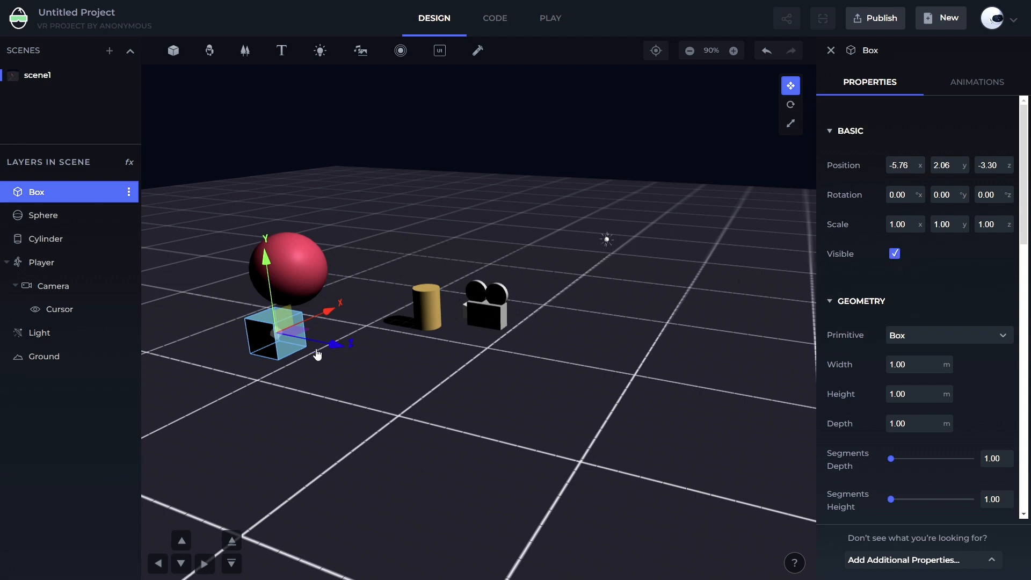
Toggle the box's Visible option off
{"action": "left_click", "coordinate": [894, 253]}
{"action": "left_click", "coordinate": [894, 253]}
{"action": "left_click", "coordinate": [895, 254]}
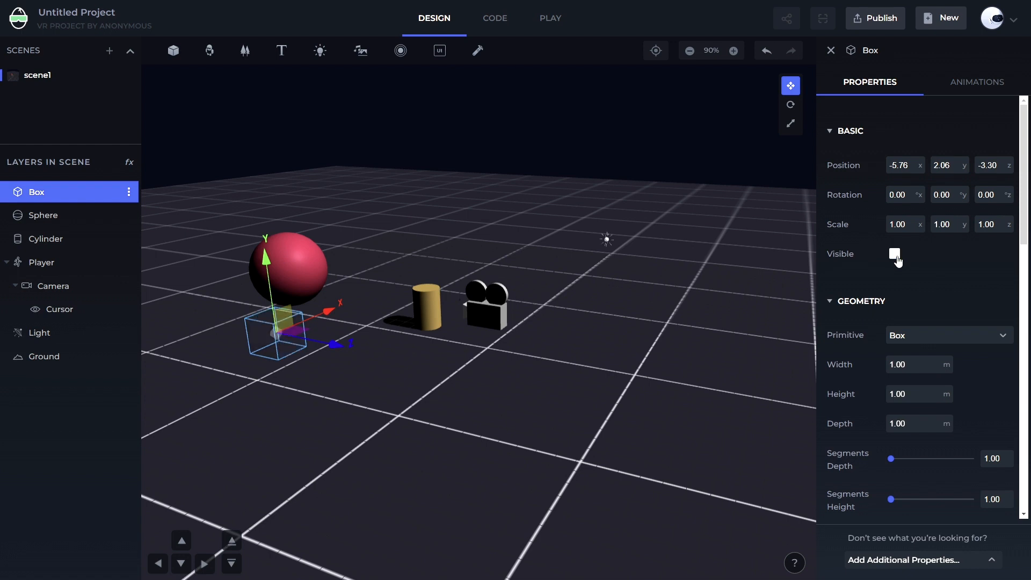
Toggle the box's Visible option off and on several times, leaving it on
{"action": "left_click", "coordinate": [895, 254]}
{"action": "left_click", "coordinate": [894, 254]}
{"action": "left_click", "coordinate": [895, 255]}
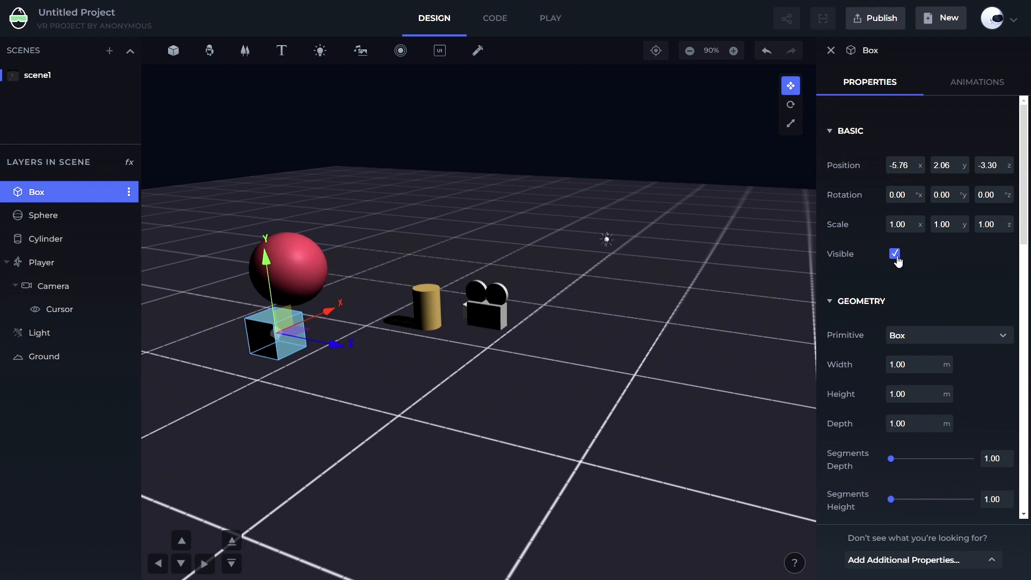
{"action": "left_click", "coordinate": [895, 254]}
{"action": "left_click", "coordinate": [894, 255]}
{"action": "left_click", "coordinate": [895, 254]}
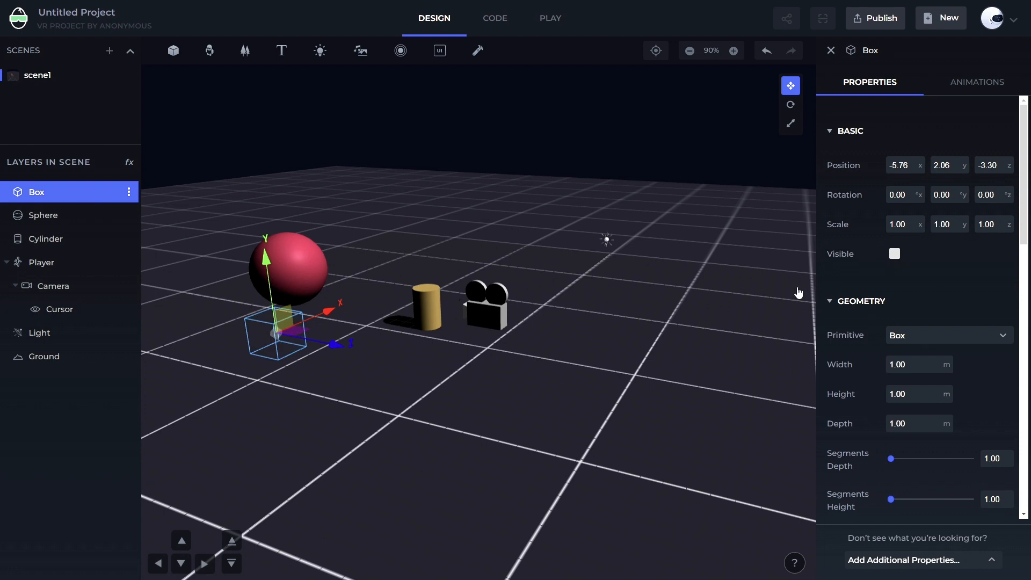
{"action": "left_click", "coordinate": [895, 254]}
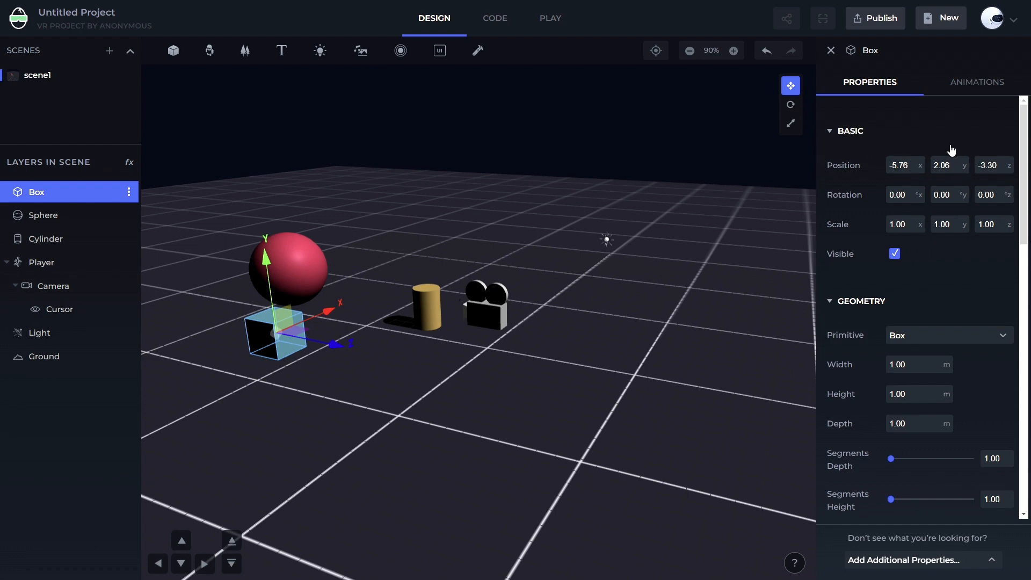
Browse the 3D Models library and close it
{"action": "left_click_drag", "start_coordinate": [474, 418], "coordinate": [544, 417]}
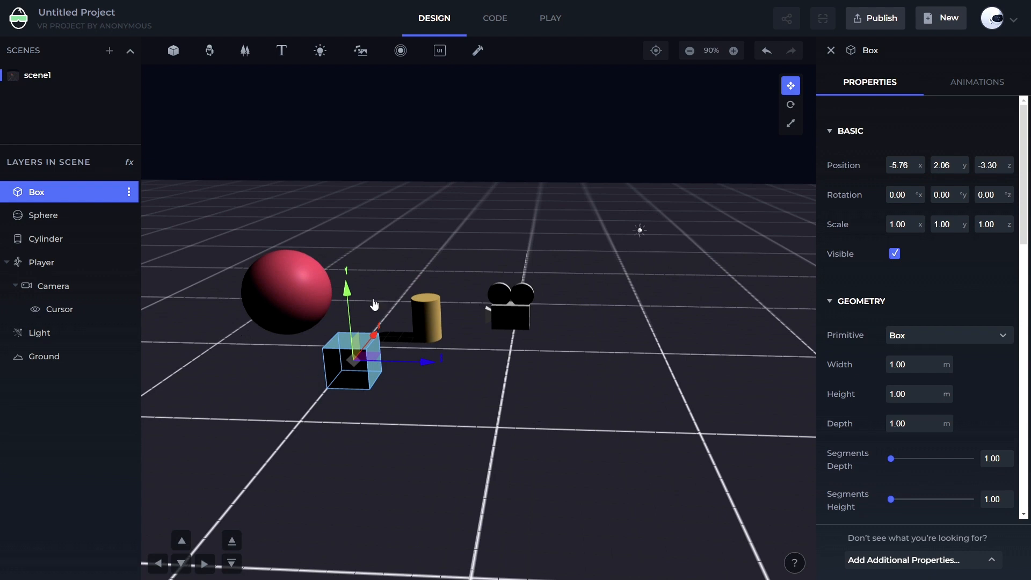
{"action": "left_click", "coordinate": [210, 51]}
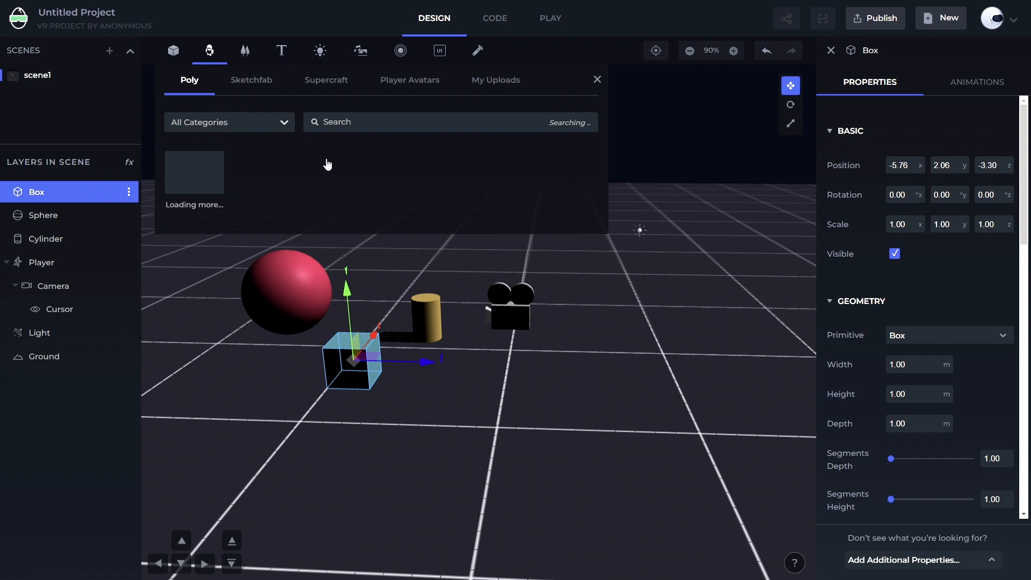
{"action": "scroll", "coordinate": [536, 267], "scroll_direction": "down", "scroll_amount": 2}
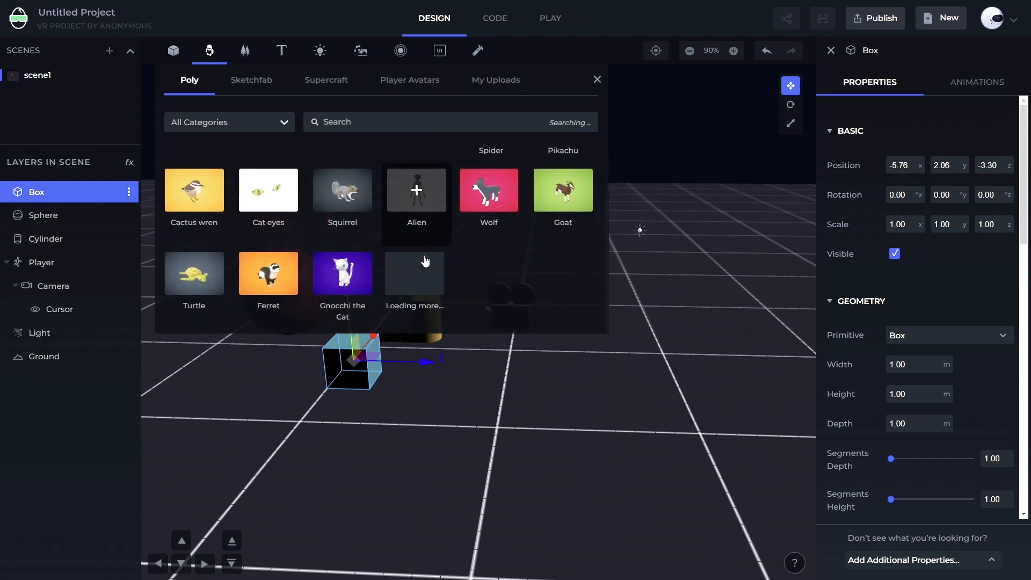
{"action": "left_click", "coordinate": [597, 80]}
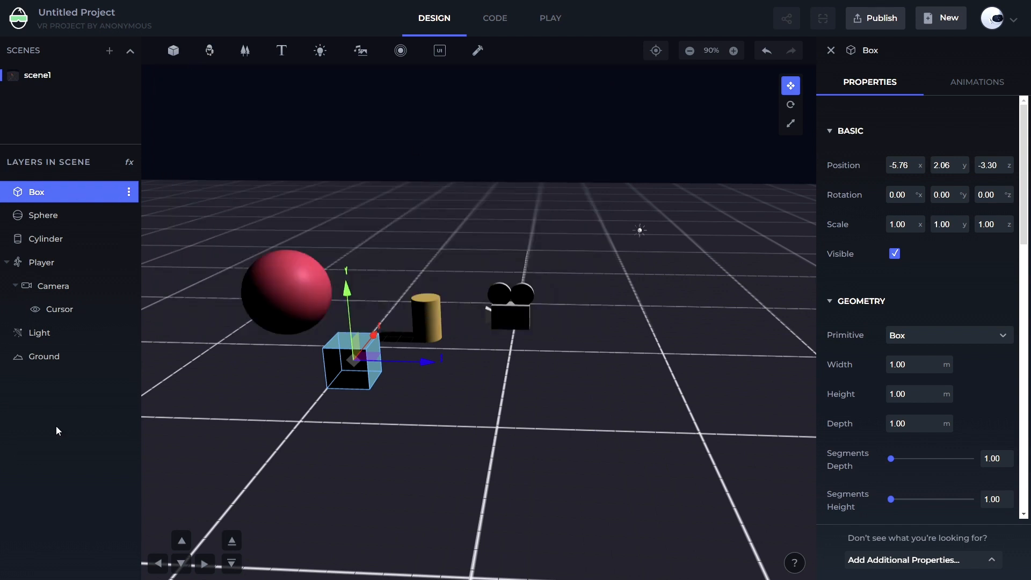
Rename the Cylinder layer as Newname
{"action": "left_click", "coordinate": [41, 218]}
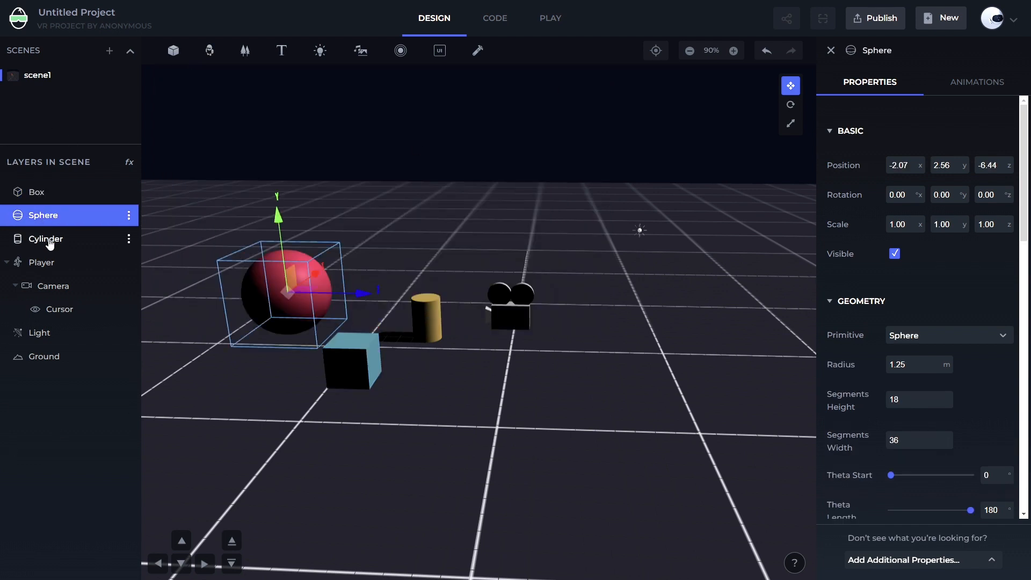
{"action": "left_click", "coordinate": [51, 239]}
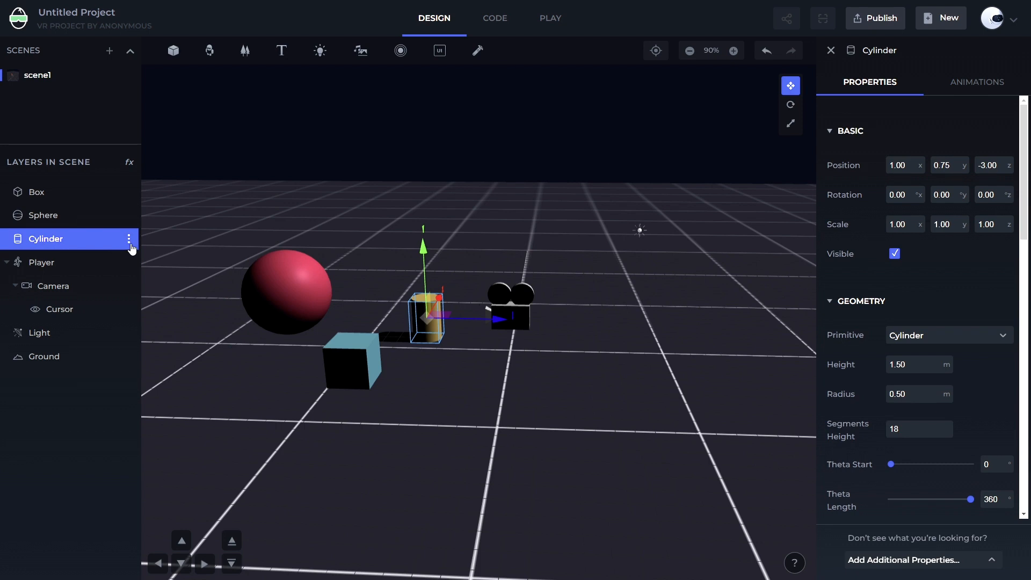
{"action": "left_click", "coordinate": [129, 239]}
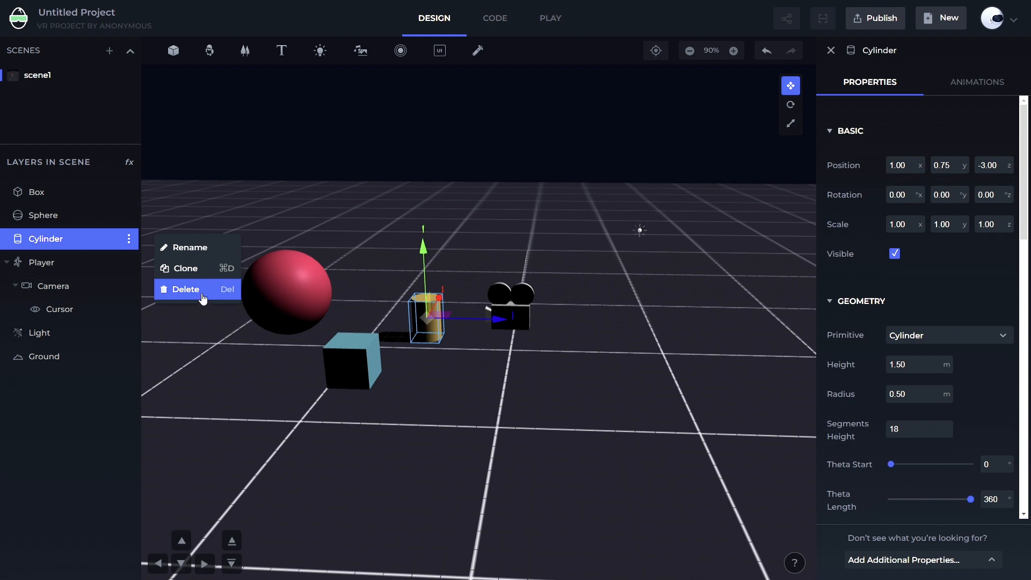
{"action": "left_click", "coordinate": [206, 255]}
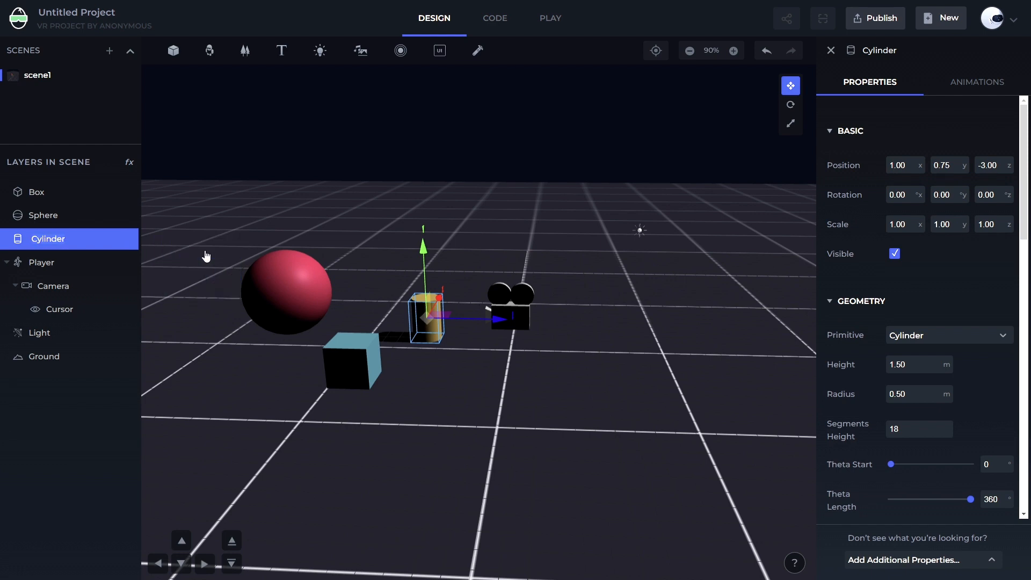
{"action": "type", "text": "Newname"}
{"action": "key", "text": "Return"}
Delete the Newname cylinder, undoing and redoing the deletion a few times
{"action": "key", "text": "Delete"}
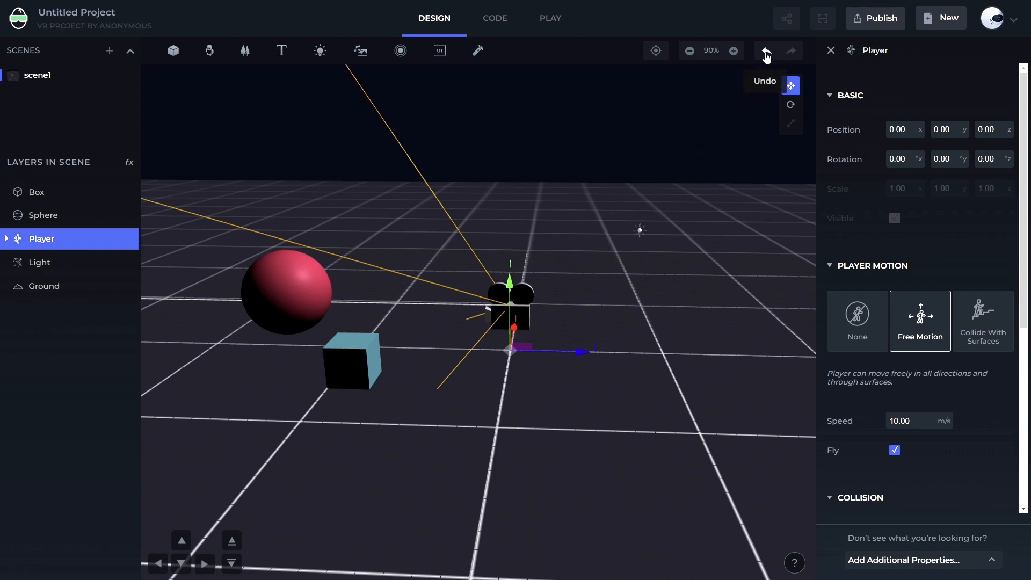
{"action": "left_click", "coordinate": [766, 54]}
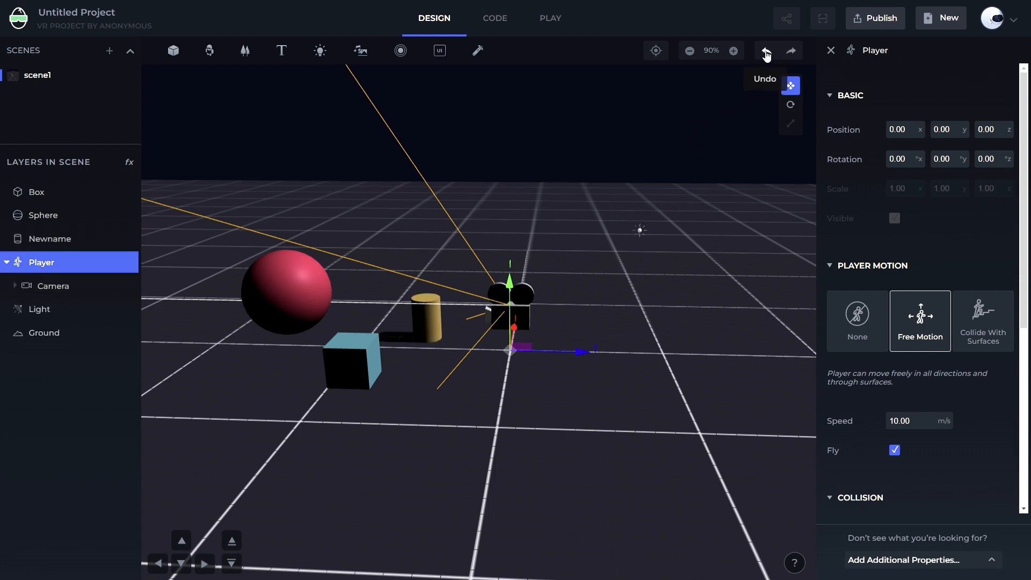
{"action": "left_click", "coordinate": [67, 245]}
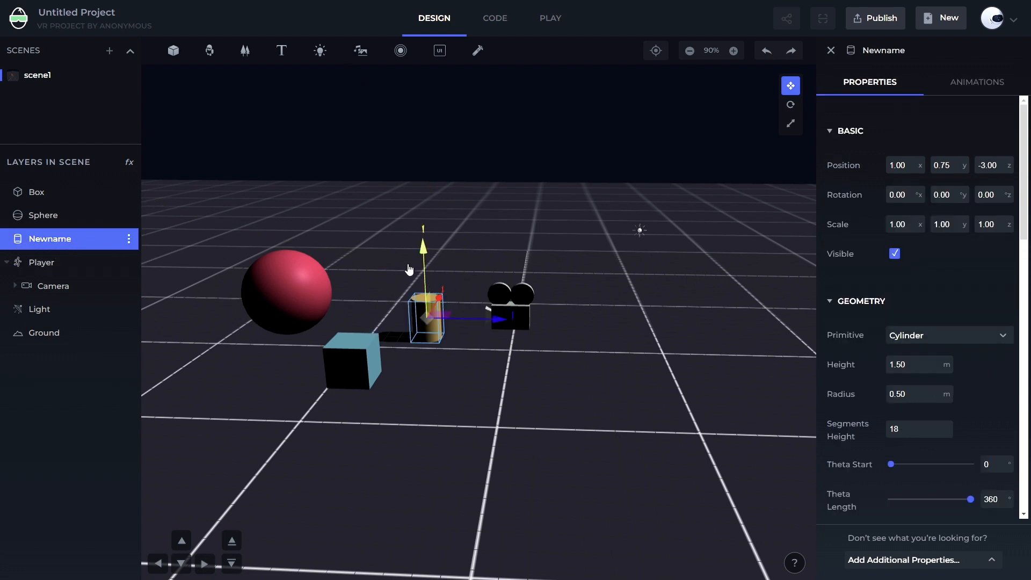
{"action": "left_click", "coordinate": [790, 56]}
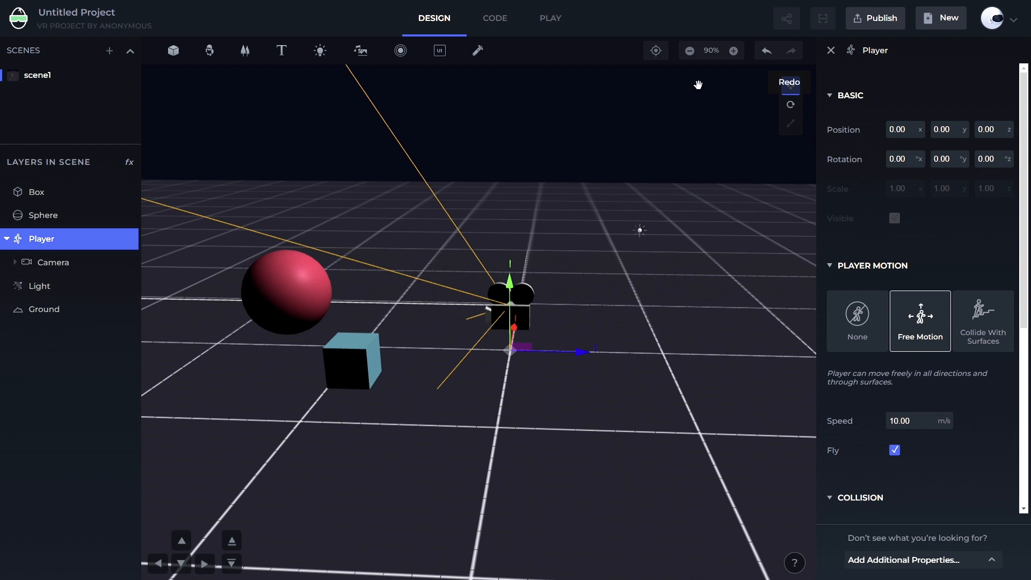
{"action": "left_click", "coordinate": [763, 56]}
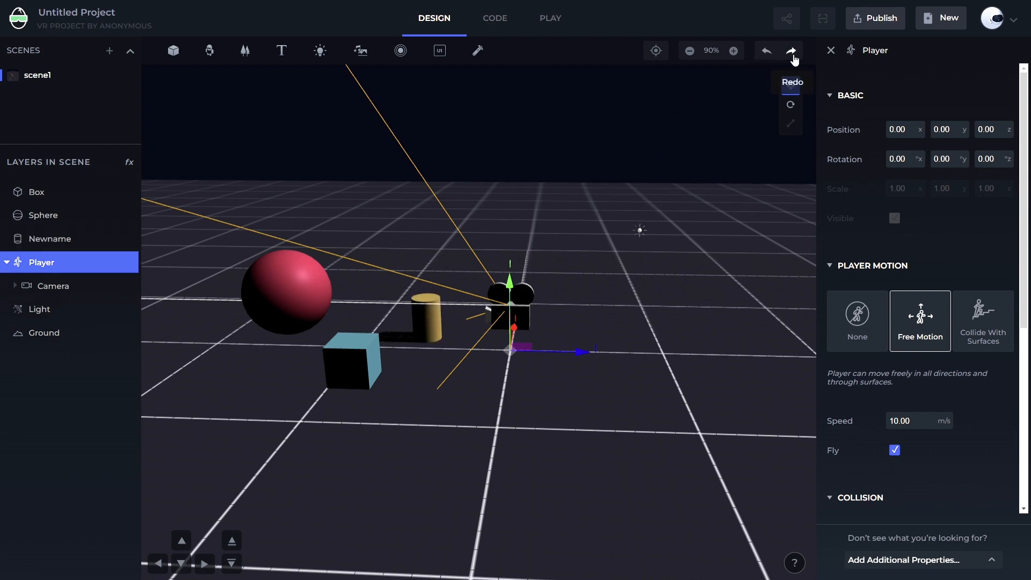
{"action": "left_click", "coordinate": [792, 54]}
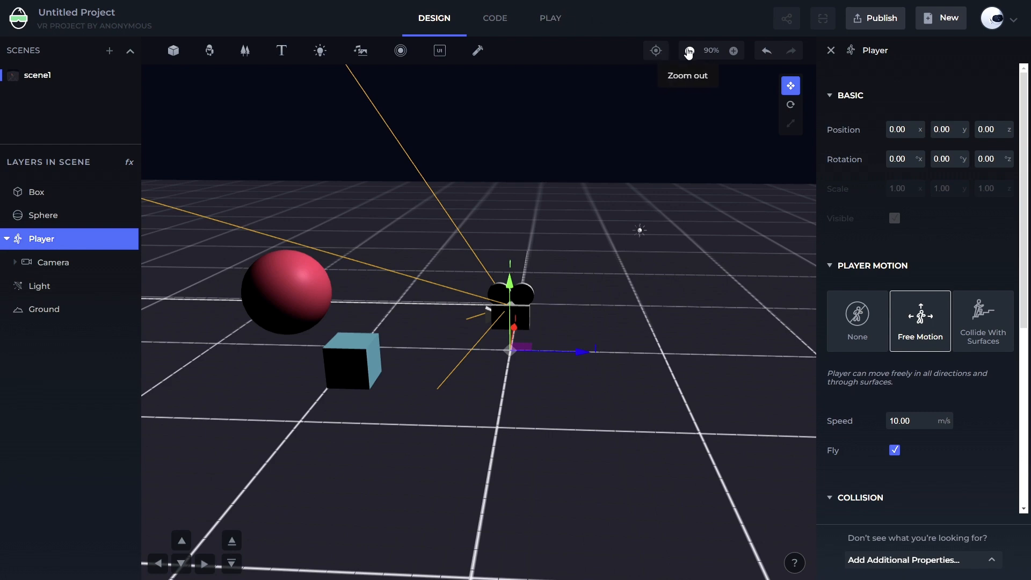
Zoom and orbit the scene view to explore it from different angles
{"action": "left_click", "coordinate": [689, 51]}
{"action": "scroll", "coordinate": [517, 235], "scroll_direction": "down", "scroll_amount": 10}
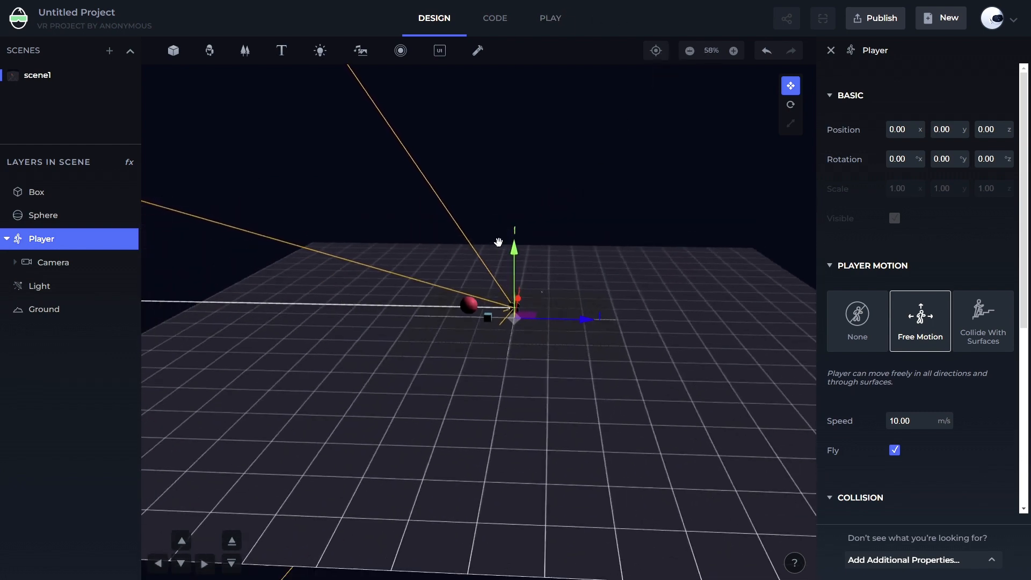
{"action": "left_click_drag", "start_coordinate": [505, 261], "coordinate": [404, 260]}
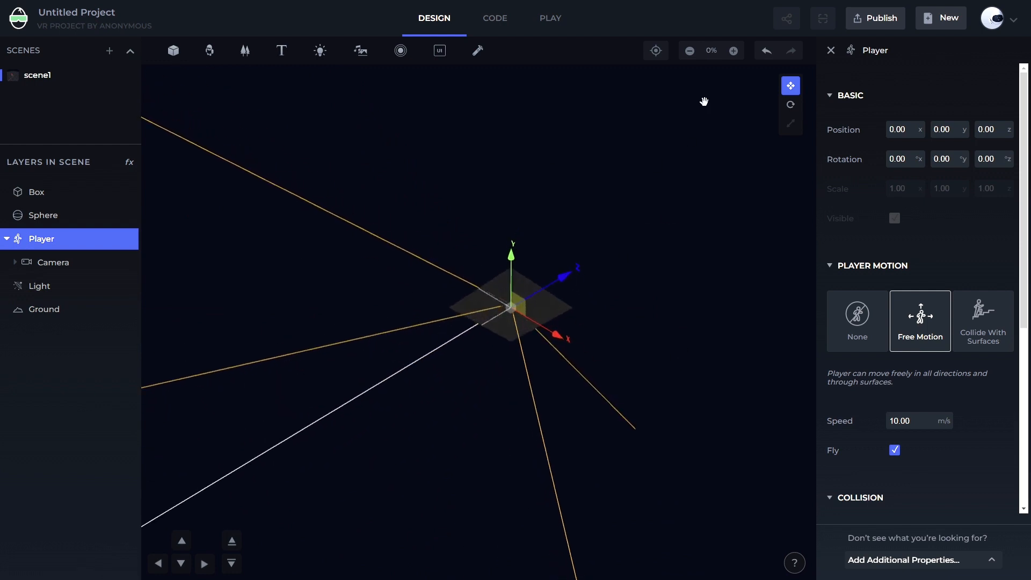
{"action": "left_click", "coordinate": [732, 51]}
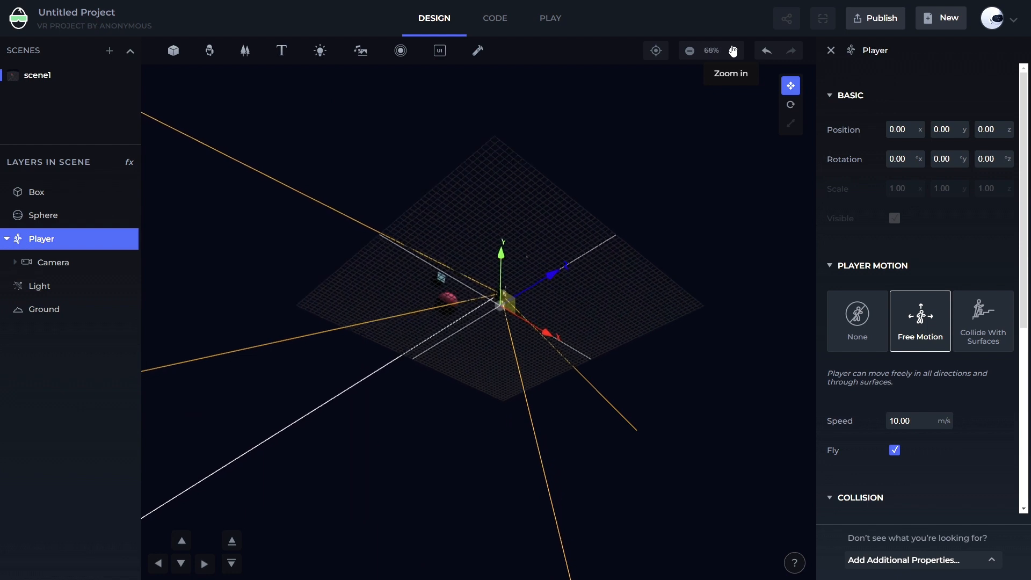
{"action": "left_click", "coordinate": [690, 51]}
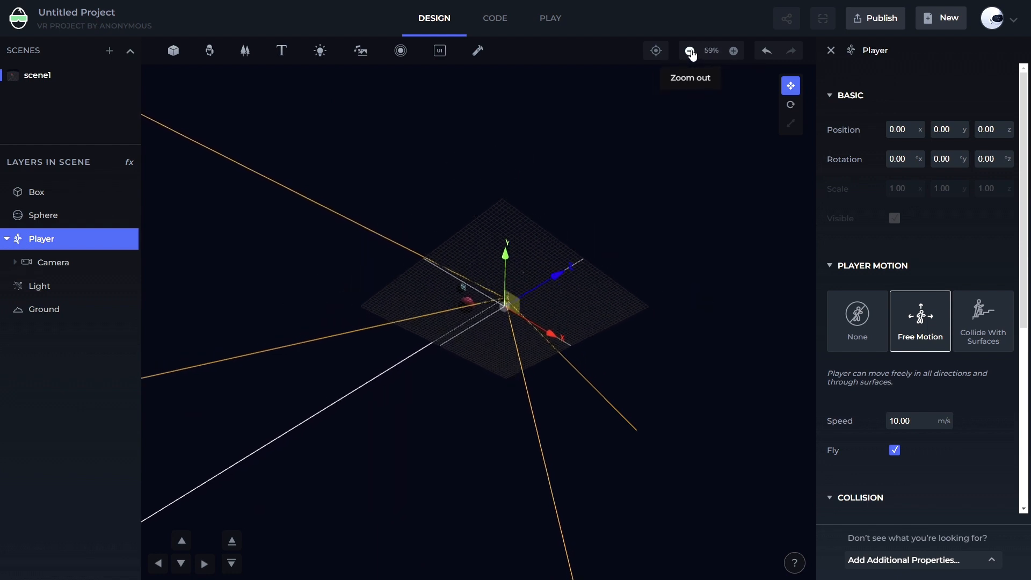
{"action": "left_click", "coordinate": [732, 51]}
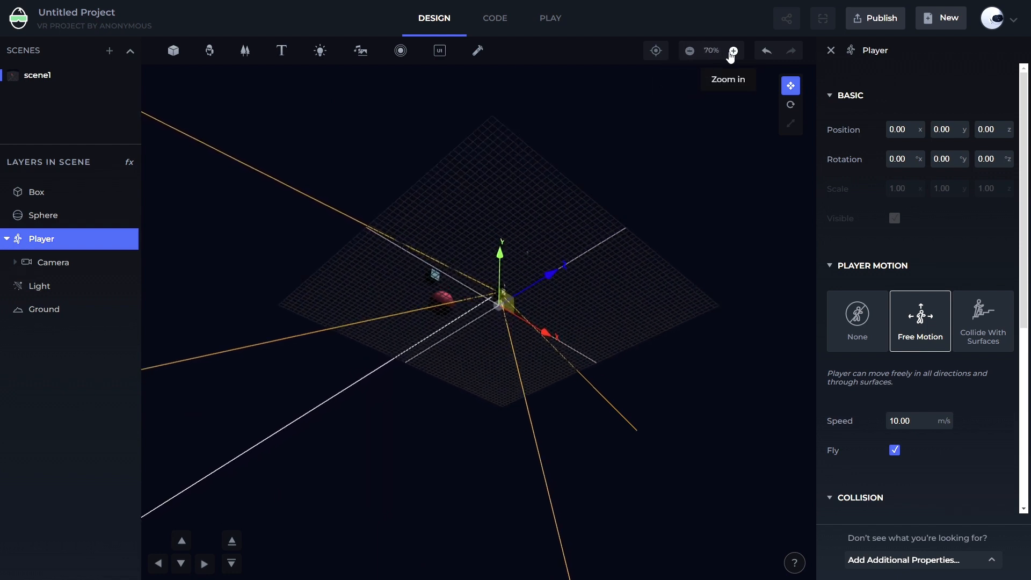
{"action": "left_click", "coordinate": [689, 51]}
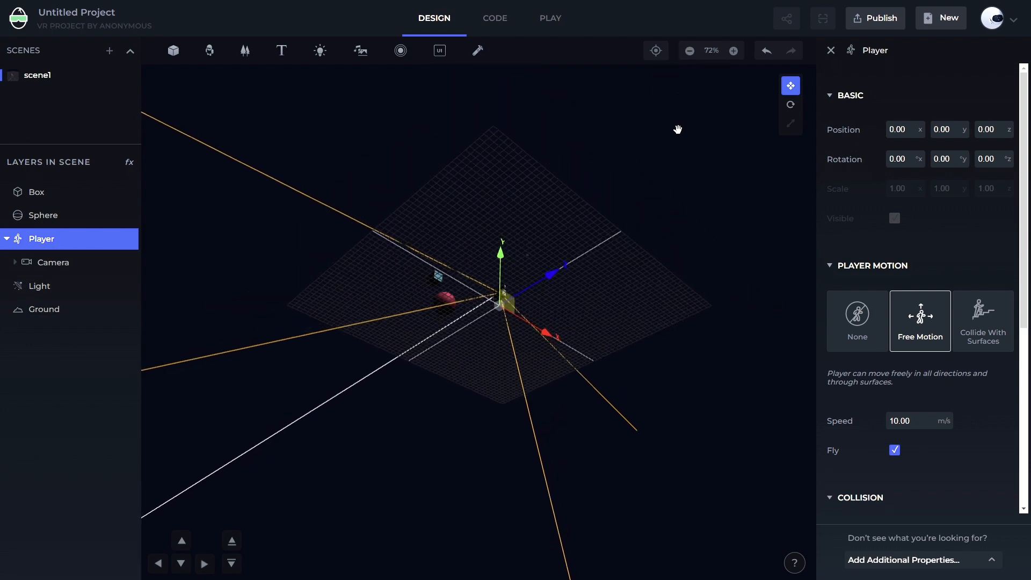
{"action": "left_click_drag", "start_coordinate": [679, 129], "coordinate": [672, 316]}
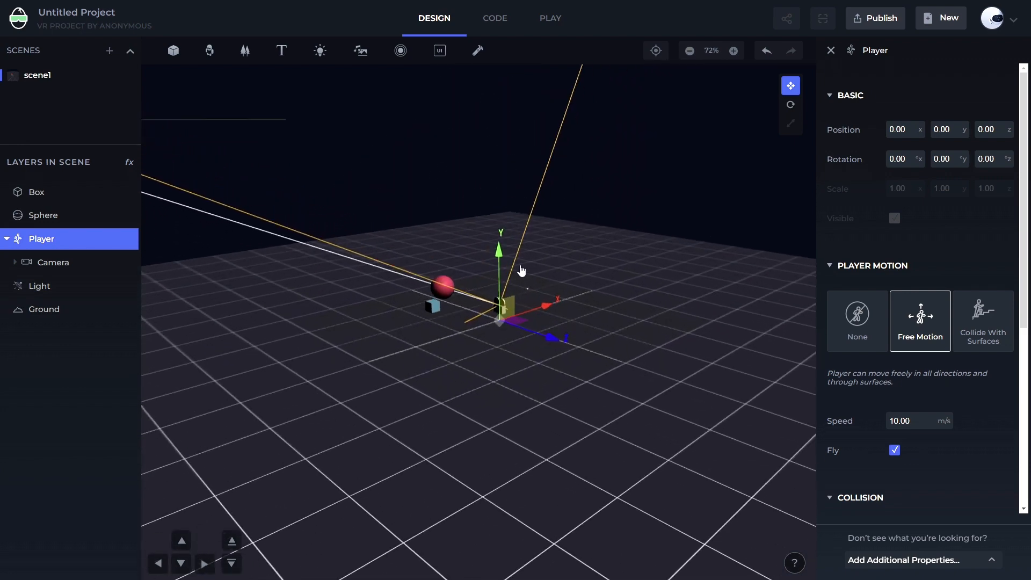
{"action": "left_click_drag", "start_coordinate": [675, 363], "coordinate": [603, 143]}
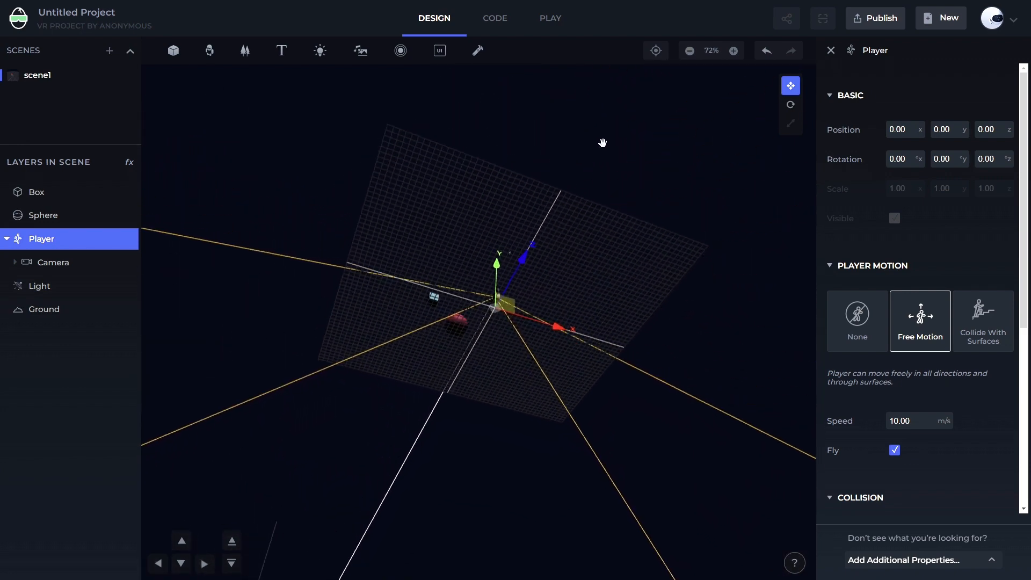
{"action": "left_click_drag", "start_coordinate": [459, 503], "coordinate": [651, 554]}
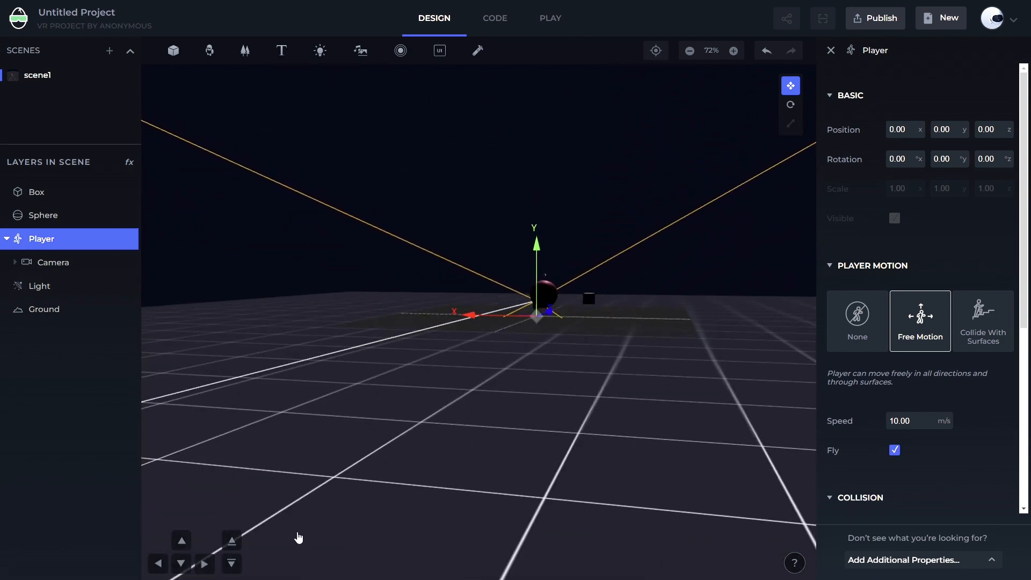
{"action": "left_click", "coordinate": [231, 563]}
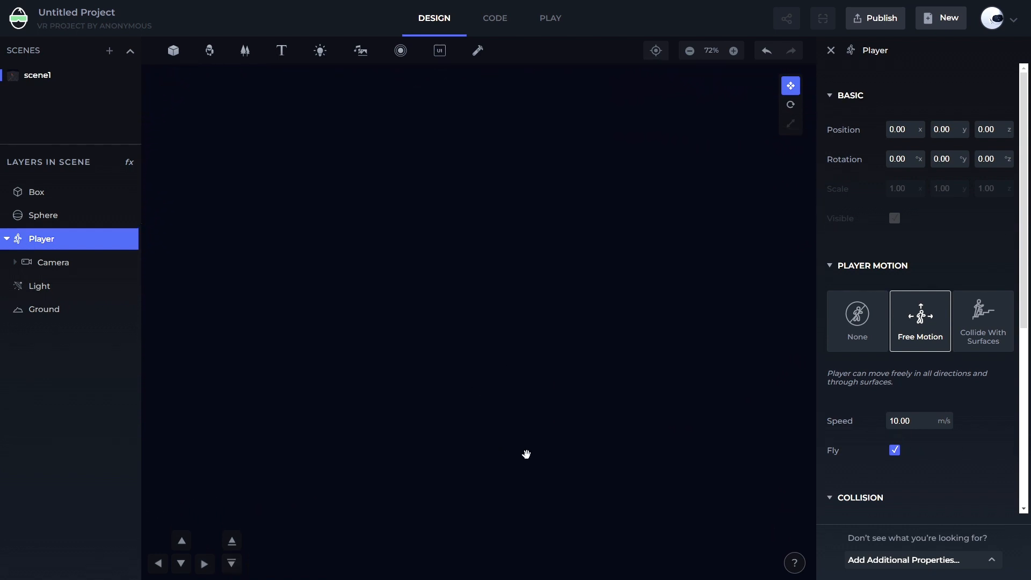
{"action": "left_click_drag", "start_coordinate": [527, 453], "coordinate": [509, 235]}
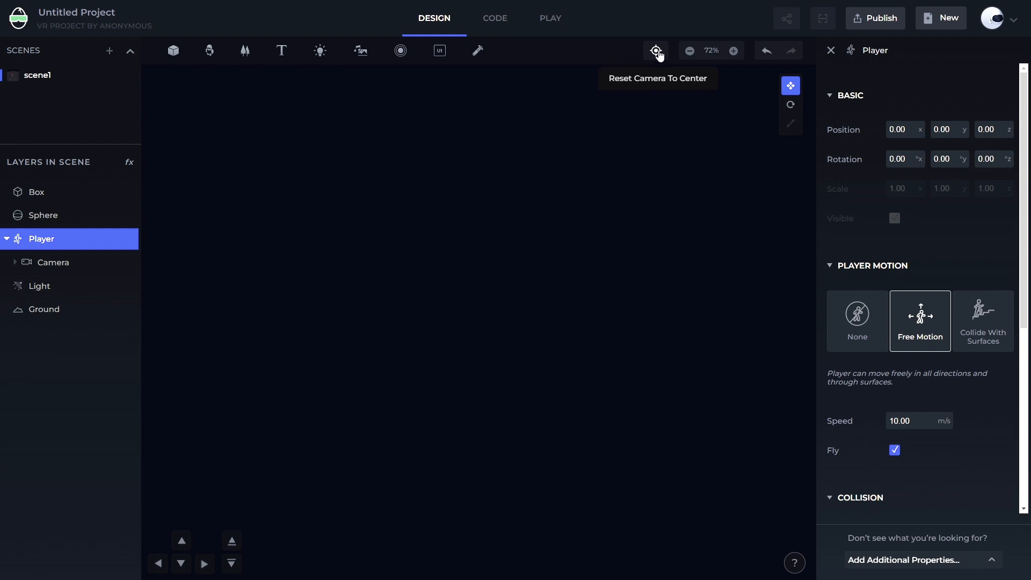
Reset the camera to the center and adjust the view's zoom and orbit
{"action": "left_click", "coordinate": [656, 52]}
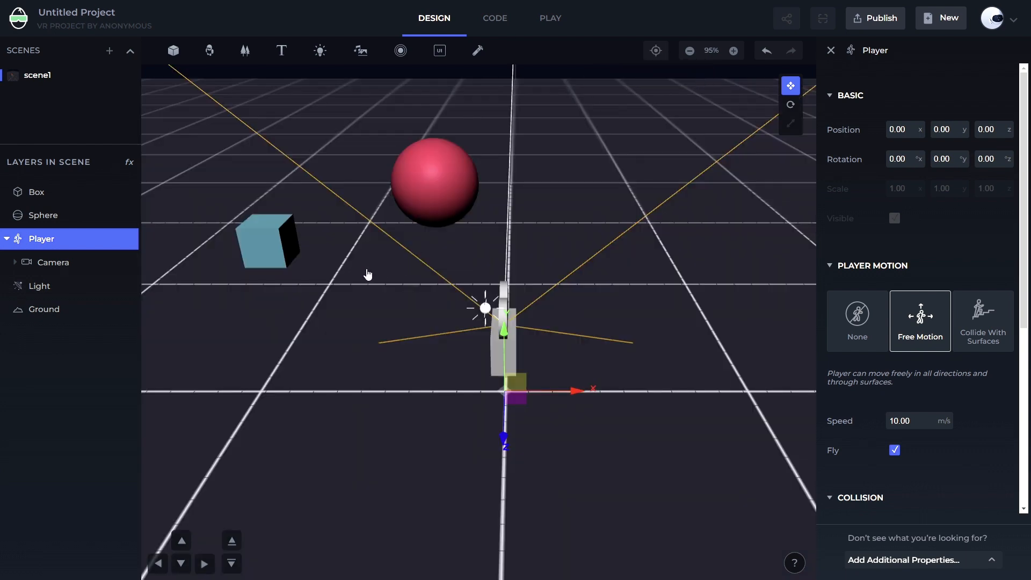
{"action": "scroll", "coordinate": [376, 271], "scroll_direction": "down", "scroll_amount": 2}
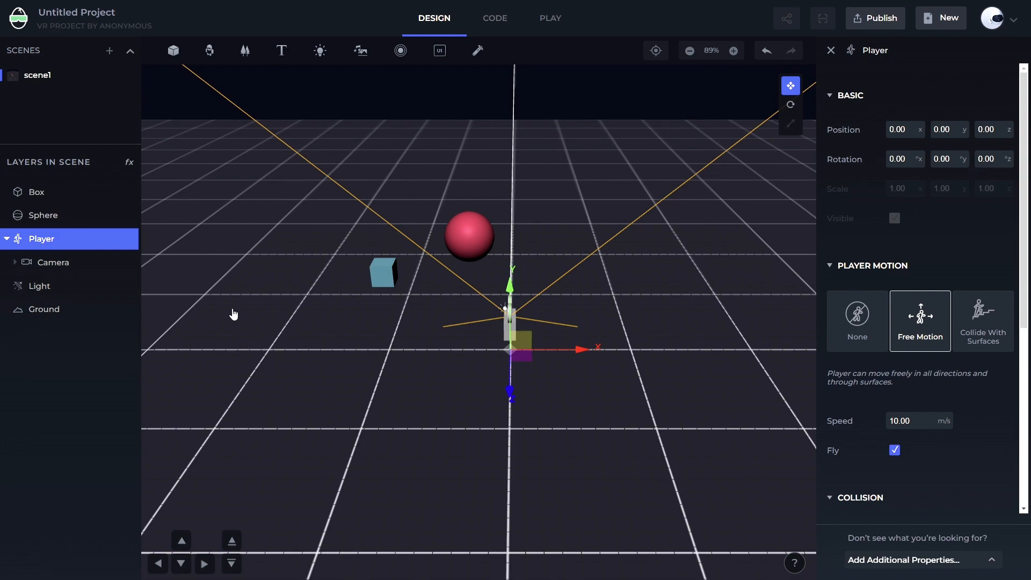
{"action": "left_click_drag", "start_coordinate": [251, 341], "coordinate": [402, 330]}
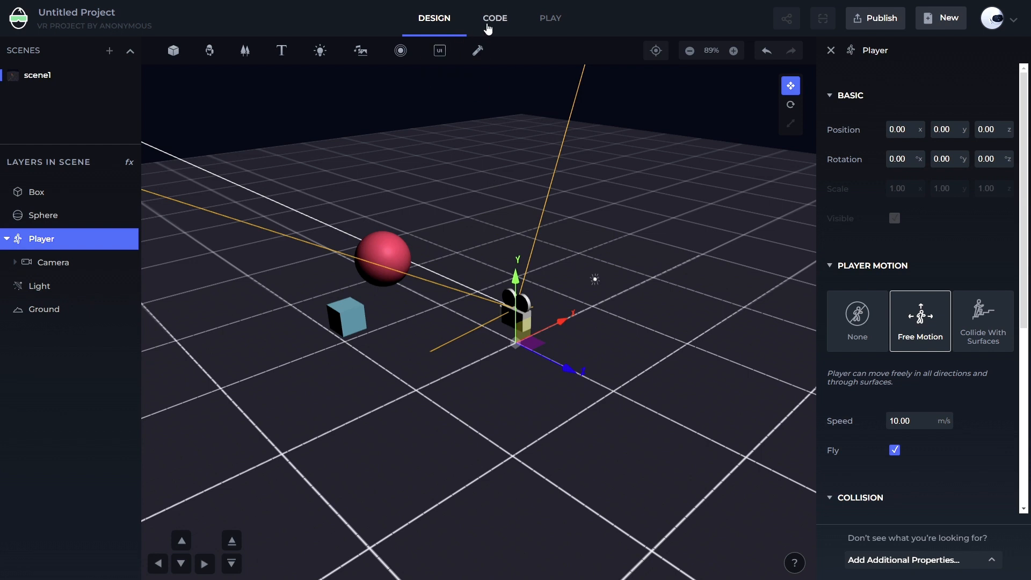
Switch to the code editor and enter and delete test text below the comment in index.js
{"action": "left_click", "coordinate": [490, 22]}
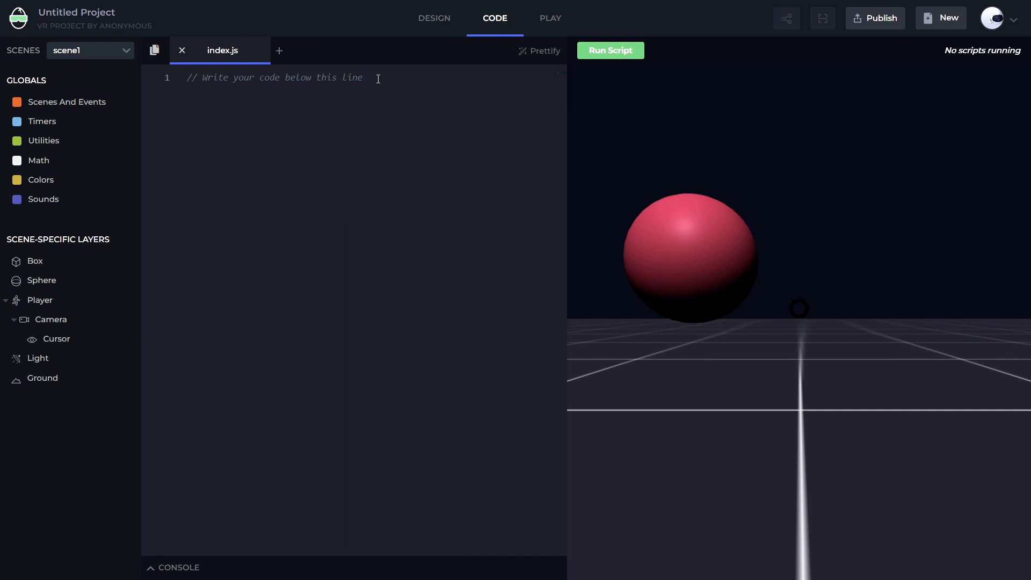
{"action": "type", "text": "dfg"}
{"action": "key", "text": "Return"}
{"action": "key", "text": "Return"}
{"action": "key", "text": "ctrl+a"}
{"action": "key", "text": "Right"}
{"action": "key", "text": "shift+Up"}
{"action": "key", "text": "BackSpace"}
Look around the scene in the code view's live preview
{"action": "left_click_drag", "start_coordinate": [686, 283], "coordinate": [663, 292]}
{"action": "left_click_drag", "start_coordinate": [950, 363], "coordinate": [708, 441]}
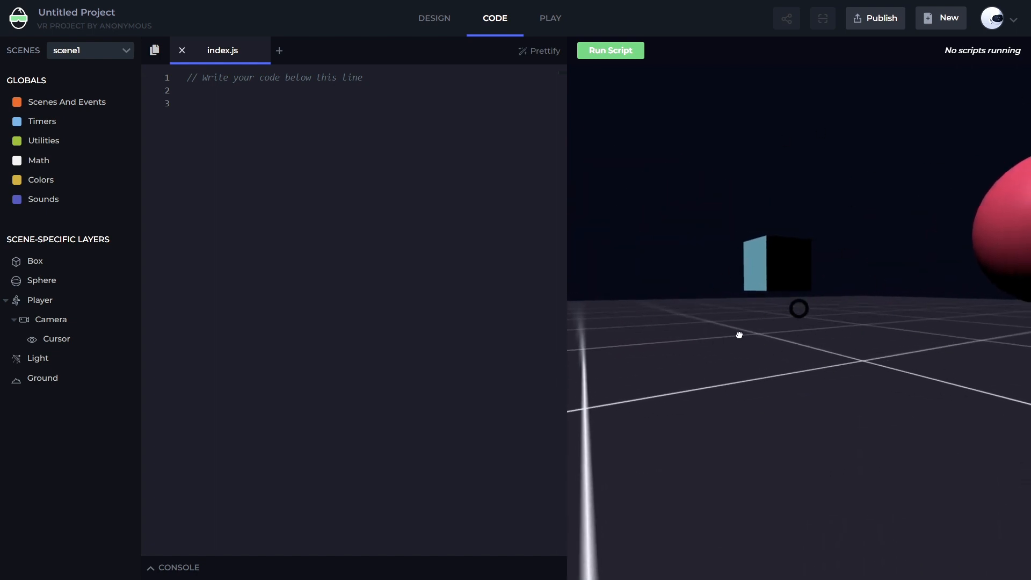
{"action": "left_click_drag", "start_coordinate": [739, 335], "coordinate": [955, 338]}
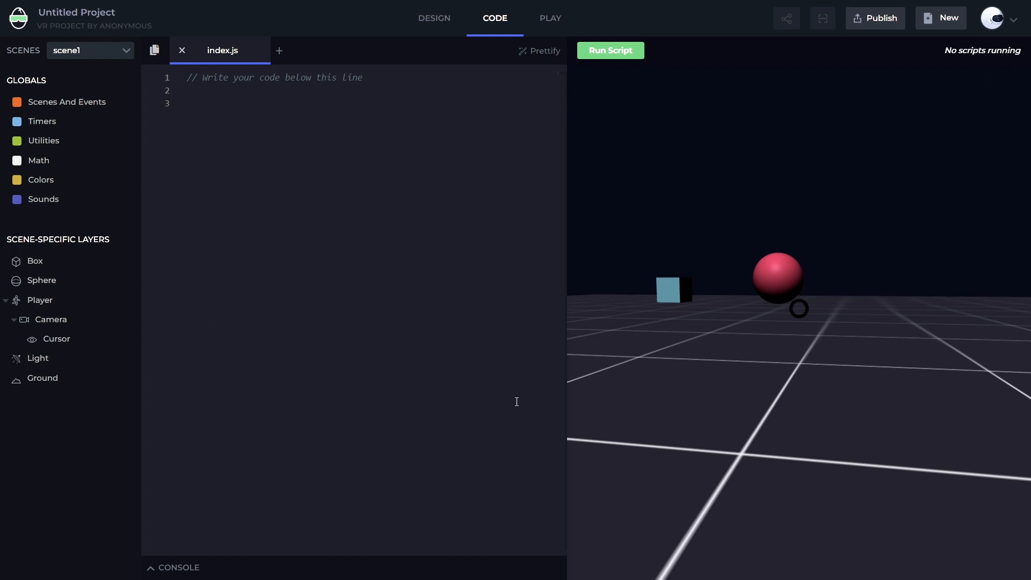
Run the empty script and reset it
{"action": "left_click", "coordinate": [601, 56]}
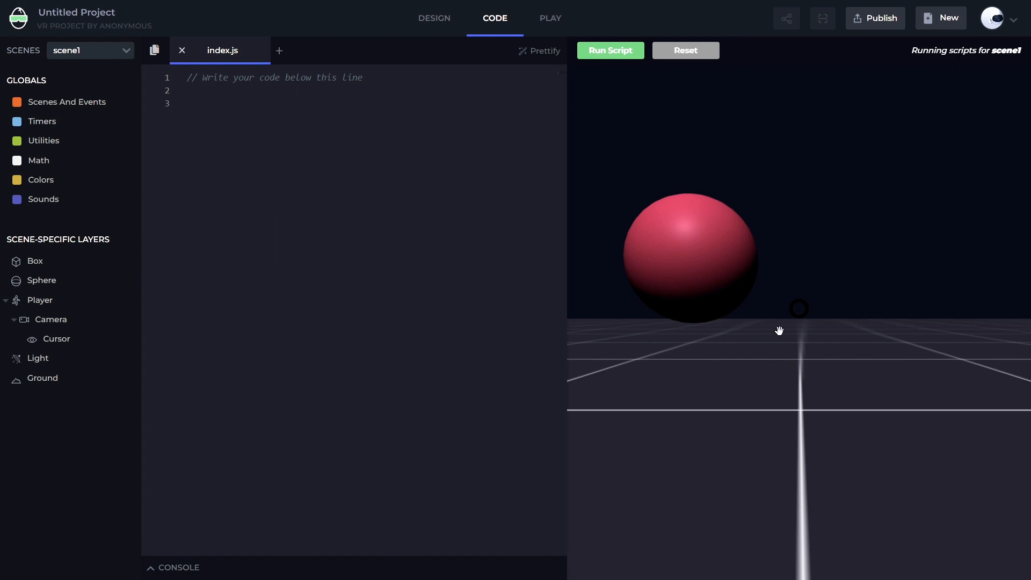
{"action": "left_click", "coordinate": [696, 54]}
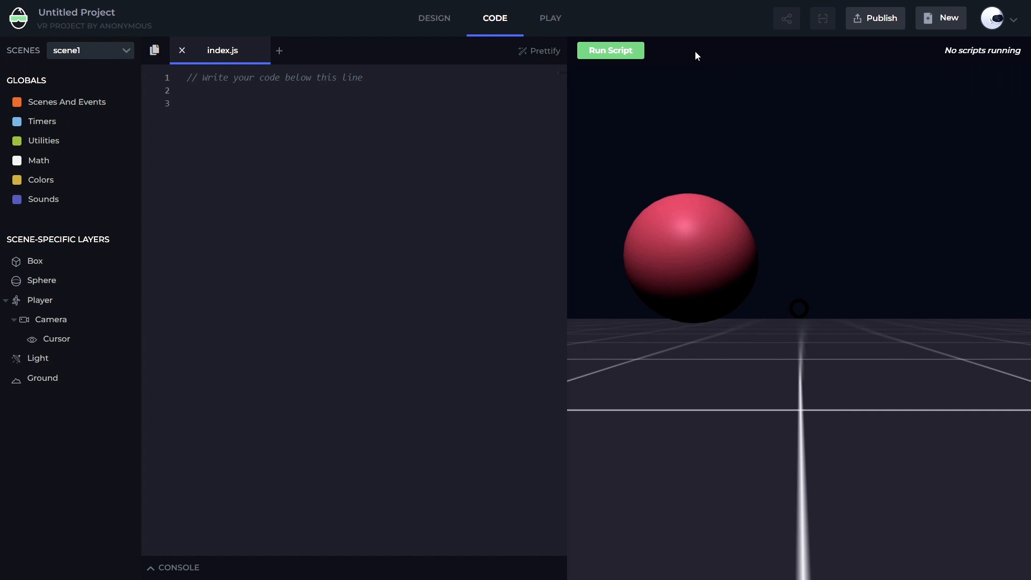
Open the Publish Your Project dialog and close it without publishing
{"action": "left_click", "coordinate": [874, 24]}
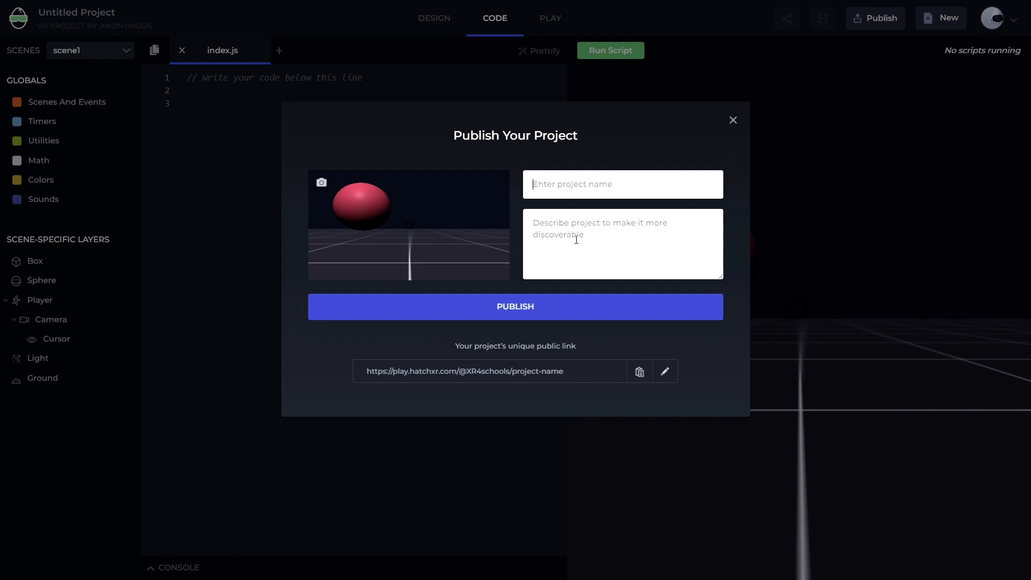
{"action": "left_click", "coordinate": [586, 242]}
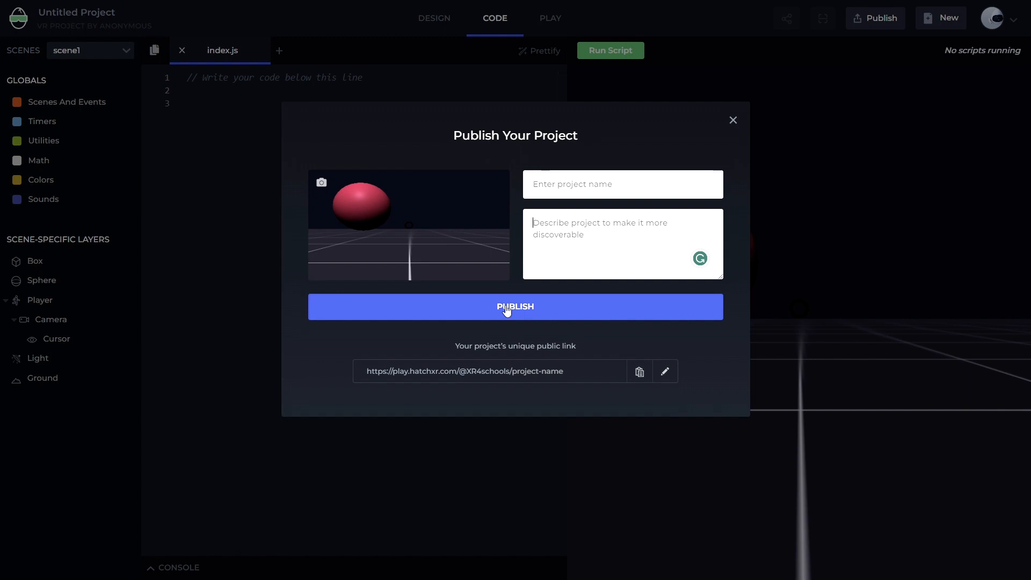
{"action": "left_click", "coordinate": [732, 121]}
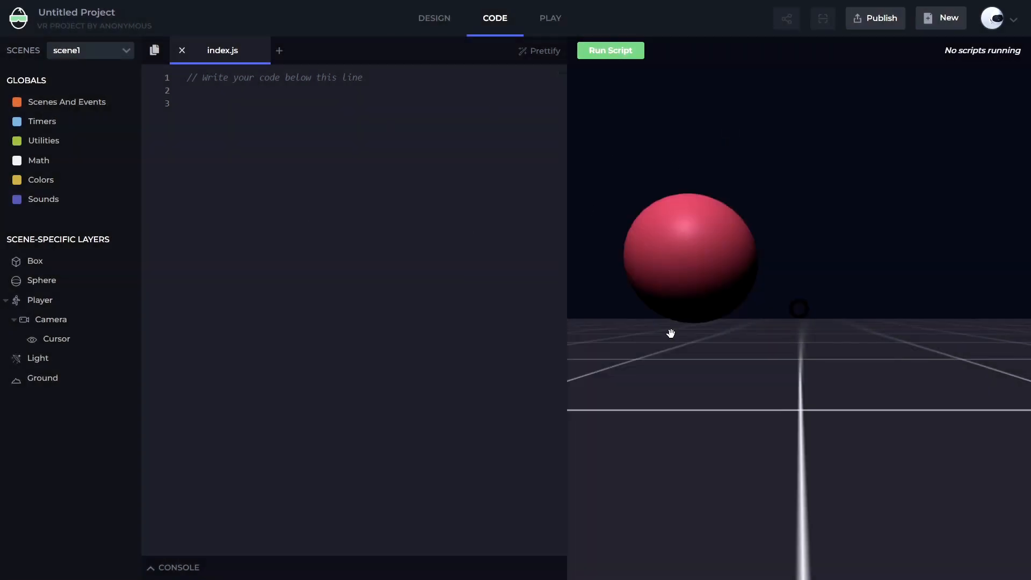